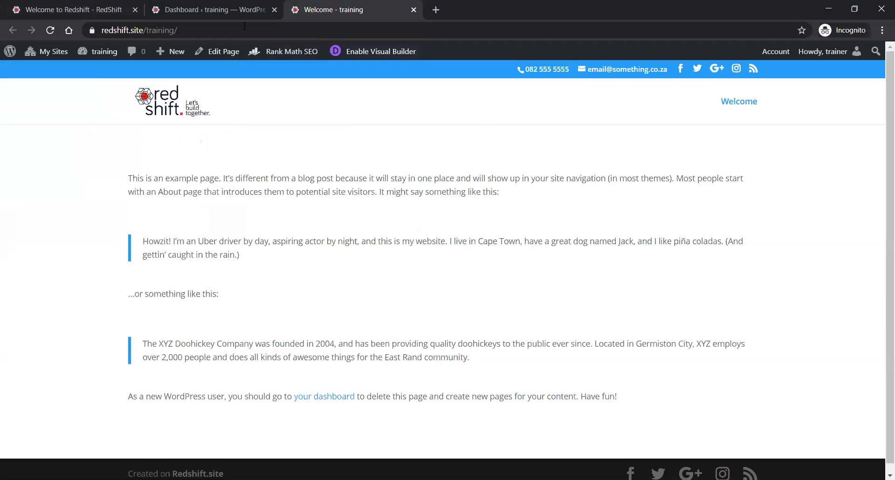
Look over the training site's WordPress dashboard and return to the Welcome page.
{"action": "left_click", "coordinate": [220, 9]}
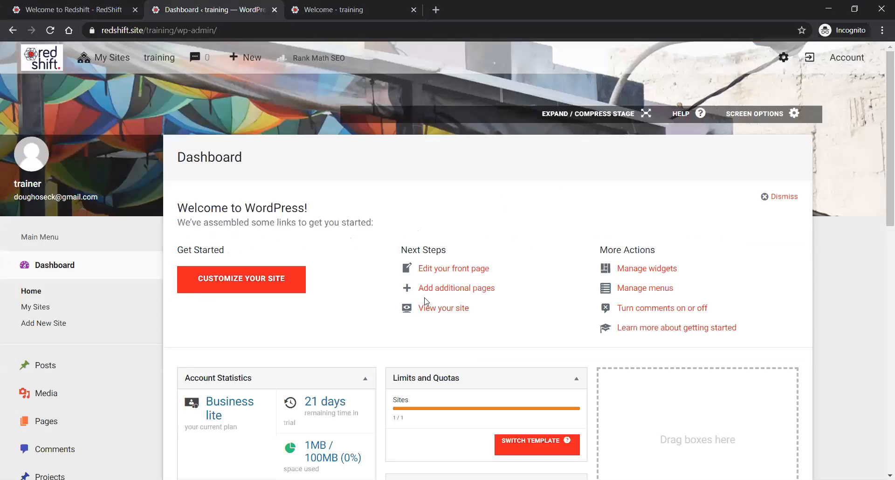
{"action": "scroll", "coordinate": [425, 316], "scroll_direction": "down", "scroll_amount": 1}
{"action": "scroll", "coordinate": [425, 313], "scroll_direction": "down", "scroll_amount": 2}
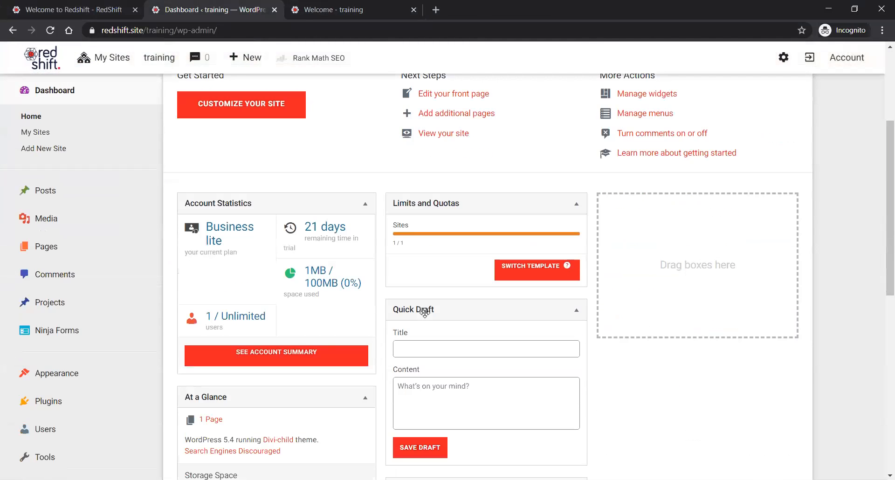
{"action": "scroll", "coordinate": [413, 322], "scroll_direction": "up", "scroll_amount": 3}
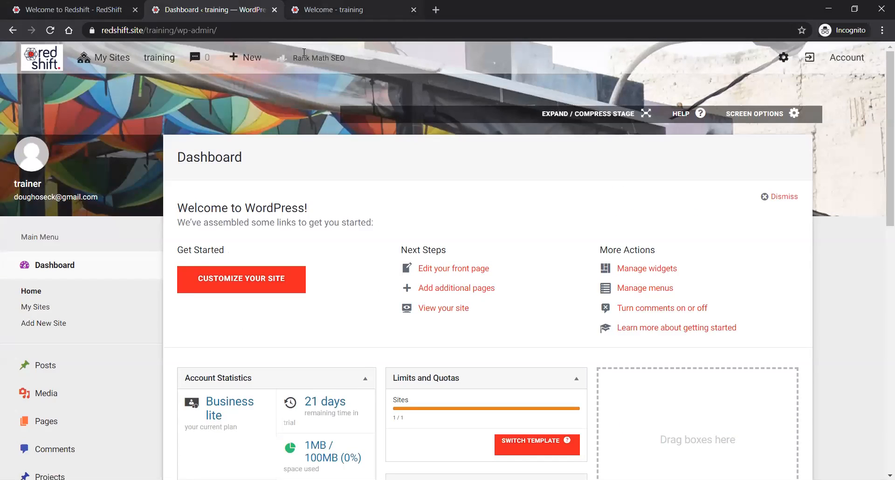
{"action": "key", "text": "ctrl+Tab"}
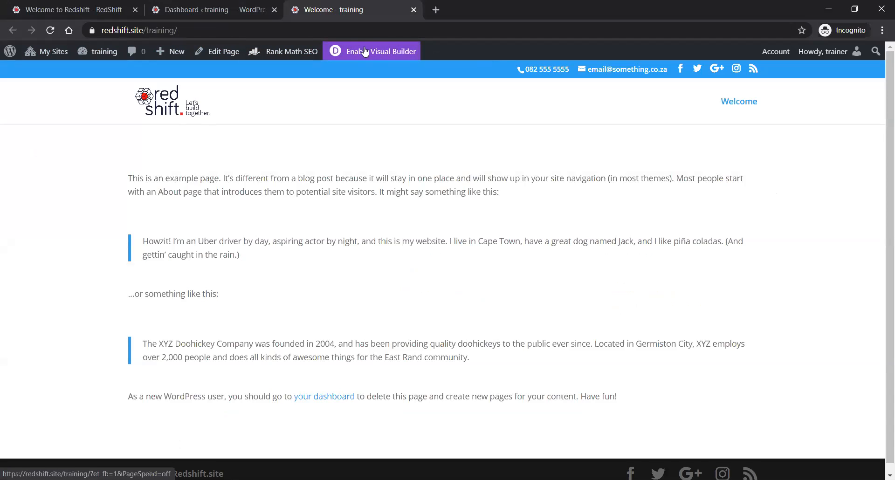
Enable the Visual Builder on the Welcome page and start building without the tour.
{"action": "mouse_move", "coordinate": [819, 54]}
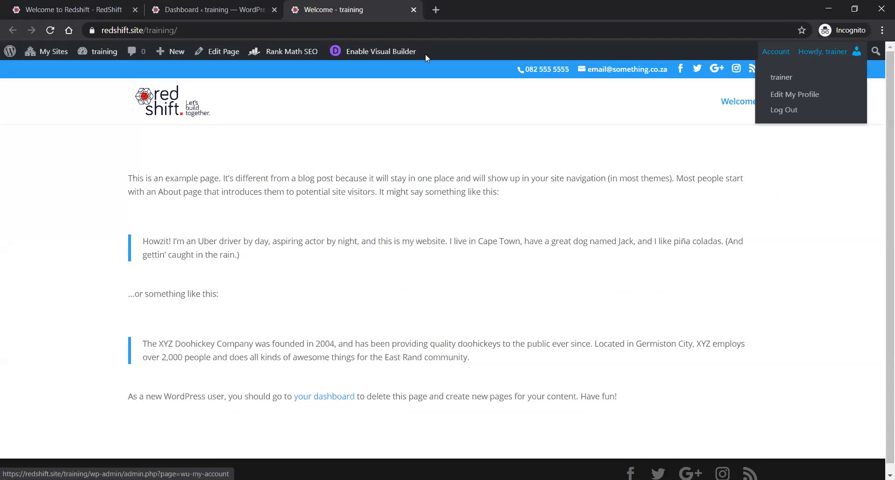
{"action": "left_click", "coordinate": [378, 54]}
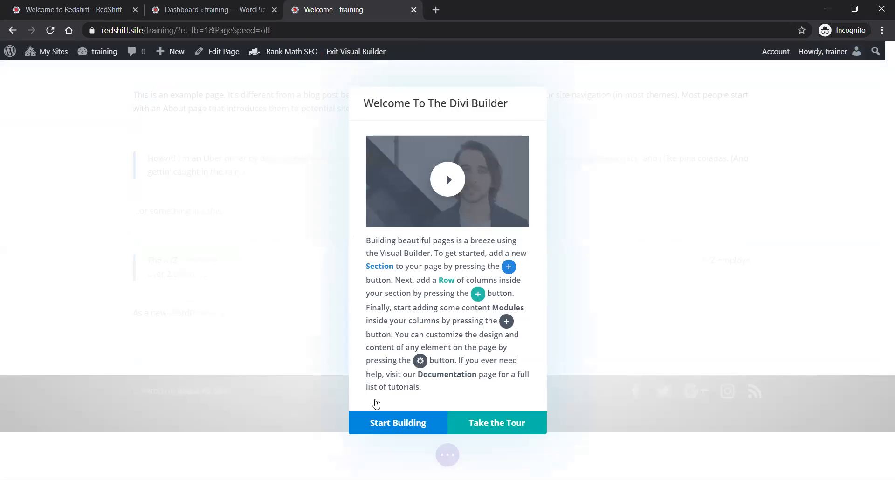
{"action": "left_click", "coordinate": [391, 423]}
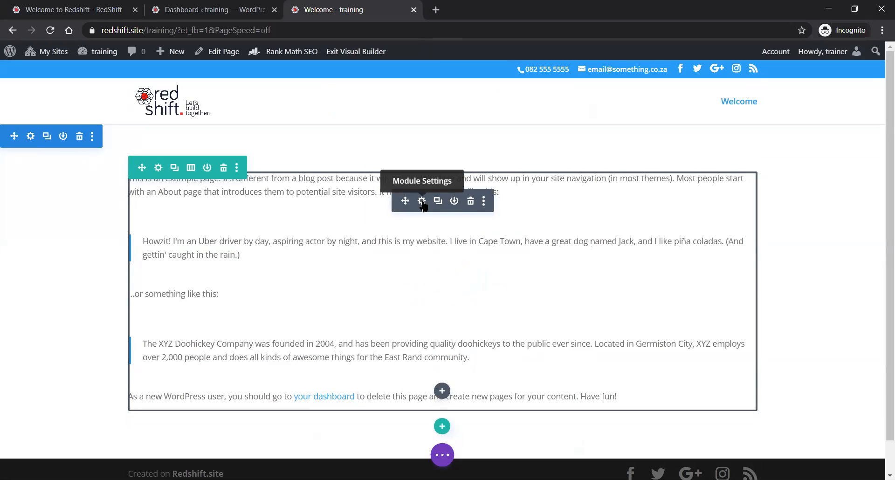
Examine the body text in the settings of the page's text module and close them.
{"action": "left_click", "coordinate": [422, 202]}
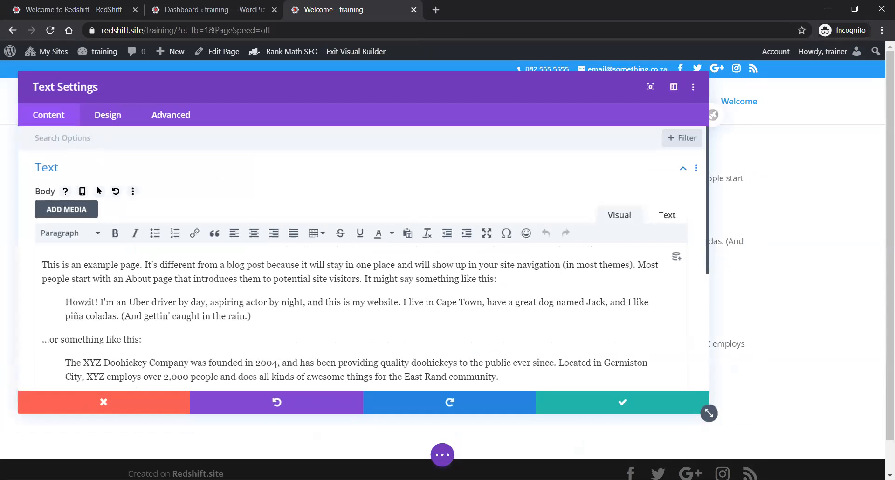
{"action": "scroll", "coordinate": [240, 283], "scroll_direction": "down", "scroll_amount": 1}
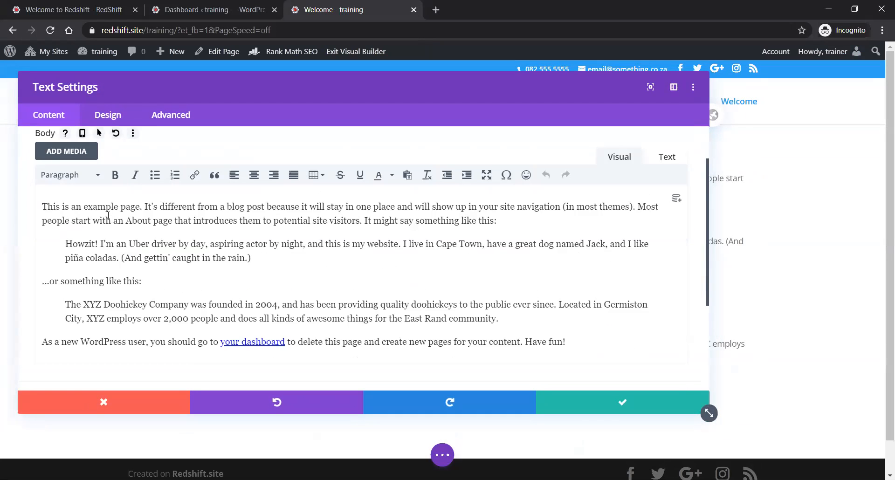
{"action": "left_click_drag", "start_coordinate": [75, 206], "coordinate": [179, 233]}
{"action": "left_click", "coordinate": [179, 234]}
{"action": "left_click", "coordinate": [624, 407]}
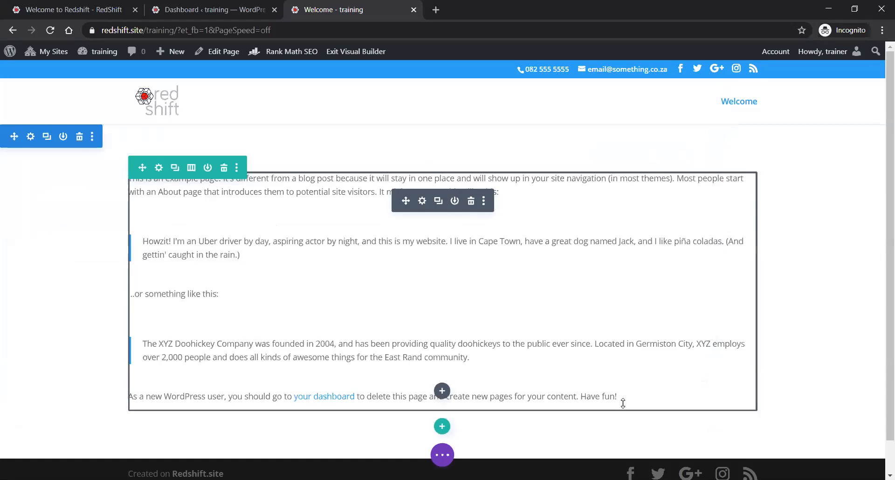
Browse the premade layouts in the page's layout library and open the Cosmetics Shop layout pack.
{"action": "left_click", "coordinate": [442, 457]}
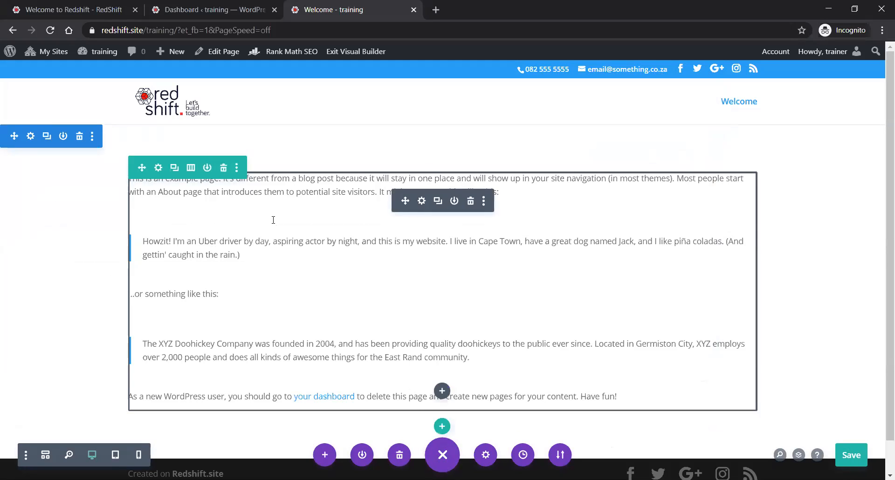
{"action": "left_click", "coordinate": [325, 457]}
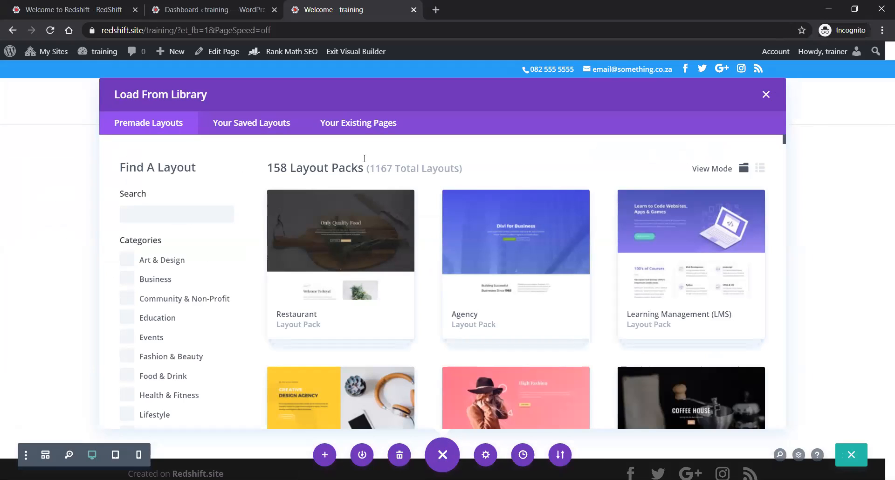
{"action": "double_click", "coordinate": [384, 170]}
{"action": "scroll", "coordinate": [431, 237], "scroll_direction": "down", "scroll_amount": 4}
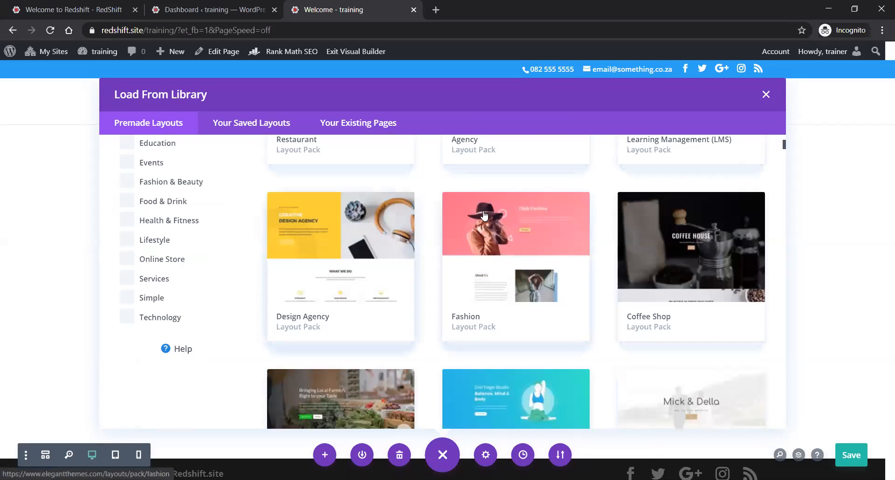
{"action": "scroll", "coordinate": [432, 237], "scroll_direction": "down", "scroll_amount": 3}
{"action": "scroll", "coordinate": [384, 238], "scroll_direction": "down", "scroll_amount": 7}
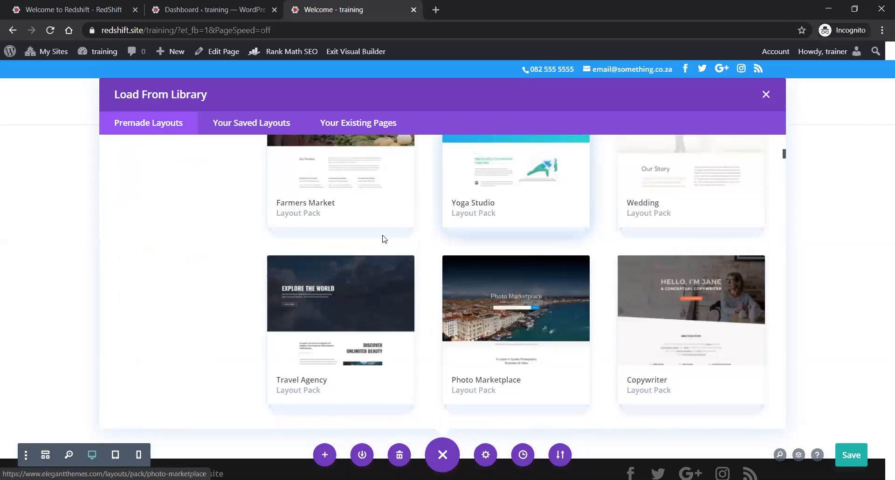
{"action": "scroll", "coordinate": [384, 239], "scroll_direction": "down", "scroll_amount": 10}
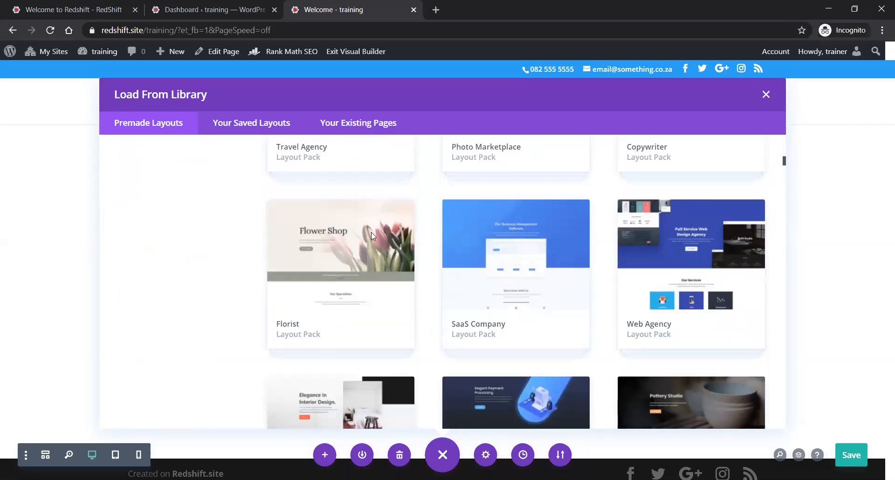
{"action": "scroll", "coordinate": [459, 230], "scroll_direction": "down", "scroll_amount": 10}
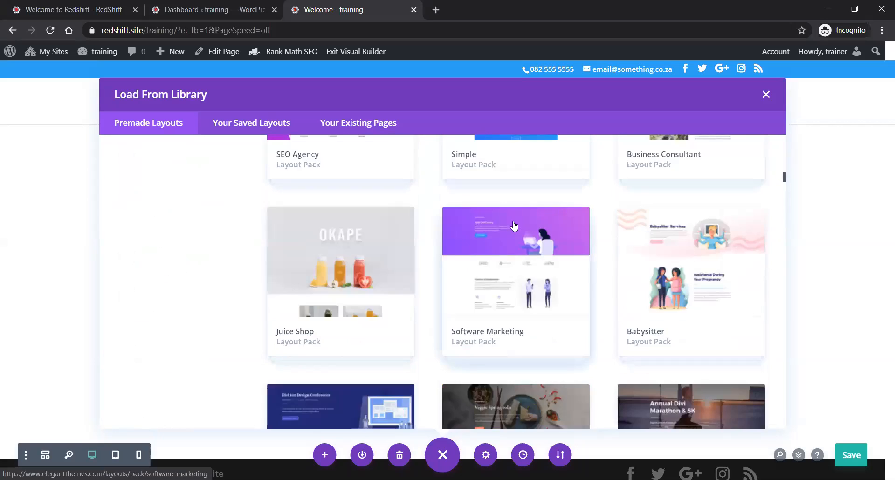
{"action": "scroll", "coordinate": [514, 226], "scroll_direction": "down", "scroll_amount": 4}
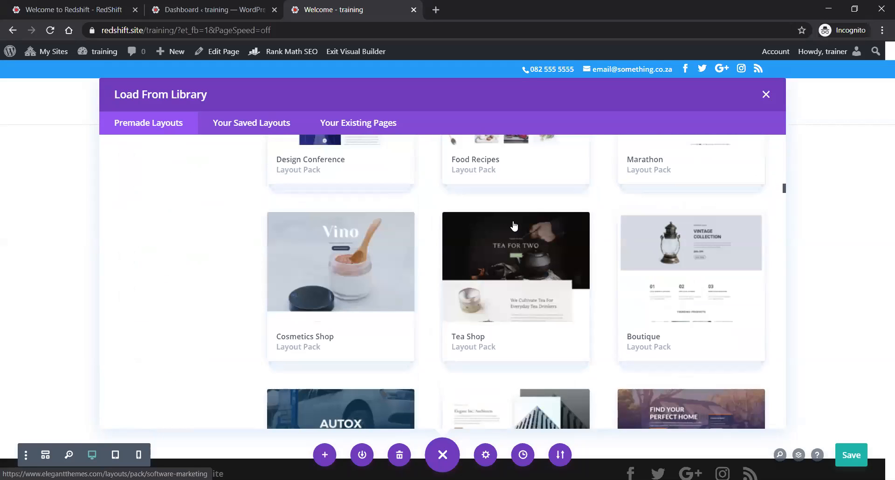
{"action": "scroll", "coordinate": [514, 226], "scroll_direction": "down", "scroll_amount": 1}
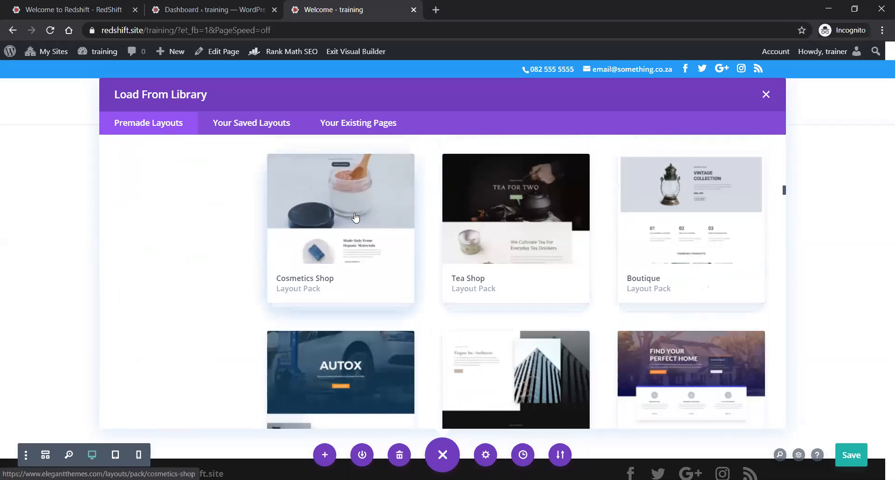
{"action": "left_click", "coordinate": [355, 217]}
Preview the Home layout of the Cosmetics Shop pack and apply it to the page, replacing the existing content.
{"action": "scroll", "coordinate": [555, 229], "scroll_direction": "down", "scroll_amount": 2}
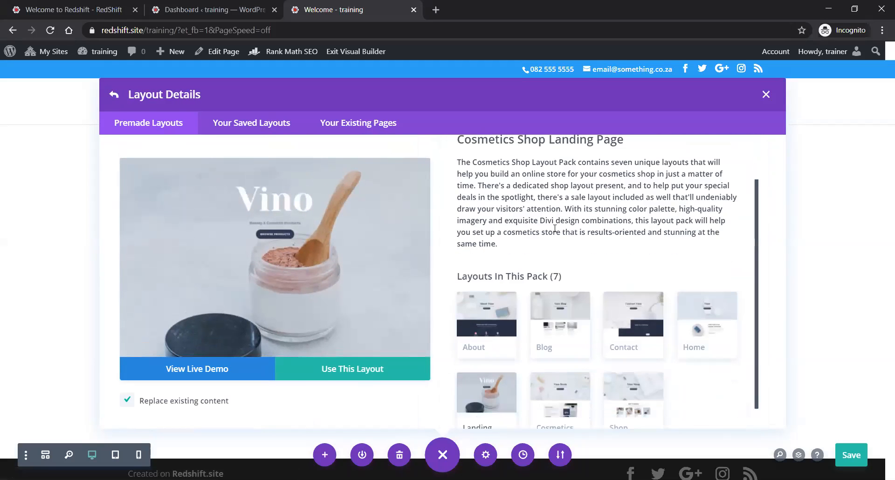
{"action": "scroll", "coordinate": [622, 238], "scroll_direction": "down", "scroll_amount": 1}
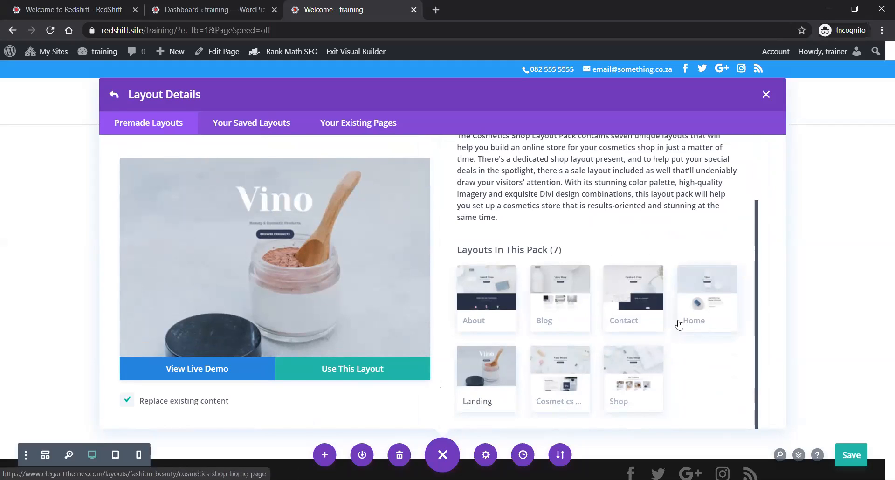
{"action": "left_click", "coordinate": [707, 306]}
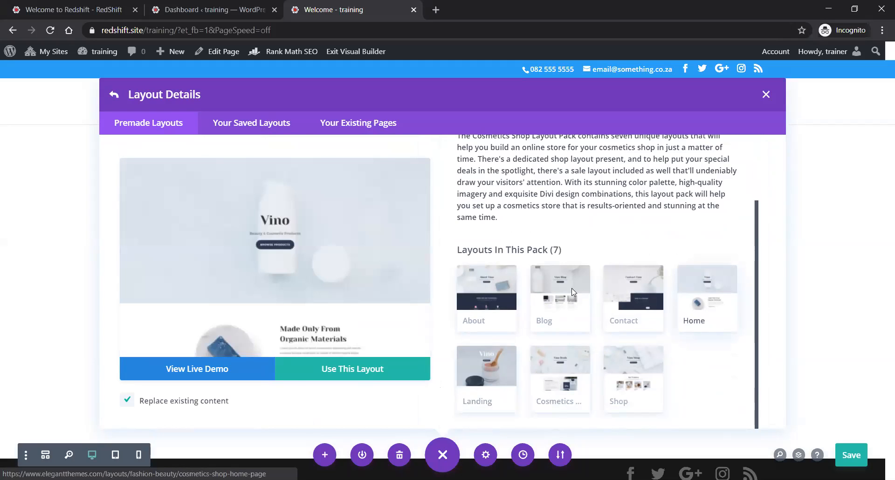
{"action": "scroll", "coordinate": [275, 232], "scroll_direction": "down", "scroll_amount": 8}
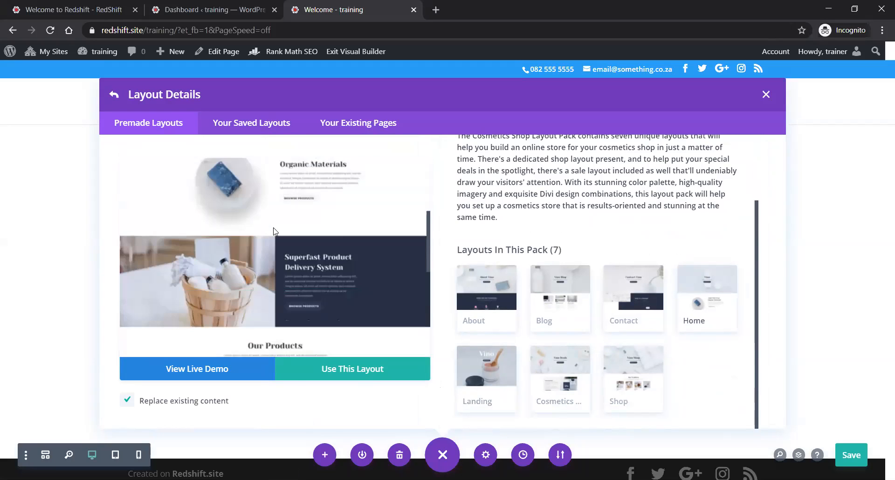
{"action": "scroll", "coordinate": [276, 232], "scroll_direction": "down", "scroll_amount": 3}
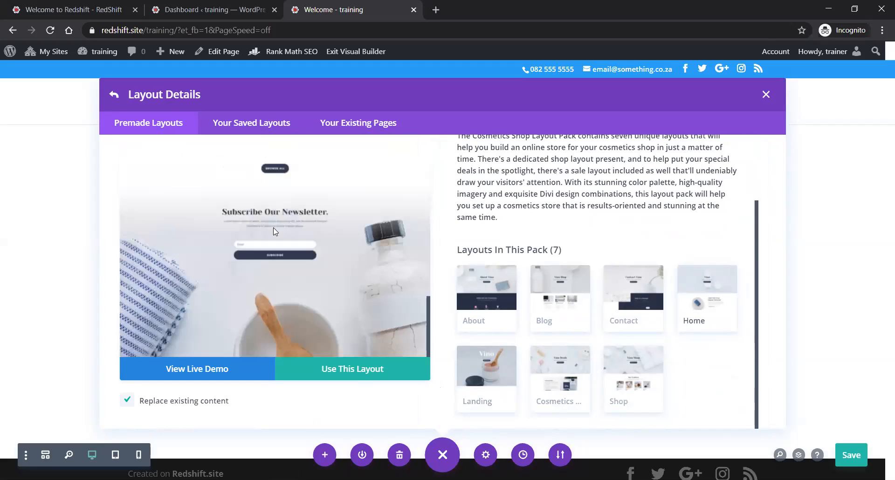
{"action": "scroll", "coordinate": [280, 231], "scroll_direction": "up", "scroll_amount": 5}
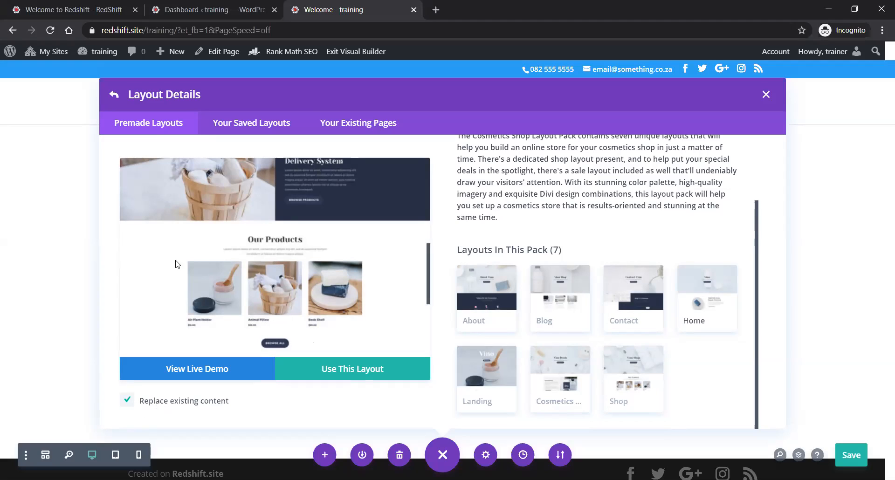
{"action": "scroll", "coordinate": [346, 267], "scroll_direction": "up", "scroll_amount": 5}
{"action": "scroll", "coordinate": [346, 267], "scroll_direction": "down", "scroll_amount": 5}
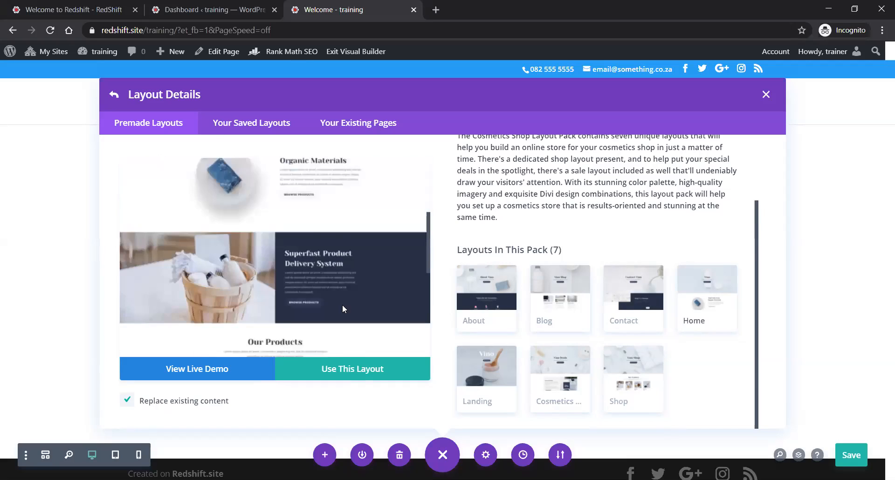
{"action": "left_click", "coordinate": [376, 373]}
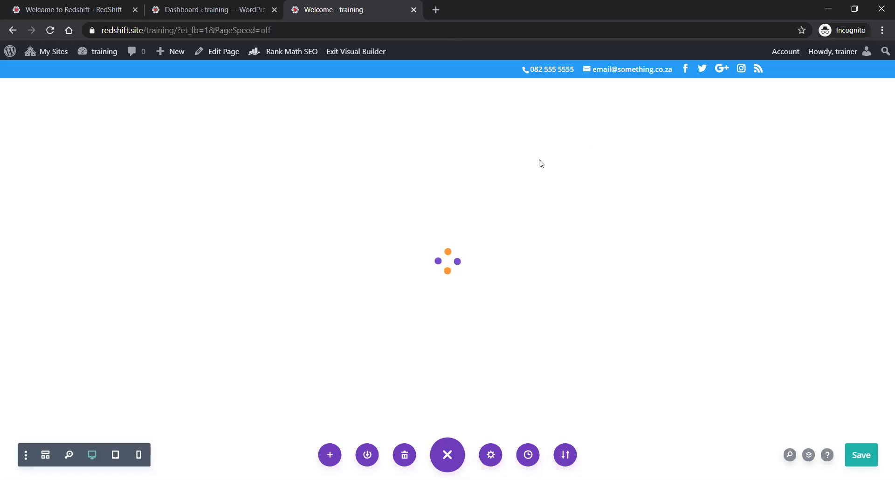
Reload the Welcome page in the builder and restore the unsaved browser backup.
{"action": "left_click", "coordinate": [51, 30]}
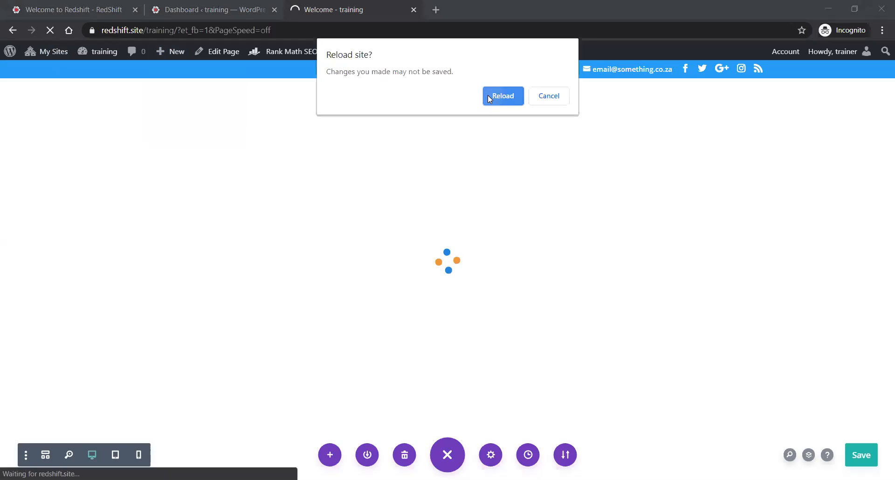
{"action": "left_click", "coordinate": [503, 96]}
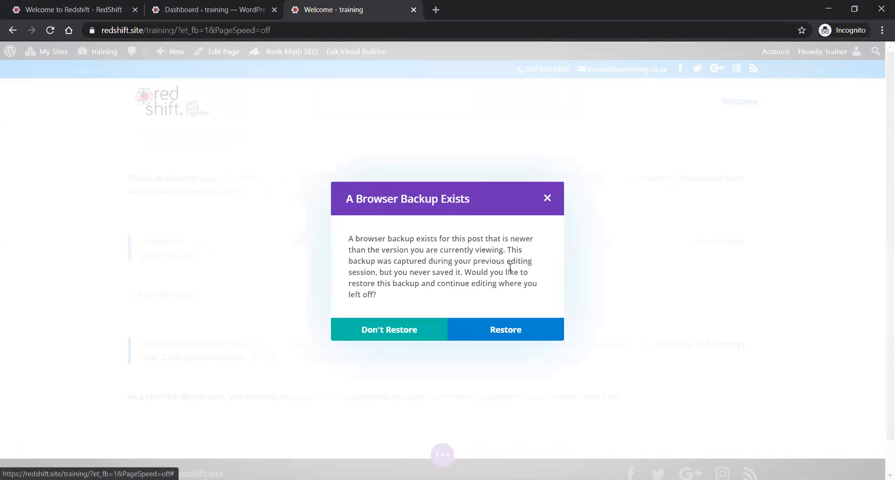
{"action": "left_click", "coordinate": [499, 339]}
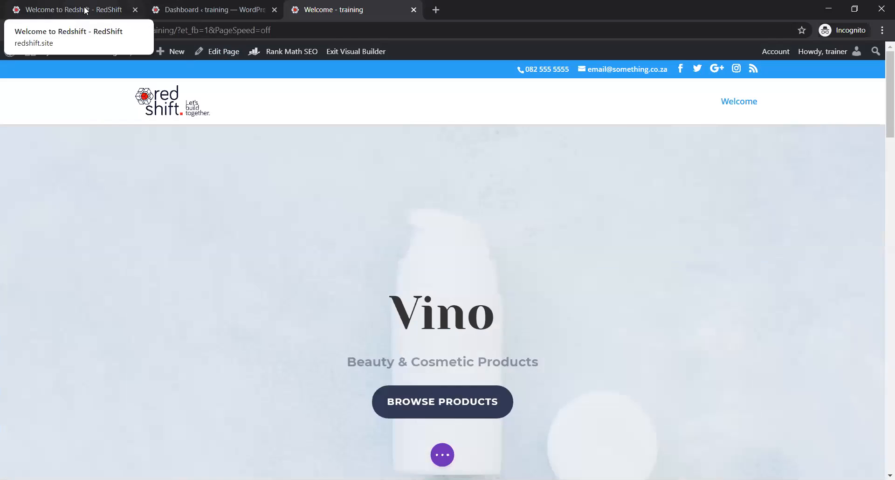
View the support forum on the main Redshift site and return to the Welcome page in the builder.
{"action": "left_click", "coordinate": [86, 10]}
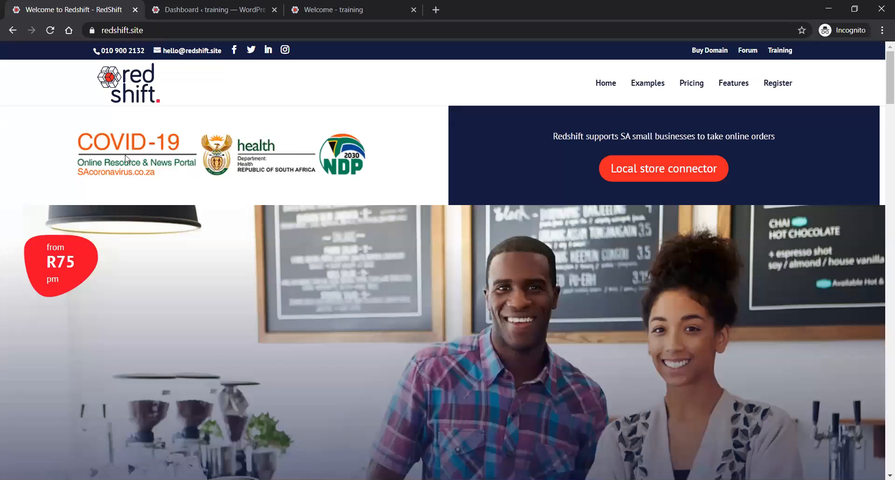
{"action": "left_click", "coordinate": [747, 49]}
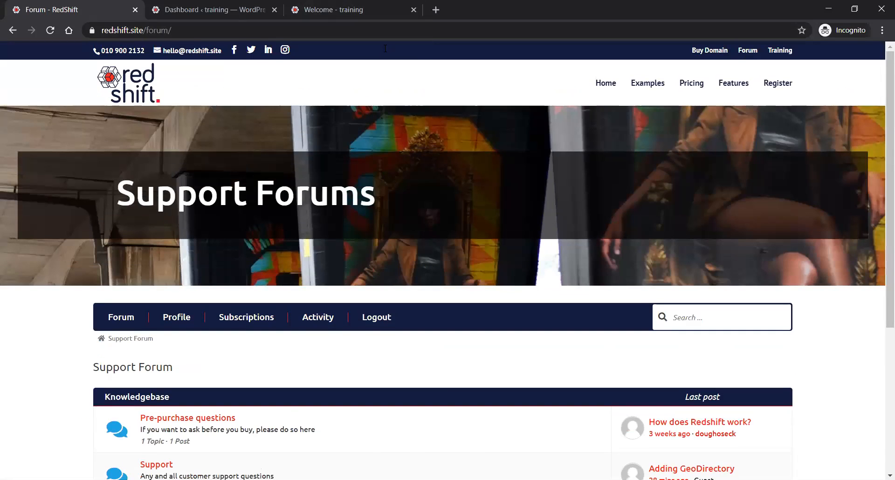
{"action": "key", "text": "ctrl+shift+Tab"}
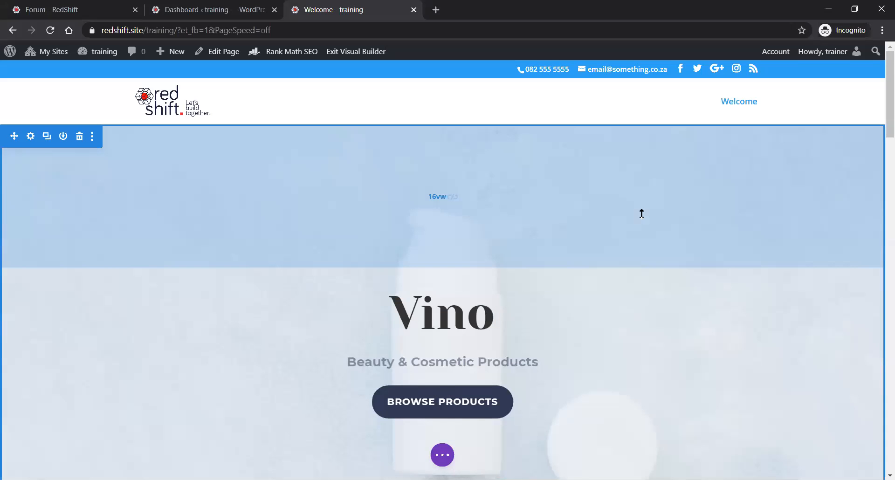
Look through the sections of the Cosmetics Shop Home layout on the Welcome page.
{"action": "scroll", "coordinate": [642, 213], "scroll_direction": "down", "scroll_amount": 15}
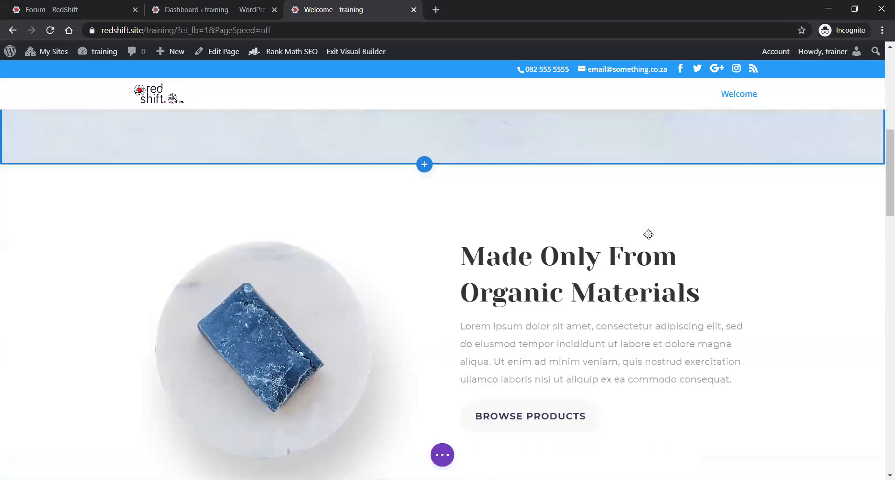
{"action": "scroll", "coordinate": [647, 235], "scroll_direction": "down", "scroll_amount": 16}
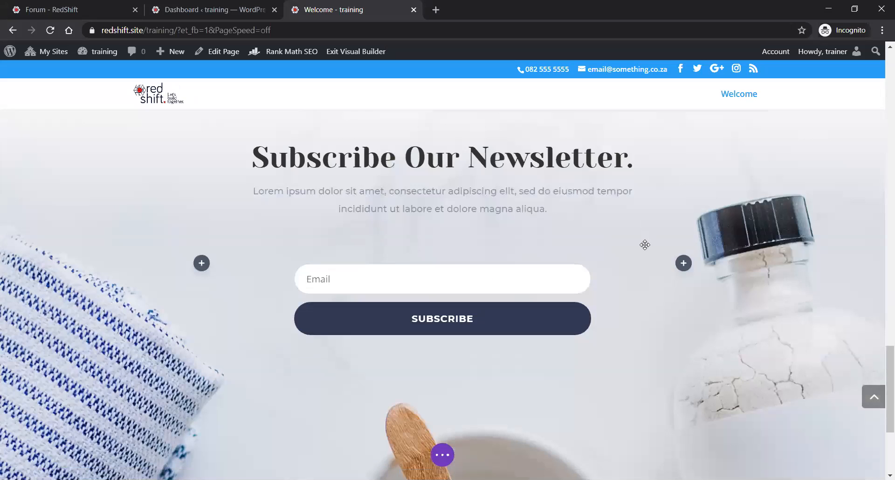
{"action": "scroll", "coordinate": [645, 243], "scroll_direction": "up", "scroll_amount": 8}
{"action": "scroll", "coordinate": [646, 246], "scroll_direction": "up", "scroll_amount": 5}
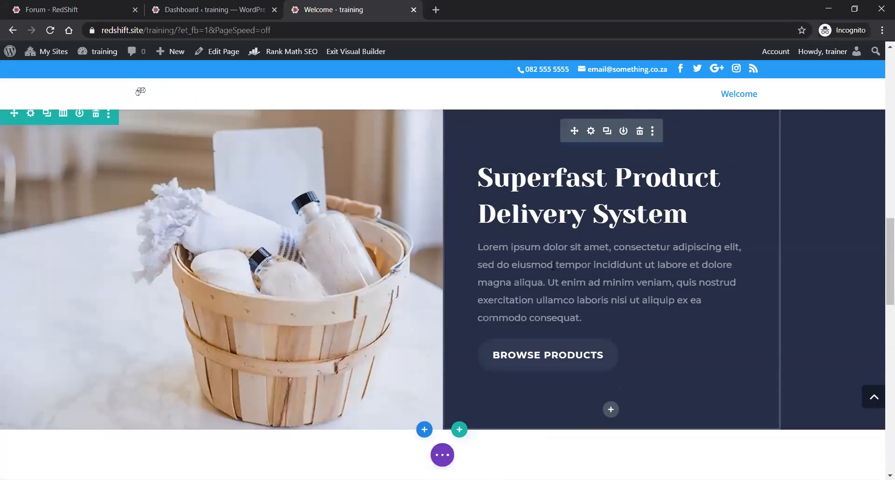
Open the settings of the blue soap image, view the images available in the media library, and close the settings.
{"action": "scroll", "coordinate": [289, 295], "scroll_direction": "up", "scroll_amount": 1}
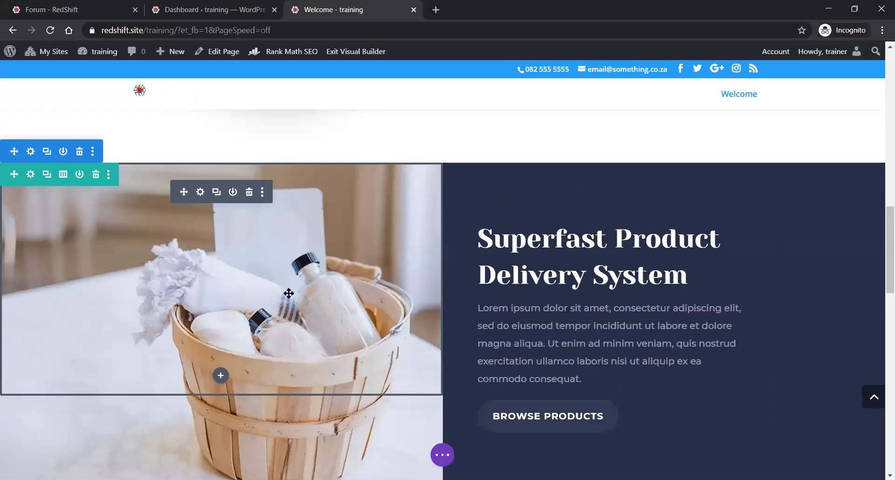
{"action": "scroll", "coordinate": [253, 360], "scroll_direction": "down", "scroll_amount": 1}
{"action": "scroll", "coordinate": [298, 189], "scroll_direction": "up", "scroll_amount": 5}
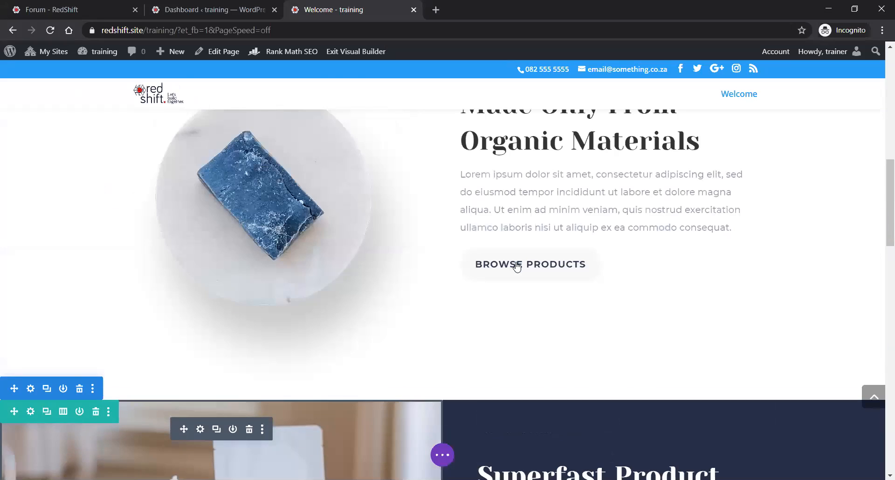
{"action": "scroll", "coordinate": [280, 196], "scroll_direction": "up", "scroll_amount": 1}
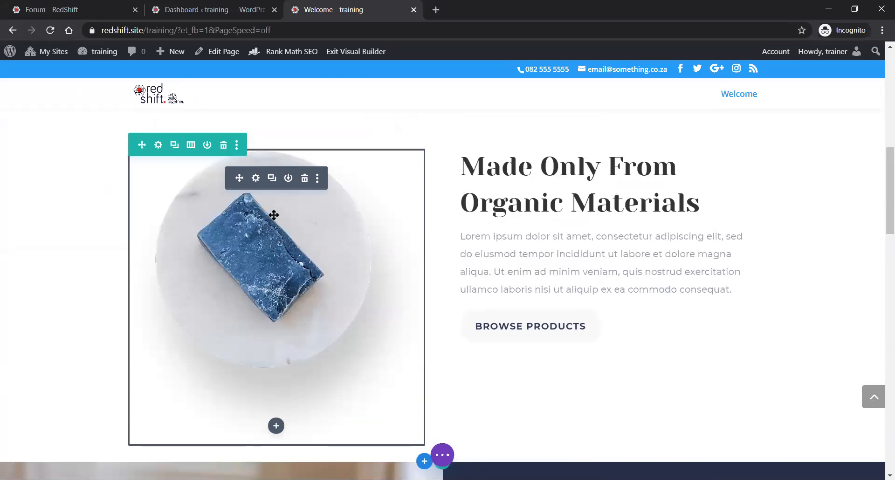
{"action": "left_click", "coordinate": [255, 179]}
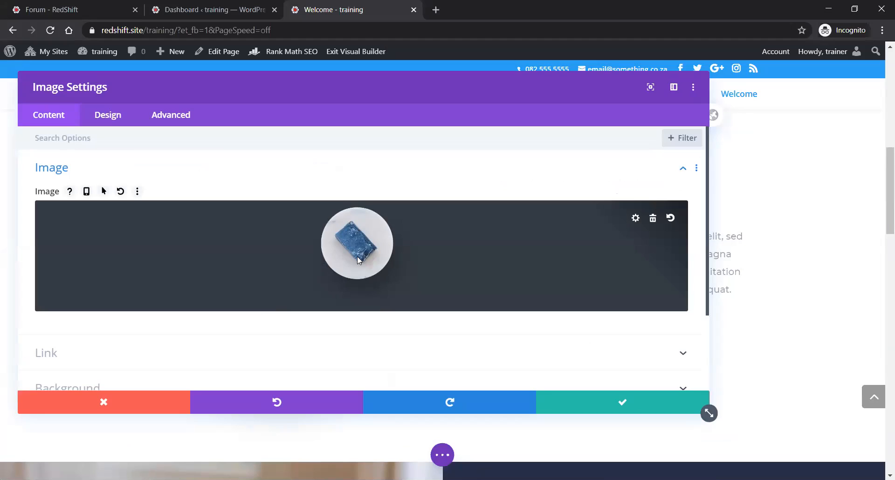
{"action": "left_click", "coordinate": [357, 260]}
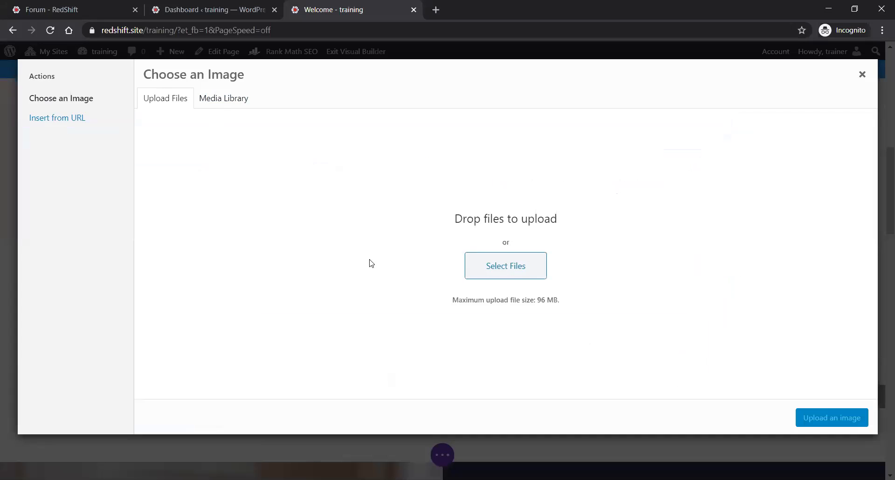
{"action": "left_click", "coordinate": [216, 103]}
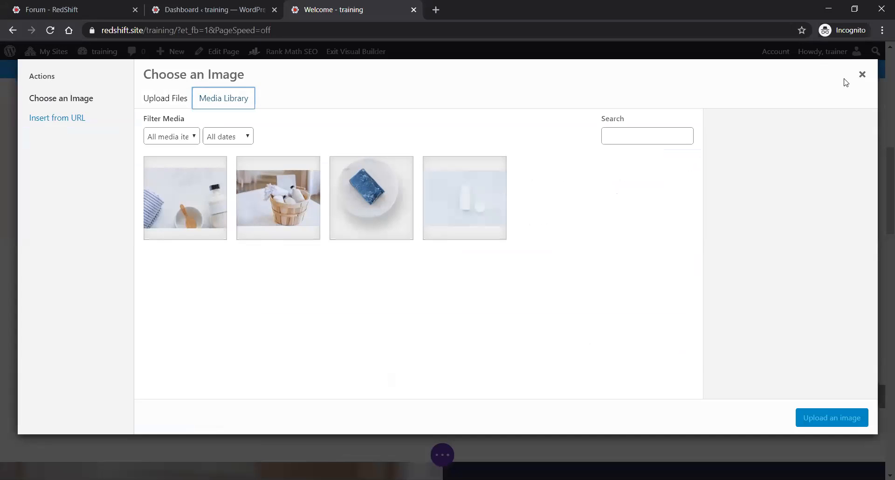
{"action": "left_click", "coordinate": [862, 76]}
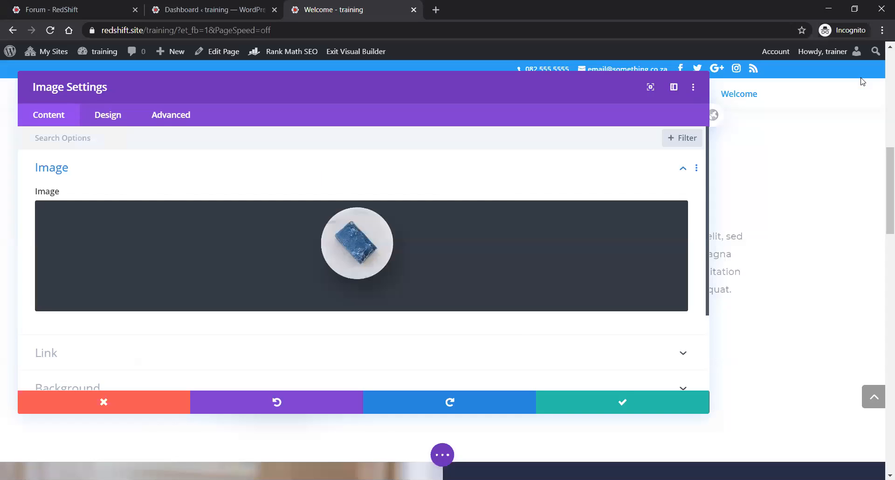
{"action": "left_click", "coordinate": [625, 402]}
Move the blue soap image into the column holding the "Made Only From Organic Materials" text, above that text.
{"action": "scroll", "coordinate": [572, 266], "scroll_direction": "up", "scroll_amount": 4}
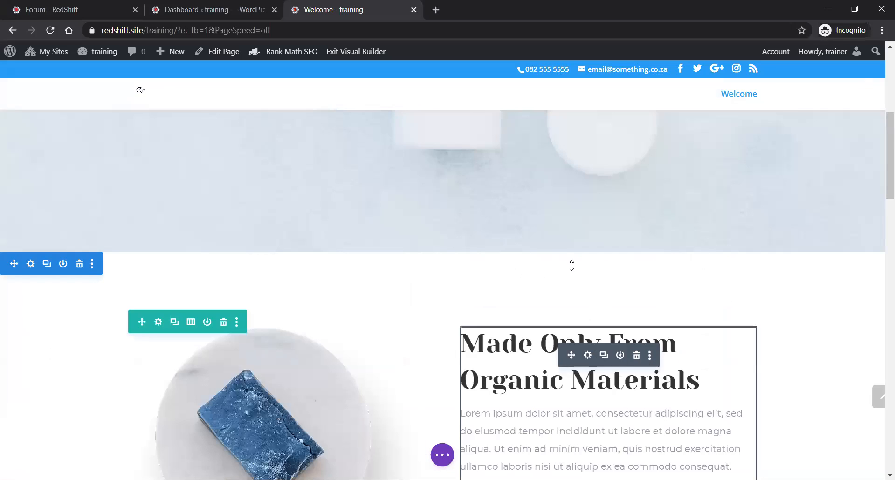
{"action": "scroll", "coordinate": [570, 264], "scroll_direction": "up", "scroll_amount": 6}
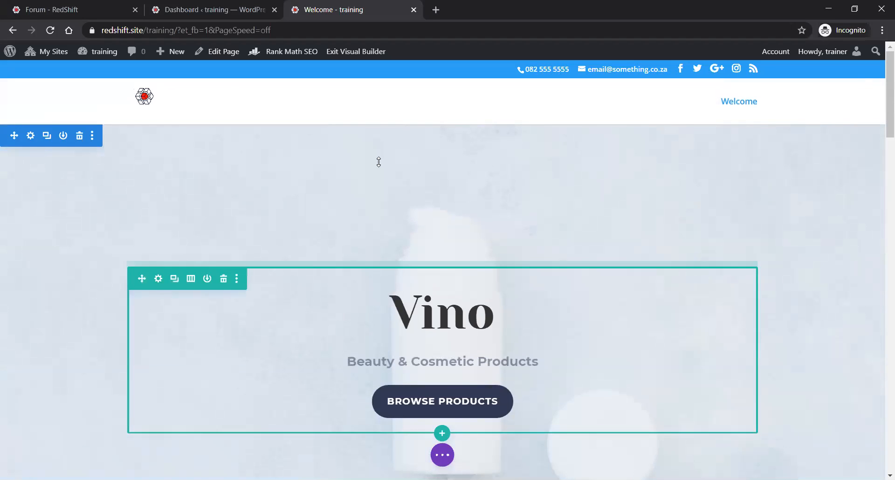
{"action": "scroll", "coordinate": [448, 247], "scroll_direction": "down", "scroll_amount": 3}
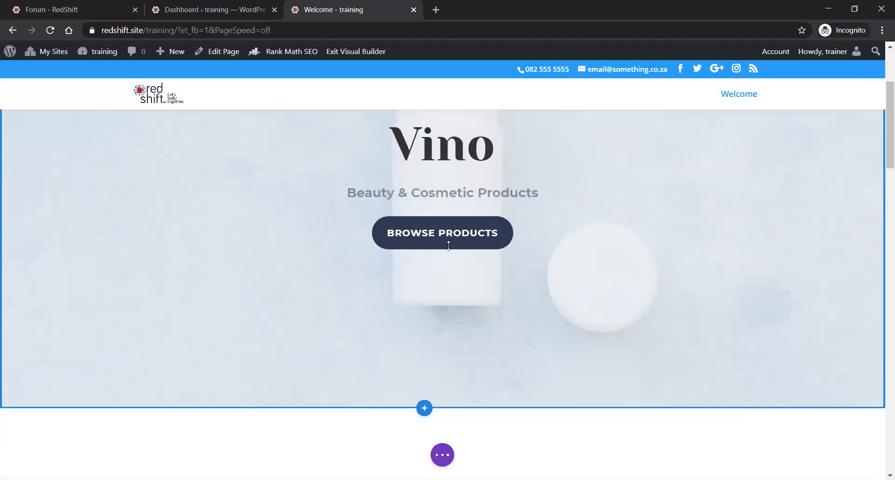
{"action": "scroll", "coordinate": [449, 246], "scroll_direction": "down", "scroll_amount": 5}
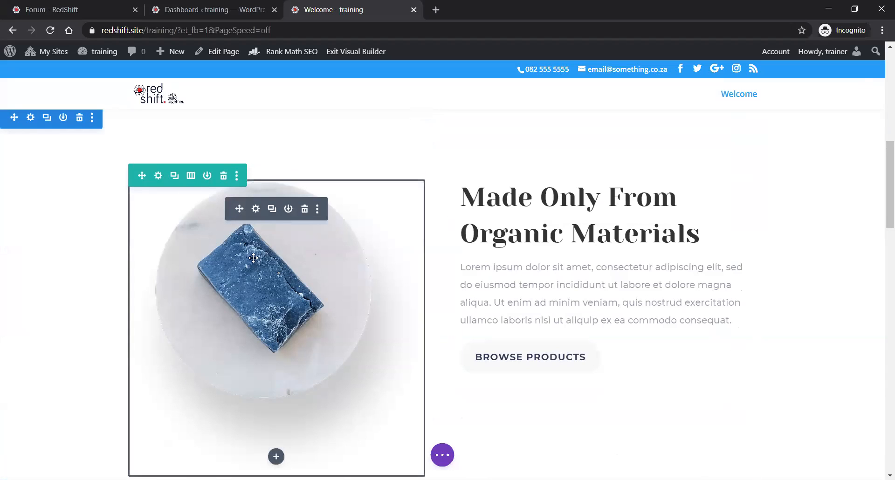
{"action": "left_click_drag", "start_coordinate": [237, 209], "coordinate": [583, 205]}
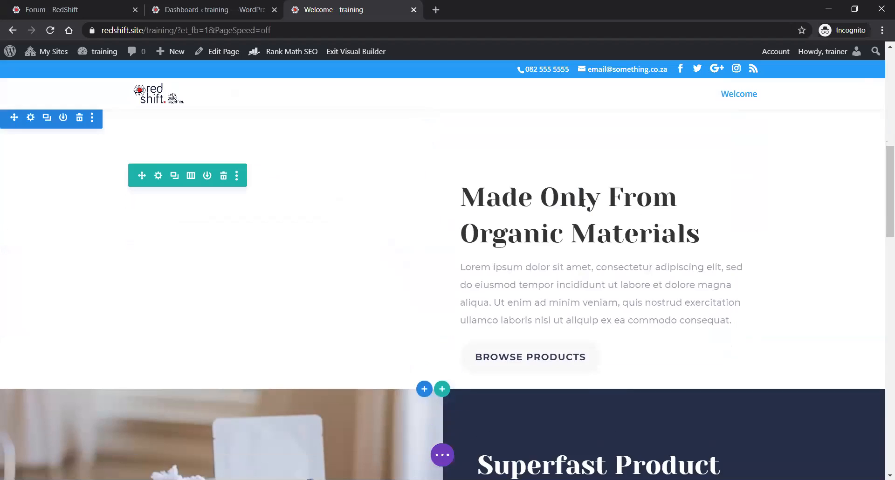
{"action": "scroll", "coordinate": [584, 295], "scroll_direction": "down", "scroll_amount": 5}
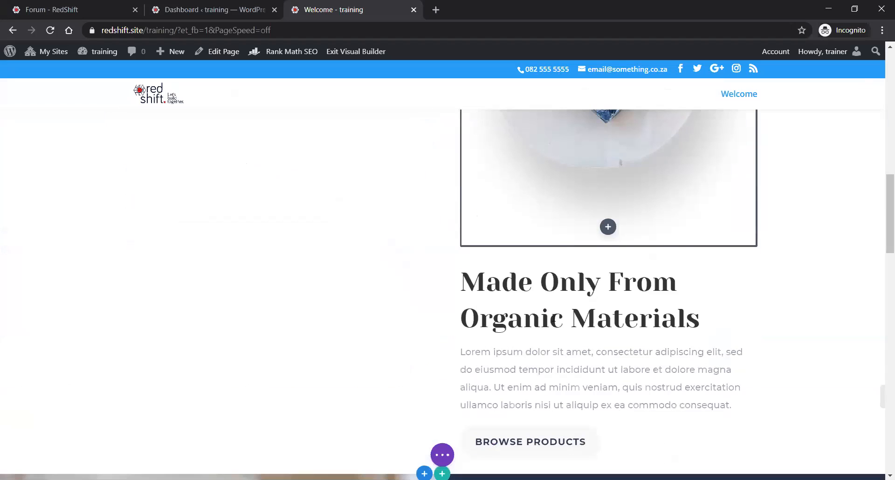
Arrange the row in three columns, with the "Made Only From Organic Materials" text in the first and the soap image in the third.
{"action": "left_click_drag", "start_coordinate": [362, 194], "coordinate": [349, 210]}
{"action": "scroll", "coordinate": [300, 189], "scroll_direction": "up", "scroll_amount": 2}
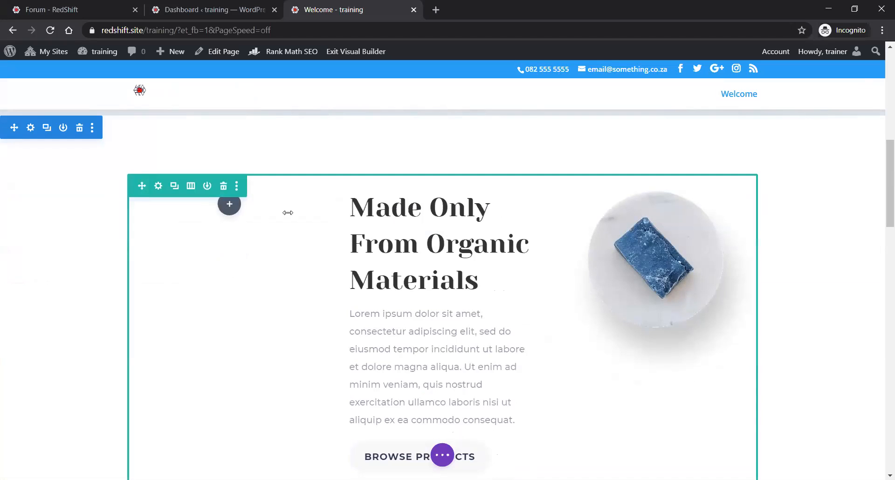
{"action": "left_click_drag", "start_coordinate": [240, 227], "coordinate": [195, 212]}
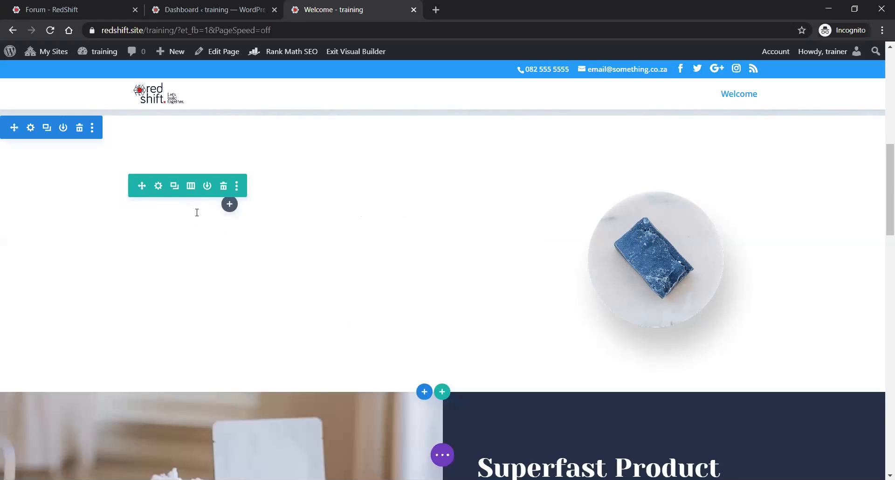
{"action": "scroll", "coordinate": [415, 235], "scroll_direction": "down", "scroll_amount": 2}
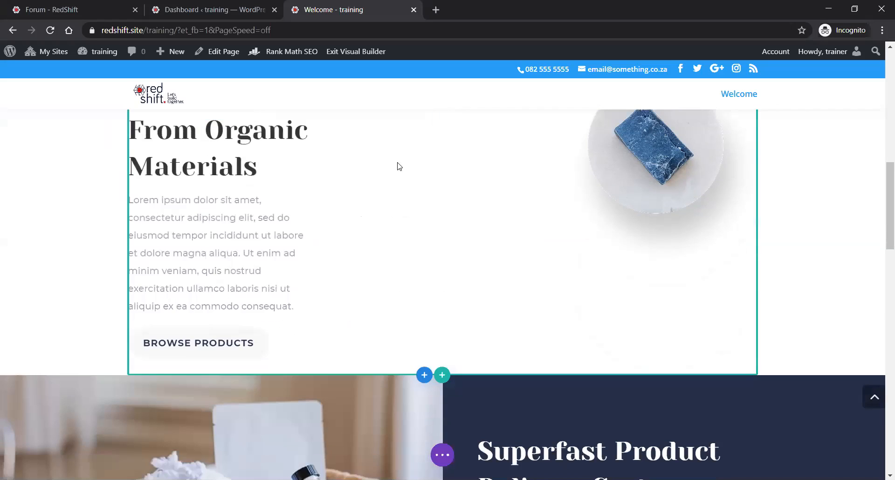
Change the "Made Only From Organic Materials" row to two equal columns and reduce the section's top padding.
{"action": "scroll", "coordinate": [443, 217], "scroll_direction": "up", "scroll_amount": 2}
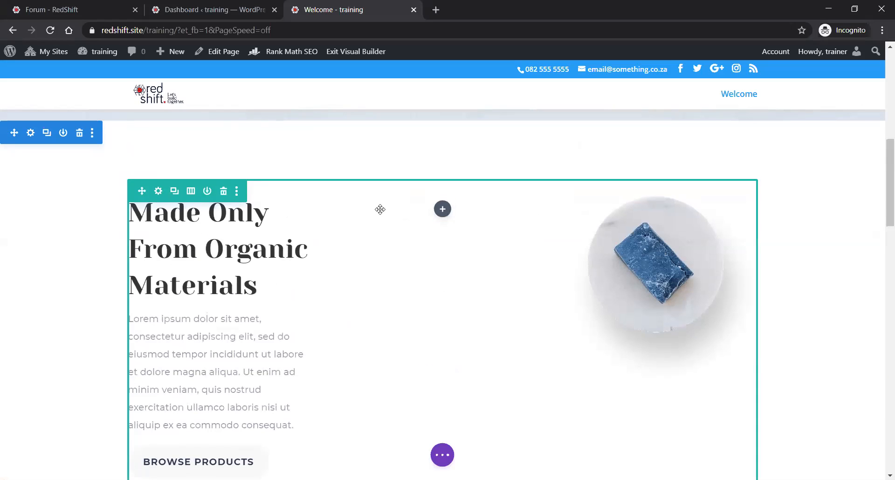
{"action": "left_click", "coordinate": [190, 193]}
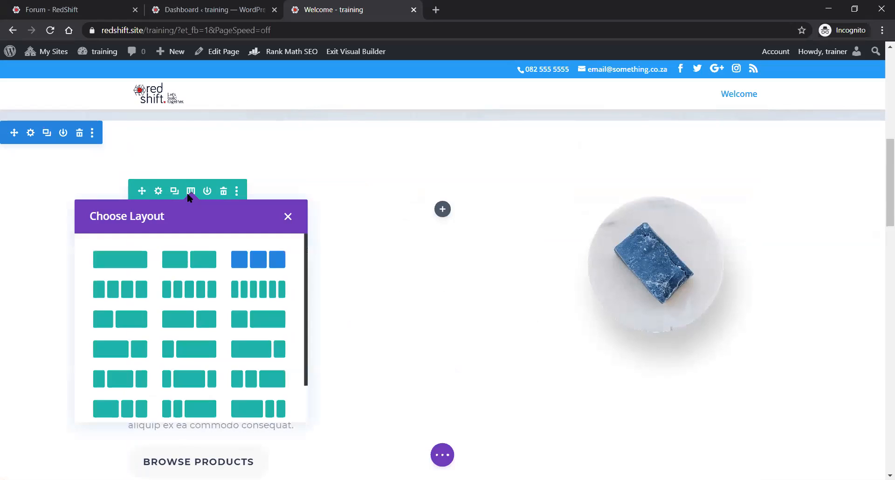
{"action": "left_click", "coordinate": [187, 259]}
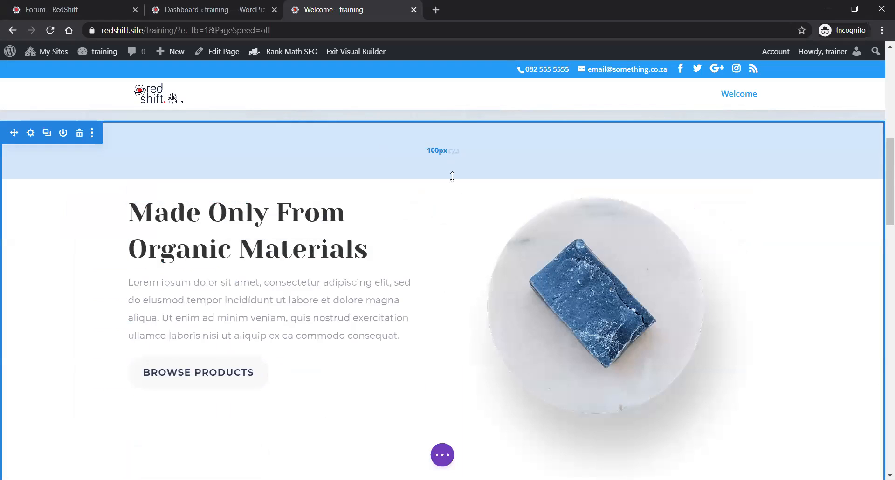
{"action": "left_click_drag", "start_coordinate": [453, 170], "coordinate": [455, 152]}
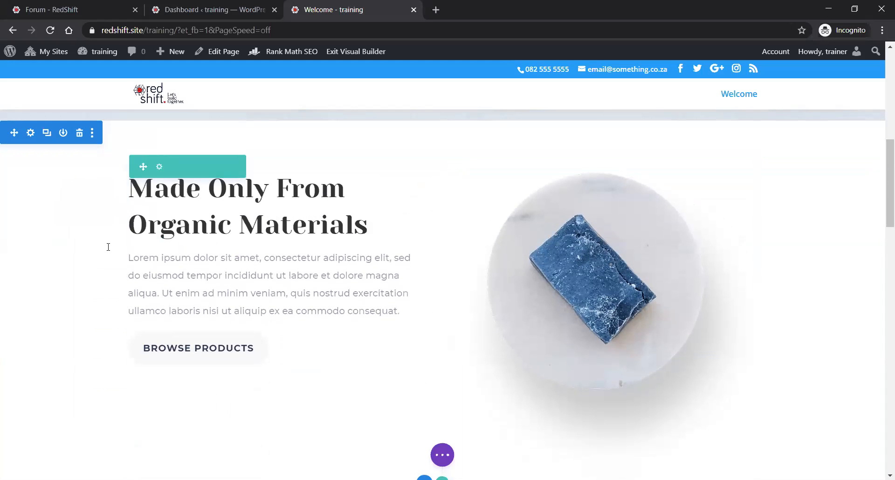
Review the rearranged section and save the Welcome page.
{"action": "scroll", "coordinate": [570, 288], "scroll_direction": "down", "scroll_amount": 4}
{"action": "scroll", "coordinate": [455, 256], "scroll_direction": "up", "scroll_amount": 3}
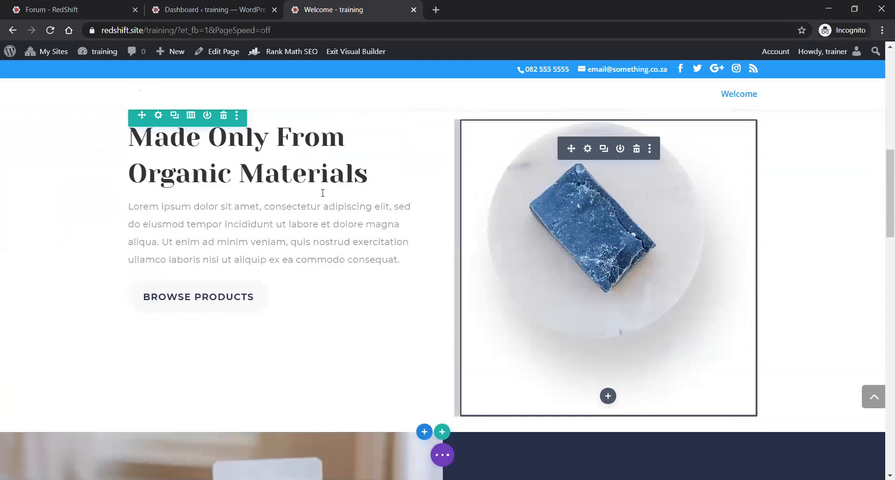
{"action": "scroll", "coordinate": [319, 237], "scroll_direction": "up", "scroll_amount": 3}
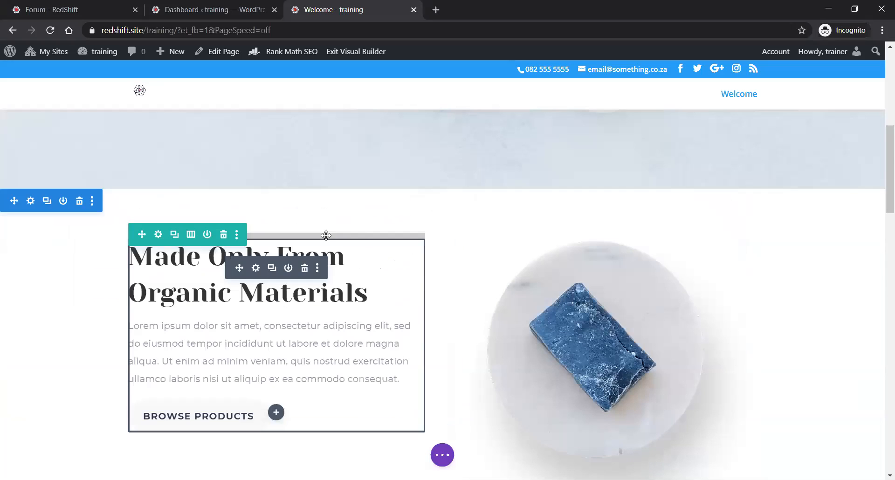
{"action": "scroll", "coordinate": [326, 232], "scroll_direction": "up", "scroll_amount": 3}
{"action": "scroll", "coordinate": [499, 243], "scroll_direction": "up", "scroll_amount": 6}
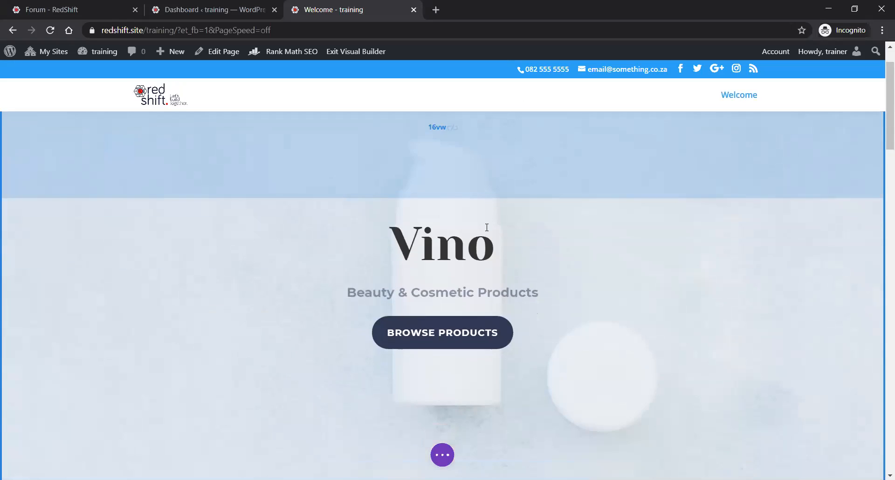
{"action": "left_click", "coordinate": [442, 455]}
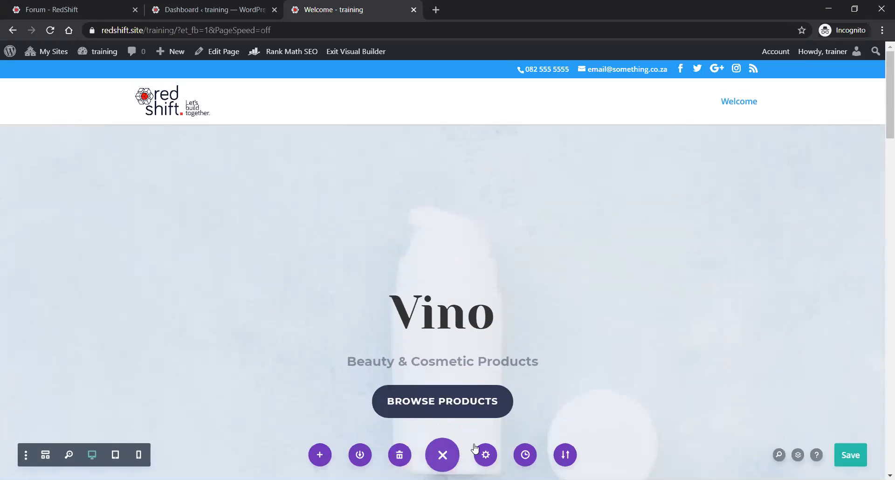
{"action": "left_click", "coordinate": [851, 459]}
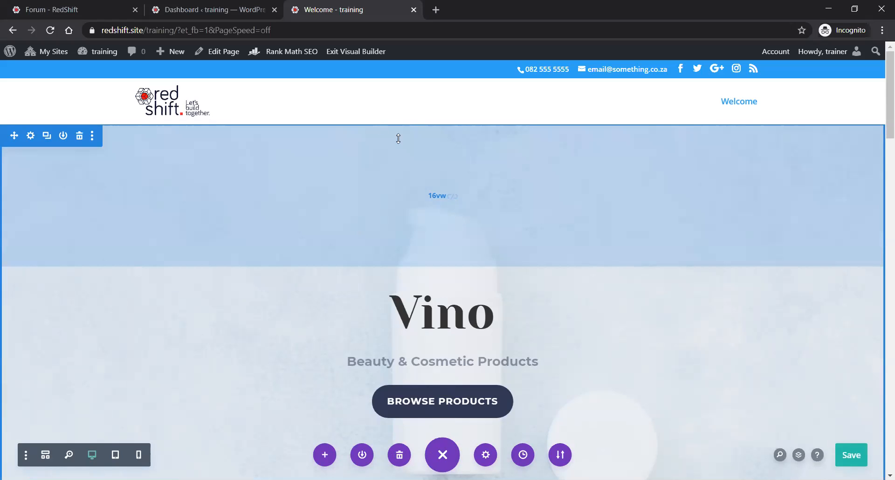
Open the lorem ipsum paragraph below "Made Only From Organic Materials" for inline text editing.
{"action": "scroll", "coordinate": [511, 254], "scroll_direction": "down", "scroll_amount": 2}
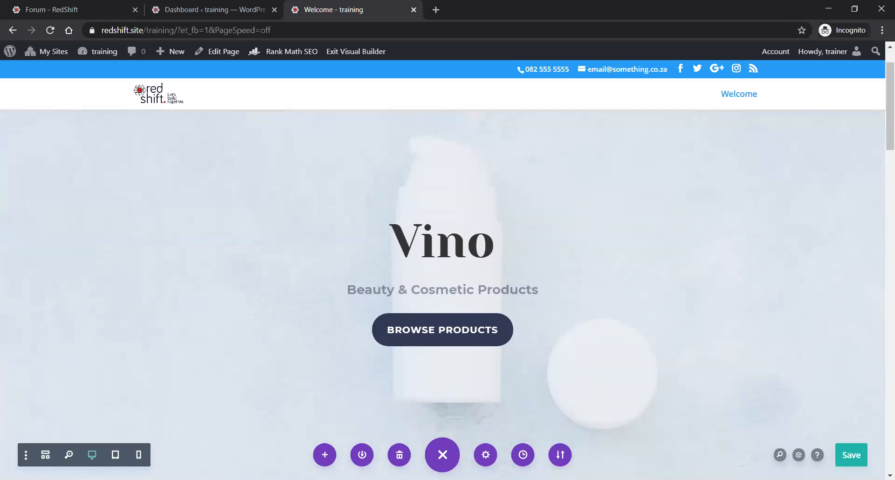
{"action": "scroll", "coordinate": [534, 275], "scroll_direction": "down", "scroll_amount": 8}
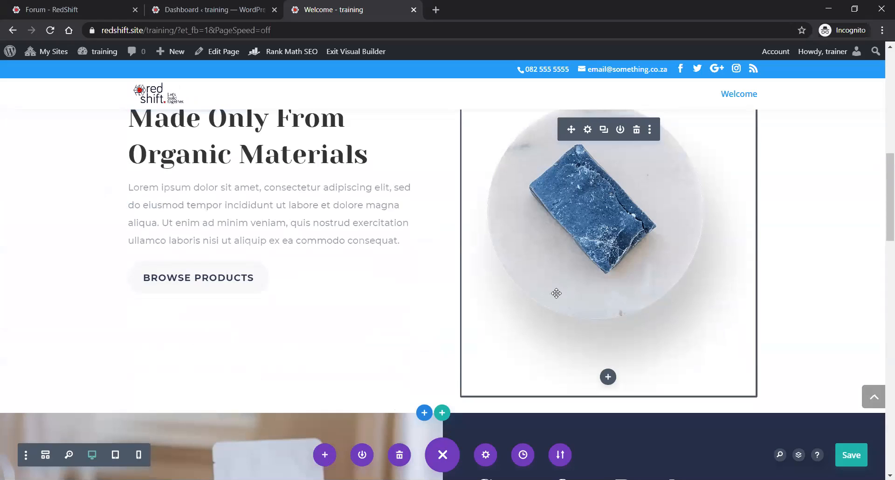
{"action": "left_click", "coordinate": [232, 216]}
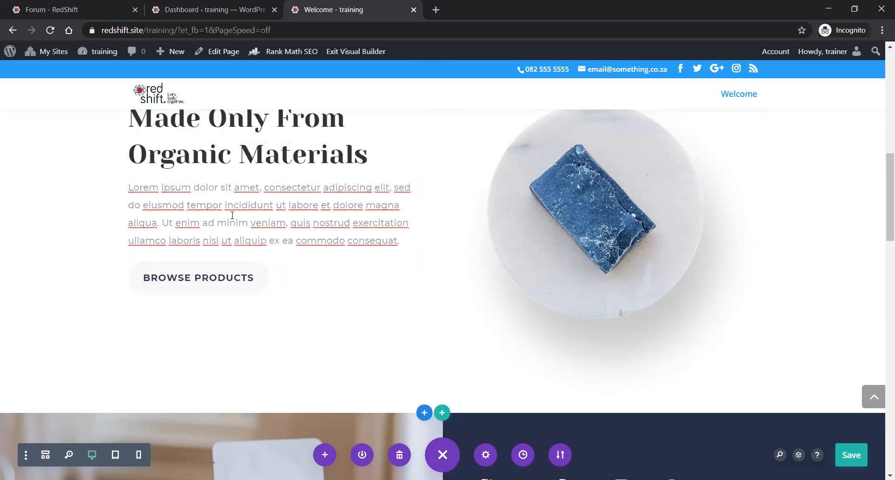
{"action": "scroll", "coordinate": [232, 216], "scroll_direction": "up", "scroll_amount": 1}
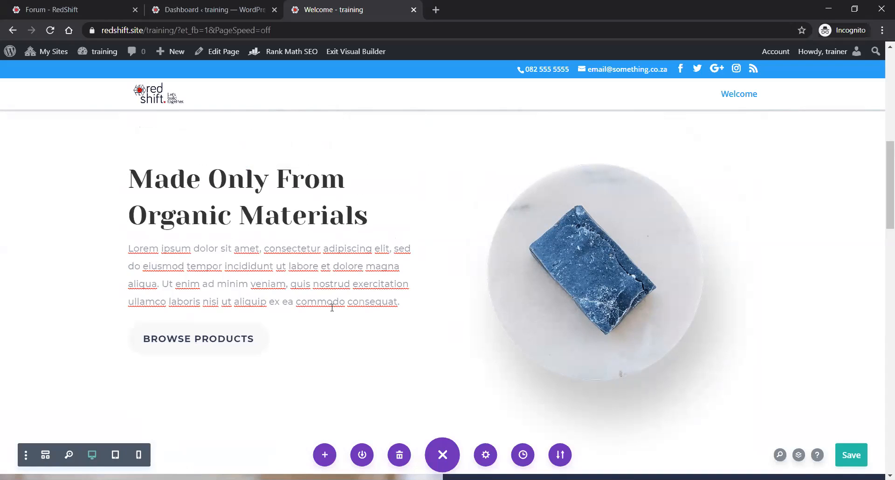
{"action": "scroll", "coordinate": [331, 307], "scroll_direction": "down", "scroll_amount": 1}
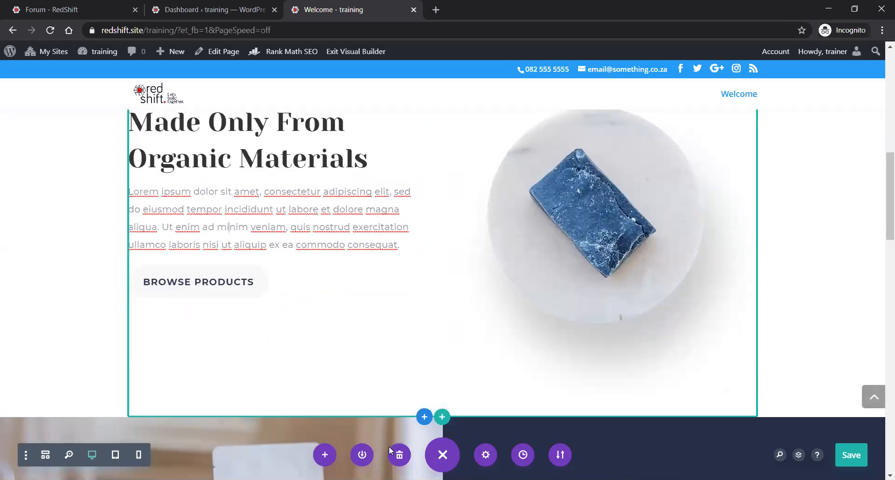
Browse the premade layout packs in the Divi library and open the details of the Cosmetics Shop pack.
{"action": "left_click", "coordinate": [325, 455]}
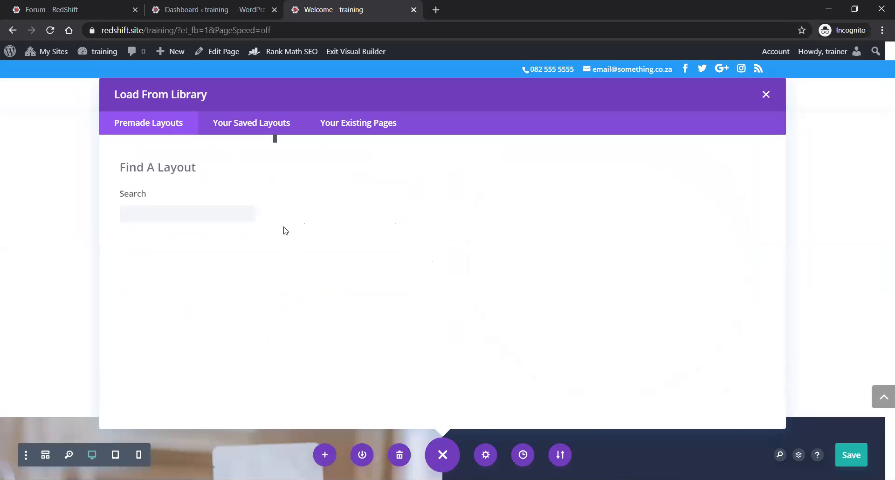
{"action": "scroll", "coordinate": [410, 244], "scroll_direction": "down", "scroll_amount": 10}
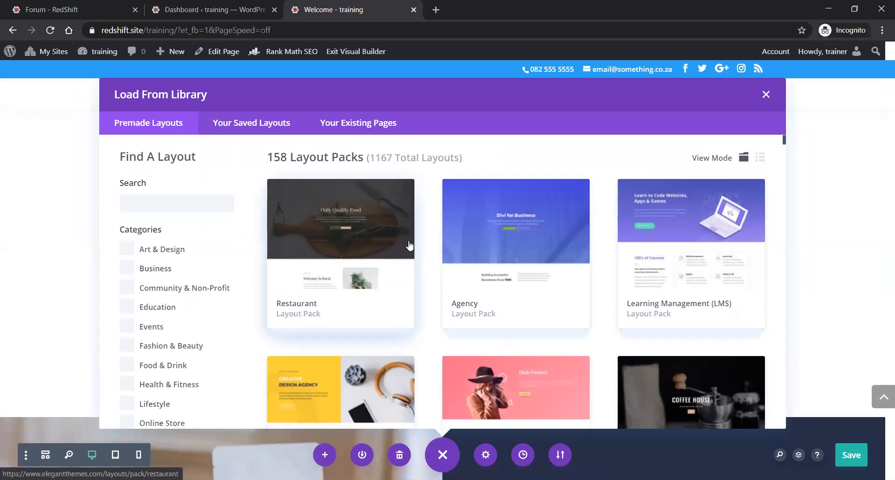
{"action": "scroll", "coordinate": [409, 245], "scroll_direction": "down", "scroll_amount": 9}
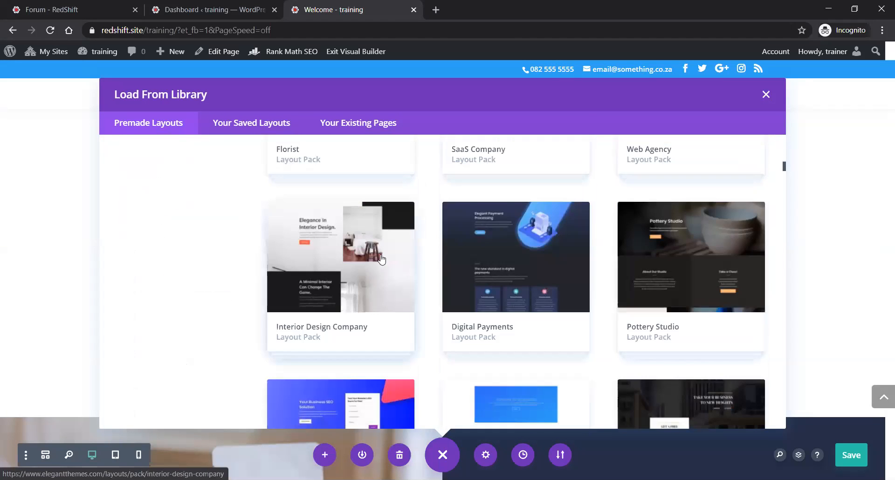
{"action": "scroll", "coordinate": [387, 257], "scroll_direction": "up", "scroll_amount": 4}
{"action": "scroll", "coordinate": [380, 258], "scroll_direction": "down", "scroll_amount": 6}
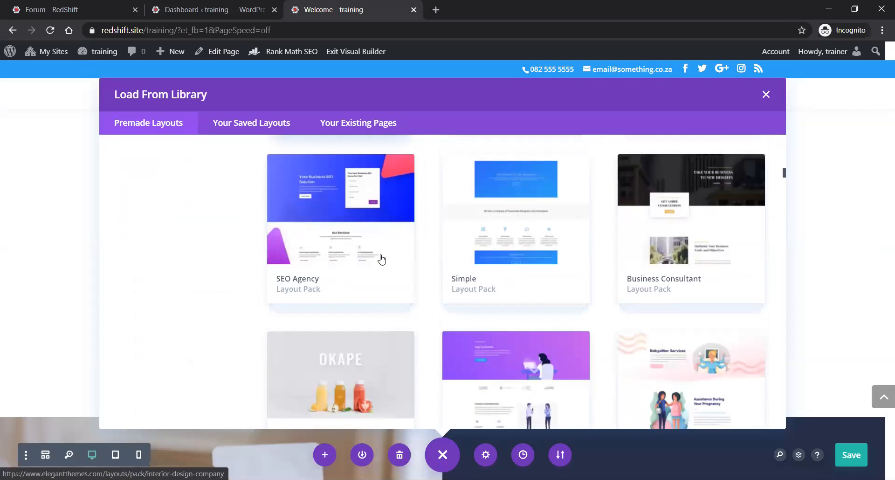
{"action": "scroll", "coordinate": [373, 257], "scroll_direction": "down", "scroll_amount": 5}
{"action": "left_click", "coordinate": [369, 258]}
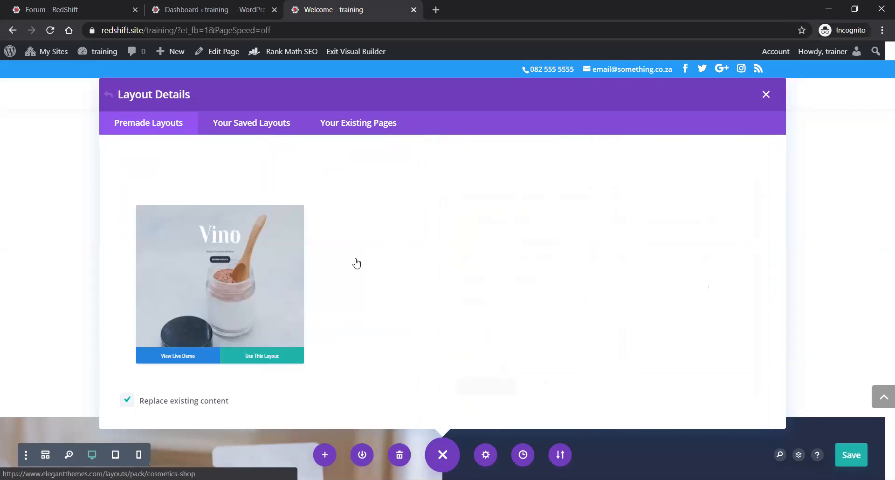
Preview the Blog layout in the Cosmetics Shop pack, check the option to replace existing content, and close the library without loading a layout.
{"action": "scroll", "coordinate": [650, 246], "scroll_direction": "down", "scroll_amount": 3}
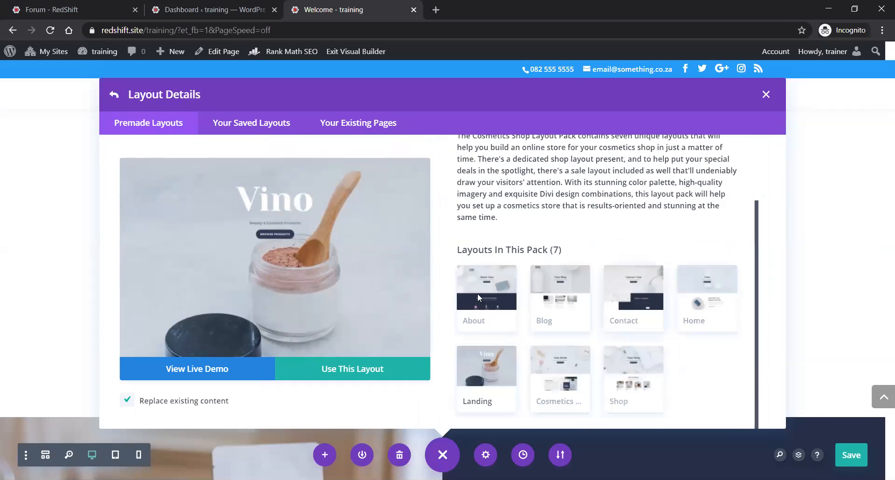
{"action": "left_click", "coordinate": [561, 301]}
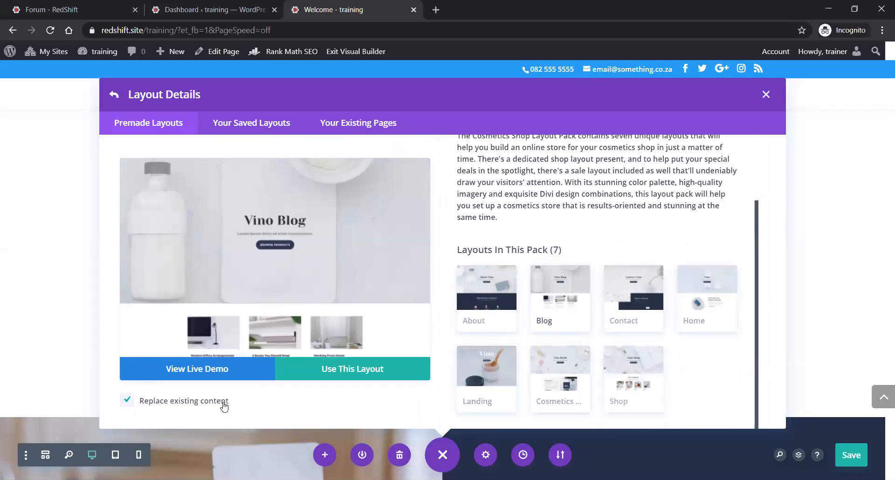
{"action": "left_click_drag", "start_coordinate": [152, 403], "coordinate": [140, 401]}
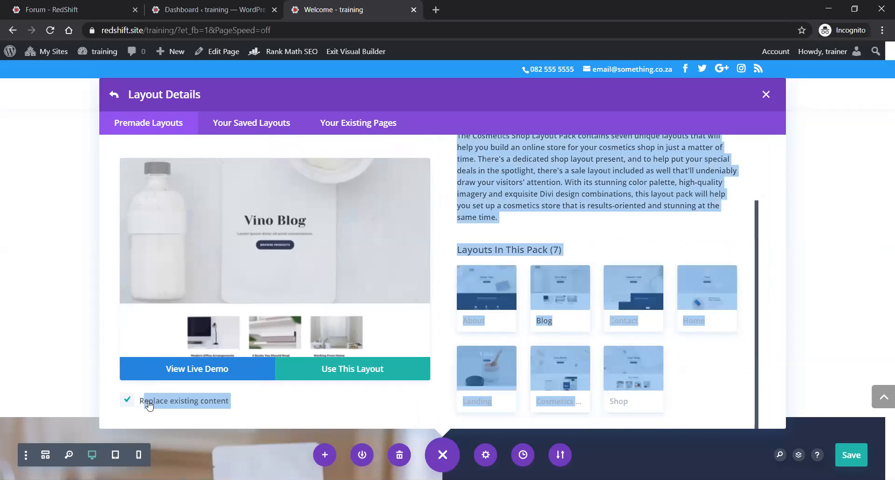
{"action": "left_click", "coordinate": [151, 403]}
{"action": "left_click", "coordinate": [144, 402]}
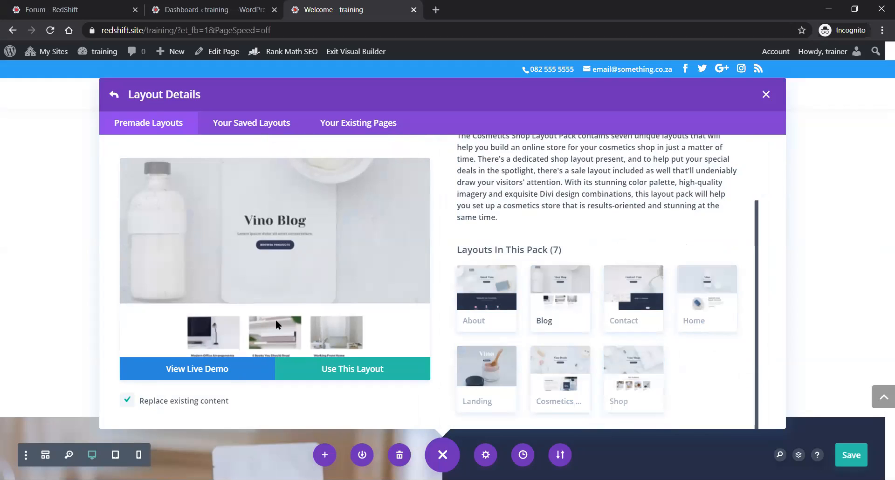
{"action": "left_click", "coordinate": [167, 408]}
{"action": "left_click", "coordinate": [767, 95]}
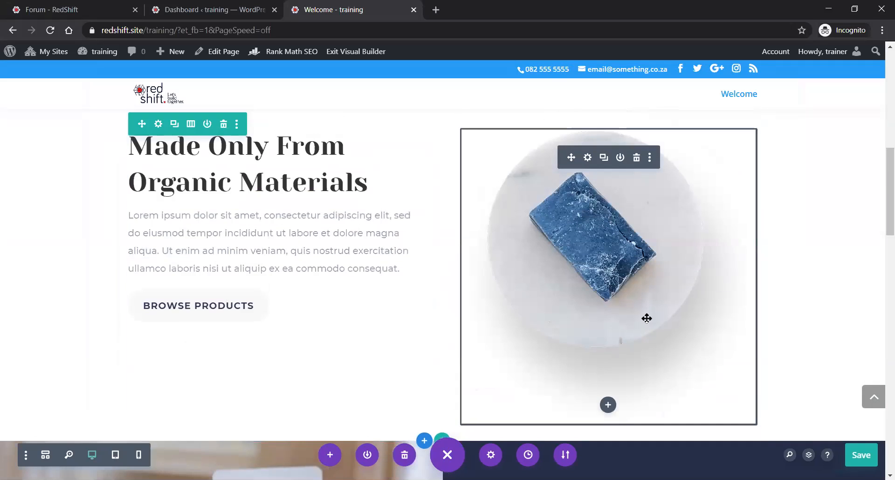
Go from the Welcome page to the training site's WordPress dashboard.
{"action": "scroll", "coordinate": [646, 322], "scroll_direction": "up", "scroll_amount": 3}
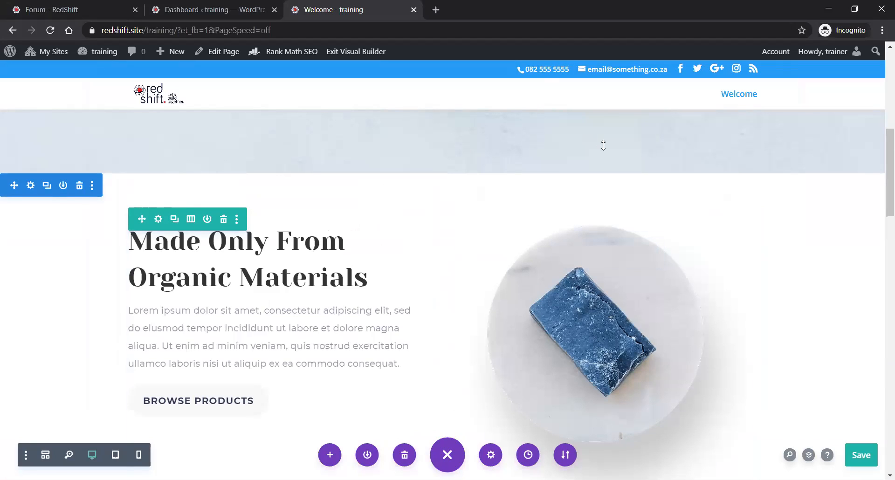
{"action": "mouse_move", "coordinate": [44, 52]}
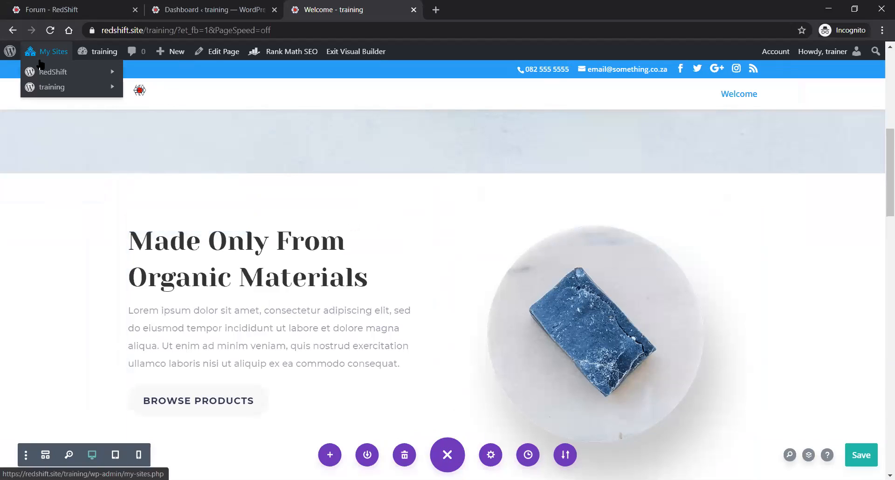
{"action": "mouse_move", "coordinate": [41, 71]}
{"action": "mouse_move", "coordinate": [41, 89]}
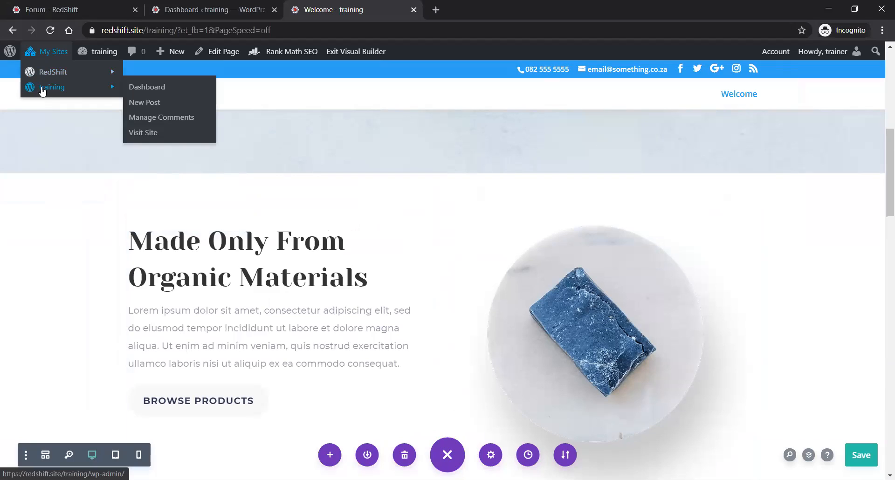
{"action": "mouse_move", "coordinate": [74, 74]}
{"action": "left_click", "coordinate": [149, 87]}
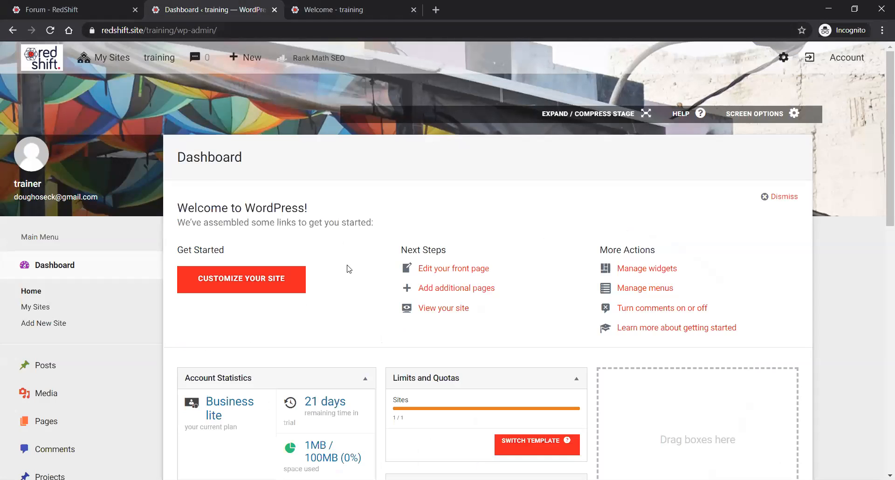
Look through the dashboard's admin sections and open the theme customizer for the training site.
{"action": "scroll", "coordinate": [138, 210], "scroll_direction": "down", "scroll_amount": 3}
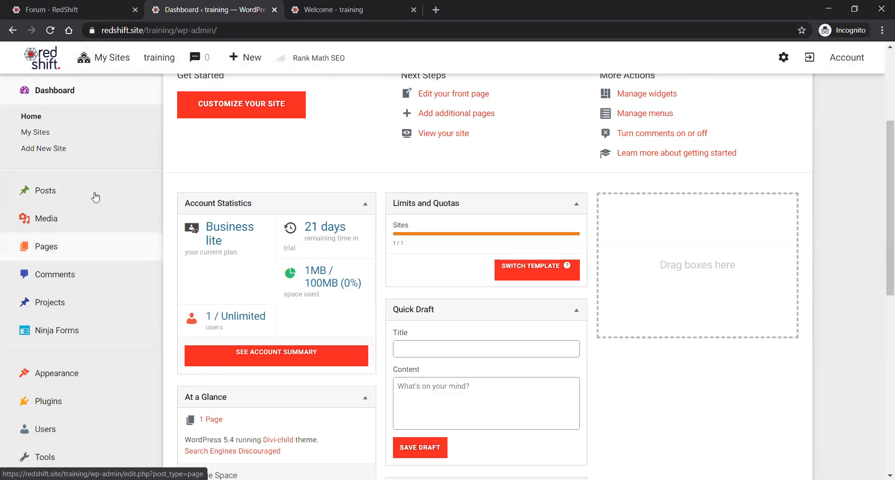
{"action": "scroll", "coordinate": [117, 242], "scroll_direction": "down", "scroll_amount": 3}
{"action": "scroll", "coordinate": [80, 169], "scroll_direction": "up", "scroll_amount": 3}
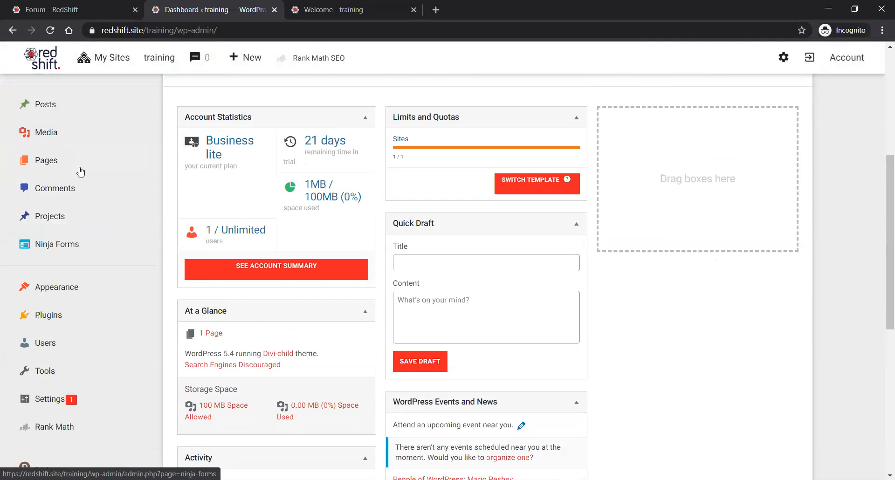
{"action": "scroll", "coordinate": [67, 201], "scroll_direction": "down", "scroll_amount": 1}
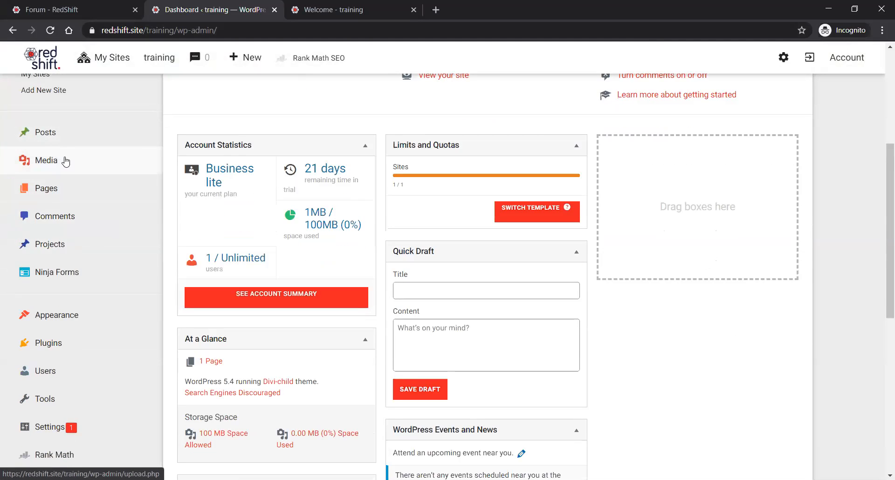
{"action": "scroll", "coordinate": [66, 166], "scroll_direction": "down", "scroll_amount": 1}
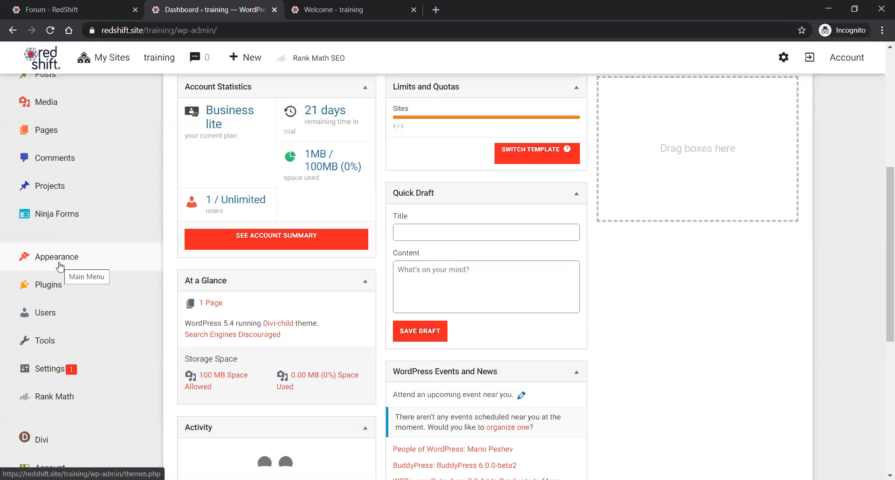
{"action": "scroll", "coordinate": [60, 267], "scroll_direction": "down", "scroll_amount": 2}
{"action": "left_click", "coordinate": [85, 143]}
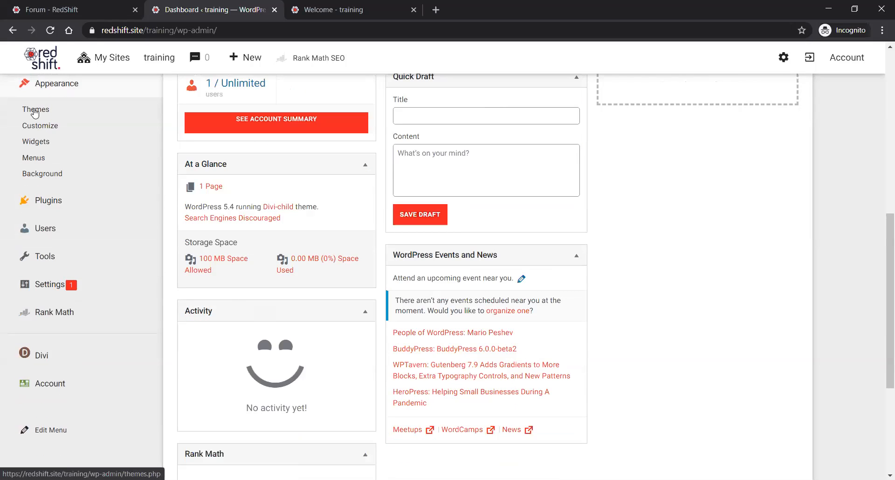
{"action": "left_click", "coordinate": [46, 129]}
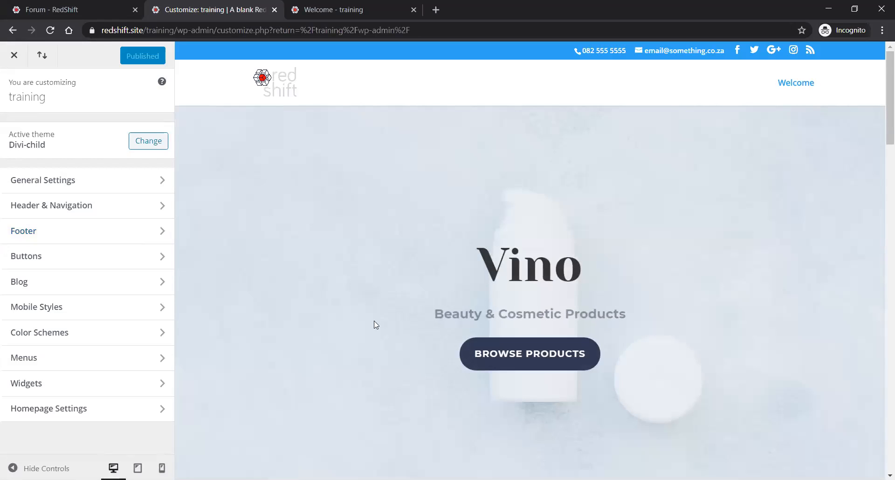
View the customizer's General Settings options and open the Secondary Menu Bar settings under Header & Navigation.
{"action": "left_click", "coordinate": [106, 182]}
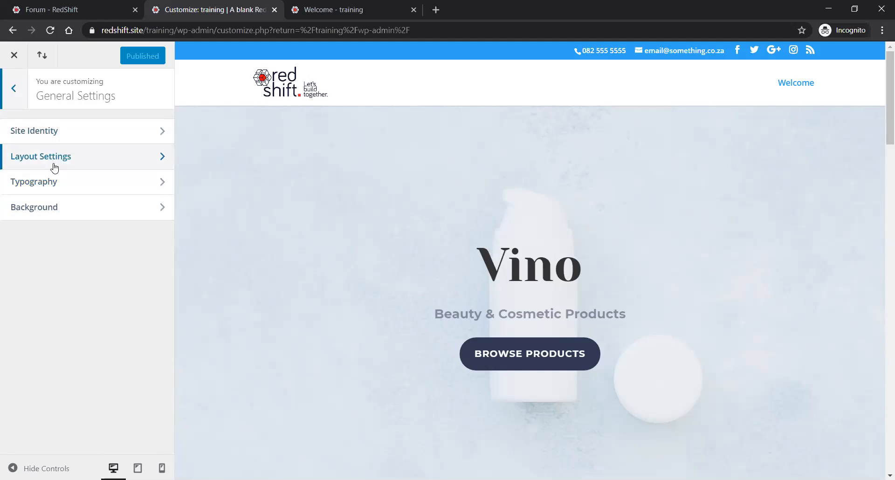
{"action": "left_click", "coordinate": [14, 89]}
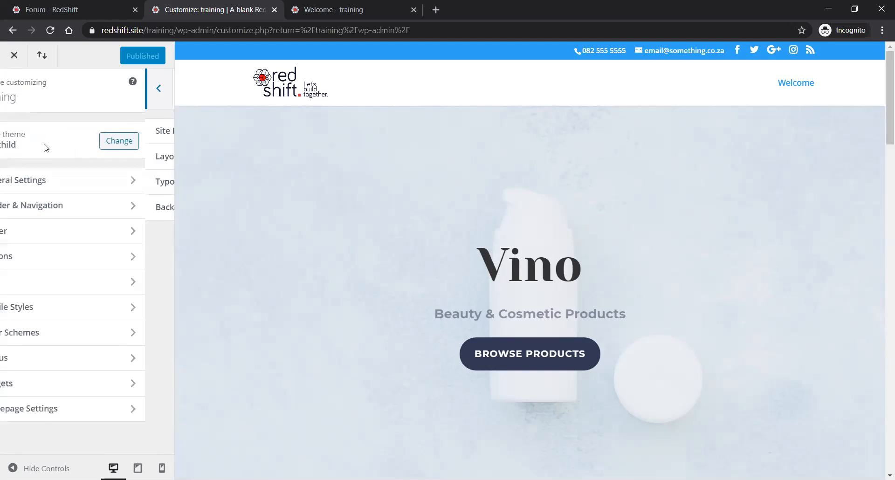
{"action": "left_click", "coordinate": [52, 205]}
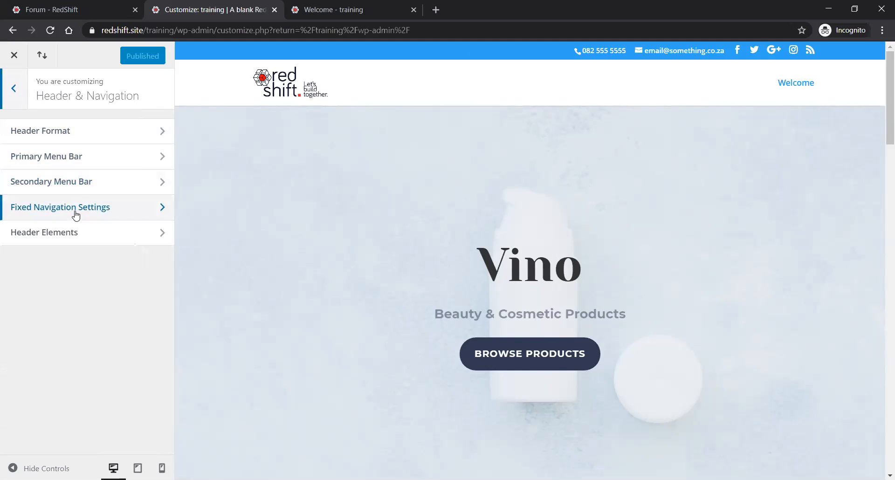
{"action": "left_click", "coordinate": [77, 186]}
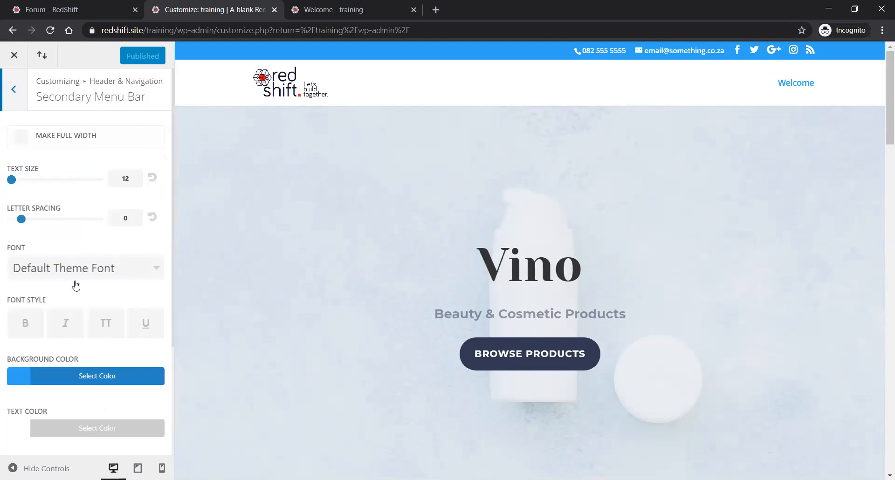
Set the secondary menu bar's background color to green #4dad1a.
{"action": "scroll", "coordinate": [87, 270], "scroll_direction": "down", "scroll_amount": 1}
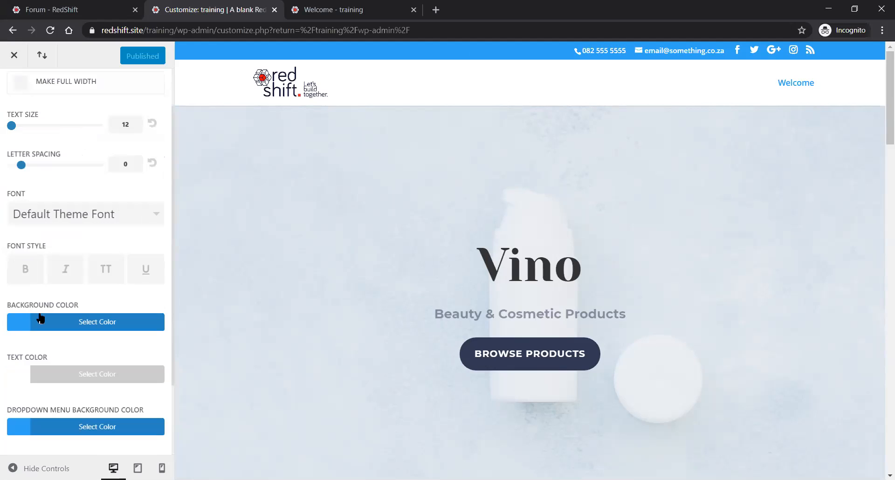
{"action": "left_click", "coordinate": [16, 320]}
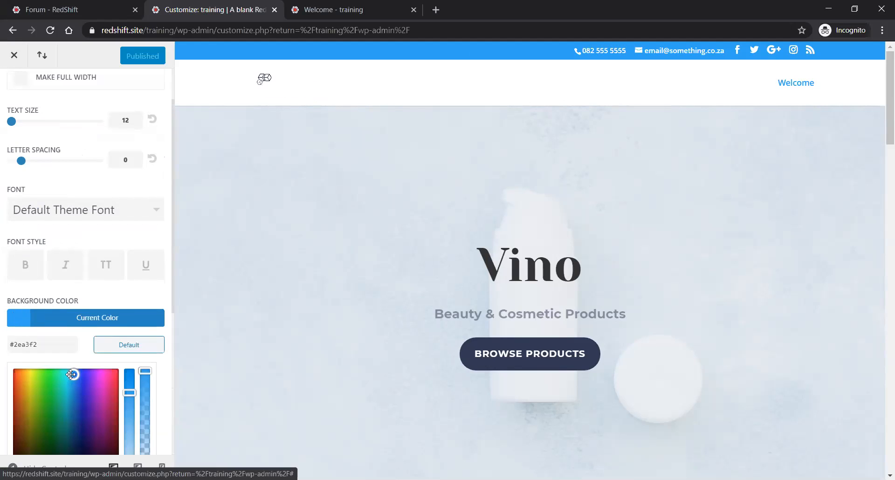
{"action": "left_click_drag", "start_coordinate": [73, 374], "coordinate": [40, 402]}
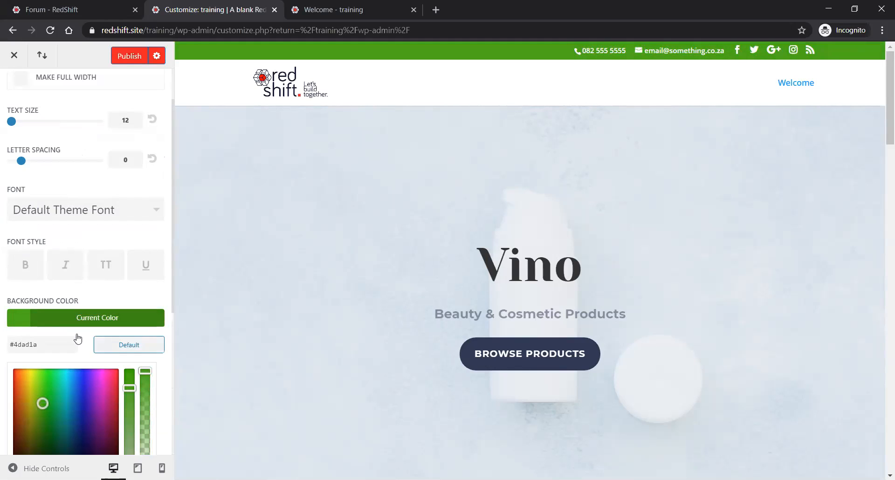
{"action": "left_click", "coordinate": [55, 323]}
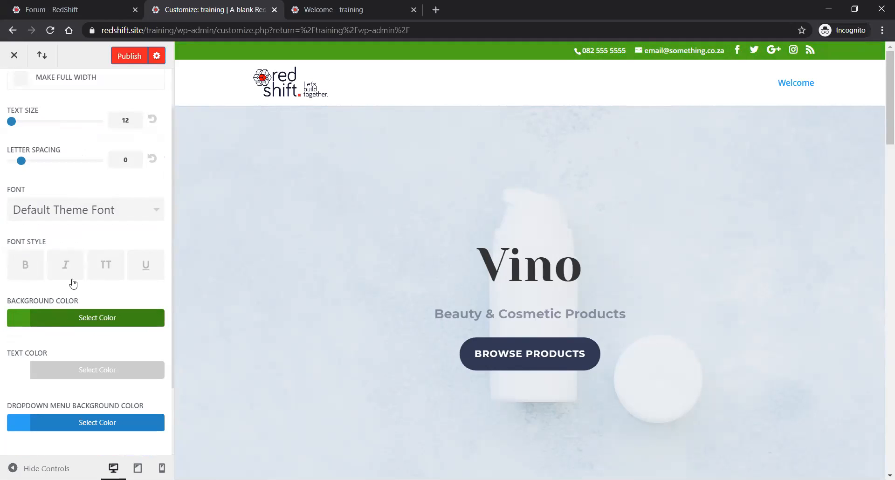
Copy the hex code of the secondary menu bar's green background color.
{"action": "scroll", "coordinate": [65, 419], "scroll_direction": "down", "scroll_amount": 2}
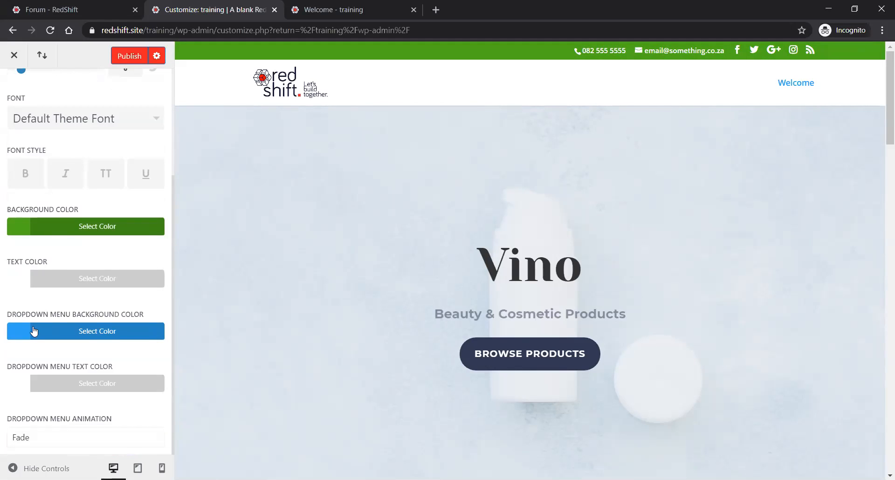
{"action": "left_click", "coordinate": [64, 227]}
{"action": "left_click", "coordinate": [50, 252]}
{"action": "left_click_drag", "start_coordinate": [7, 251], "coordinate": [3, 254]}
{"action": "left_click", "coordinate": [28, 230]}
{"action": "double_click", "coordinate": [20, 253]}
{"action": "key", "text": "ctrl+c"}
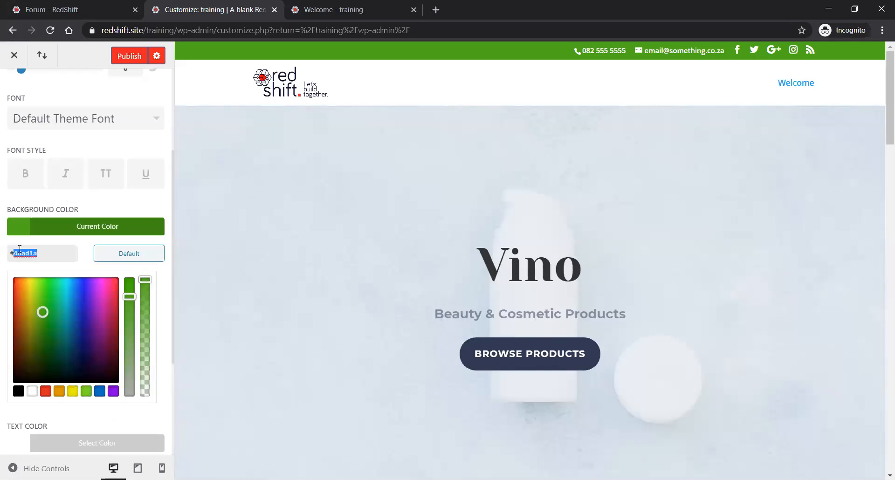
{"action": "left_click", "coordinate": [47, 237]}
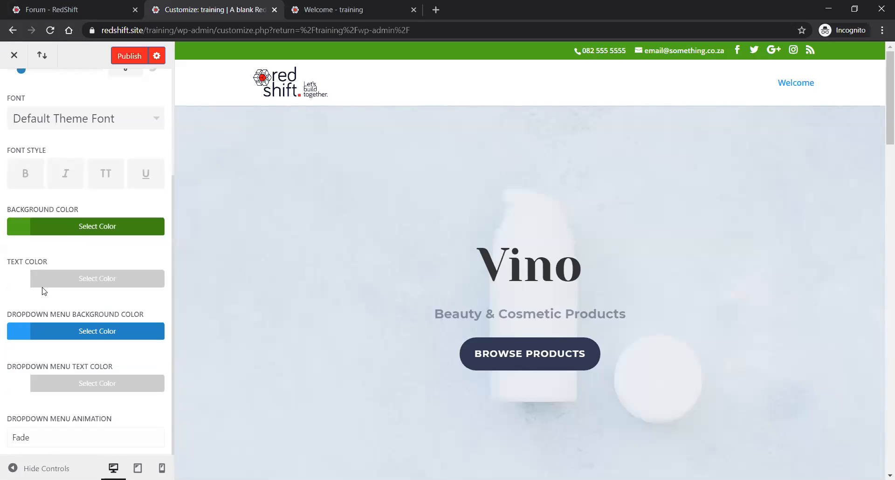
Set the secondary menu bar's dropdown menu background color to the copied green #4dad1a.
{"action": "left_click", "coordinate": [21, 331]}
{"action": "double_click", "coordinate": [23, 357]}
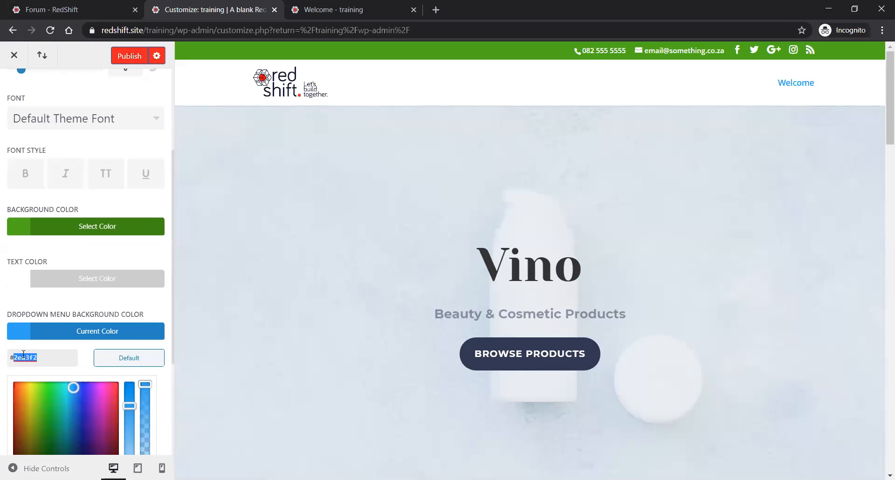
{"action": "key", "text": "ctrl+v"}
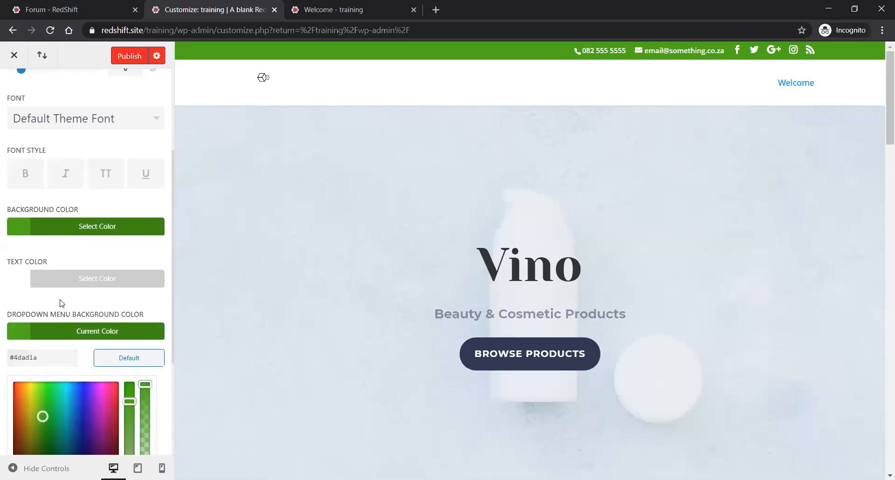
{"action": "left_click", "coordinate": [63, 298]}
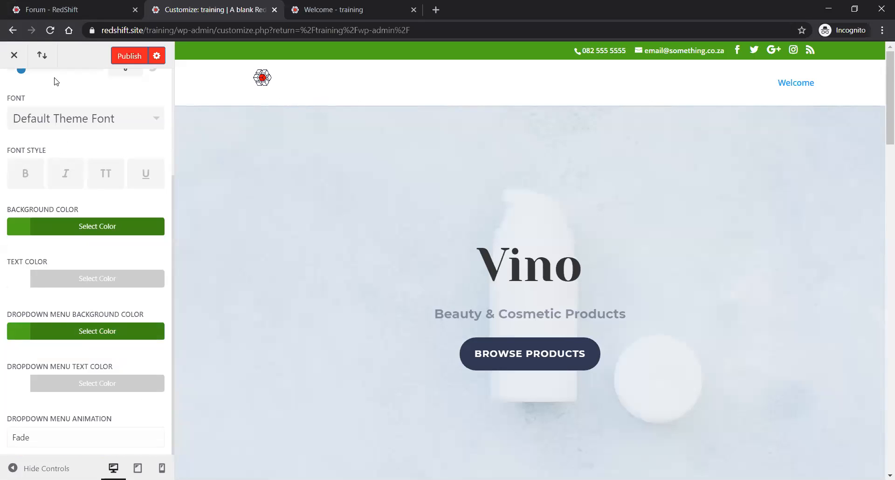
Publish the customizer changes and exit the Visual Builder on the Welcome page to check the live header.
{"action": "scroll", "coordinate": [83, 181], "scroll_direction": "up", "scroll_amount": 3}
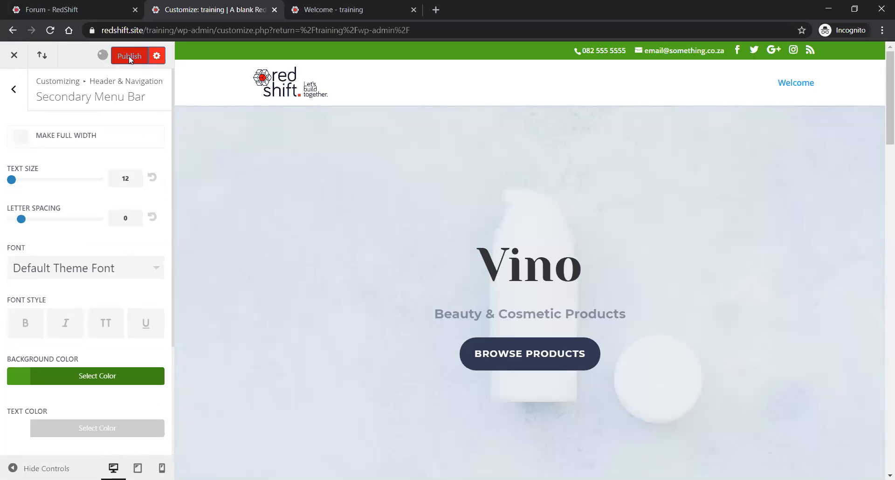
{"action": "left_click", "coordinate": [128, 56]}
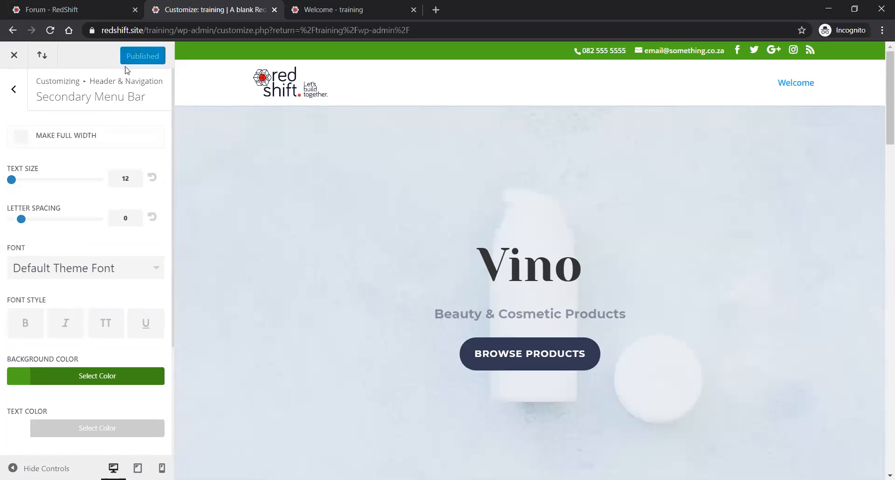
{"action": "left_click", "coordinate": [334, 10]}
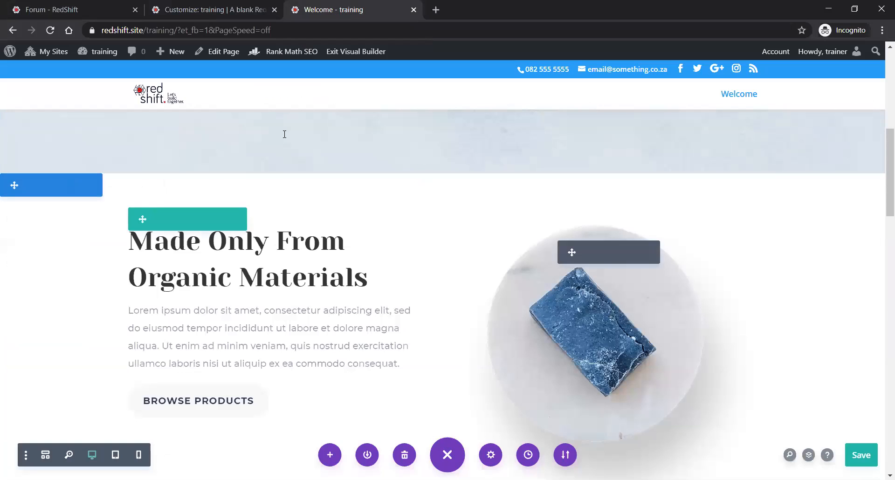
{"action": "left_click", "coordinate": [348, 52]}
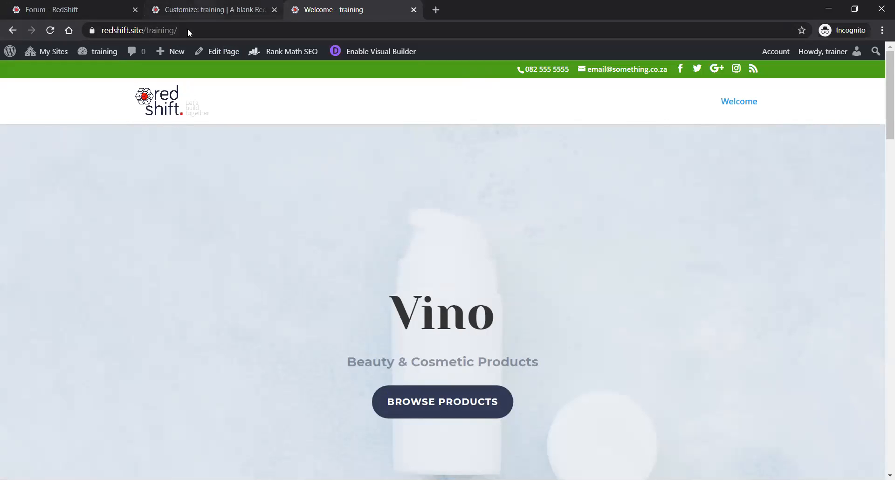
Return to the theme customizer and review the Primary Menu Bar settings under Header & Navigation.
{"action": "key", "text": "ctrl+shift+Tab"}
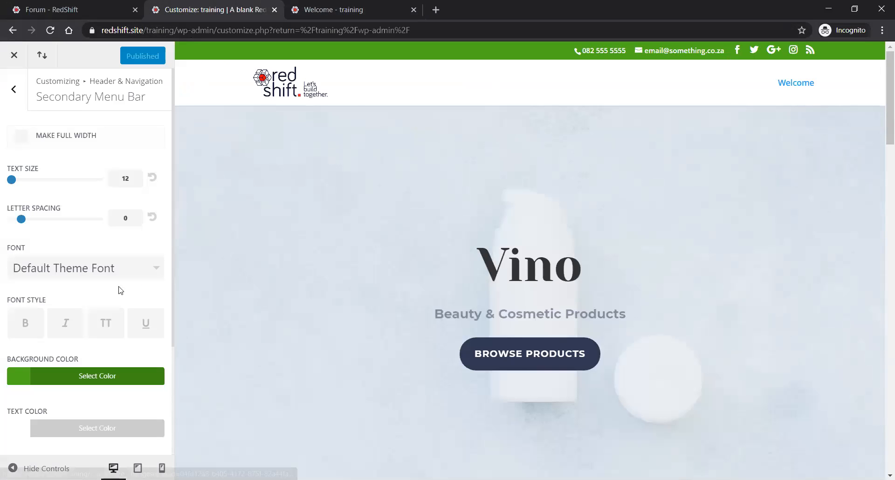
{"action": "left_click", "coordinate": [16, 90]}
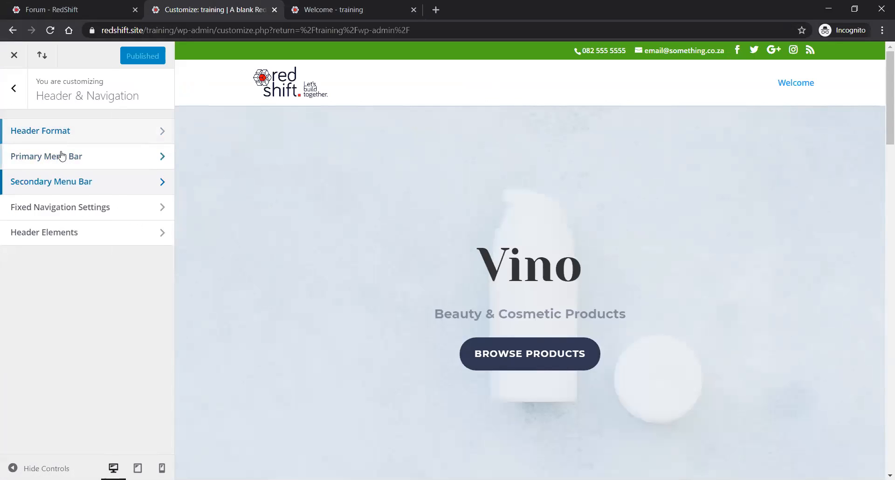
{"action": "left_click", "coordinate": [60, 157]}
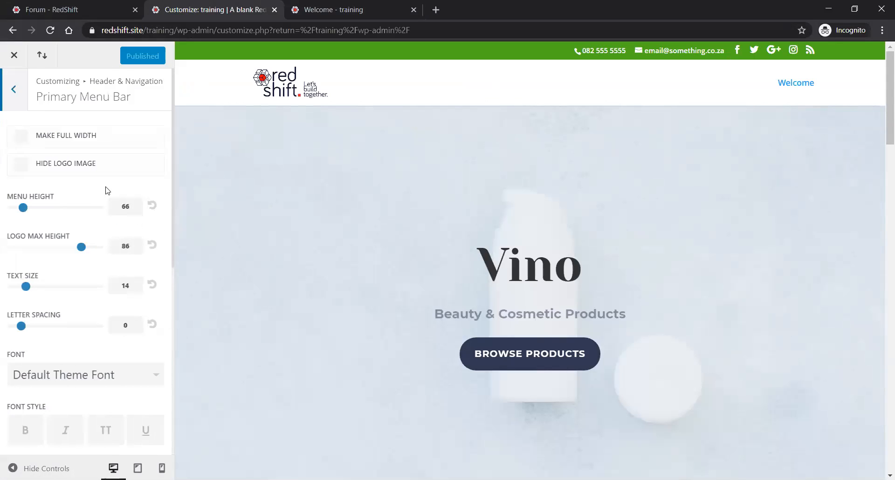
{"action": "scroll", "coordinate": [104, 208], "scroll_direction": "down", "scroll_amount": 5}
{"action": "scroll", "coordinate": [68, 206], "scroll_direction": "down", "scroll_amount": 4}
{"action": "scroll", "coordinate": [65, 202], "scroll_direction": "up", "scroll_amount": 9}
{"action": "left_click", "coordinate": [13, 89]}
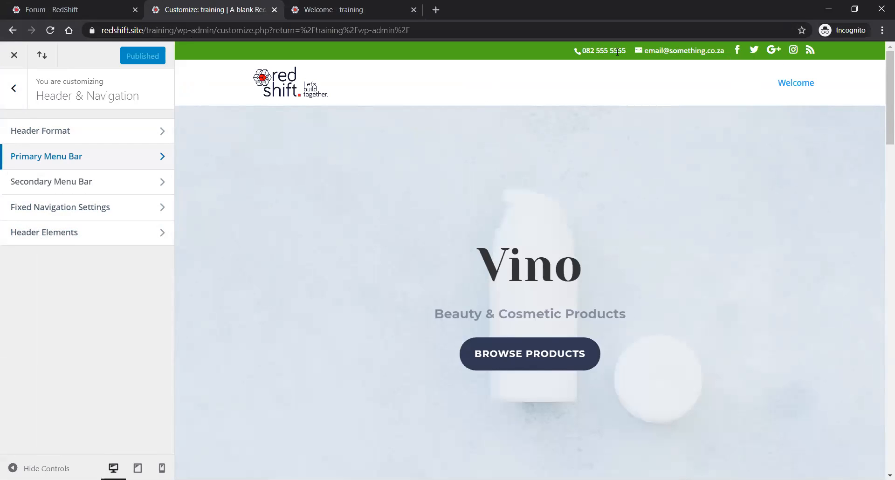
Examine the phone number and email fields in the Header Elements settings against the header preview.
{"action": "left_click", "coordinate": [62, 237]}
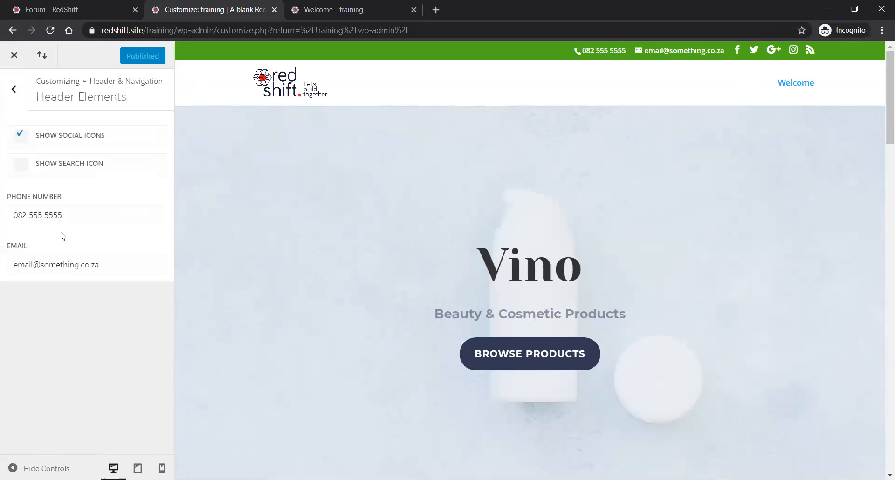
{"action": "left_click_drag", "start_coordinate": [63, 215], "coordinate": [20, 213]}
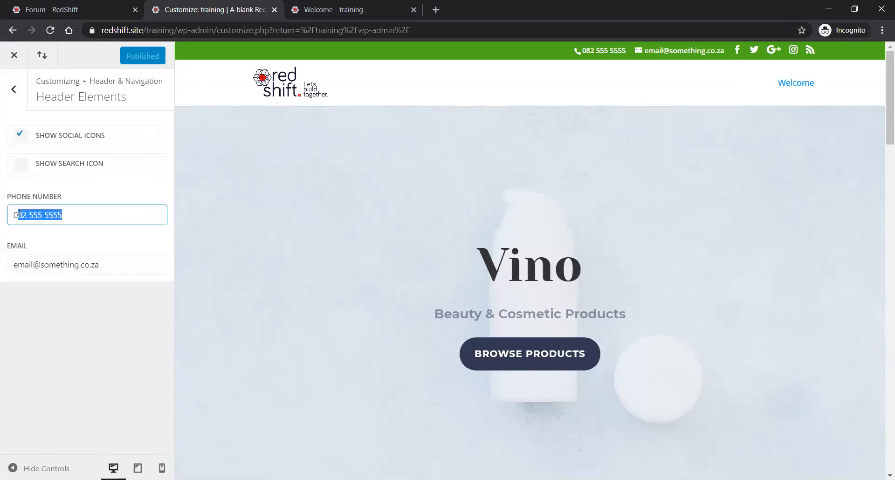
{"action": "left_click_drag", "start_coordinate": [626, 45], "coordinate": [578, 47]}
{"action": "left_click_drag", "start_coordinate": [100, 265], "coordinate": [7, 262]}
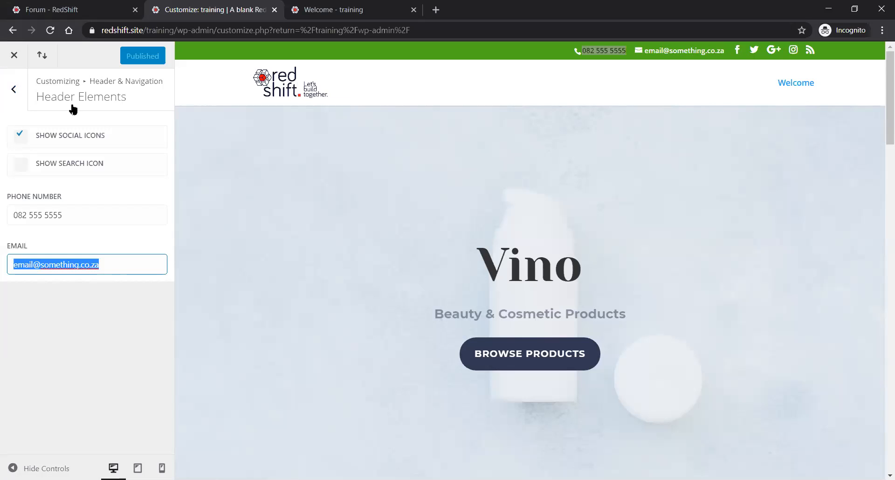
{"action": "left_click", "coordinate": [14, 91]}
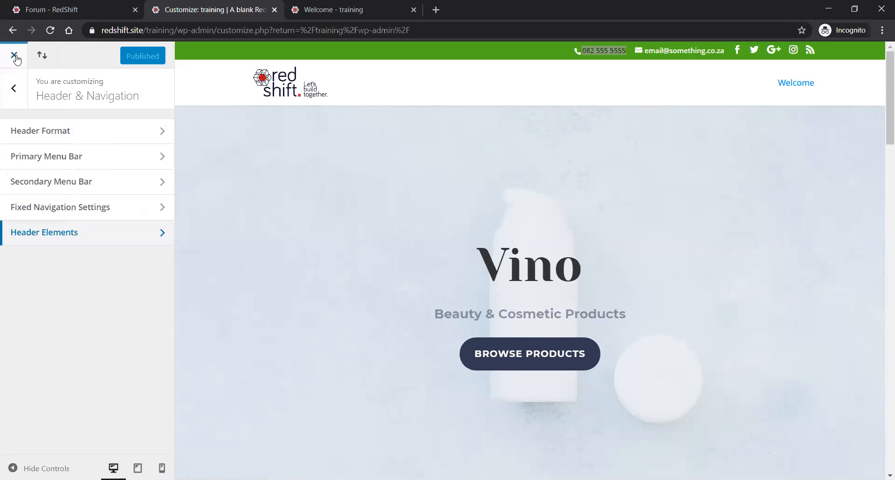
Close the customizer and open Divi's Theme Options from the WordPress dashboard.
{"action": "left_click", "coordinate": [16, 58]}
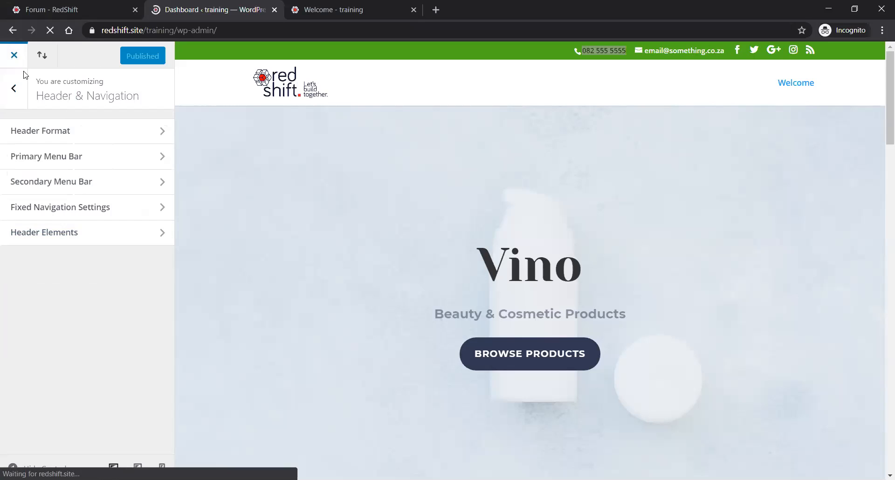
{"action": "scroll", "coordinate": [103, 238], "scroll_direction": "down", "scroll_amount": 9}
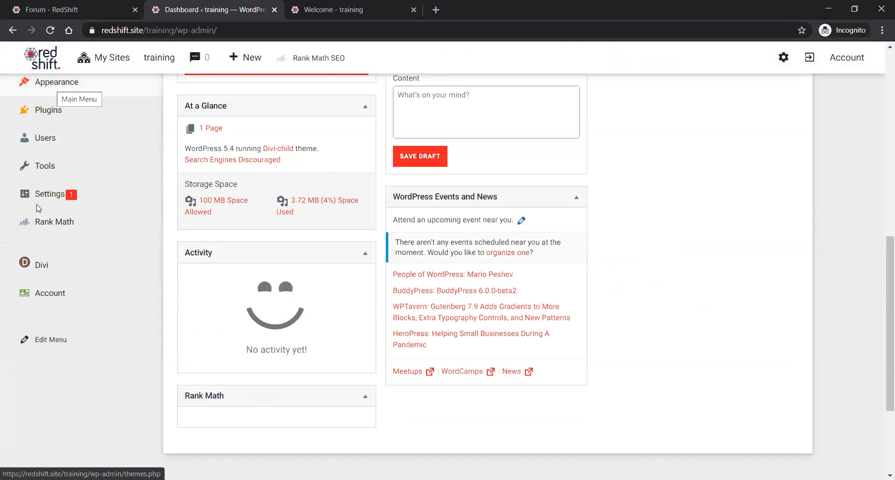
{"action": "scroll", "coordinate": [65, 254], "scroll_direction": "up", "scroll_amount": 2}
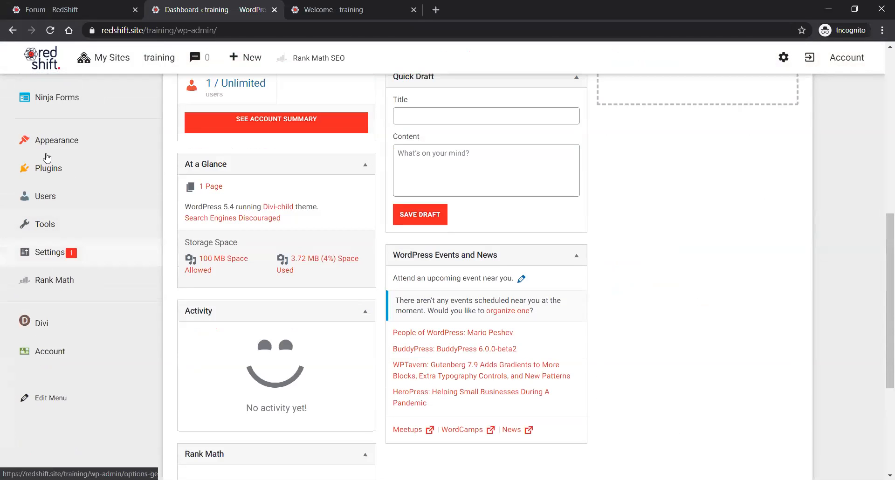
{"action": "scroll", "coordinate": [77, 187], "scroll_direction": "up", "scroll_amount": 3}
{"action": "scroll", "coordinate": [66, 242], "scroll_direction": "down", "scroll_amount": 2}
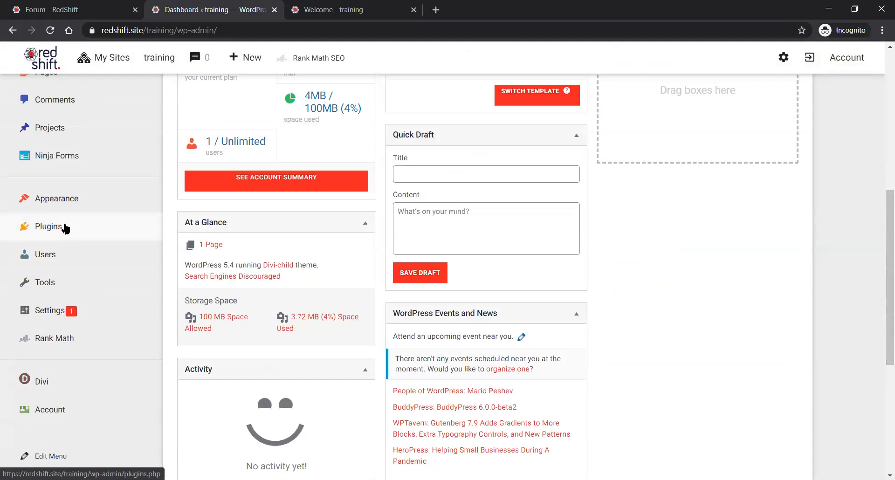
{"action": "scroll", "coordinate": [63, 196], "scroll_direction": "down", "scroll_amount": 1}
{"action": "scroll", "coordinate": [60, 191], "scroll_direction": "down", "scroll_amount": 1}
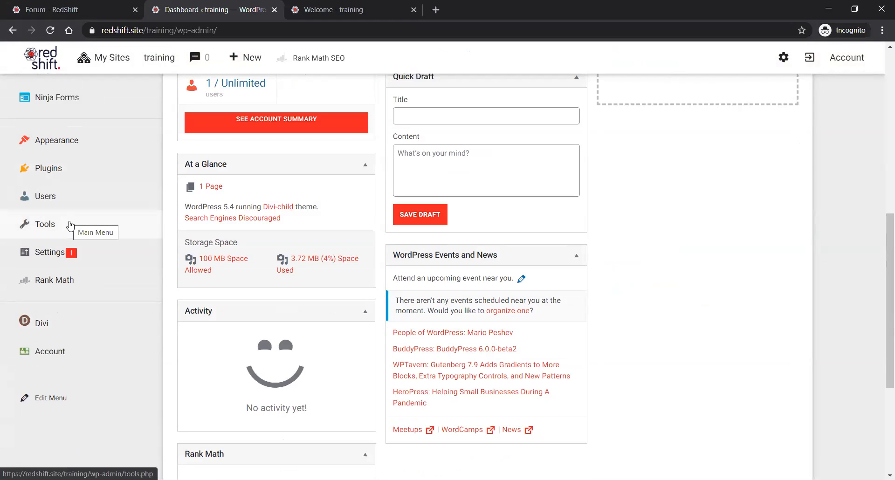
{"action": "scroll", "coordinate": [71, 226], "scroll_direction": "down", "scroll_amount": 3}
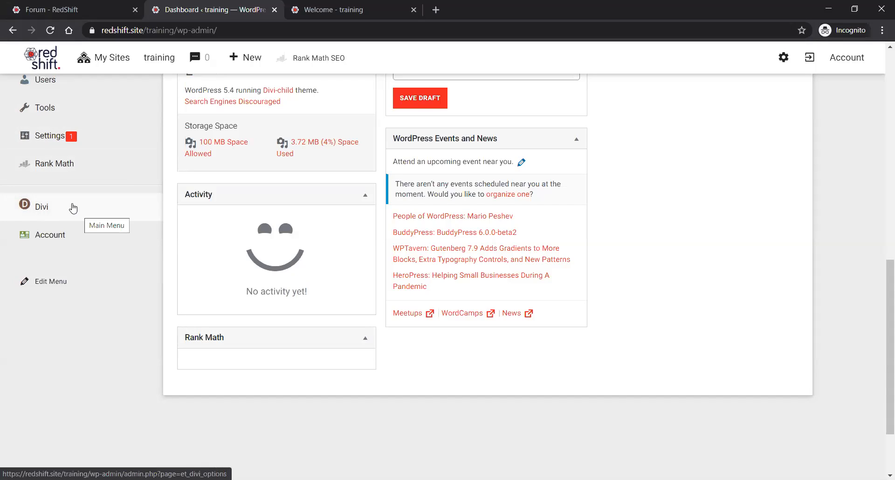
{"action": "left_click", "coordinate": [73, 208]}
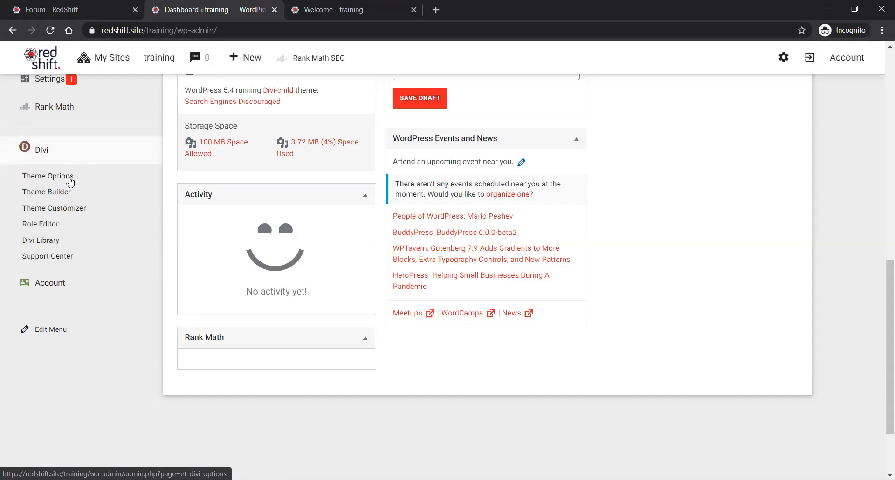
{"action": "left_click", "coordinate": [70, 177]}
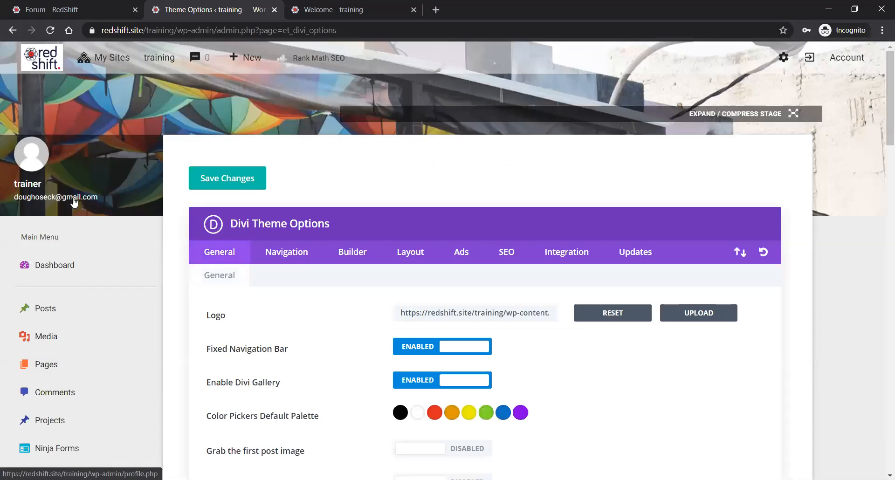
Choose RedShift_Logo_whitebg.jpg from the media library and set it as the site logo in the general theme options.
{"action": "scroll", "coordinate": [607, 190], "scroll_direction": "down", "scroll_amount": 3}
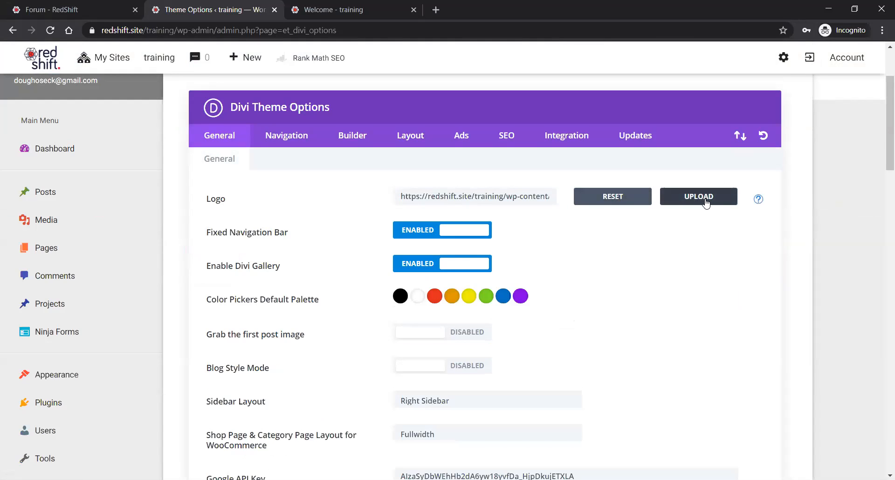
{"action": "left_click", "coordinate": [706, 203]}
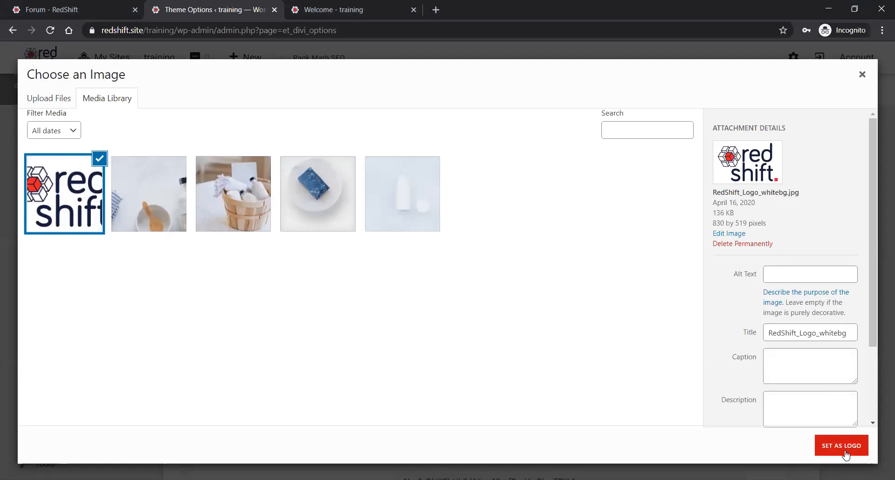
{"action": "left_click", "coordinate": [37, 101]}
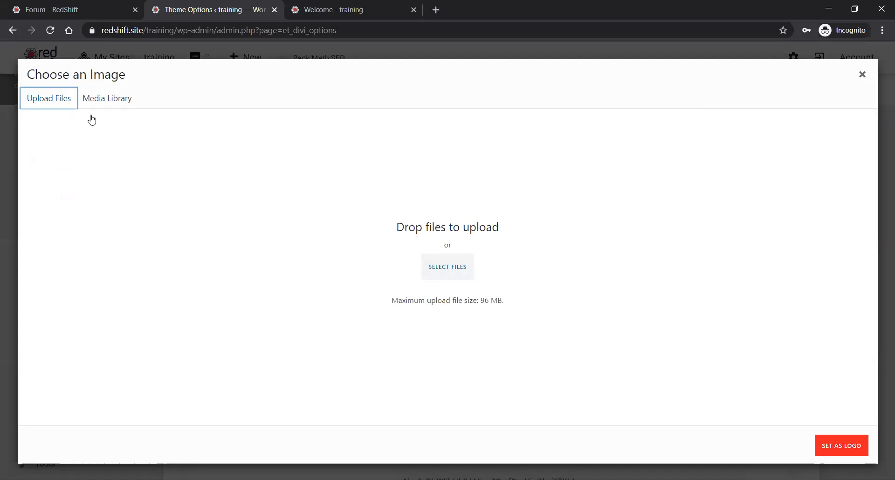
{"action": "left_click", "coordinate": [115, 98]}
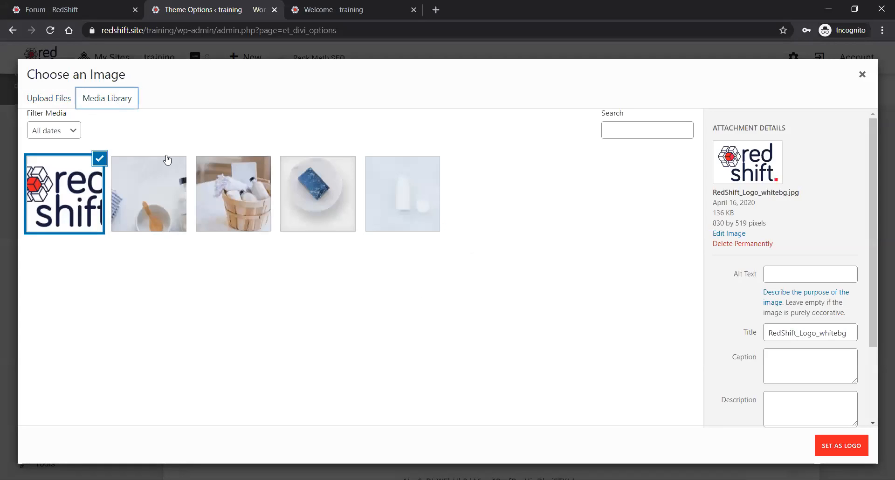
{"action": "left_click", "coordinate": [149, 195]}
{"action": "left_click", "coordinate": [265, 191]}
{"action": "left_click", "coordinate": [51, 193]}
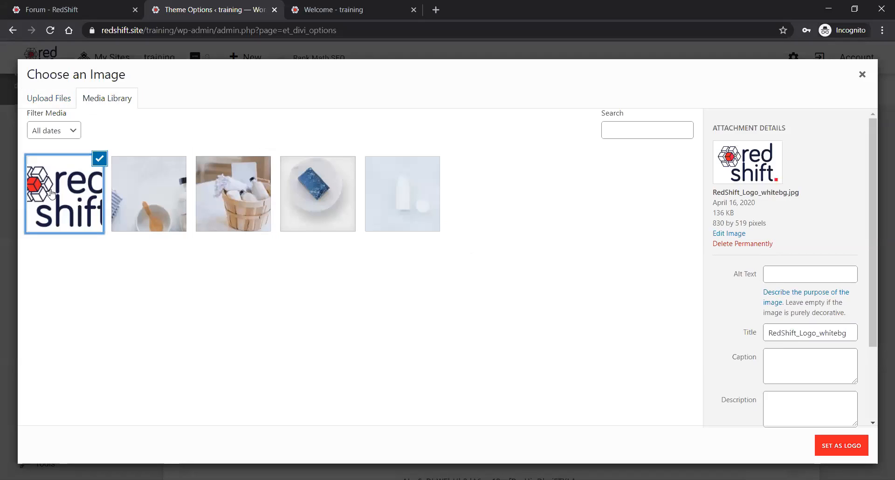
{"action": "left_click", "coordinate": [840, 447]}
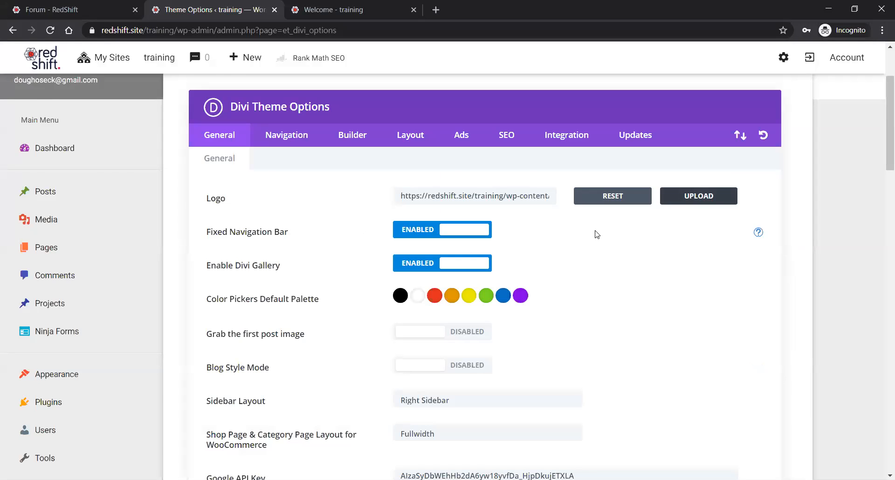
Examine the social icon toggles and the Facebook, Twitter, Google+ and Instagram profile URL fields in the general options.
{"action": "scroll", "coordinate": [596, 233], "scroll_direction": "down", "scroll_amount": 6}
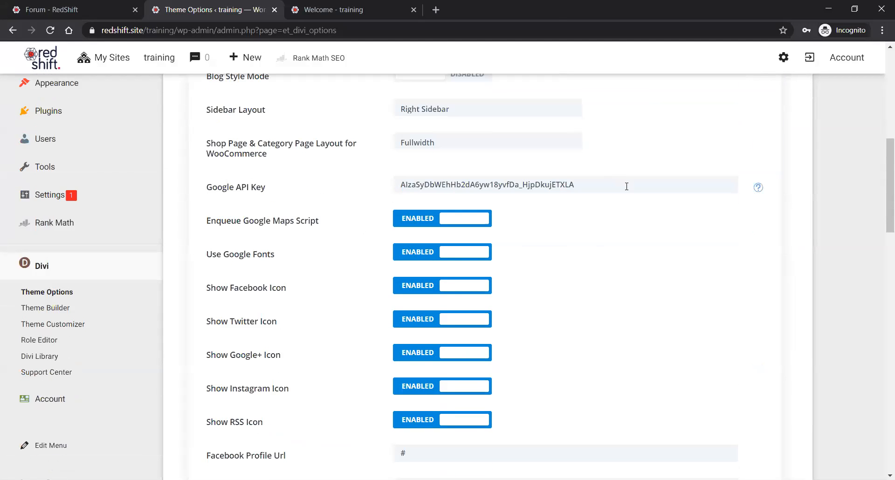
{"action": "scroll", "coordinate": [625, 186], "scroll_direction": "down", "scroll_amount": 6}
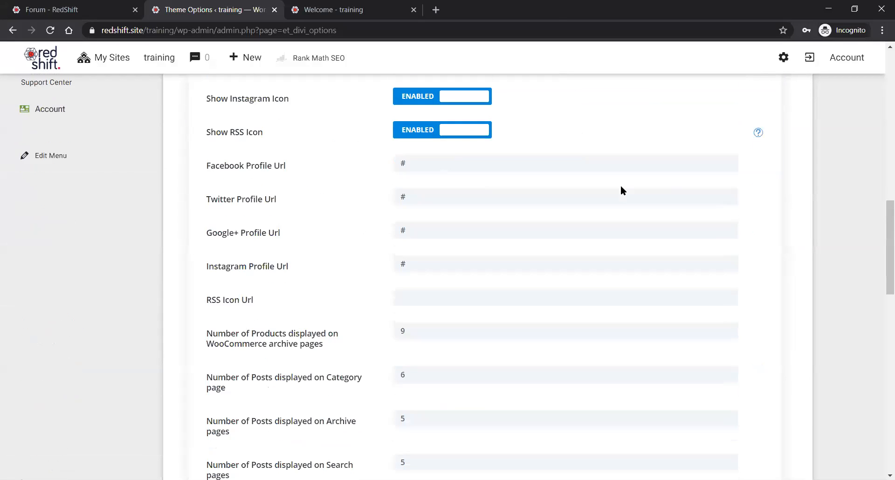
{"action": "scroll", "coordinate": [637, 249], "scroll_direction": "up", "scroll_amount": 1}
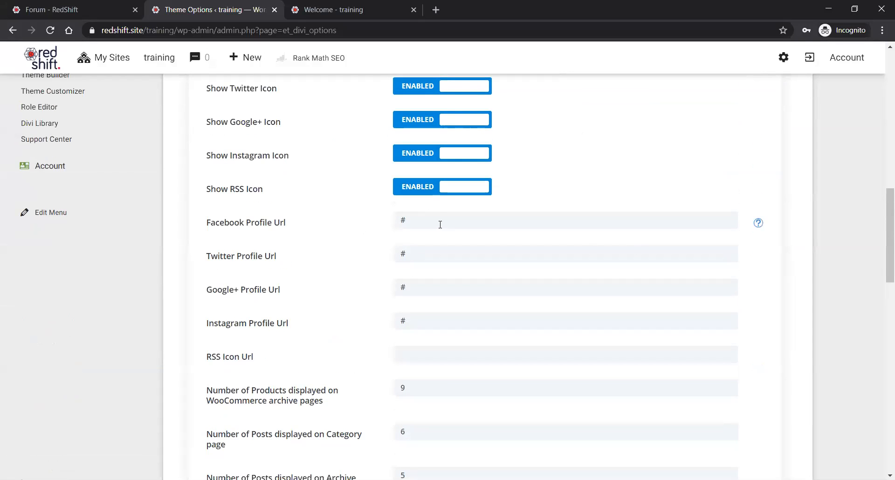
{"action": "left_click_drag", "start_coordinate": [417, 220], "coordinate": [395, 220]}
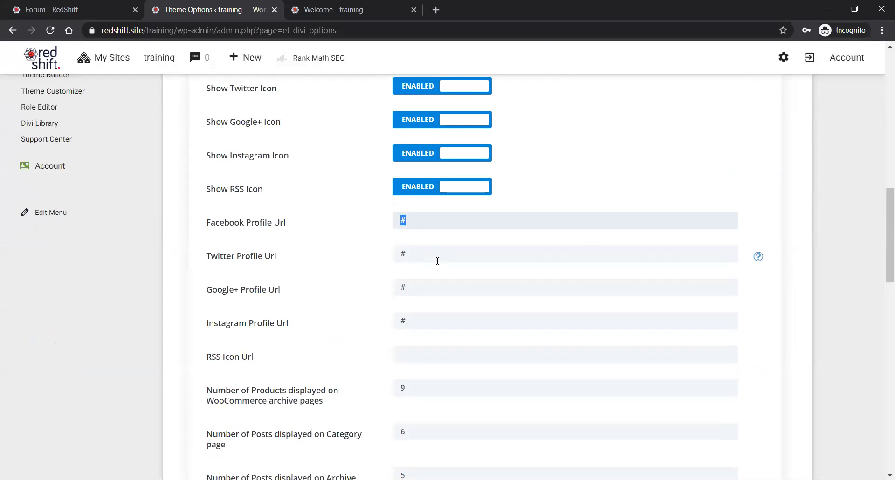
{"action": "scroll", "coordinate": [443, 264], "scroll_direction": "down", "scroll_amount": 3}
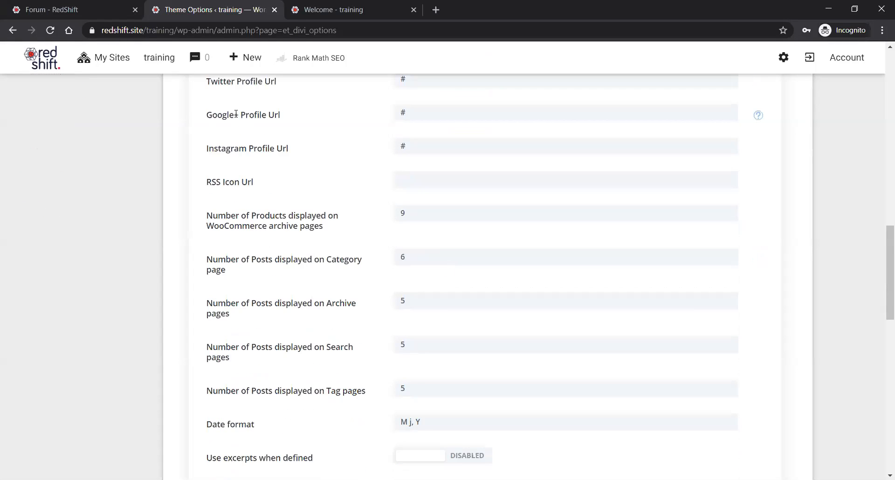
{"action": "left_click_drag", "start_coordinate": [209, 116], "coordinate": [284, 124]}
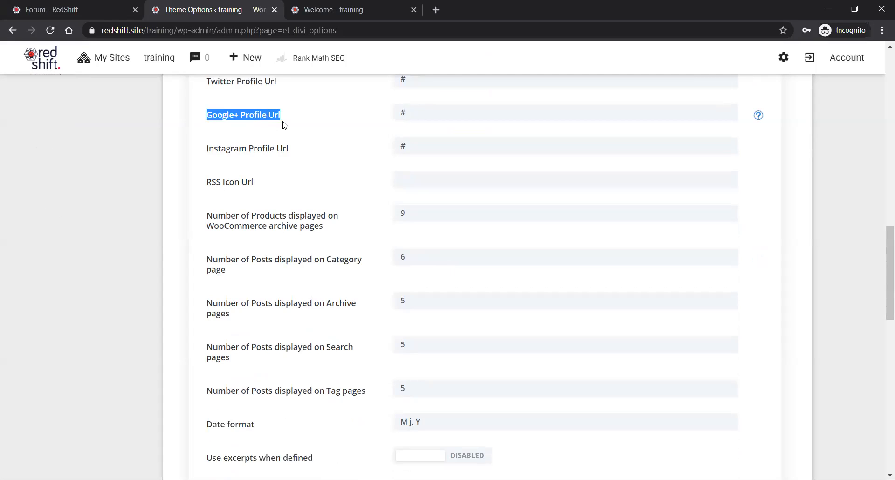
{"action": "left_click", "coordinate": [422, 113]}
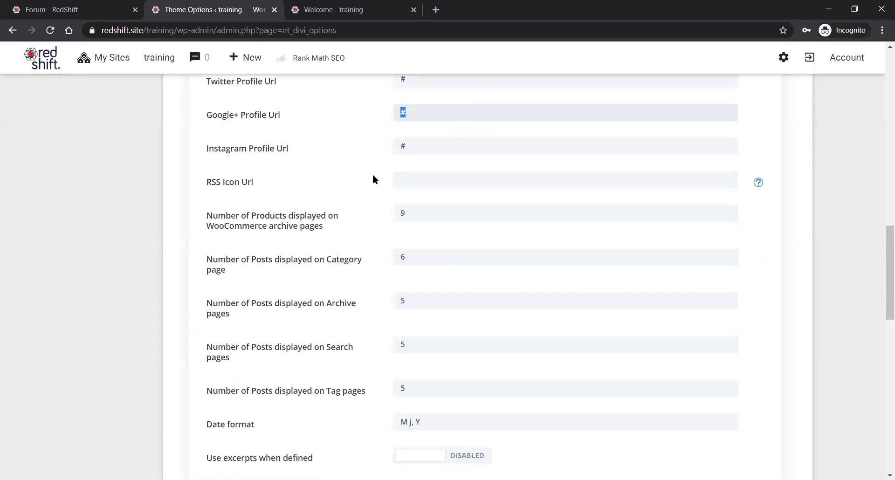
Review the Custom CSS section of the general theme options and switch to the live Welcome page.
{"action": "scroll", "coordinate": [373, 179], "scroll_direction": "down", "scroll_amount": 10}
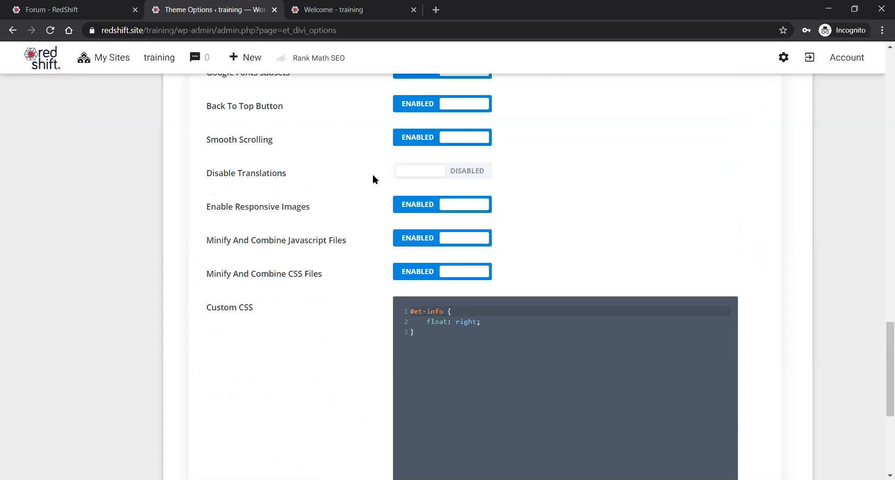
{"action": "scroll", "coordinate": [373, 180], "scroll_direction": "down", "scroll_amount": 2}
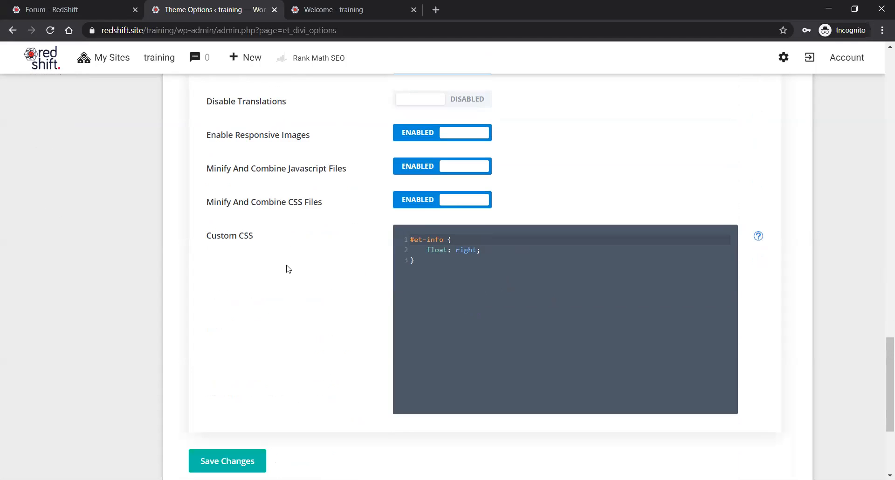
{"action": "left_click_drag", "start_coordinate": [251, 240], "coordinate": [210, 235]}
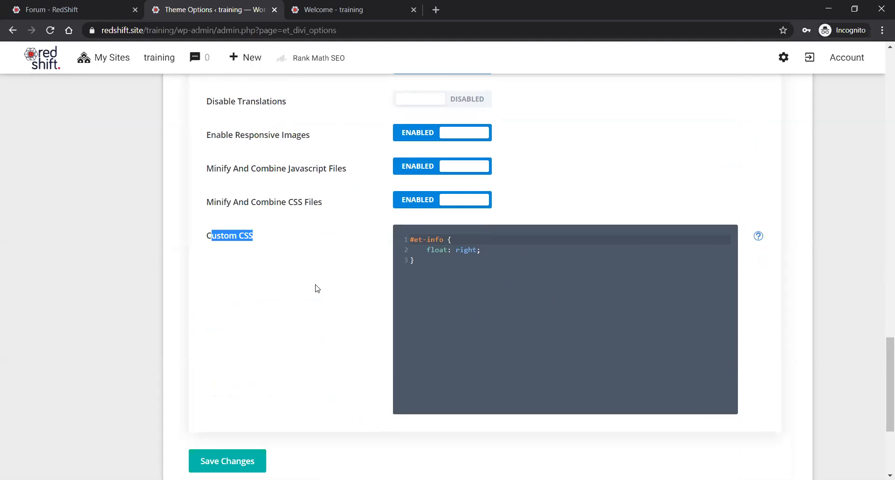
{"action": "scroll", "coordinate": [317, 288], "scroll_direction": "down", "scroll_amount": 2}
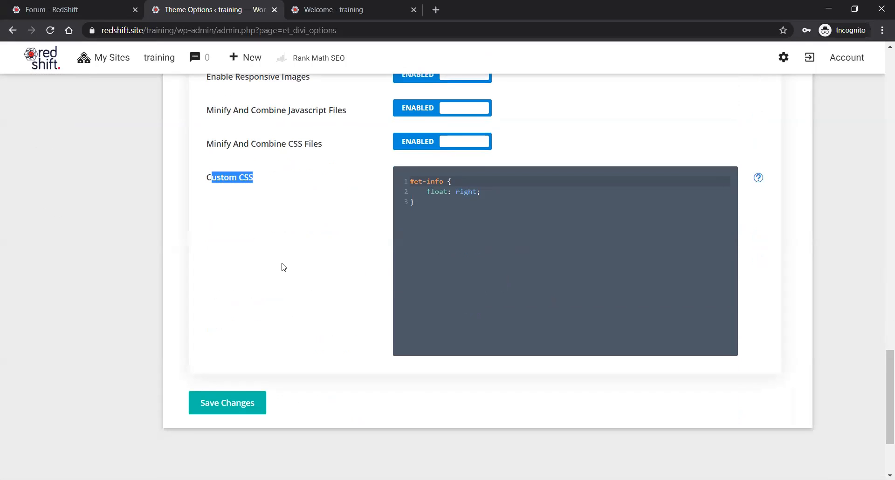
{"action": "scroll", "coordinate": [281, 265], "scroll_direction": "up", "scroll_amount": 2}
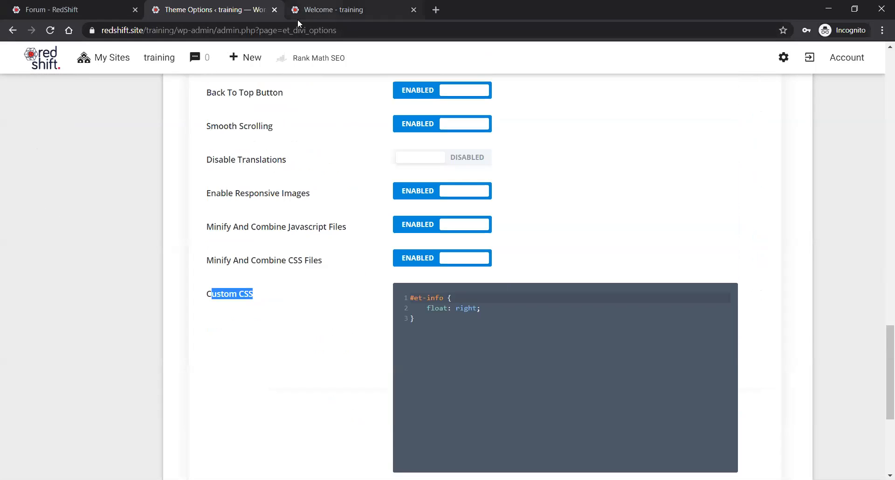
{"action": "left_click", "coordinate": [299, 15]}
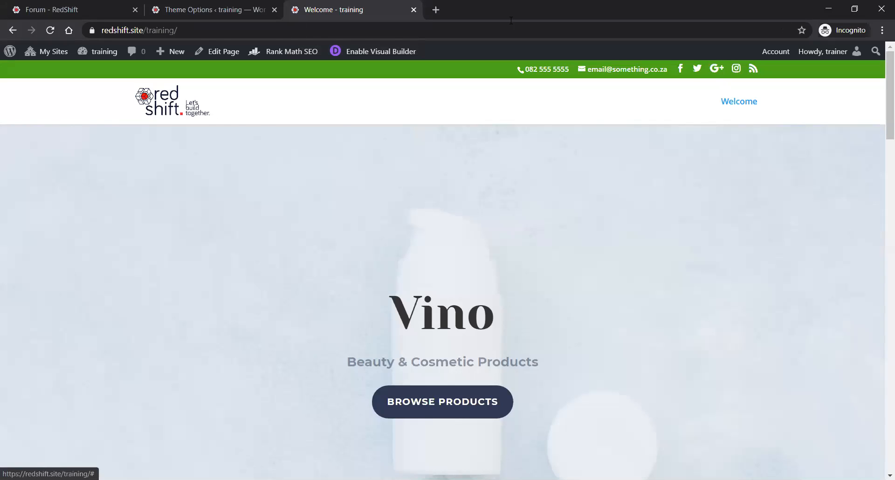
Check the bottom of the theme options page and reload the live Welcome page to view the updated header logo.
{"action": "key", "text": "ctrl+shift+Tab"}
{"action": "scroll", "coordinate": [316, 299], "scroll_direction": "down", "scroll_amount": 5}
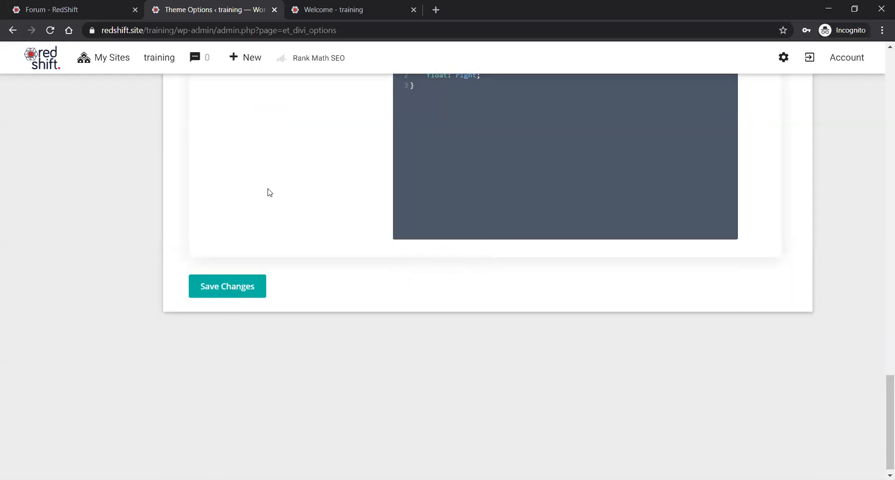
{"action": "left_click", "coordinate": [321, 10]}
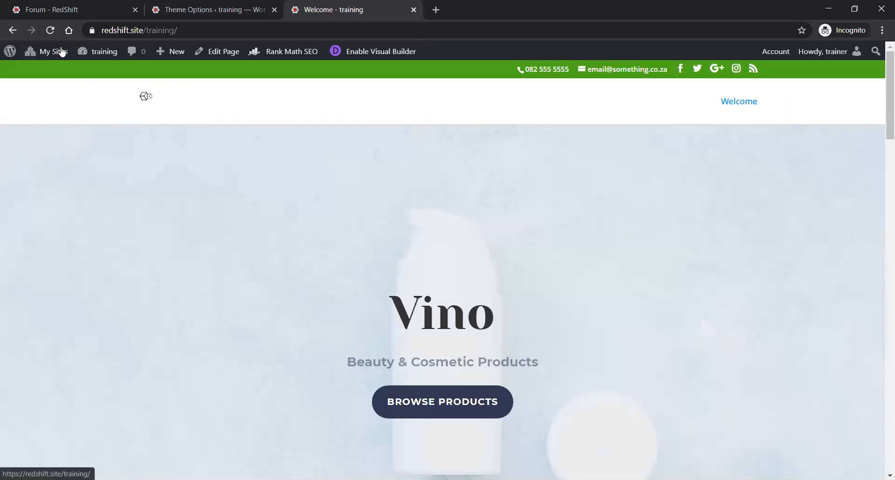
{"action": "left_click", "coordinate": [51, 32]}
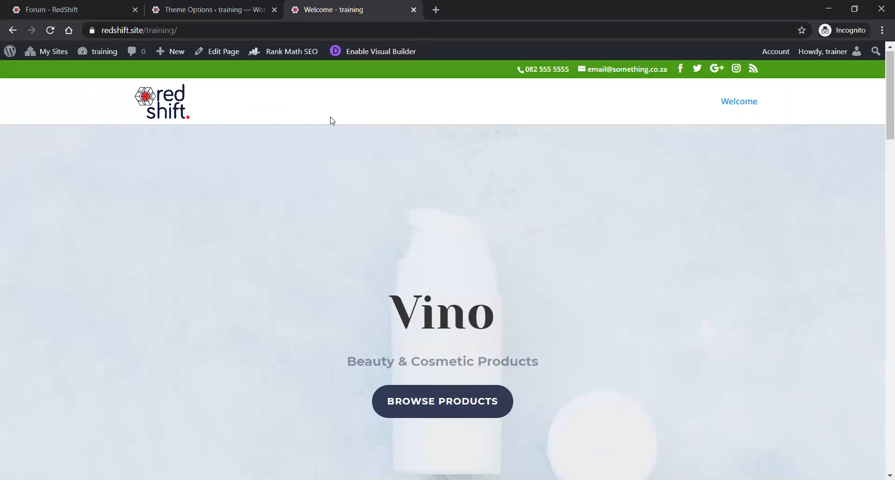
Return to the theme options tab and open the theme customizer from the Appearance settings.
{"action": "left_click", "coordinate": [221, 15]}
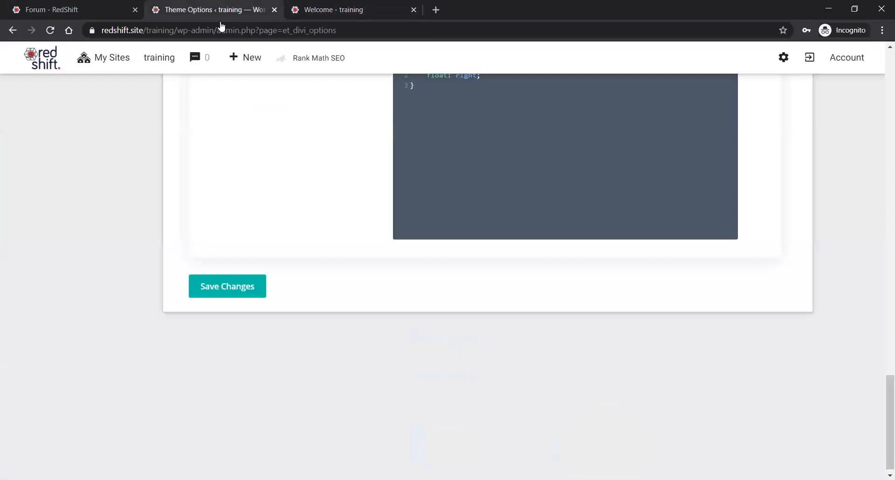
{"action": "scroll", "coordinate": [260, 174], "scroll_direction": "up", "scroll_amount": 5}
{"action": "scroll", "coordinate": [189, 223], "scroll_direction": "up", "scroll_amount": 8}
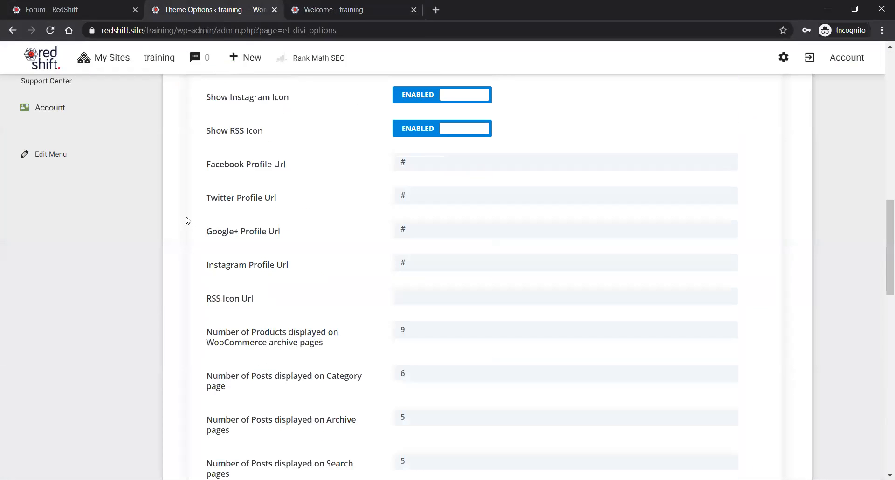
{"action": "scroll", "coordinate": [187, 220], "scroll_direction": "up", "scroll_amount": 10}
{"action": "scroll", "coordinate": [116, 233], "scroll_direction": "down", "scroll_amount": 4}
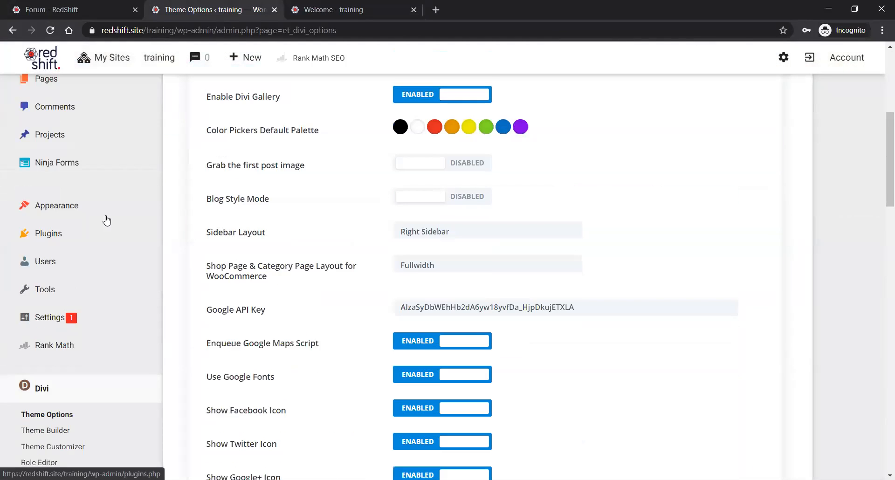
{"action": "scroll", "coordinate": [62, 202], "scroll_direction": "down", "scroll_amount": 1}
{"action": "left_click", "coordinate": [45, 146]}
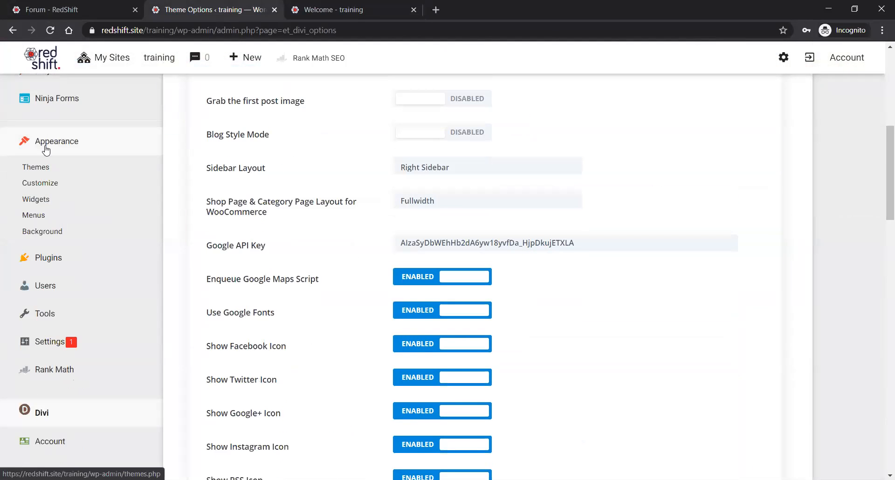
{"action": "left_click", "coordinate": [29, 181]}
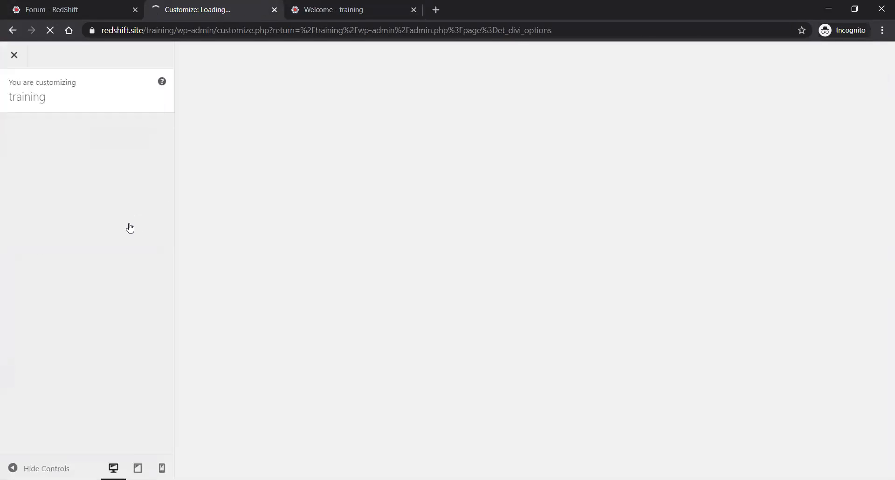
Set the primary menu bar's logo max height to 99 and look over its font, color and dropdown menu settings.
{"action": "left_click", "coordinate": [99, 208]}
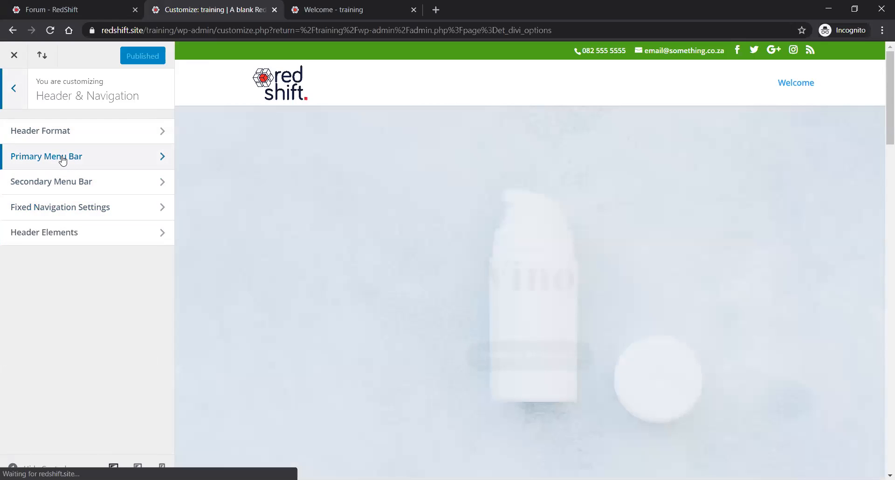
{"action": "left_click", "coordinate": [63, 161]}
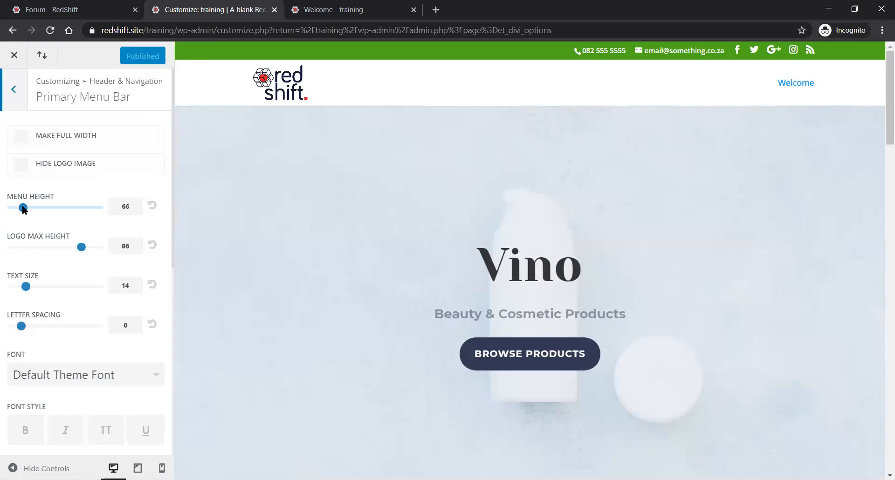
{"action": "mouse_move", "coordinate": [82, 249]}
{"action": "left_mouse_down"}
{"action": "mouse_move", "coordinate": [117, 253]}
{"action": "mouse_move", "coordinate": [89, 249]}
{"action": "mouse_move", "coordinate": [97, 250]}
{"action": "left_mouse_up"}
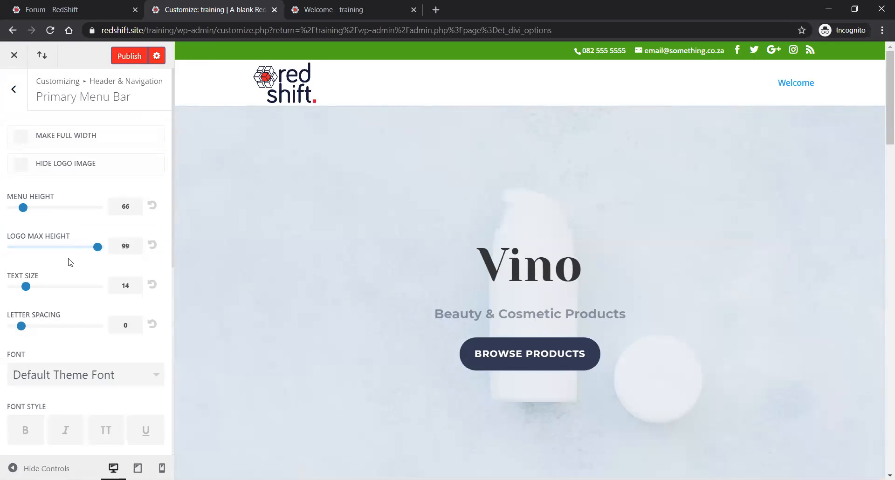
{"action": "scroll", "coordinate": [79, 268], "scroll_direction": "down", "scroll_amount": 4}
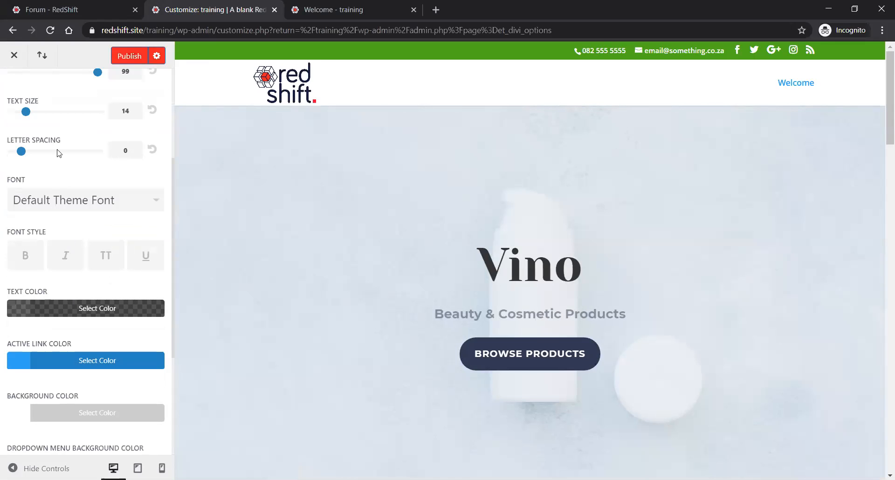
{"action": "scroll", "coordinate": [34, 282], "scroll_direction": "down", "scroll_amount": 4}
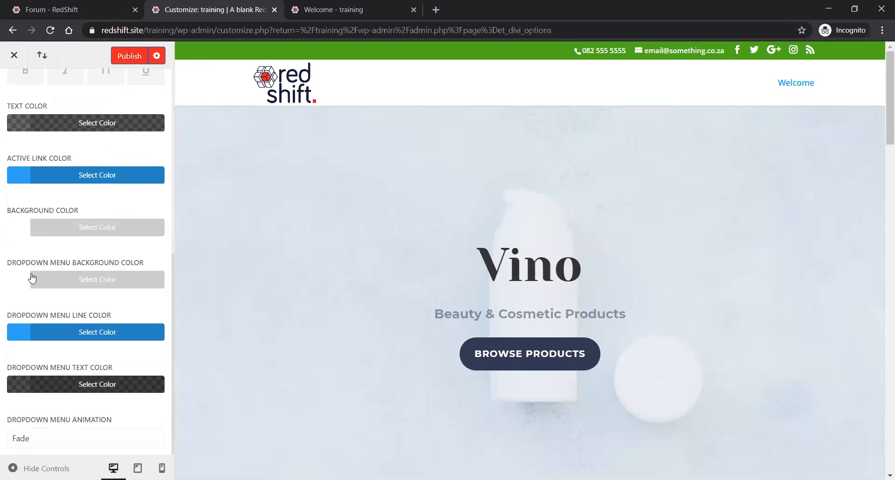
{"action": "scroll", "coordinate": [34, 226], "scroll_direction": "up", "scroll_amount": 8}
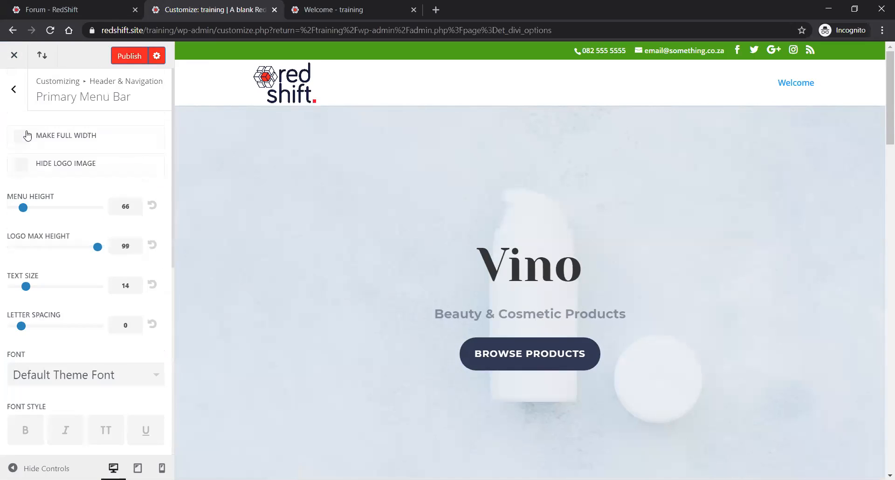
{"action": "left_click", "coordinate": [17, 93]}
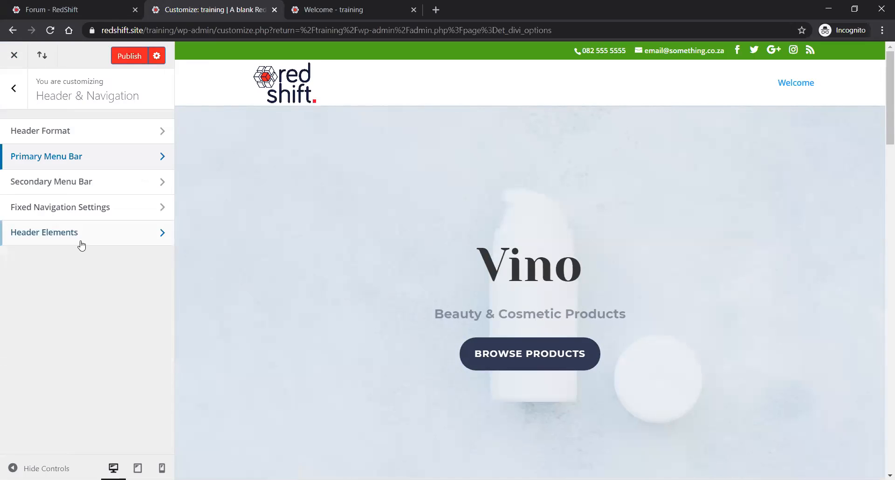
{"action": "left_click", "coordinate": [14, 89]}
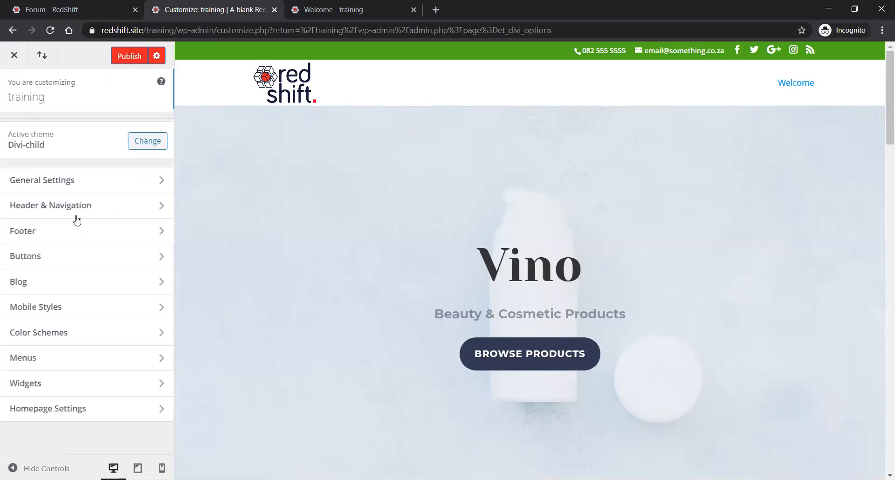
Preview the Welcome page in the Phone mobile styles and return to the main customizer options.
{"action": "left_click", "coordinate": [85, 312]}
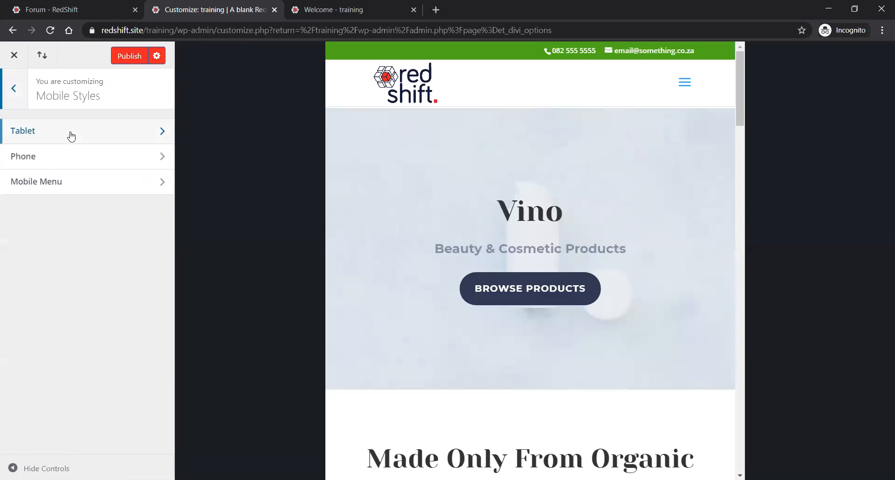
{"action": "left_click", "coordinate": [128, 156]}
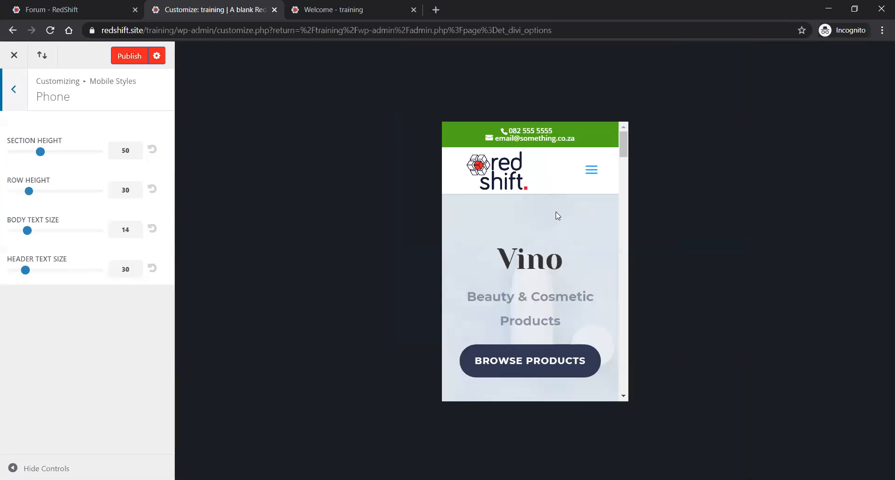
{"action": "scroll", "coordinate": [568, 226], "scroll_direction": "down", "scroll_amount": 3}
{"action": "scroll", "coordinate": [569, 228], "scroll_direction": "down", "scroll_amount": 10}
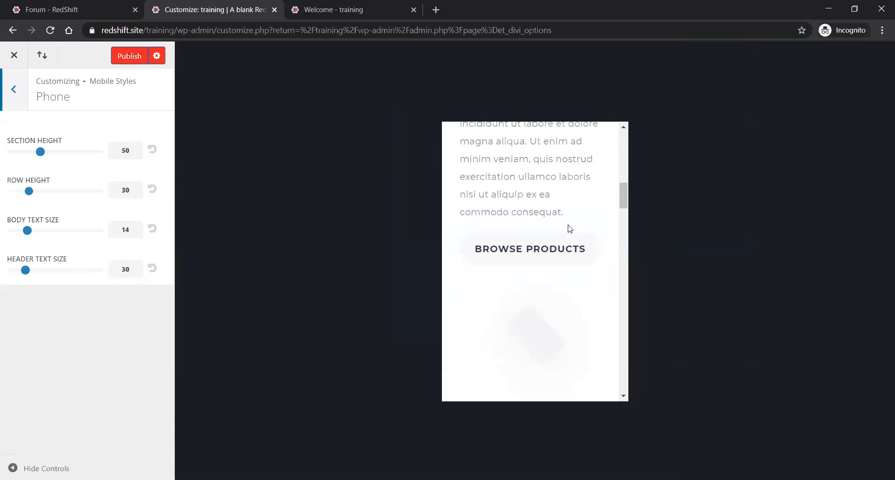
{"action": "scroll", "coordinate": [568, 226], "scroll_direction": "up", "scroll_amount": 8}
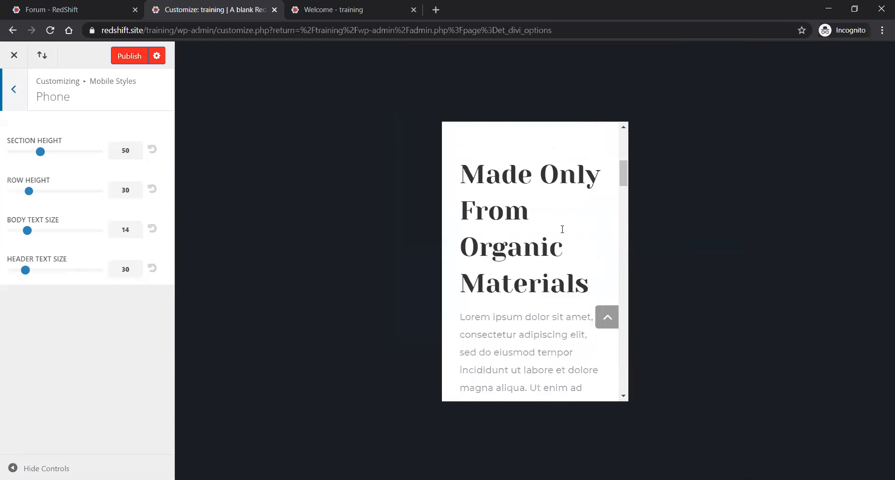
{"action": "scroll", "coordinate": [501, 254], "scroll_direction": "up", "scroll_amount": 4}
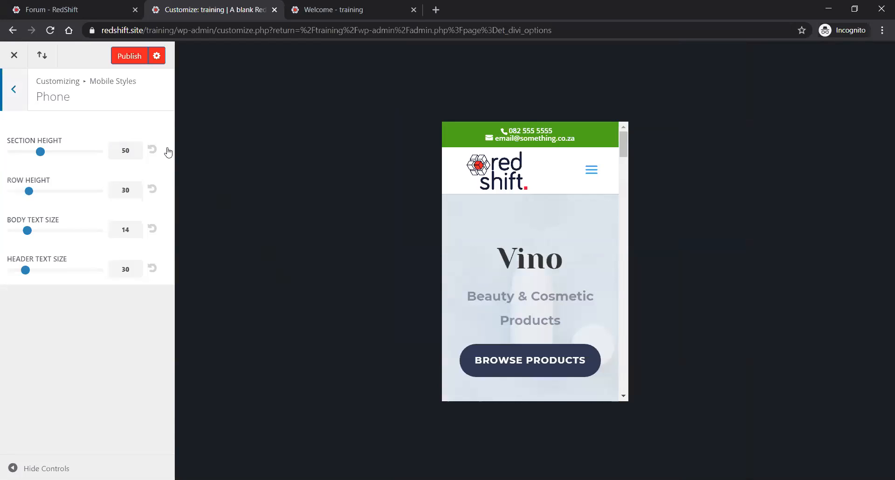
{"action": "left_click", "coordinate": [14, 95]}
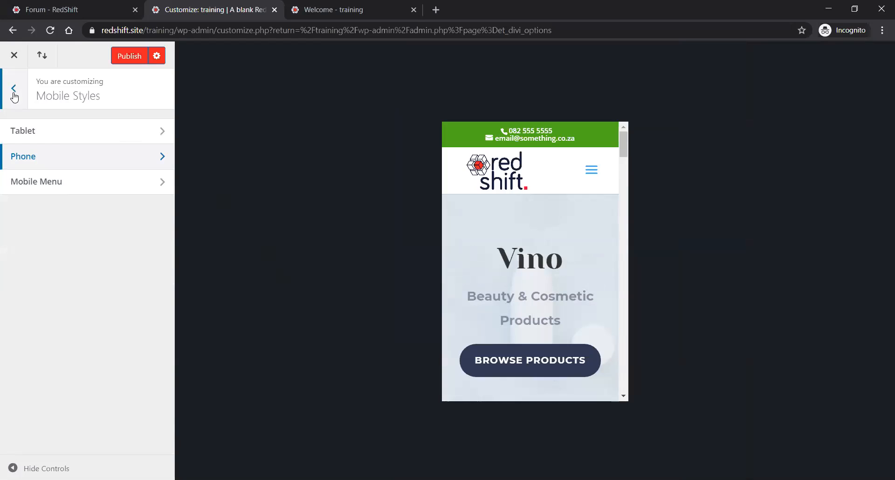
{"action": "left_click", "coordinate": [14, 93]}
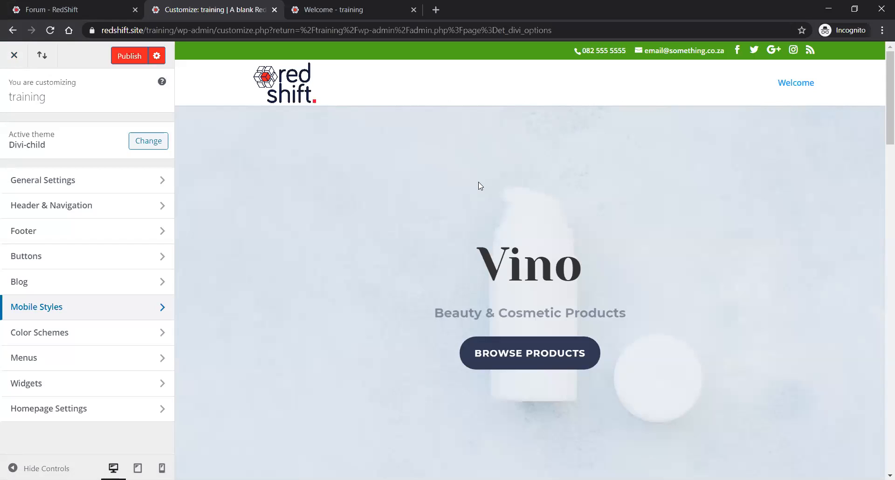
Enable the Visual Builder on the live Welcome page and remove most of the Vino hero section's top padding.
{"action": "left_click", "coordinate": [328, 19]}
{"action": "left_click", "coordinate": [381, 51]}
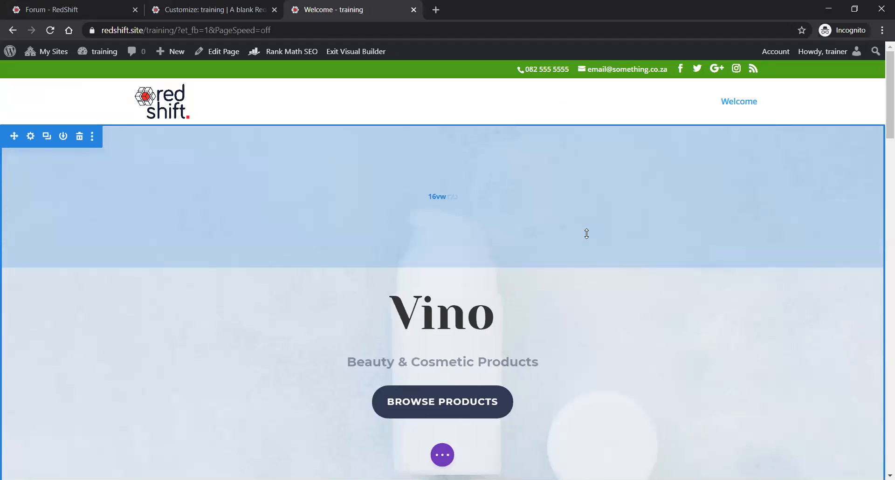
{"action": "left_click_drag", "start_coordinate": [580, 256], "coordinate": [580, 252]}
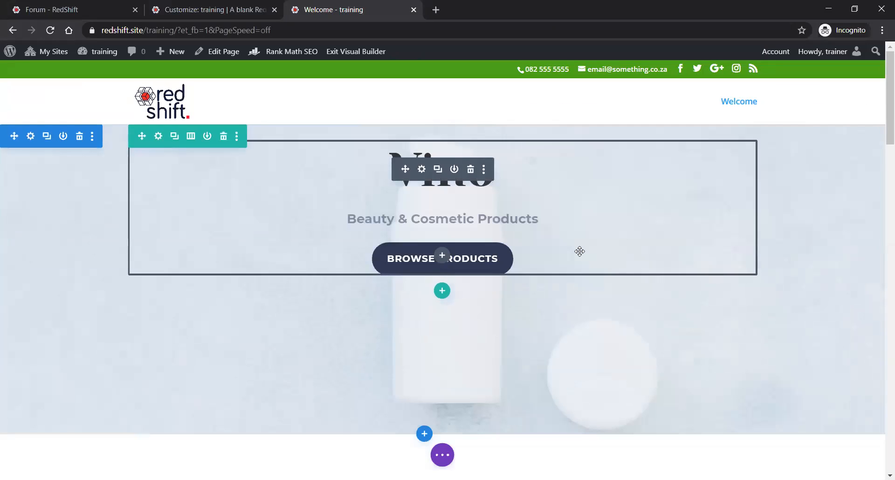
Insert a Login module below the Browse Products button in the Made Only From Organic Materials section.
{"action": "scroll", "coordinate": [590, 258], "scroll_direction": "down", "scroll_amount": 2}
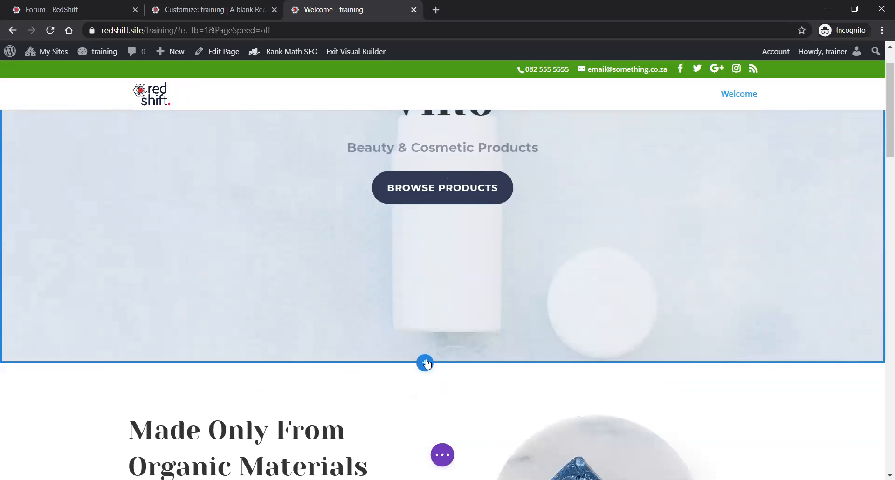
{"action": "mouse_move", "coordinate": [448, 301]}
{"action": "scroll", "coordinate": [411, 279], "scroll_direction": "down", "scroll_amount": 1}
{"action": "scroll", "coordinate": [411, 279], "scroll_direction": "down", "scroll_amount": 1}
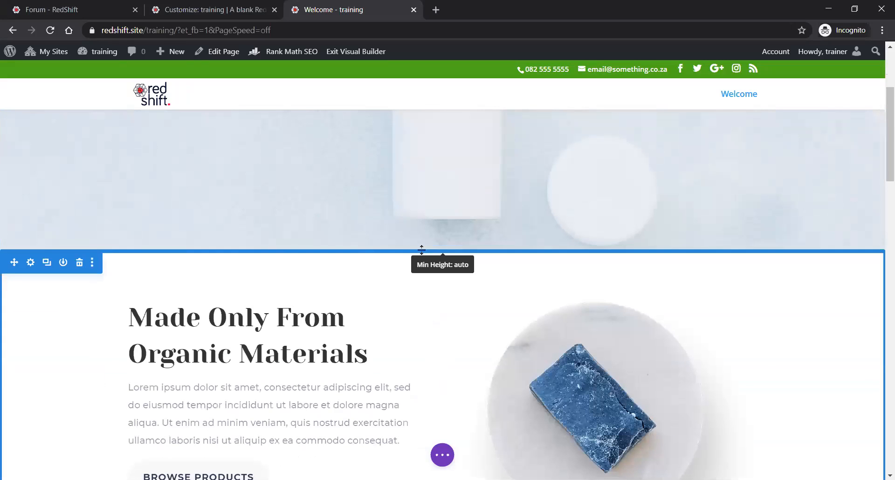
{"action": "scroll", "coordinate": [386, 343], "scroll_direction": "down", "scroll_amount": 1}
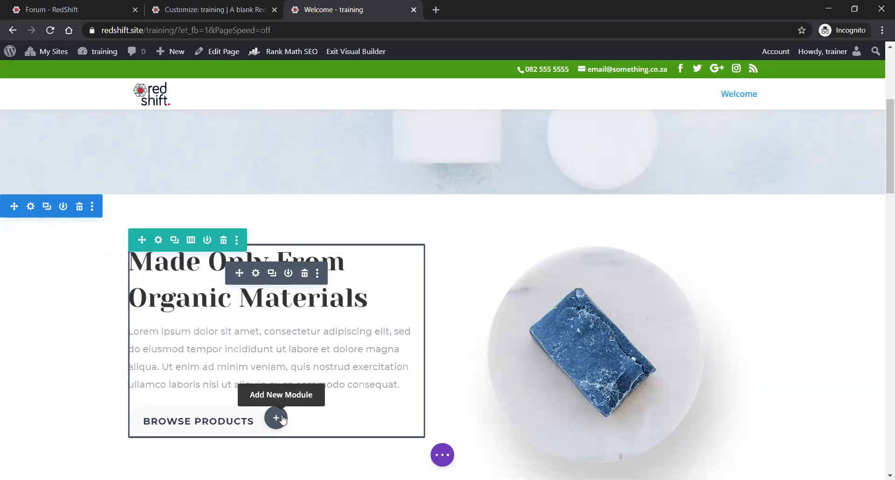
{"action": "left_click", "coordinate": [281, 417]}
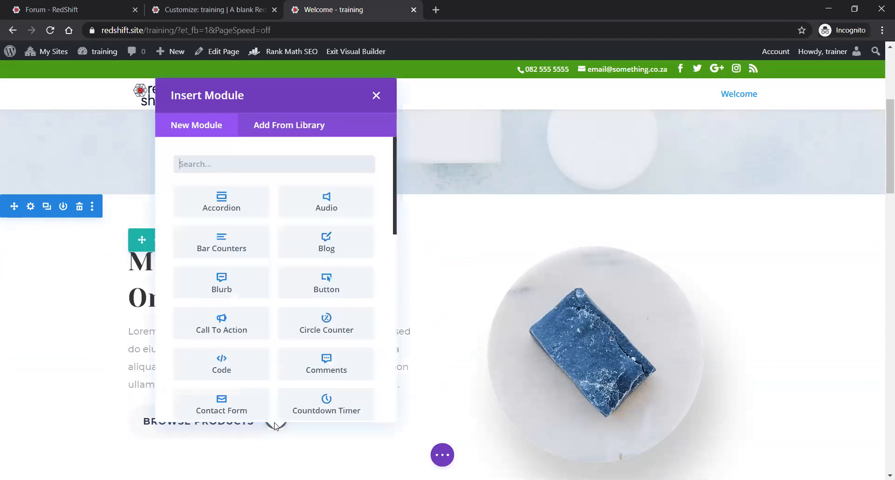
{"action": "scroll", "coordinate": [307, 332], "scroll_direction": "down", "scroll_amount": 5}
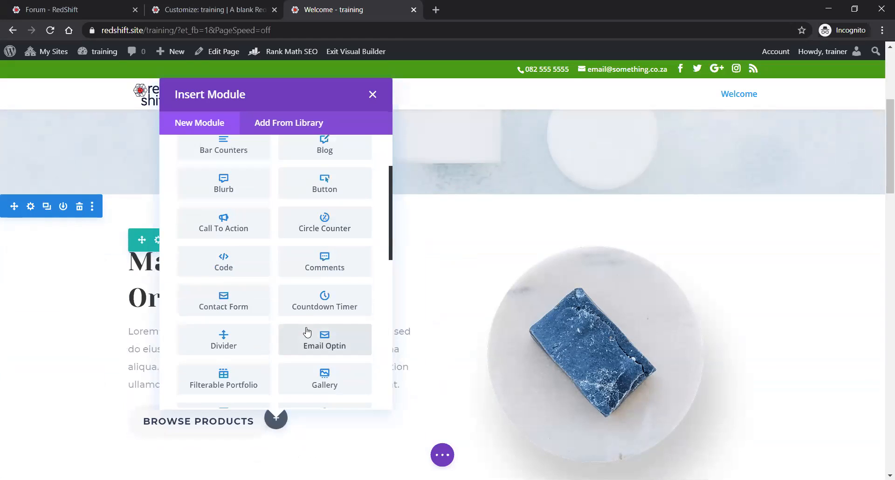
{"action": "scroll", "coordinate": [307, 332], "scroll_direction": "down", "scroll_amount": 3}
{"action": "scroll", "coordinate": [307, 332], "scroll_direction": "up", "scroll_amount": 3}
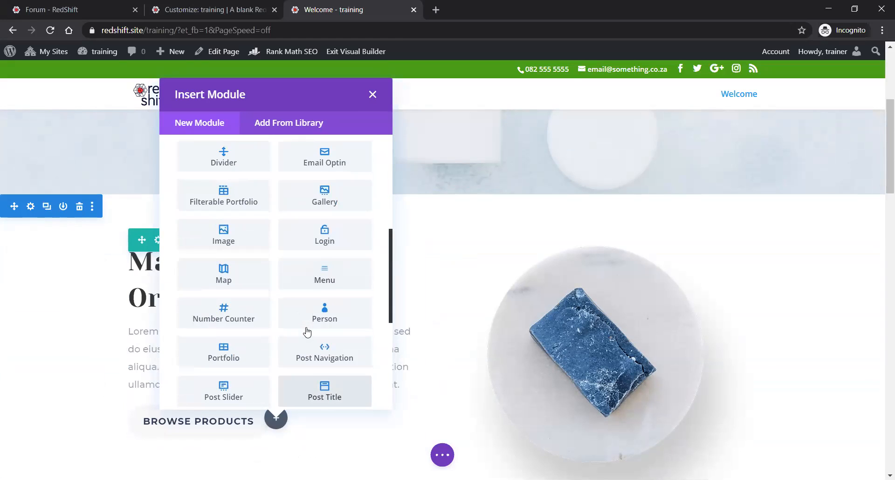
{"action": "scroll", "coordinate": [306, 332], "scroll_direction": "down", "scroll_amount": 2}
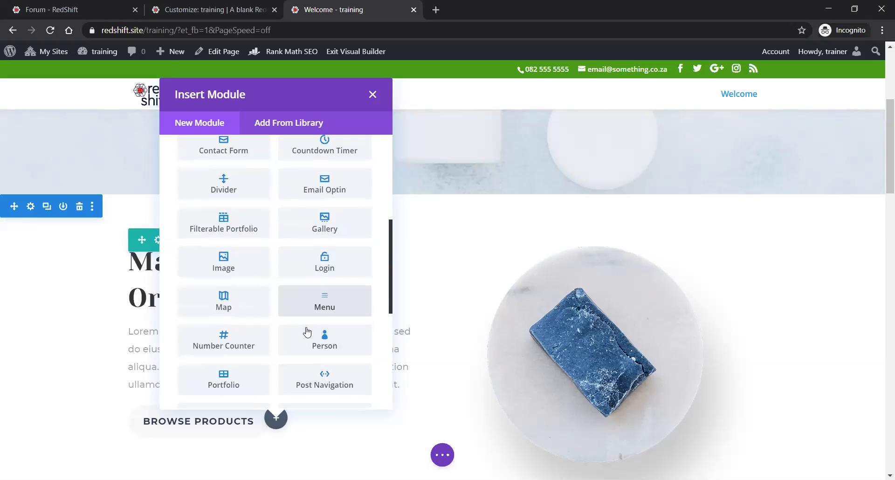
{"action": "left_click", "coordinate": [334, 251]}
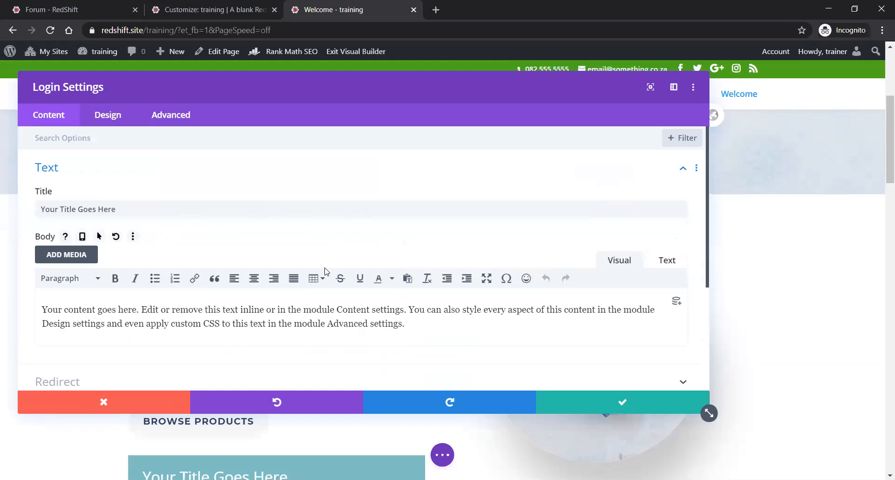
Look over the Login module's content settings and save the module with its placeholder title and body.
{"action": "scroll", "coordinate": [292, 308], "scroll_direction": "down", "scroll_amount": 3}
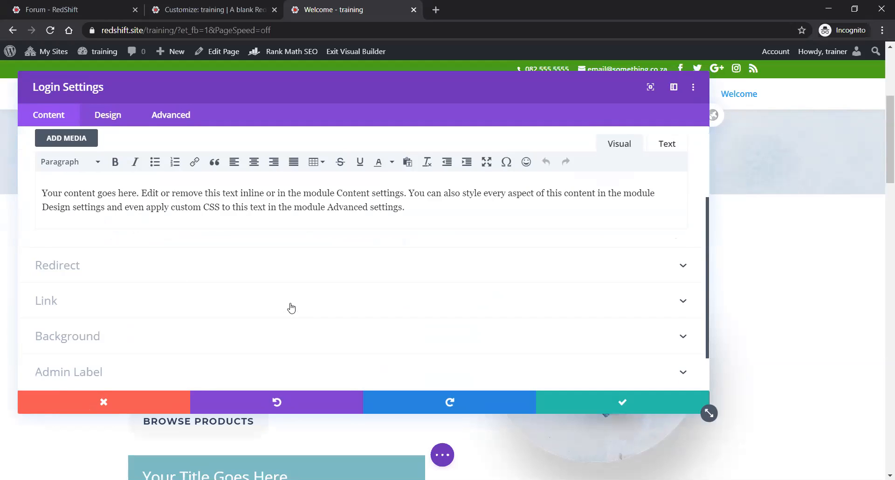
{"action": "scroll", "coordinate": [292, 308], "scroll_direction": "down", "scroll_amount": 1}
{"action": "left_click", "coordinate": [618, 402]}
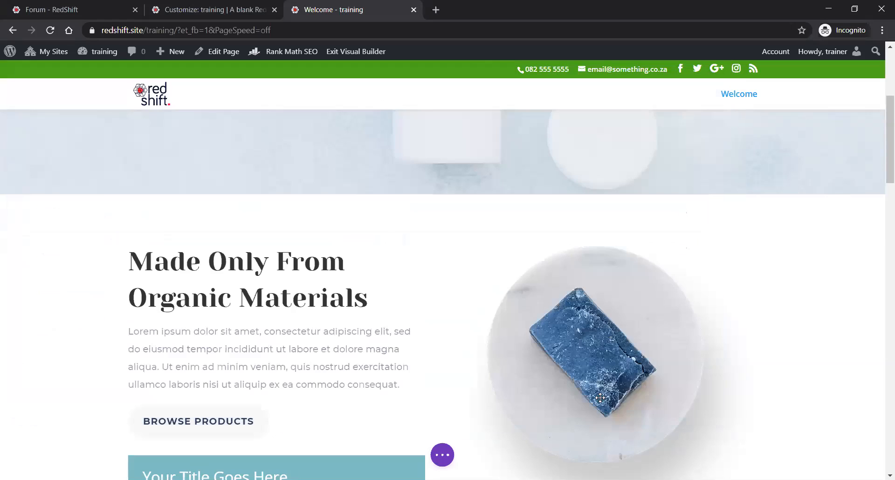
Look over the whole Login module on the Welcome page and highlight the training part of the site's address.
{"action": "scroll", "coordinate": [316, 345], "scroll_direction": "down", "scroll_amount": 5}
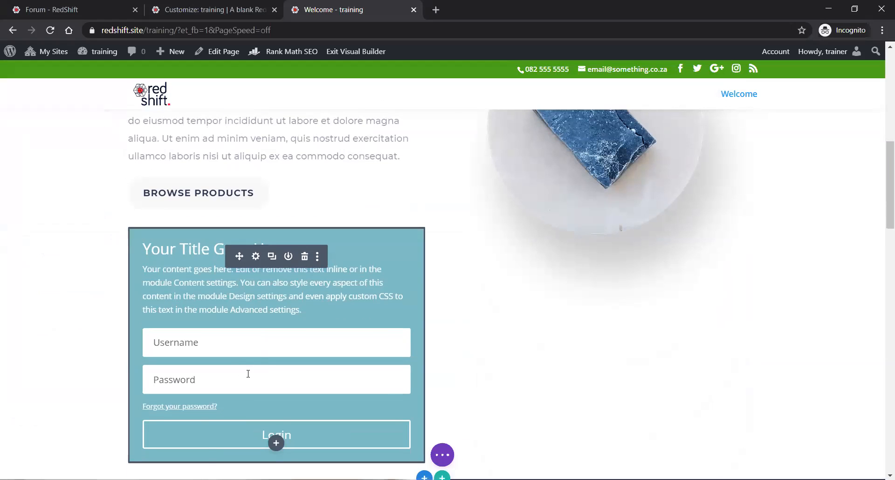
{"action": "scroll", "coordinate": [248, 373], "scroll_direction": "down", "scroll_amount": 1}
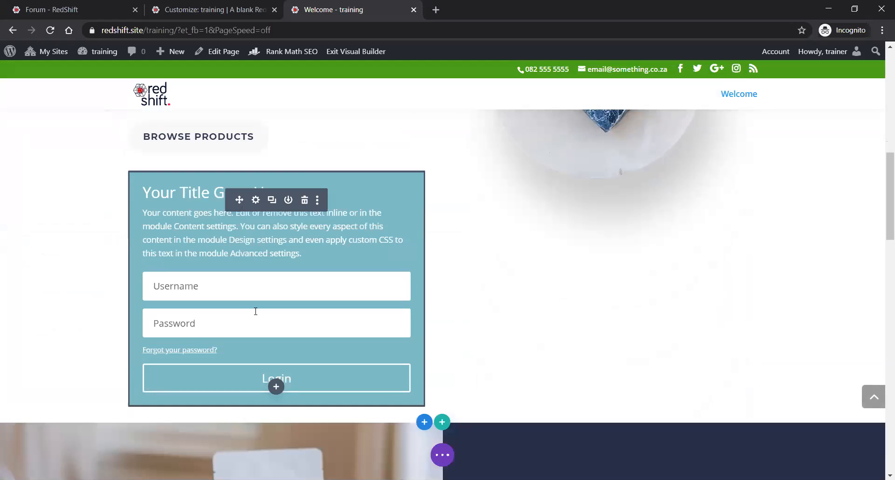
{"action": "scroll", "coordinate": [255, 311], "scroll_direction": "up", "scroll_amount": 1}
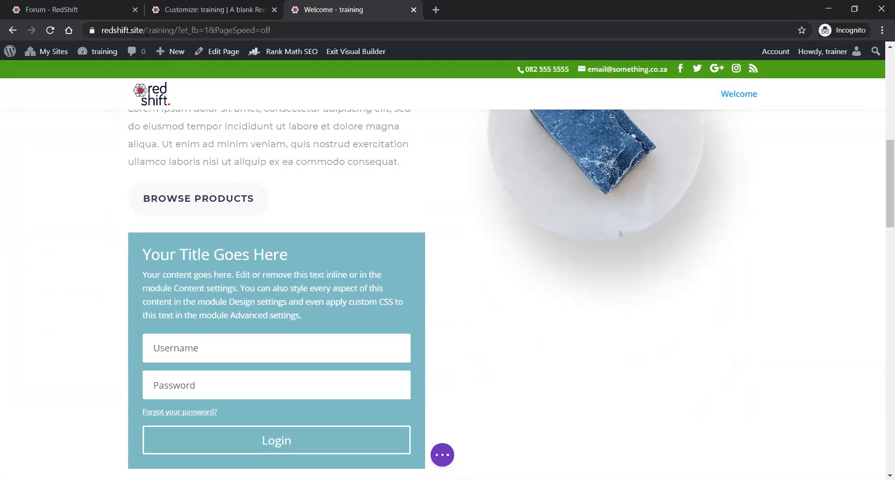
{"action": "left_click_drag", "start_coordinate": [147, 31], "coordinate": [175, 34]}
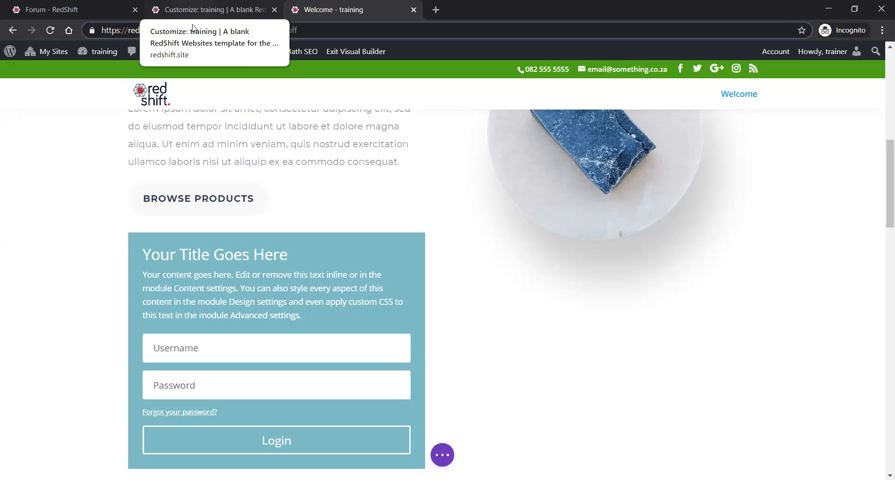
Close the theme customizer and return to the Divi Theme Options page.
{"action": "left_click", "coordinate": [193, 10]}
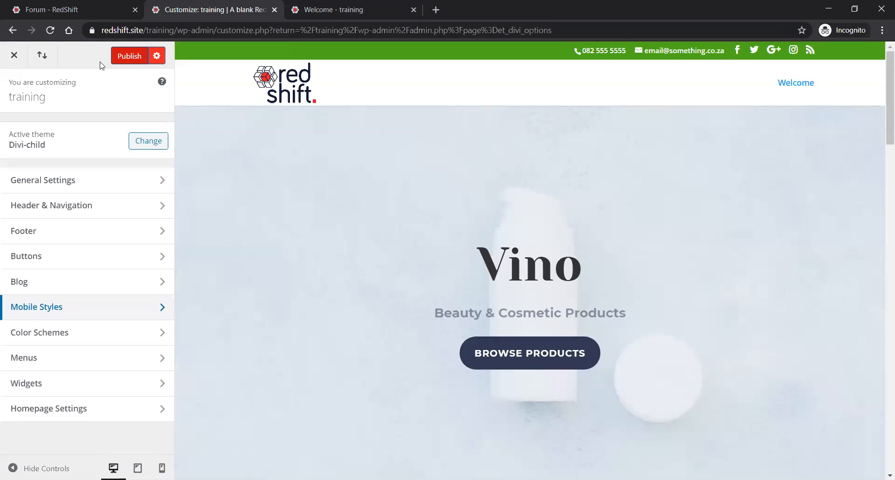
{"action": "left_click", "coordinate": [14, 55]}
{"action": "left_click", "coordinate": [498, 106]}
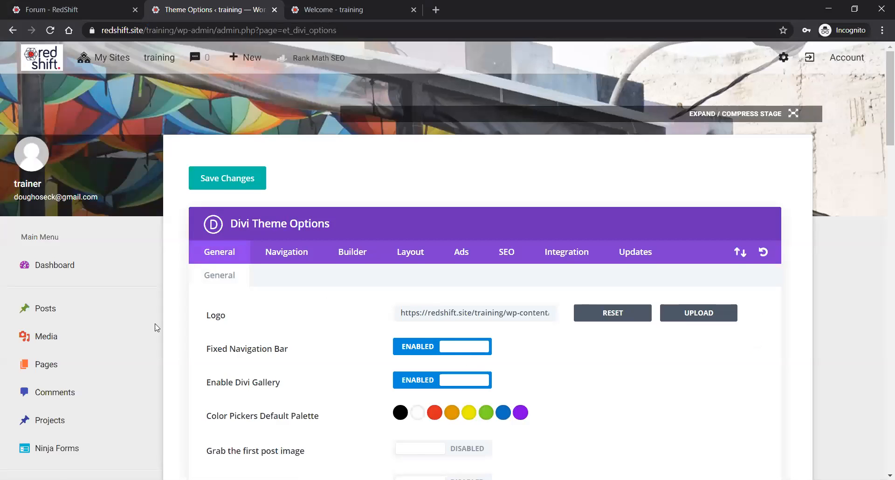
Open the site's Account page and examine the available plans and the Custom Domain settings.
{"action": "scroll", "coordinate": [156, 326], "scroll_direction": "down", "scroll_amount": 10}
{"action": "scroll", "coordinate": [64, 316], "scroll_direction": "down", "scroll_amount": 1}
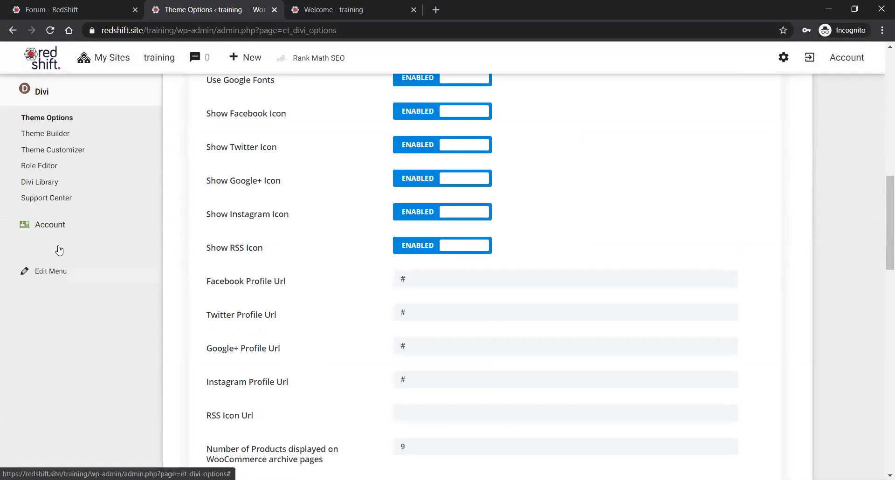
{"action": "left_click", "coordinate": [56, 226]}
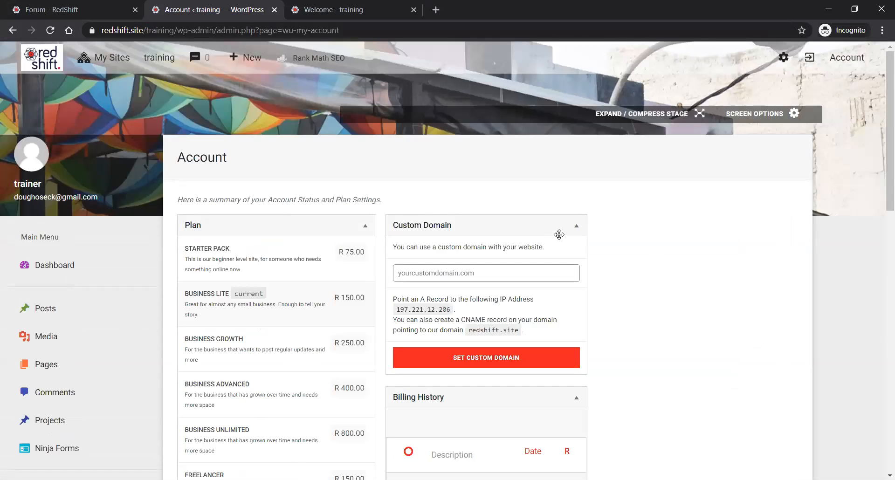
{"action": "left_click", "coordinate": [517, 270]}
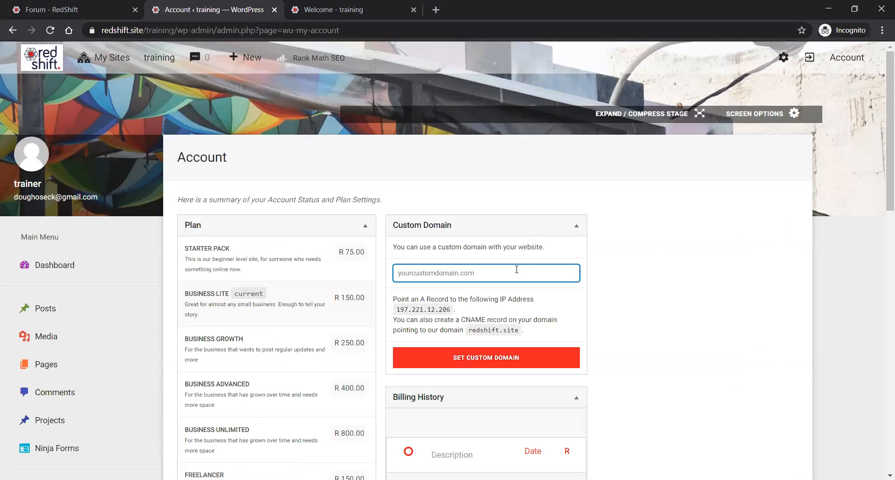
{"action": "scroll", "coordinate": [535, 255], "scroll_direction": "down", "scroll_amount": 1}
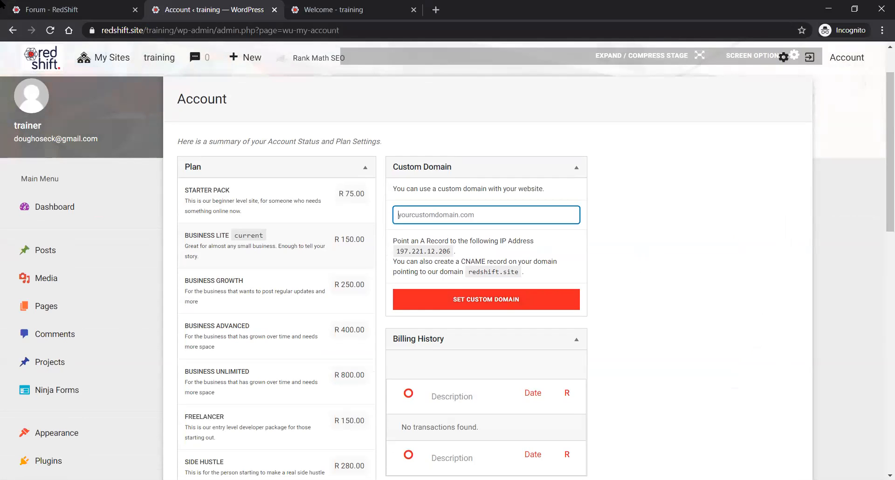
Open the Buy Domain page on the main RedShift site and check the availability of the domain name widgets.
{"action": "left_click", "coordinate": [35, 13]}
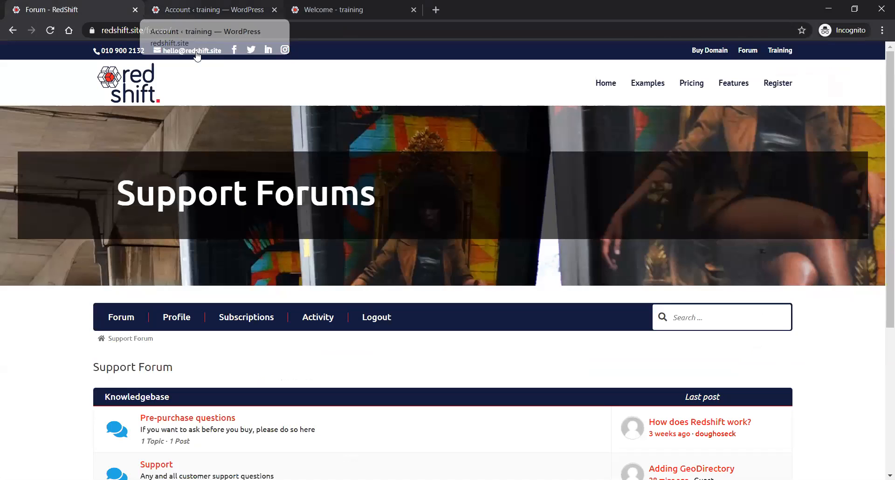
{"action": "left_click", "coordinate": [710, 51]}
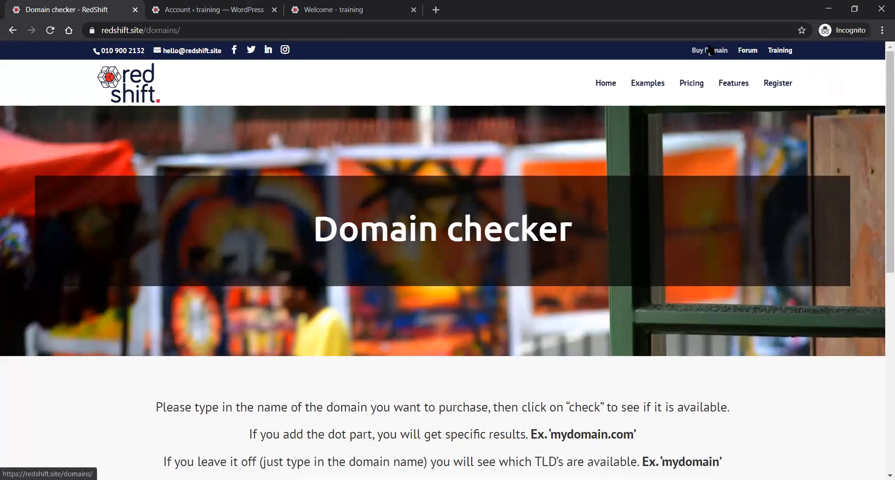
{"action": "scroll", "coordinate": [634, 292], "scroll_direction": "down", "scroll_amount": 5}
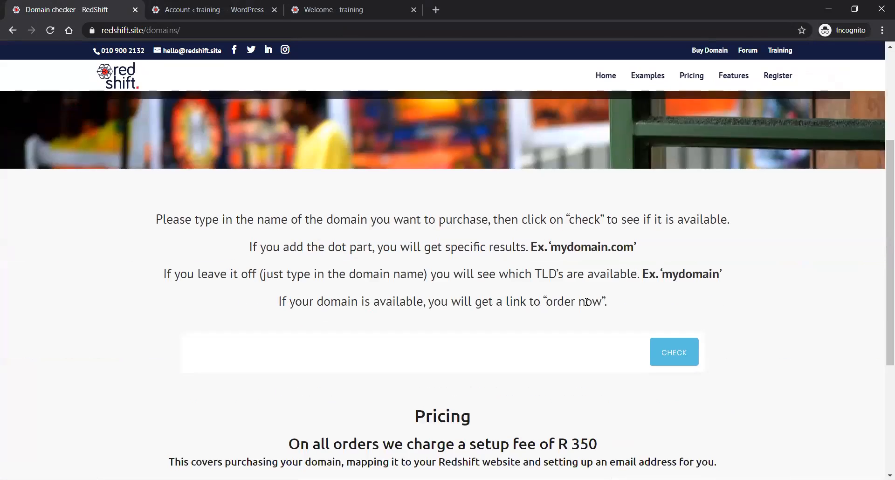
{"action": "left_click", "coordinate": [405, 304]}
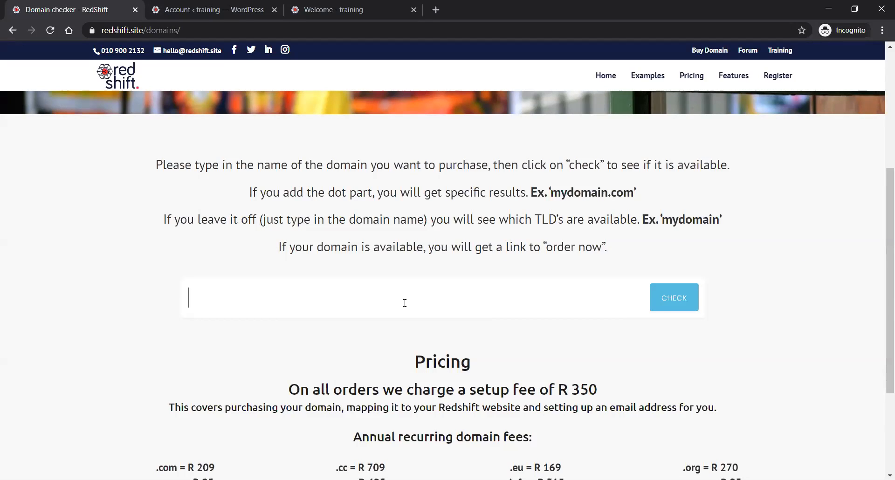
{"action": "type", "text": "widg"}
{"action": "type", "text": "ets"}
{"action": "left_click", "coordinate": [669, 293]}
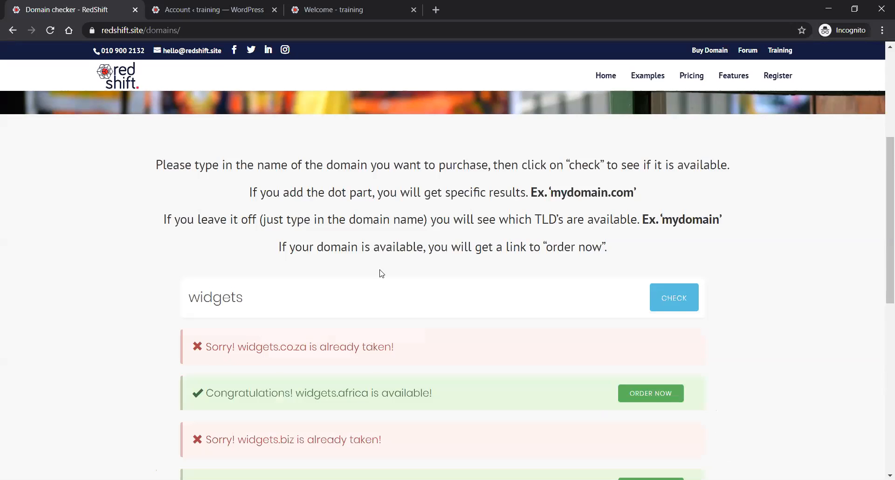
Examine the widgets domain results for the different extensions and their order options.
{"action": "scroll", "coordinate": [364, 256], "scroll_direction": "down", "scroll_amount": 1}
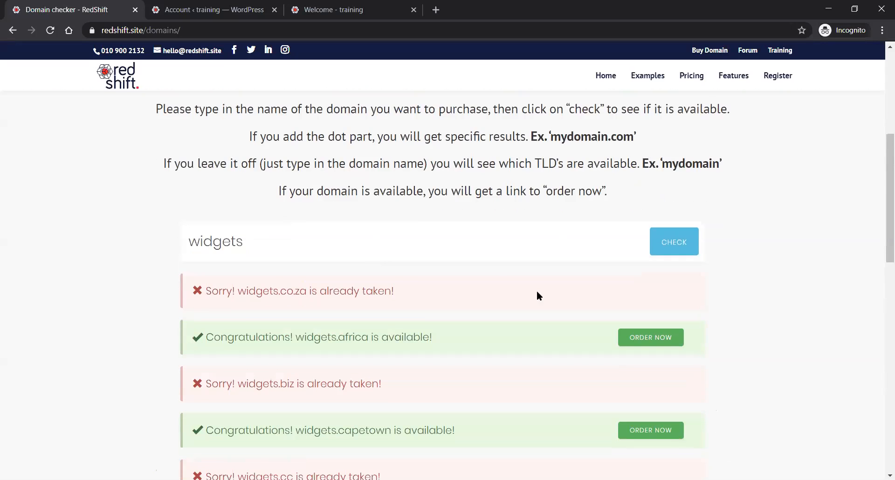
{"action": "scroll", "coordinate": [466, 261], "scroll_direction": "down", "scroll_amount": 3}
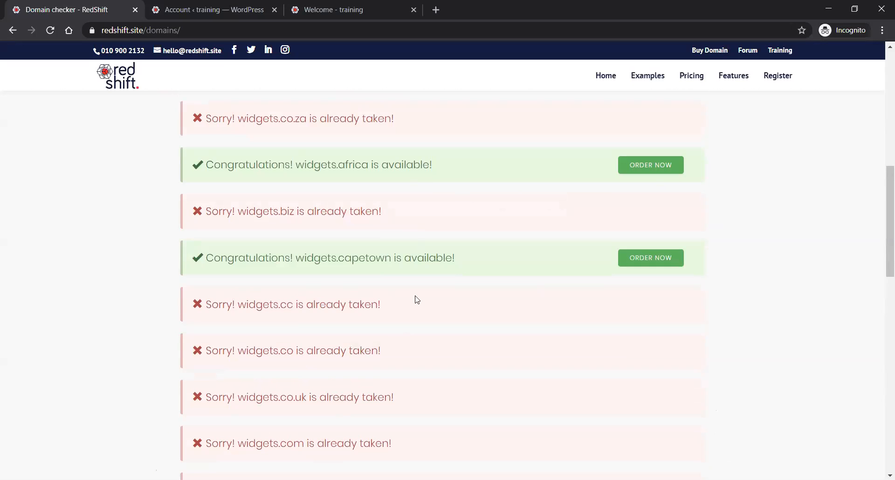
{"action": "scroll", "coordinate": [411, 297], "scroll_direction": "down", "scroll_amount": 4}
{"action": "scroll", "coordinate": [387, 280], "scroll_direction": "down", "scroll_amount": 1}
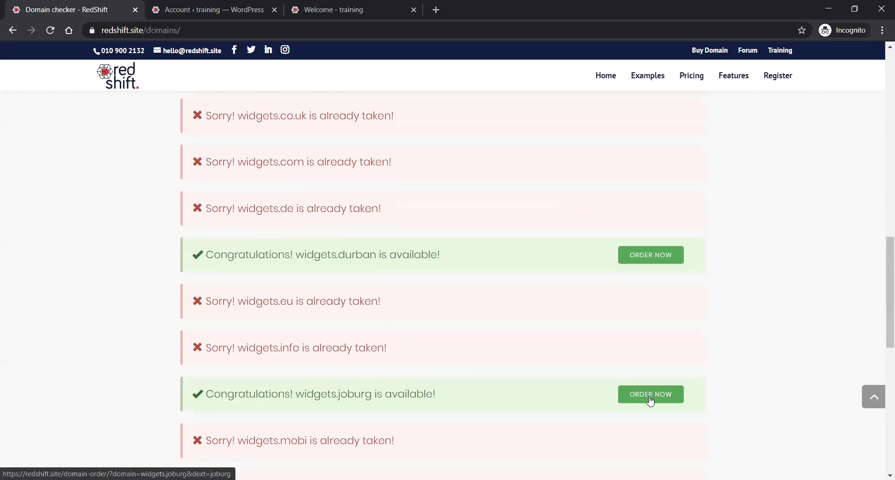
{"action": "scroll", "coordinate": [666, 392], "scroll_direction": "up", "scroll_amount": 8}
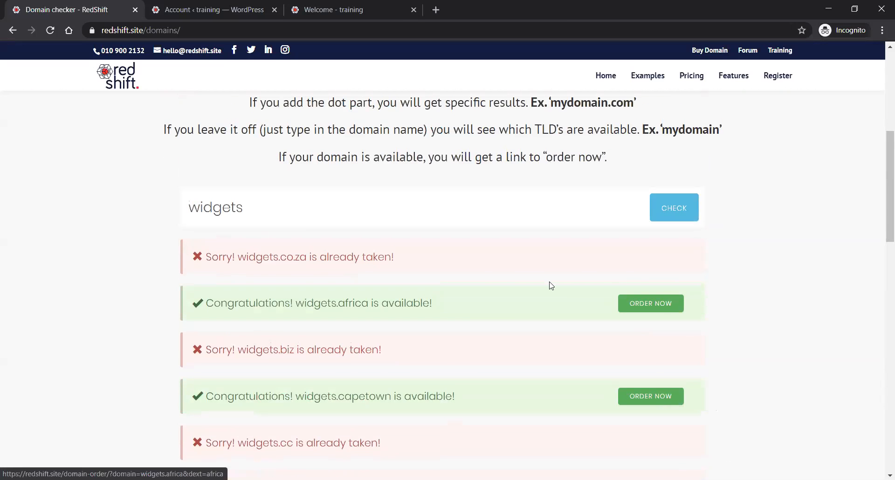
{"action": "scroll", "coordinate": [536, 275], "scroll_direction": "up", "scroll_amount": 3}
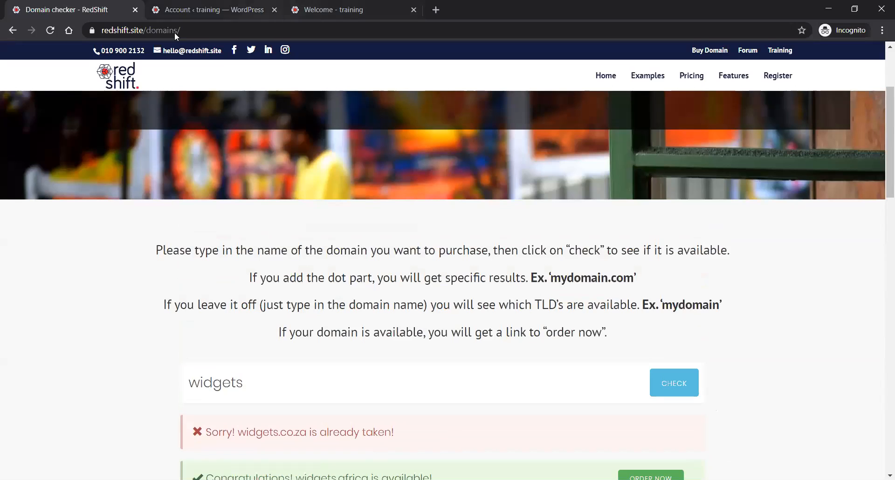
{"action": "left_click", "coordinate": [289, 14]}
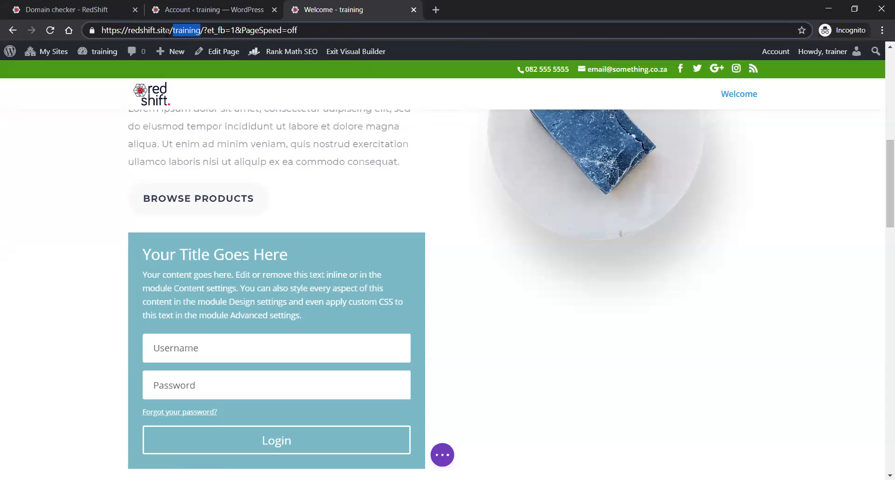
{"action": "left_click", "coordinate": [202, 31]}
{"action": "left_click_drag", "start_coordinate": [203, 31], "coordinate": [93, 31]}
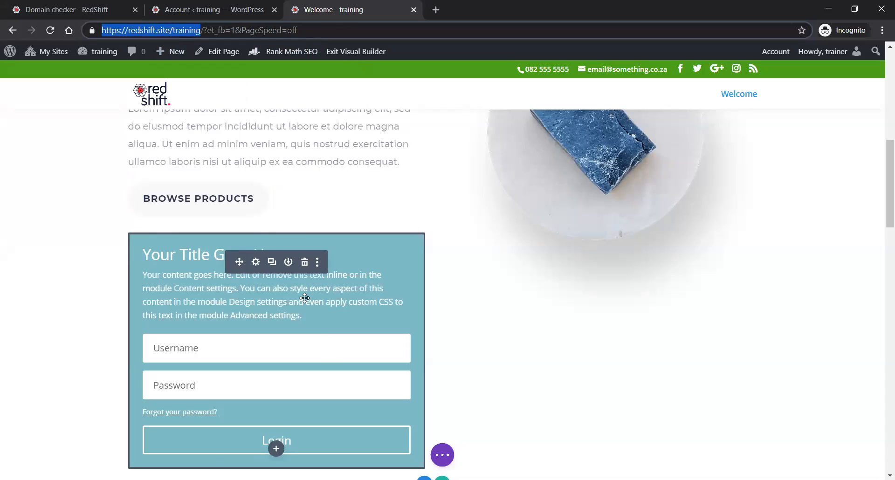
{"action": "scroll", "coordinate": [305, 299], "scroll_direction": "down", "scroll_amount": 1}
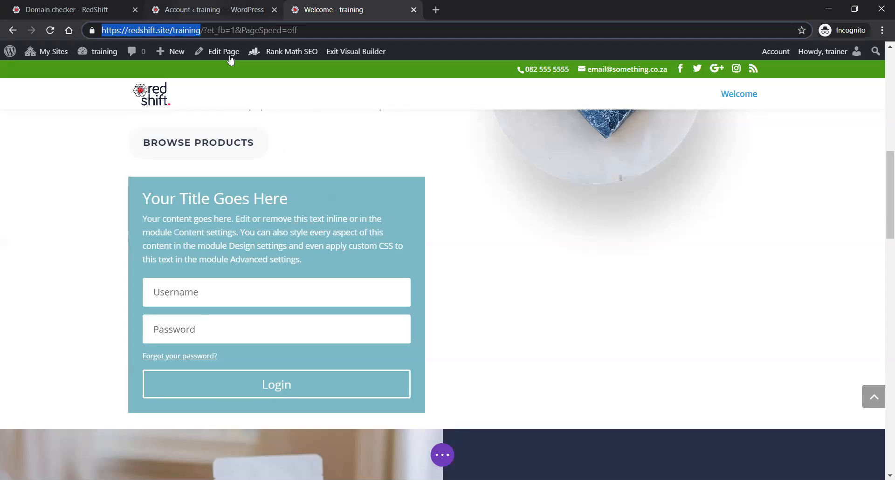
Open the training site's Plugins page and look through the plugins available for activation.
{"action": "key", "text": "ctrl+shift+Tab"}
{"action": "scroll", "coordinate": [64, 307], "scroll_direction": "down", "scroll_amount": 5}
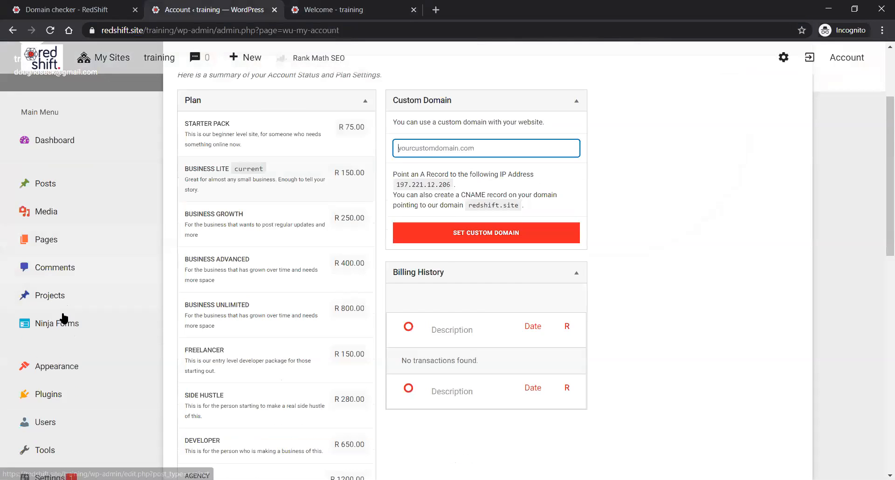
{"action": "left_click", "coordinate": [57, 292]}
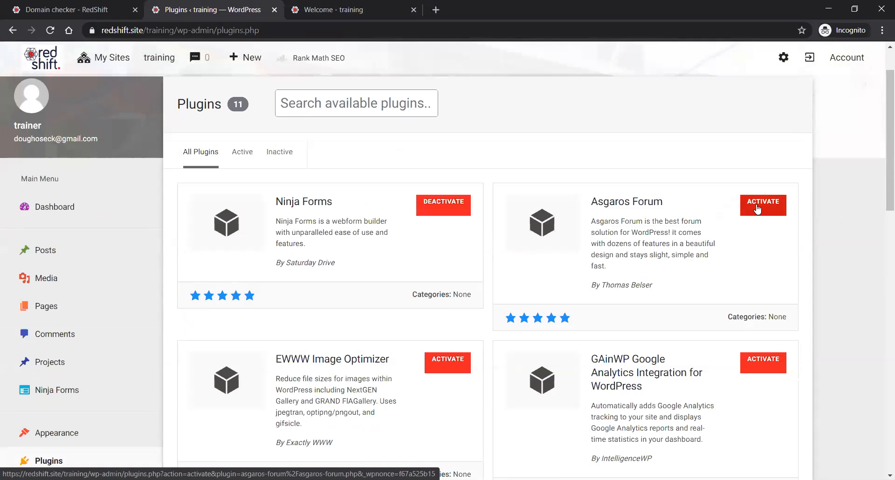
{"action": "scroll", "coordinate": [757, 209], "scroll_direction": "down", "scroll_amount": 2}
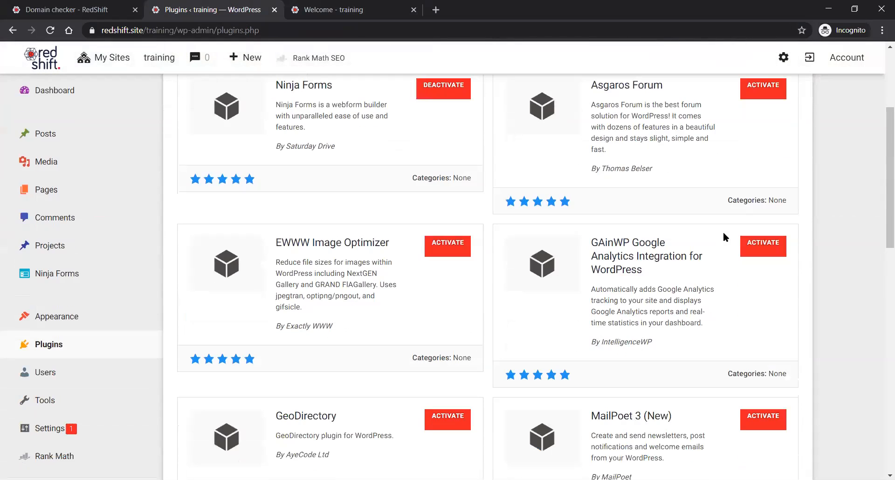
{"action": "scroll", "coordinate": [724, 235], "scroll_direction": "down", "scroll_amount": 1}
{"action": "scroll", "coordinate": [693, 270], "scroll_direction": "down", "scroll_amount": 1}
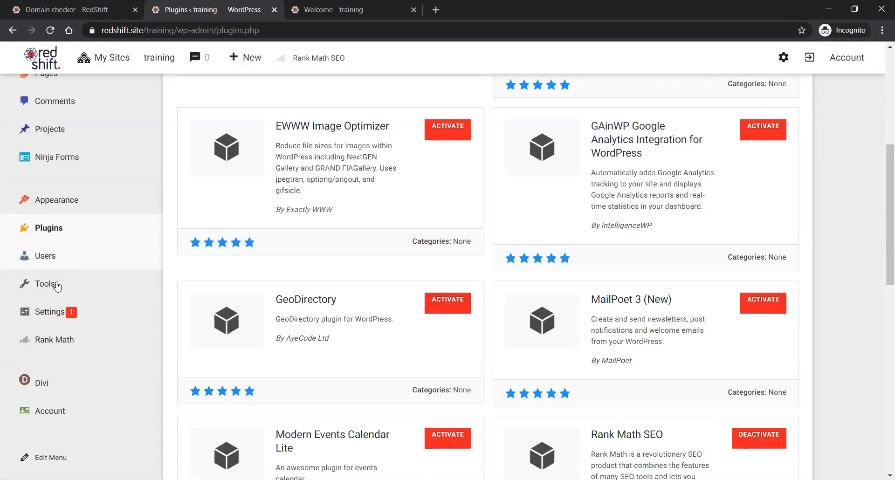
Open the site's user list, start adding a user, and review the existing-user and new-user forms.
{"action": "mouse_move", "coordinate": [49, 269]}
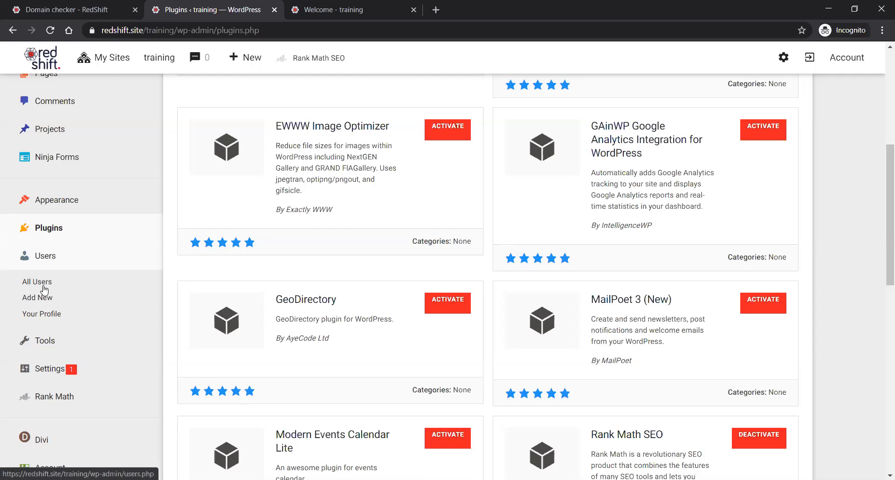
{"action": "left_click", "coordinate": [44, 288]}
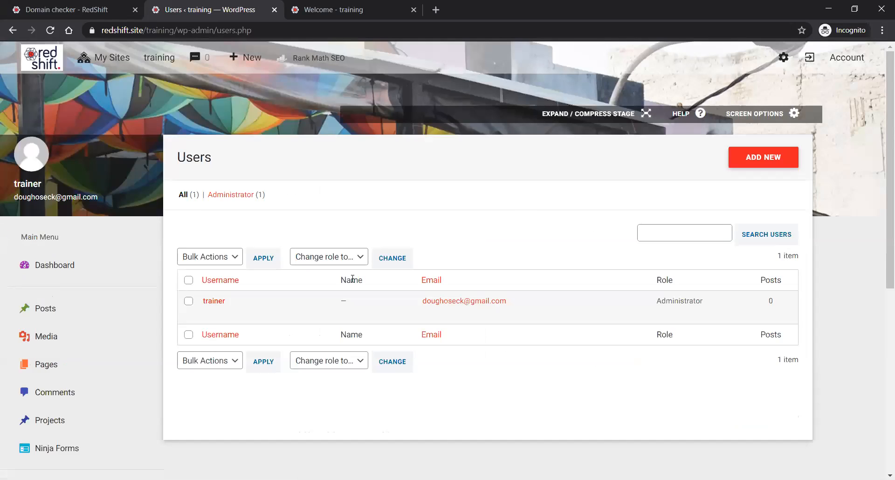
{"action": "left_click", "coordinate": [761, 161]}
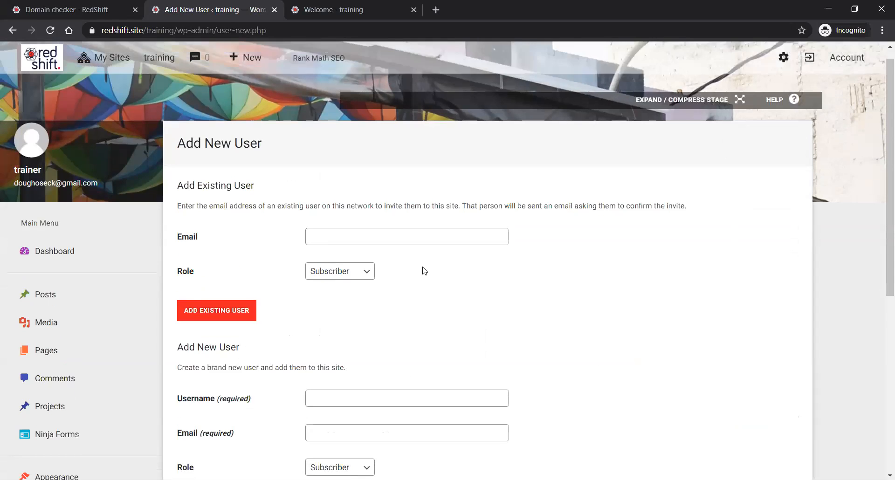
{"action": "scroll", "coordinate": [424, 267], "scroll_direction": "down", "scroll_amount": 1}
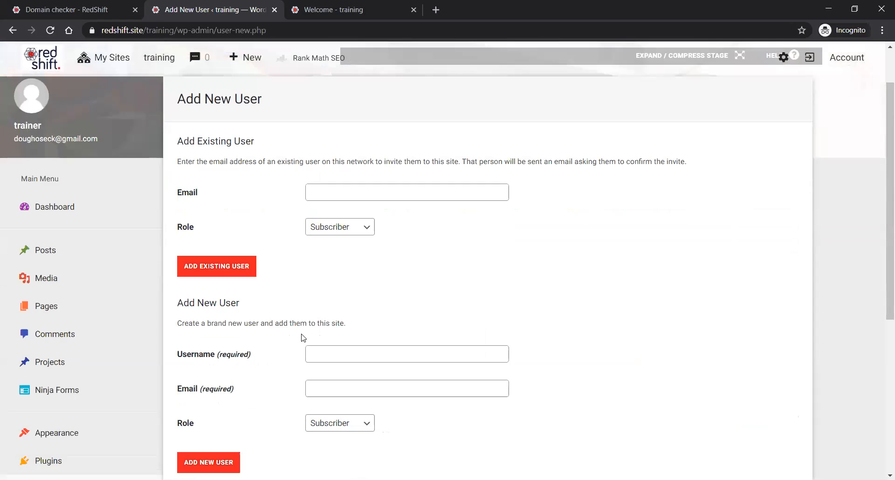
{"action": "scroll", "coordinate": [301, 336], "scroll_direction": "down", "scroll_amount": 2}
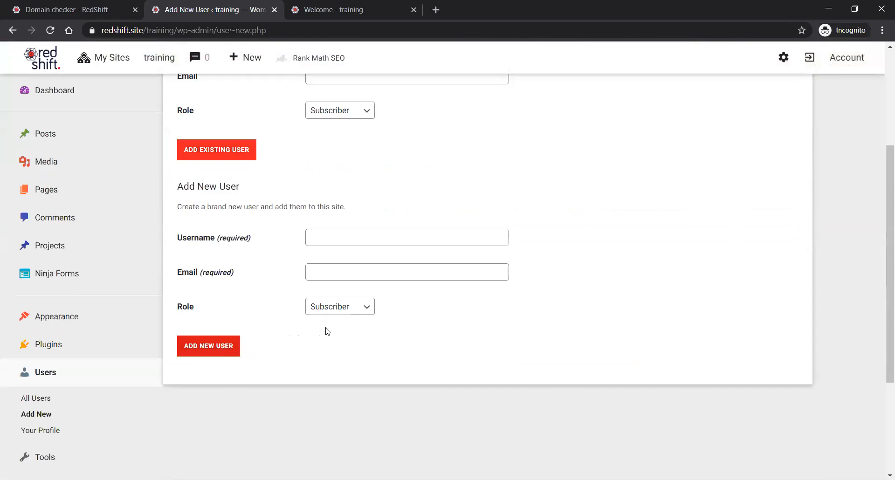
Inspect the role choices for a new user, keep Subscriber, and look over the remaining admin sections.
{"action": "left_click", "coordinate": [331, 306]}
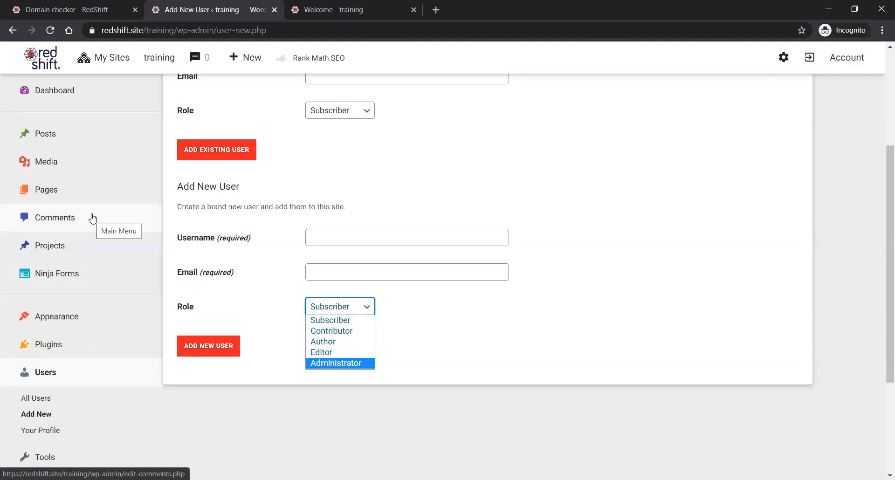
{"action": "scroll", "coordinate": [93, 251], "scroll_direction": "down", "scroll_amount": 3}
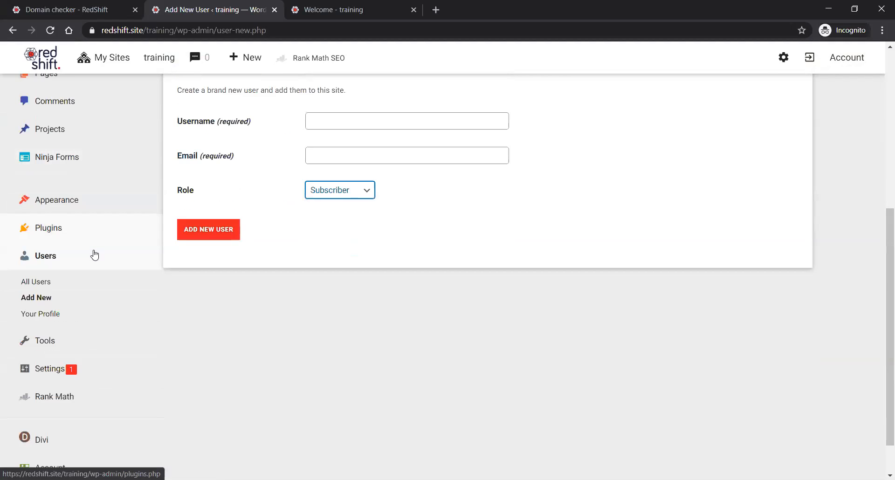
{"action": "scroll", "coordinate": [93, 254], "scroll_direction": "down", "scroll_amount": 1}
{"action": "scroll", "coordinate": [91, 346], "scroll_direction": "up", "scroll_amount": 1}
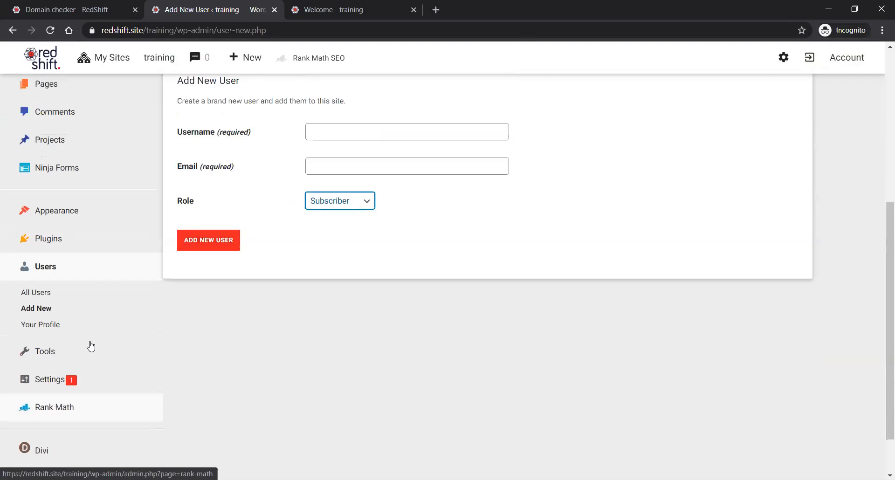
{"action": "scroll", "coordinate": [414, 304], "scroll_direction": "up", "scroll_amount": 1}
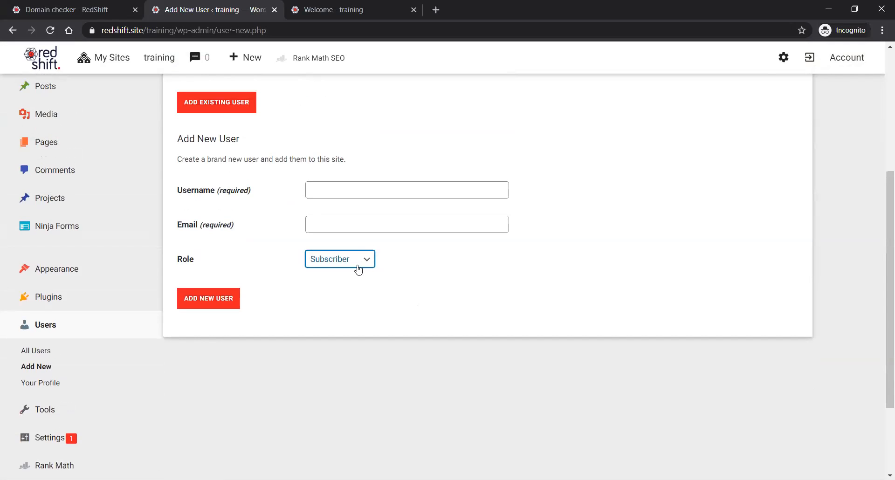
{"action": "scroll", "coordinate": [556, 326], "scroll_direction": "up", "scroll_amount": 2}
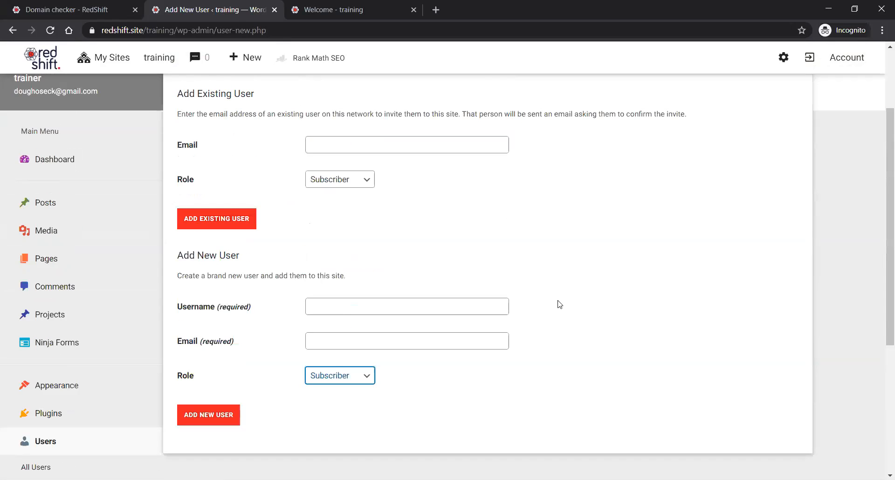
{"action": "scroll", "coordinate": [560, 304], "scroll_direction": "up", "scroll_amount": 1}
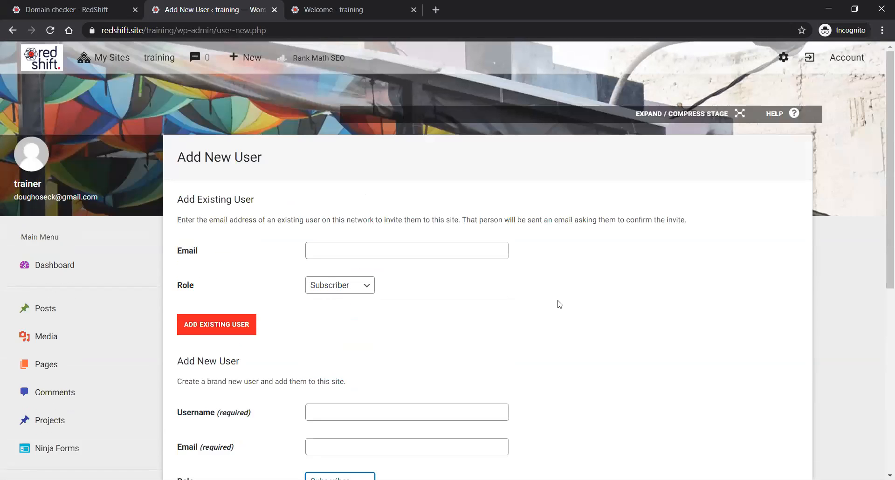
{"action": "scroll", "coordinate": [497, 309], "scroll_direction": "down", "scroll_amount": 1}
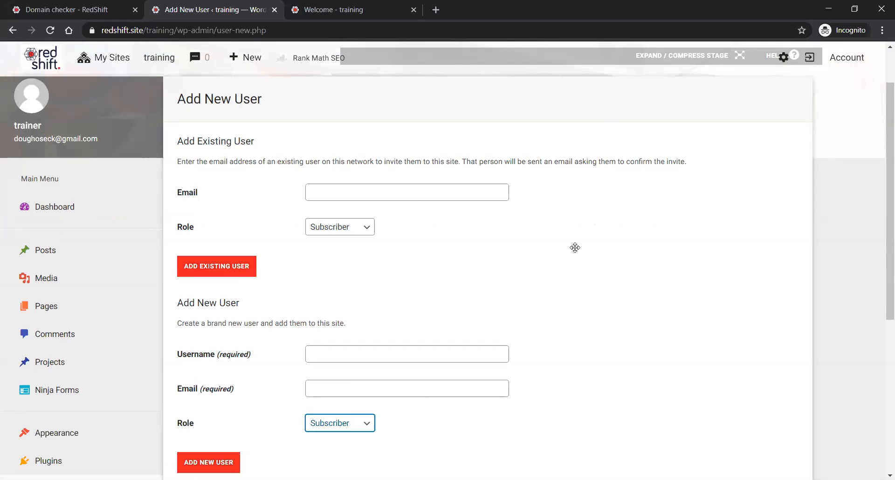
Return to the Welcome page and review the column layout choices for the "Made Only From Organic Materials" row without changing the layout.
{"action": "key", "text": "ctrl+Tab"}
{"action": "scroll", "coordinate": [574, 292], "scroll_direction": "up", "scroll_amount": 3}
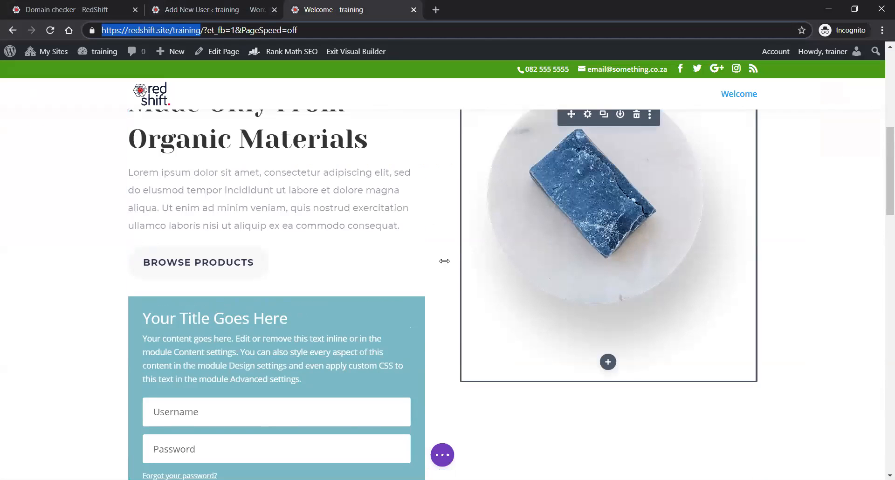
{"action": "scroll", "coordinate": [561, 332], "scroll_direction": "up", "scroll_amount": 2}
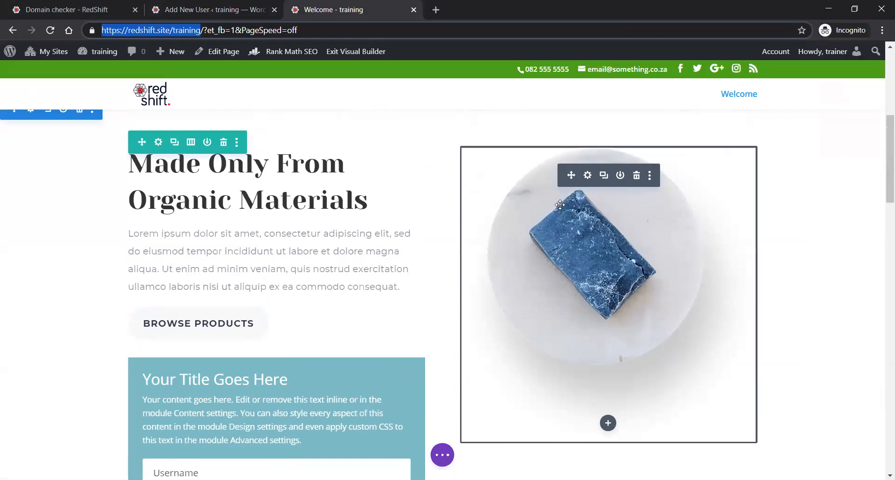
{"action": "left_click_drag", "start_coordinate": [571, 176], "coordinate": [449, 238]}
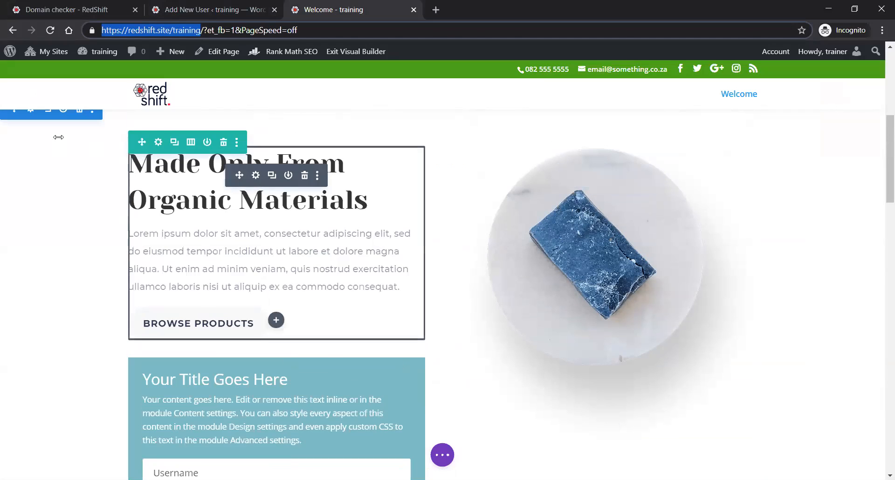
{"action": "scroll", "coordinate": [78, 183], "scroll_direction": "up", "scroll_amount": 1}
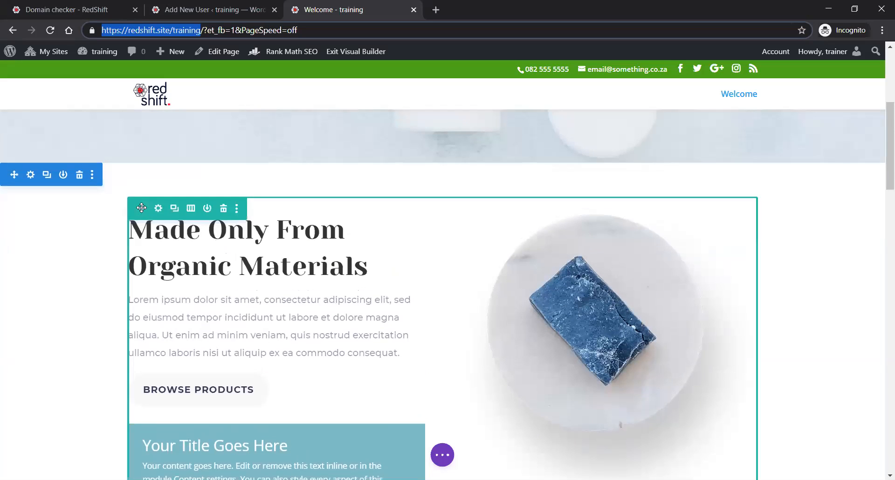
{"action": "mouse_move", "coordinate": [148, 209]}
{"action": "left_click", "coordinate": [191, 210]}
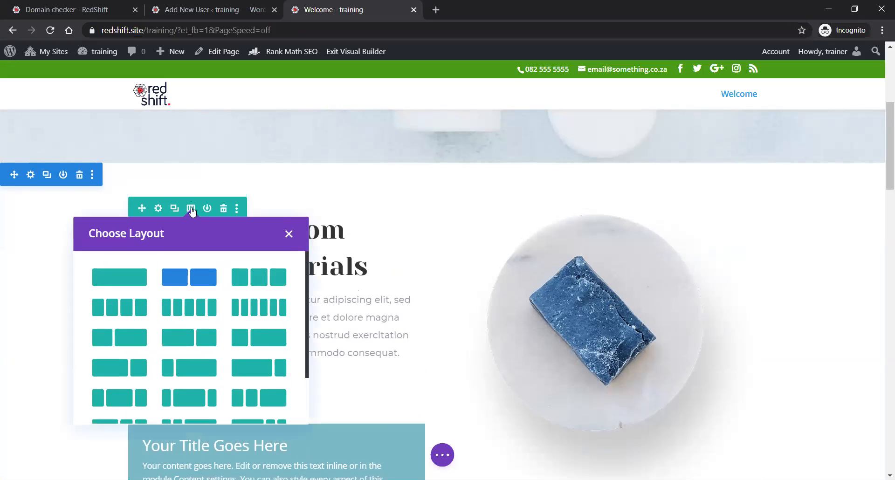
{"action": "left_click", "coordinate": [288, 234]}
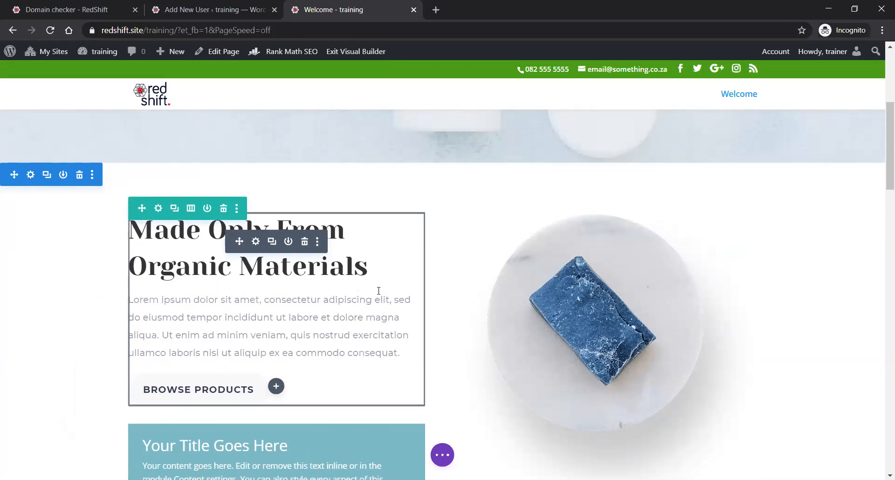
Look through the modules that can be inserted below the soap image, and close the list without adding one.
{"action": "scroll", "coordinate": [376, 287], "scroll_direction": "down", "scroll_amount": 2}
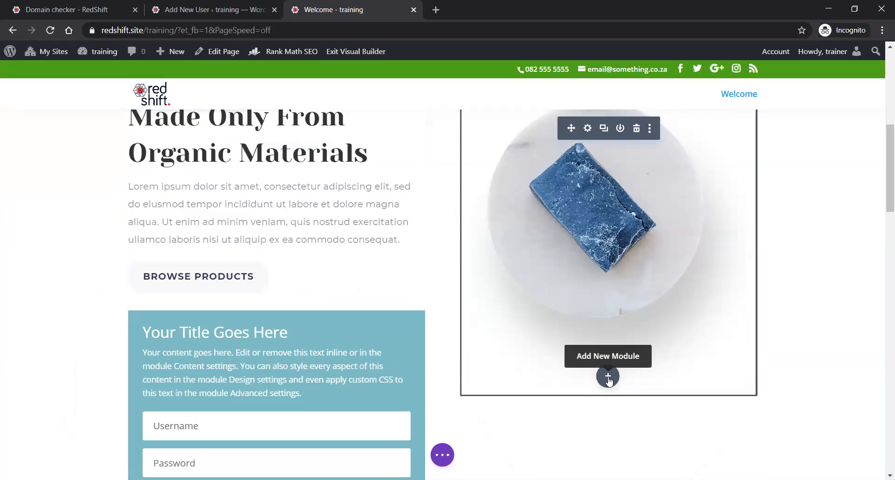
{"action": "left_click", "coordinate": [609, 379]}
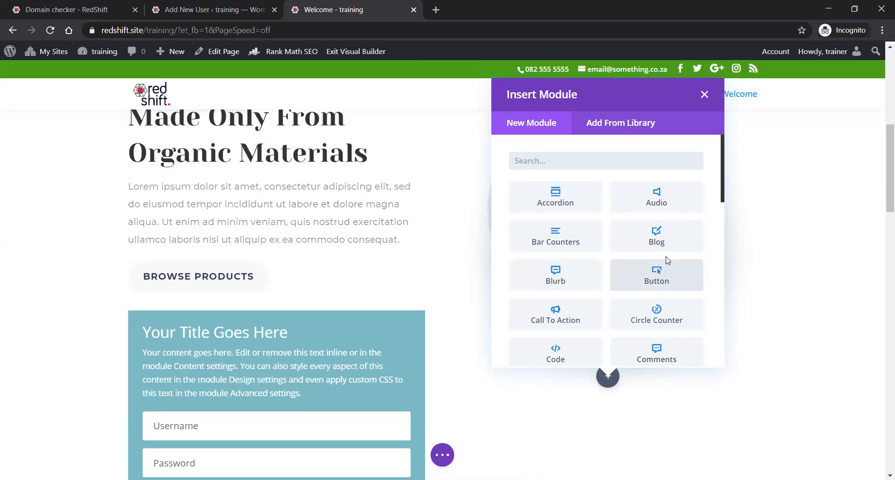
{"action": "scroll", "coordinate": [668, 260], "scroll_direction": "down", "scroll_amount": 1}
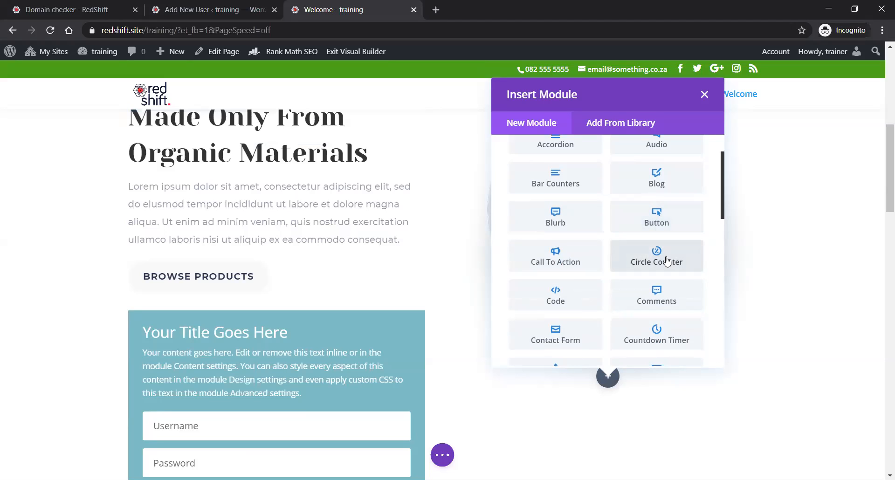
{"action": "scroll", "coordinate": [668, 260], "scroll_direction": "down", "scroll_amount": 1}
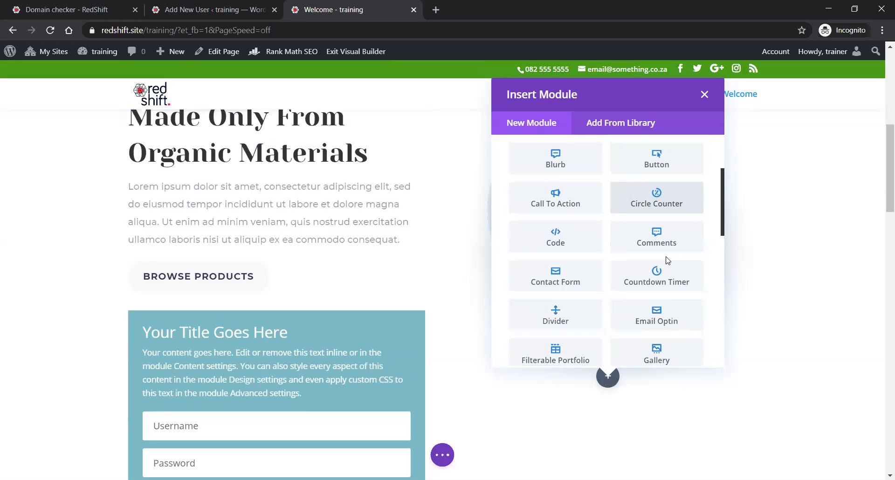
{"action": "scroll", "coordinate": [668, 260], "scroll_direction": "down", "scroll_amount": 1}
{"action": "scroll", "coordinate": [668, 260], "scroll_direction": "down", "scroll_amount": 1}
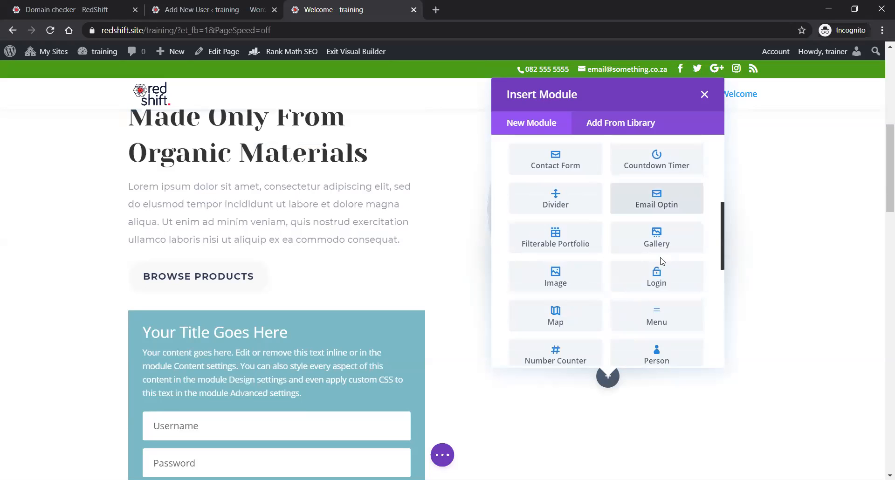
{"action": "scroll", "coordinate": [662, 261], "scroll_direction": "down", "scroll_amount": 1}
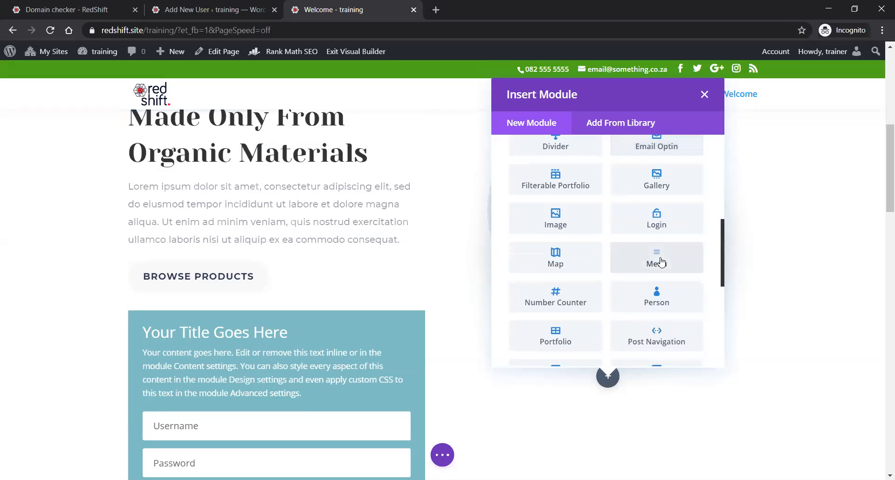
{"action": "scroll", "coordinate": [662, 263], "scroll_direction": "down", "scroll_amount": 1}
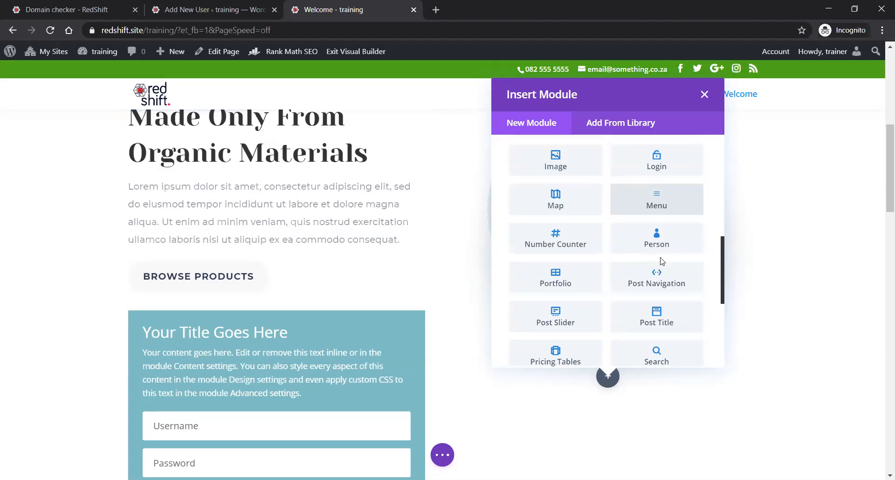
{"action": "scroll", "coordinate": [661, 261], "scroll_direction": "down", "scroll_amount": 3}
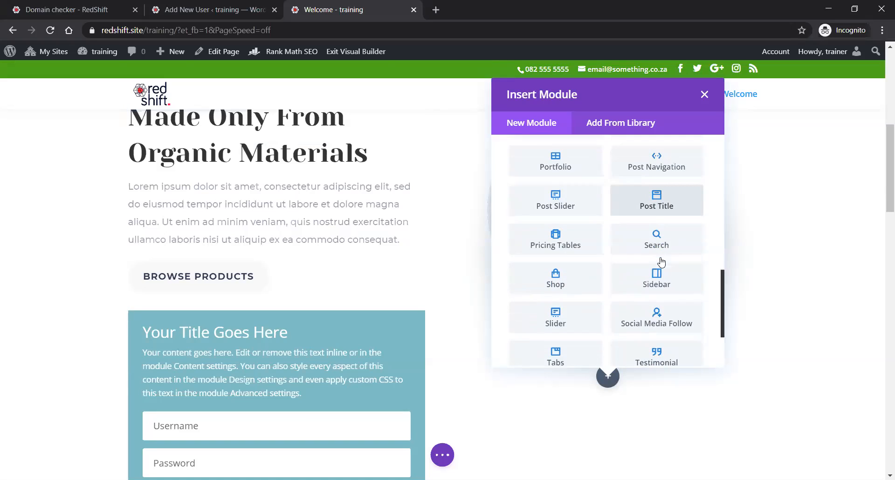
{"action": "left_click", "coordinate": [704, 95]}
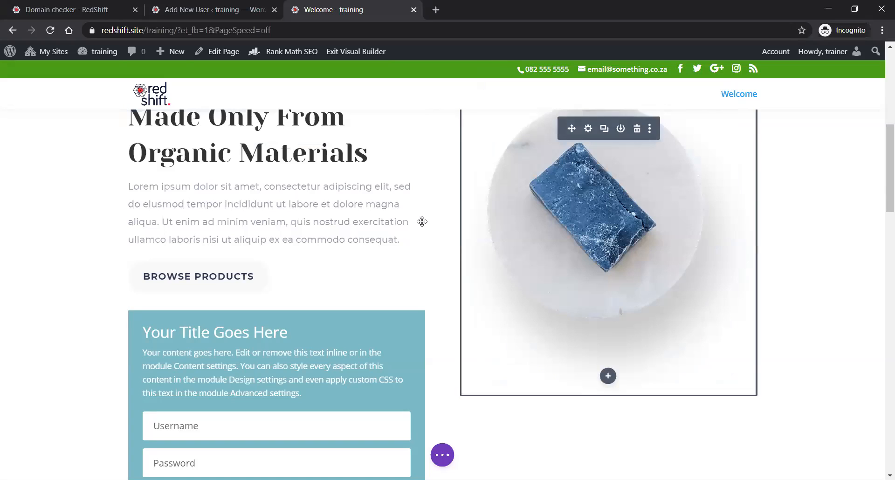
Change the button text of the "Made Only From Organic Materials" call to action to "Click me".
{"action": "scroll", "coordinate": [535, 265], "scroll_direction": "up", "scroll_amount": 3}
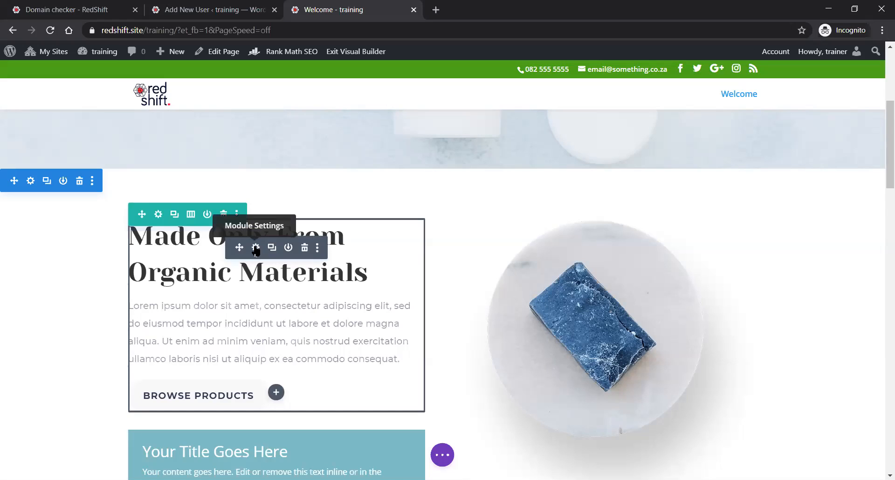
{"action": "left_click", "coordinate": [256, 250]}
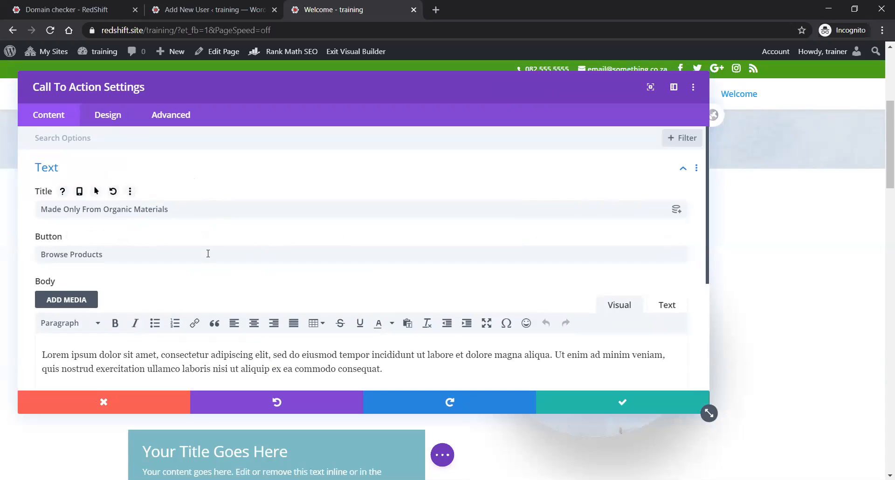
{"action": "left_click_drag", "start_coordinate": [113, 254], "coordinate": [39, 257]}
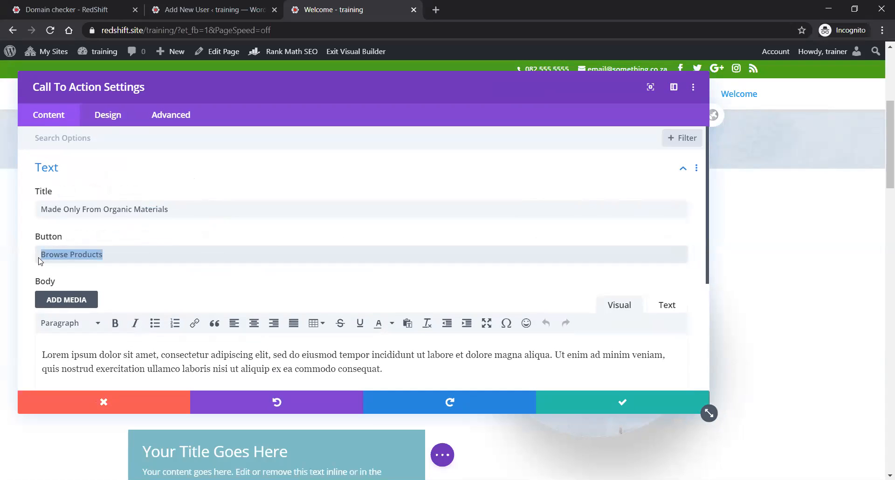
{"action": "type", "text": "Click me"}
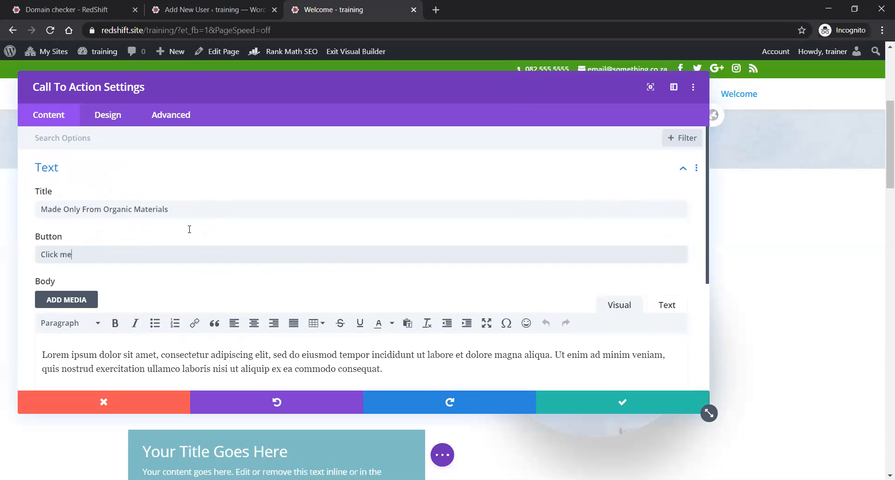
Review the call to action's body text and its button link URL setting.
{"action": "scroll", "coordinate": [189, 228], "scroll_direction": "down", "scroll_amount": 3}
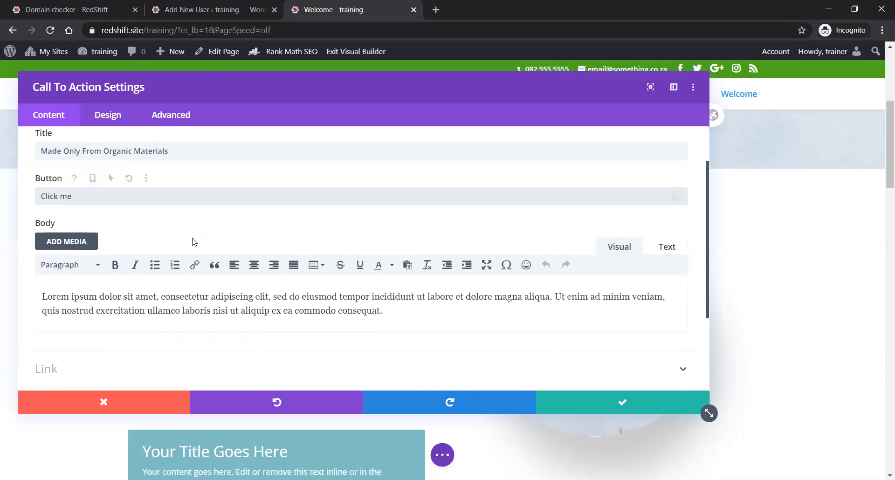
{"action": "left_click_drag", "start_coordinate": [389, 254], "coordinate": [8, 238]}
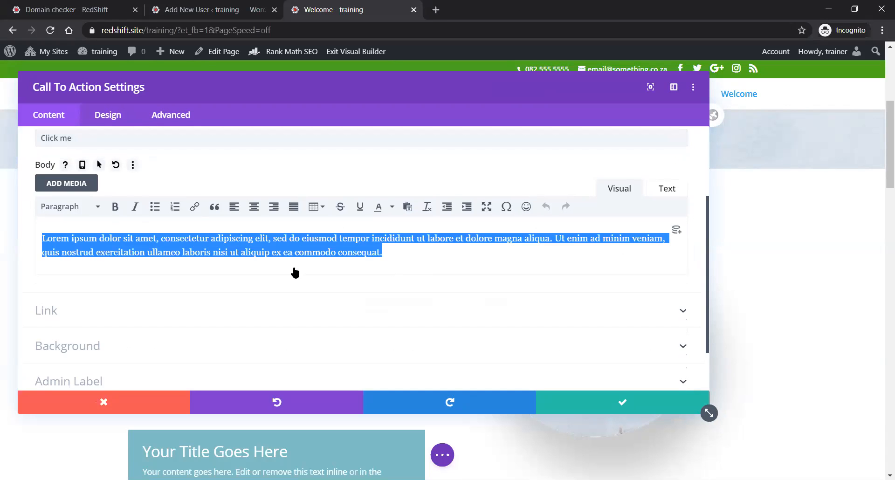
{"action": "scroll", "coordinate": [296, 270], "scroll_direction": "down", "scroll_amount": 2}
{"action": "left_click", "coordinate": [86, 252]}
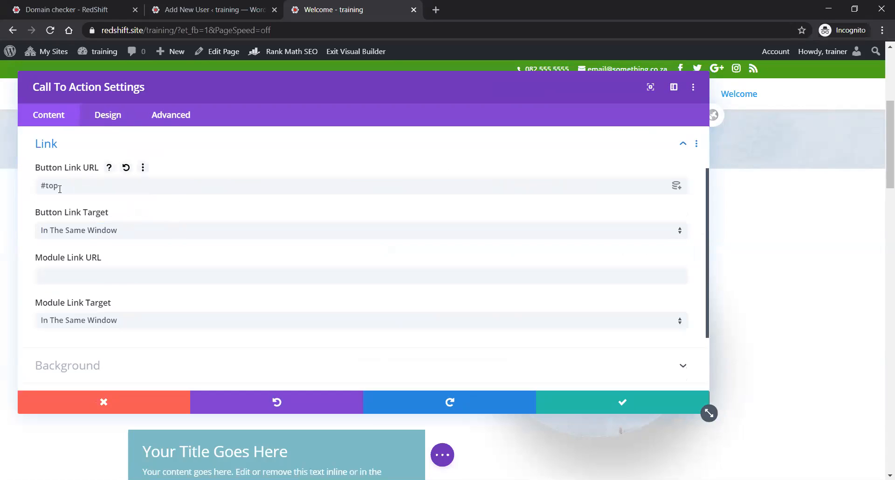
{"action": "left_click_drag", "start_coordinate": [59, 189], "coordinate": [41, 188]}
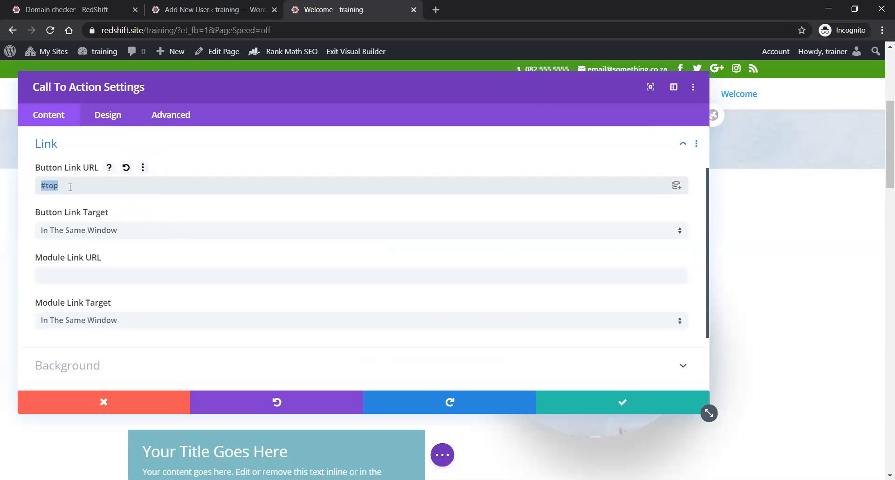
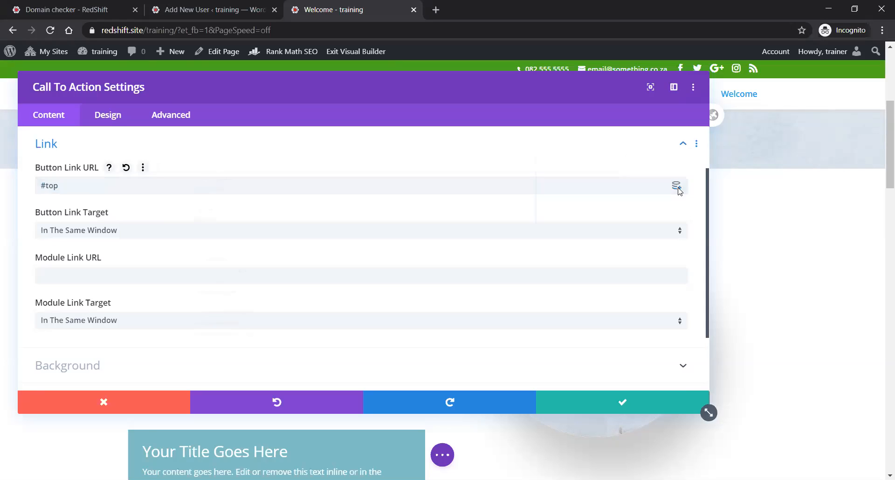
Try to set the button link URL to the dynamic Page Link, and discard the call to action's changes.
{"action": "left_click", "coordinate": [676, 186]}
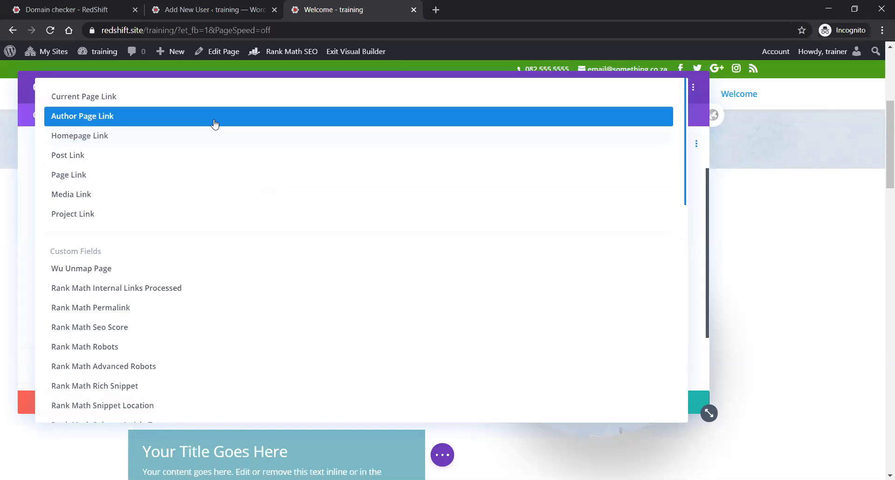
{"action": "scroll", "coordinate": [222, 297], "scroll_direction": "down", "scroll_amount": 2}
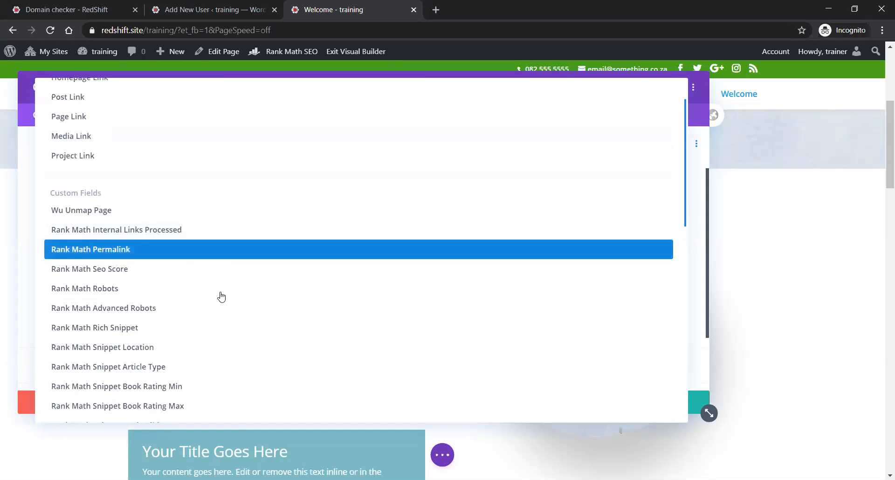
{"action": "scroll", "coordinate": [221, 297], "scroll_direction": "up", "scroll_amount": 2}
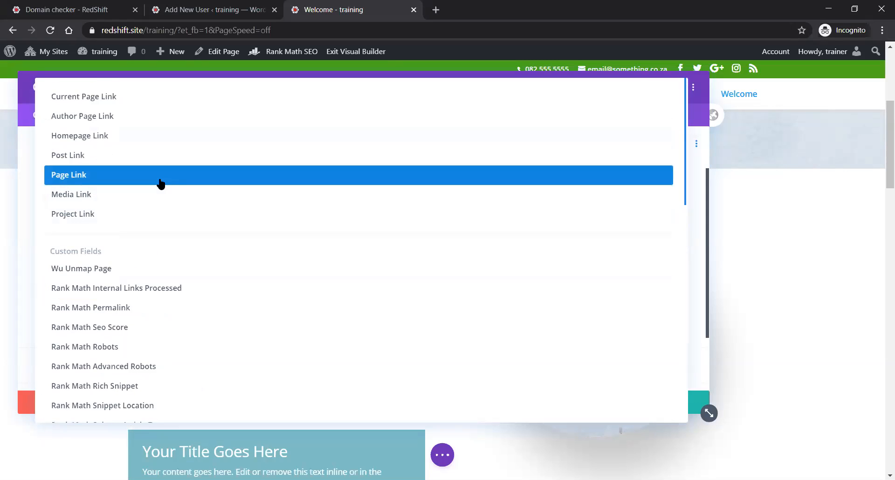
{"action": "left_click", "coordinate": [160, 179]}
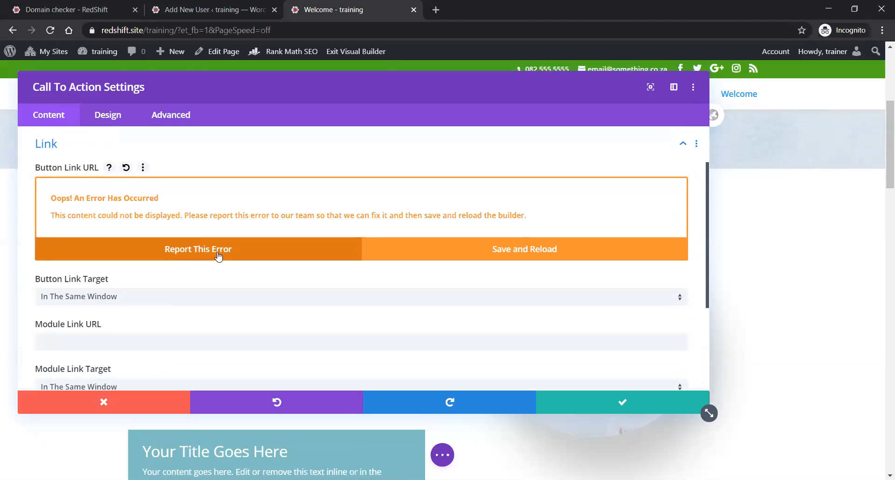
{"action": "left_click", "coordinate": [130, 403]}
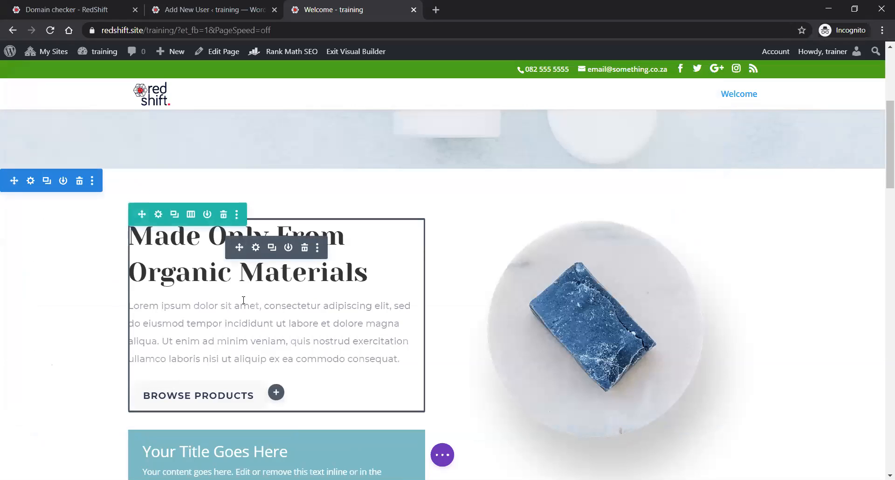
In the WordPress admin tab, add a new page titled "About us" and publish it.
{"action": "left_click", "coordinate": [167, 6]}
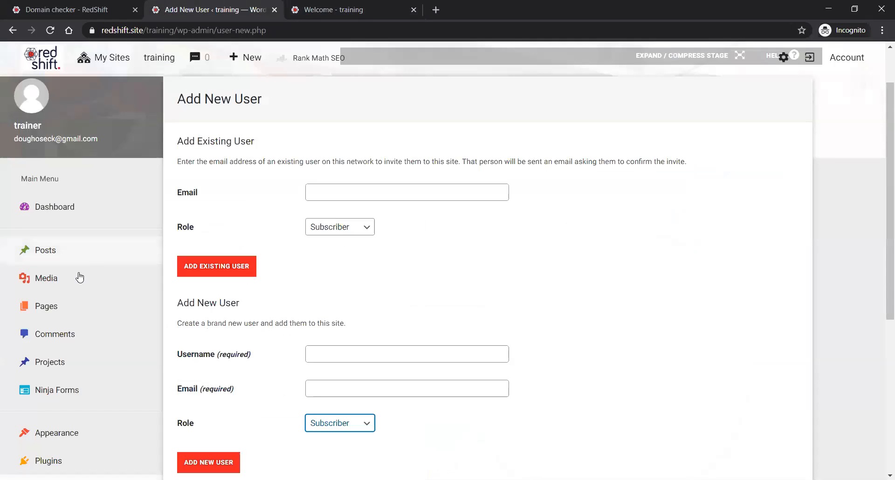
{"action": "mouse_move", "coordinate": [32, 308]}
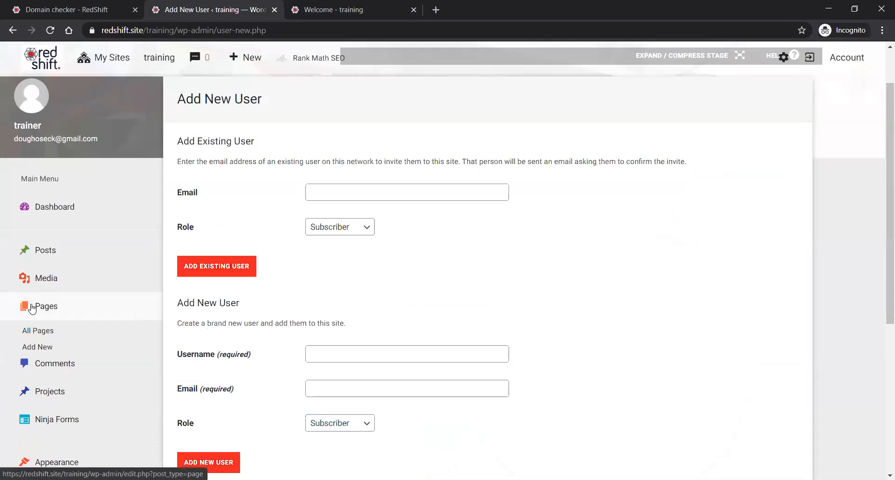
{"action": "left_click", "coordinate": [32, 347]}
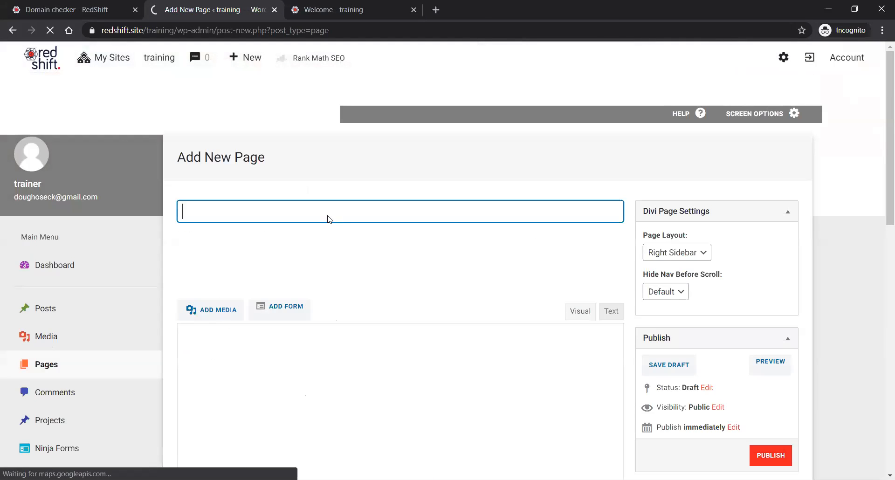
{"action": "type", "text": "About us"}
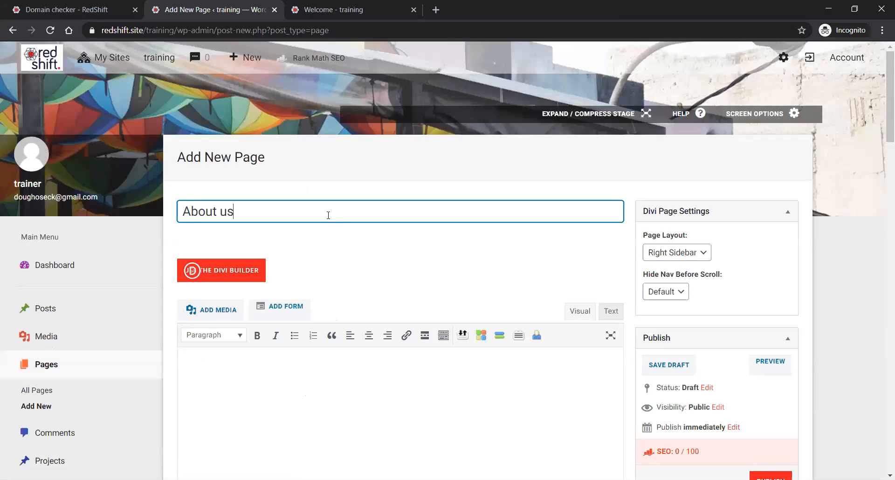
{"action": "scroll", "coordinate": [549, 263], "scroll_direction": "down", "scroll_amount": 2}
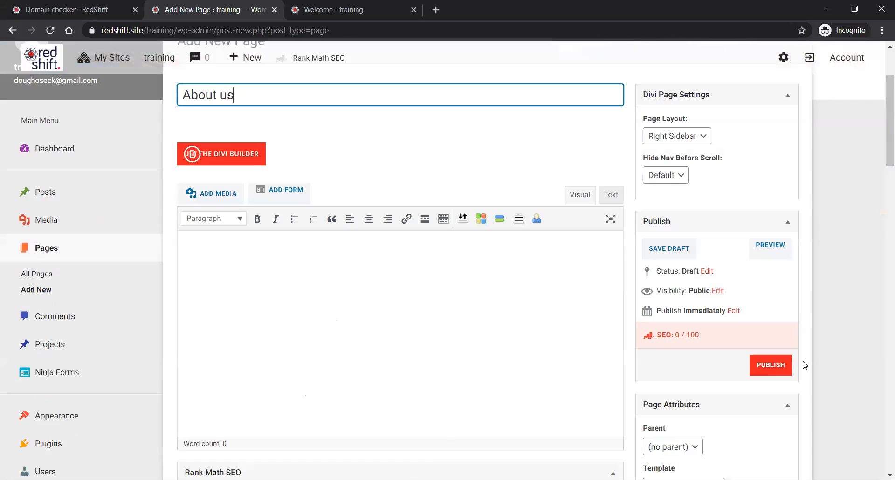
{"action": "left_click", "coordinate": [770, 366]}
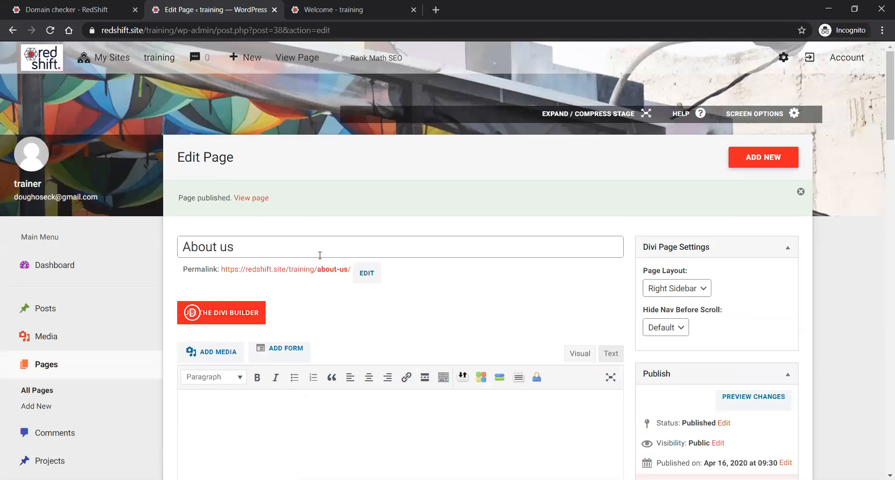
Add another new page titled "Contact us" and publish it.
{"action": "left_click", "coordinate": [751, 155]}
{"action": "left_click", "coordinate": [270, 212]}
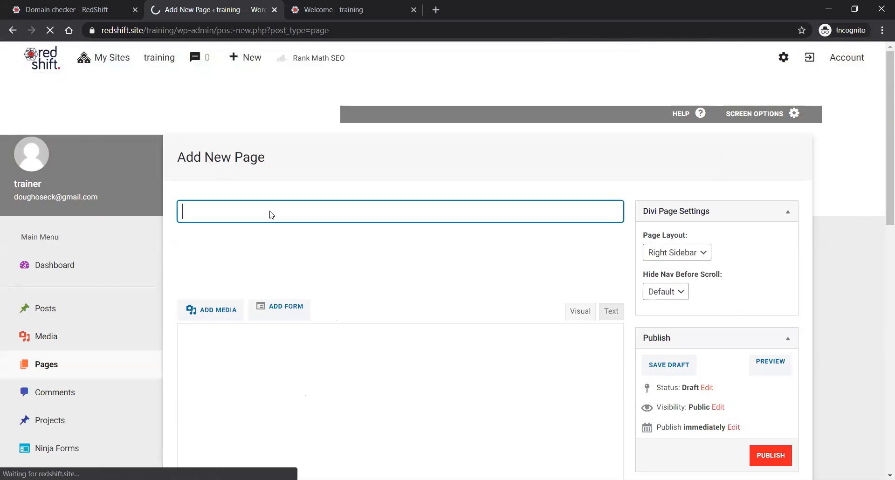
{"action": "type", "text": "Contac"}
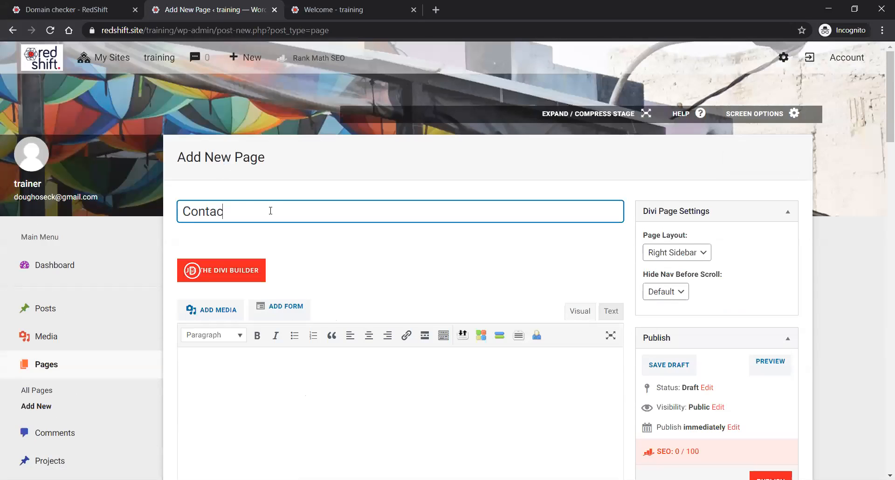
{"action": "scroll", "coordinate": [655, 294], "scroll_direction": "down", "scroll_amount": 3}
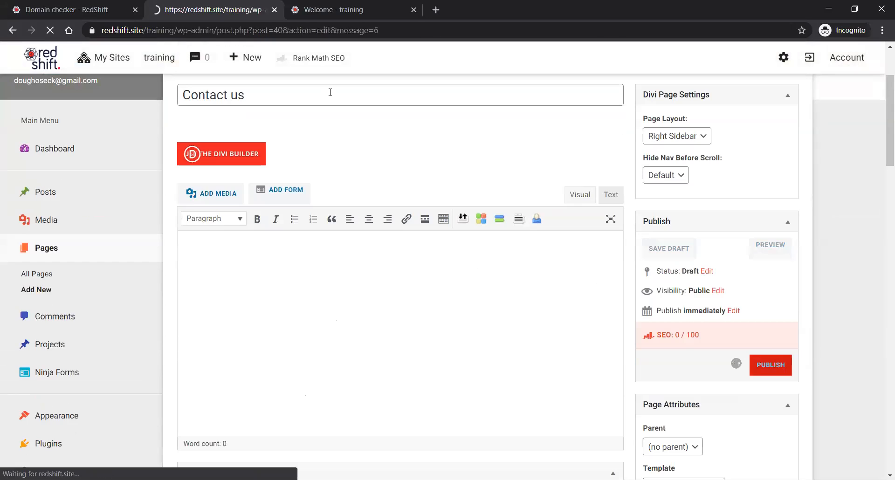
Reload the Welcome page in the visual builder, discarding unsaved changes and declining to restore the browser backup.
{"action": "left_click", "coordinate": [318, 11]}
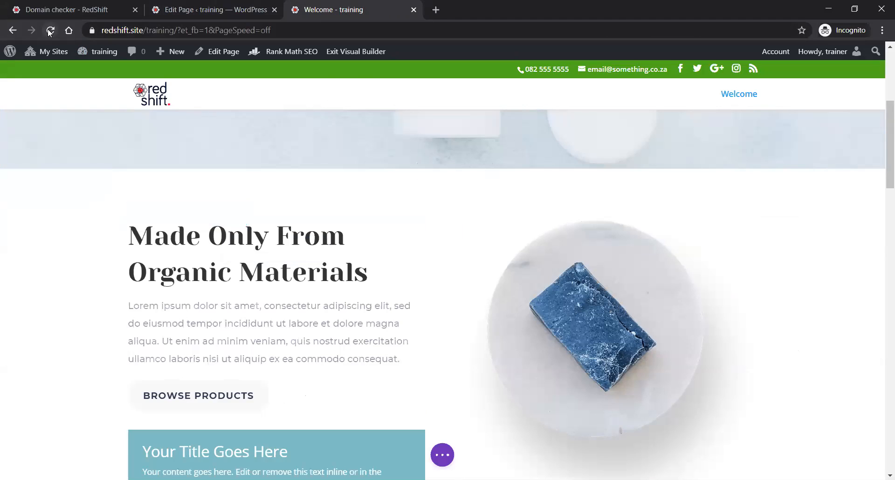
{"action": "key", "text": "F5"}
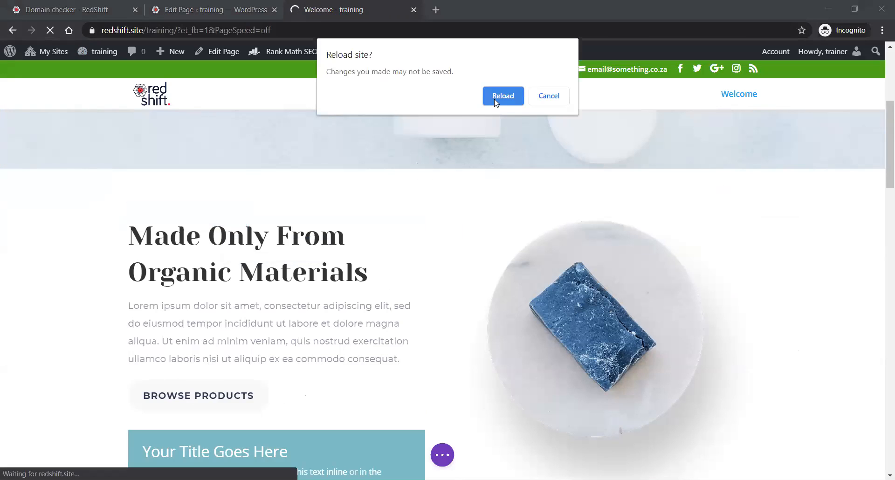
{"action": "left_click", "coordinate": [495, 100]}
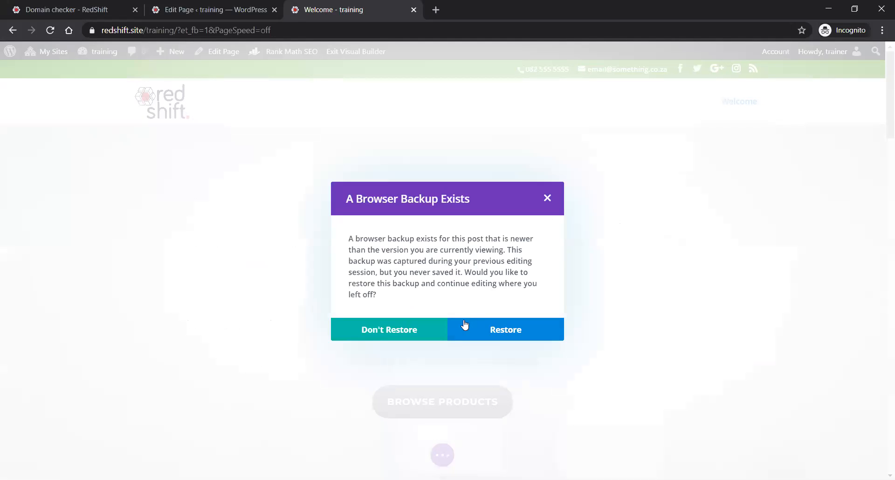
{"action": "left_click", "coordinate": [395, 329]}
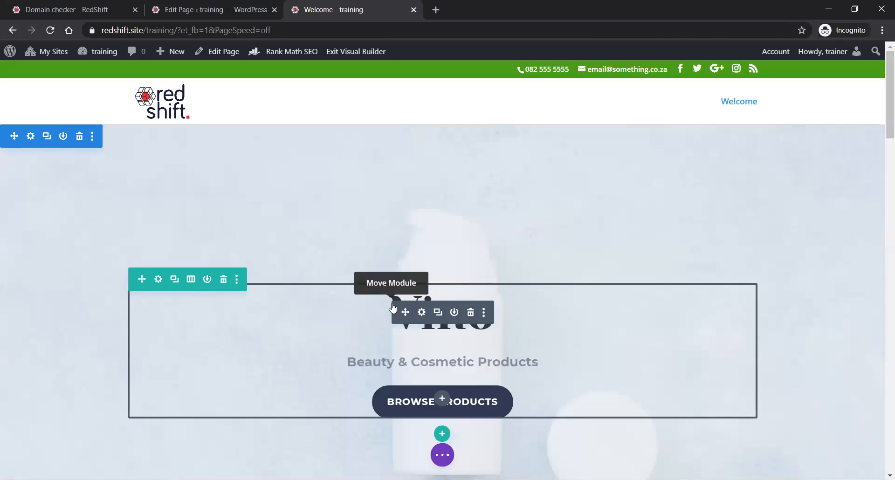
Set the button link URL of the "Made Only From Organic Materials" call to action to a dynamic Page Link to "About us".
{"action": "scroll", "coordinate": [303, 243], "scroll_direction": "down", "scroll_amount": 7}
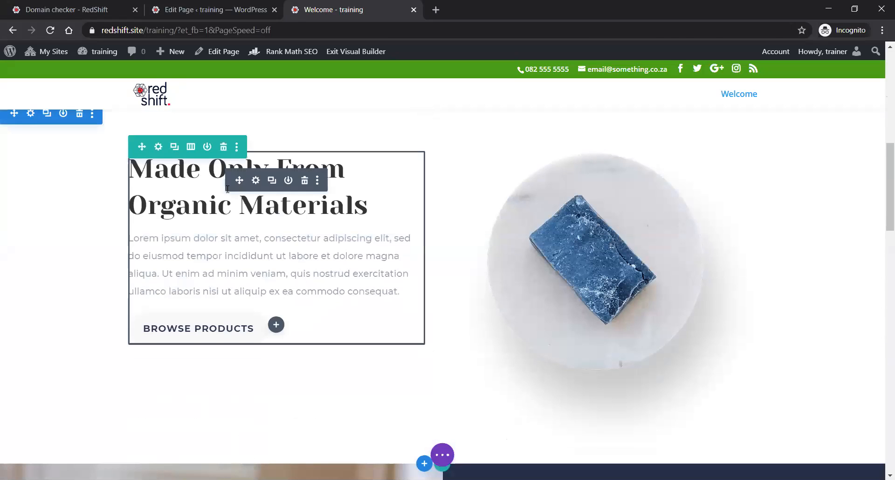
{"action": "left_click", "coordinate": [257, 180]}
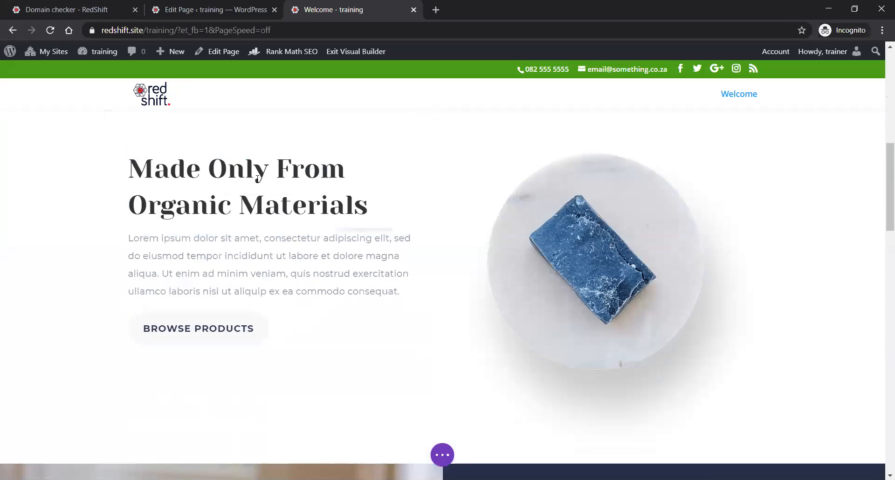
{"action": "left_click_drag", "start_coordinate": [127, 254], "coordinate": [15, 247]}
{"action": "left_click", "coordinate": [241, 227]}
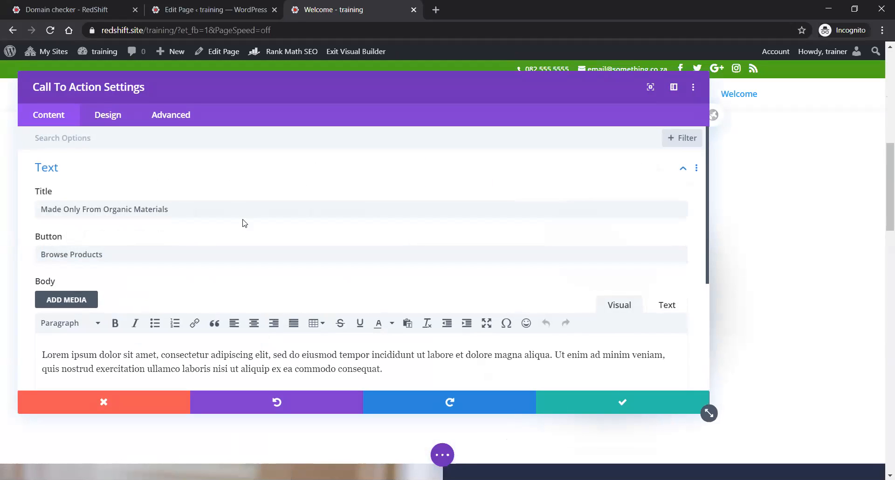
{"action": "scroll", "coordinate": [243, 223], "scroll_direction": "down", "scroll_amount": 4}
{"action": "left_click", "coordinate": [55, 250]}
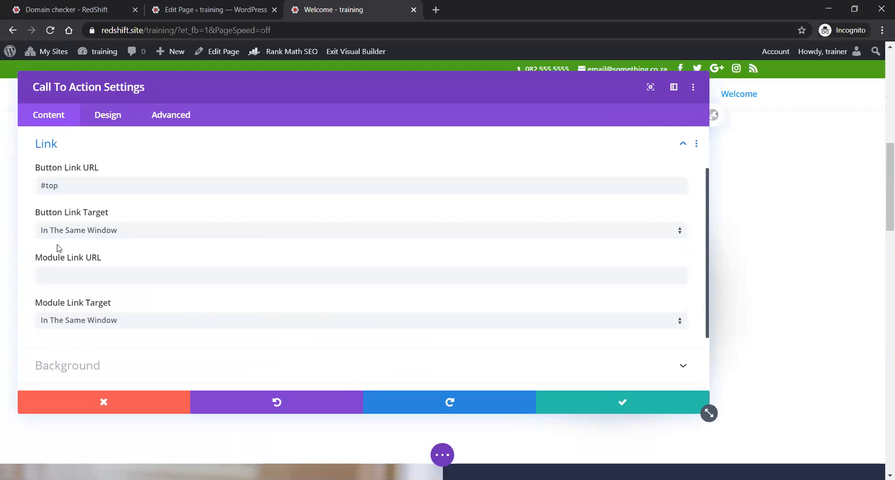
{"action": "left_click", "coordinate": [678, 185]}
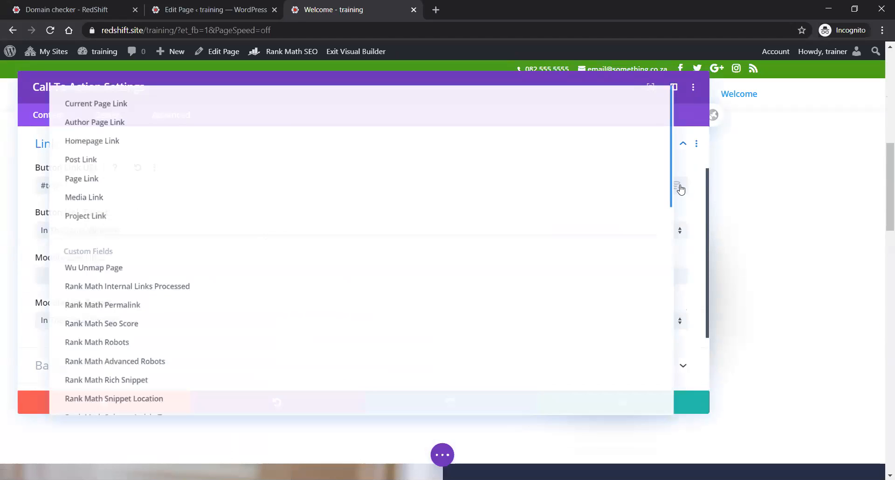
{"action": "left_click", "coordinate": [203, 176]}
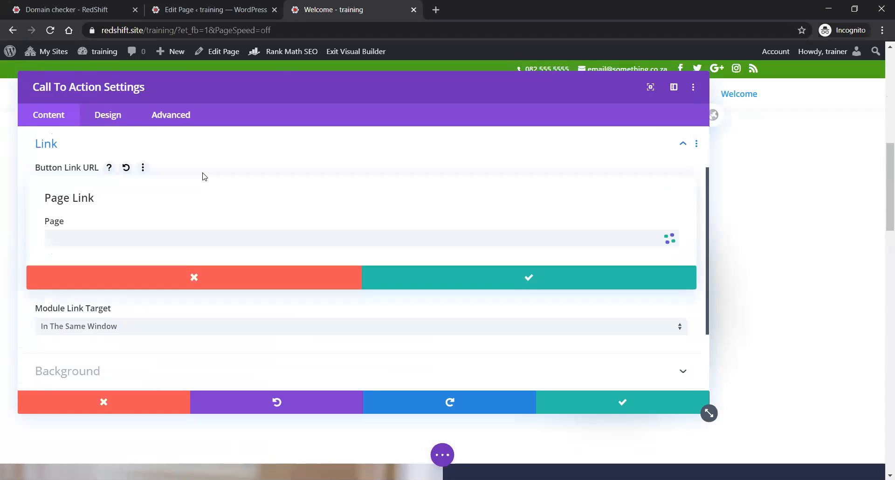
{"action": "left_click", "coordinate": [173, 243]}
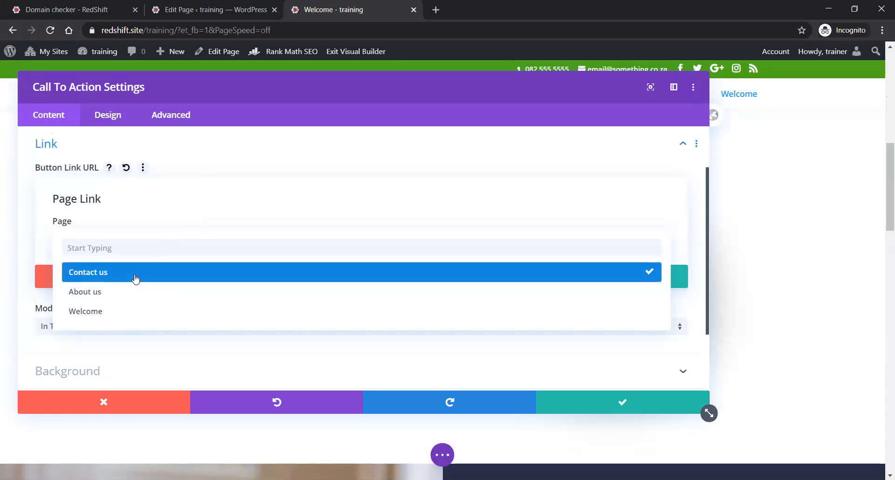
{"action": "left_click", "coordinate": [135, 292]}
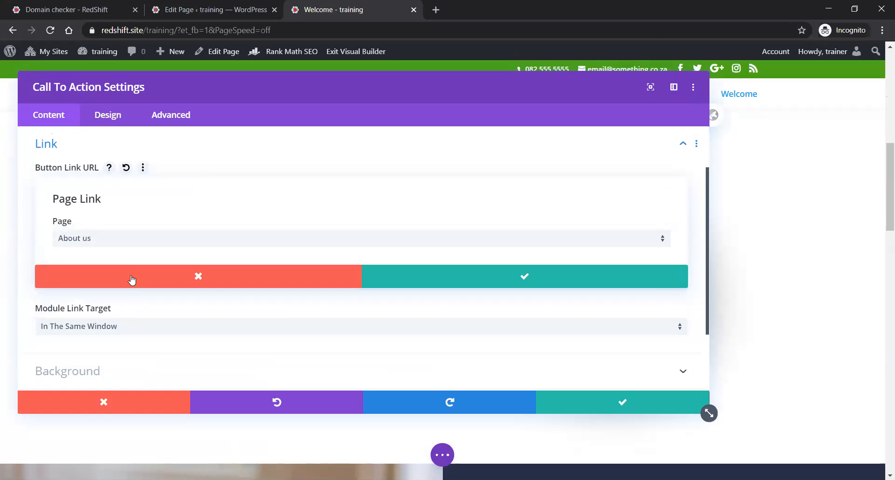
{"action": "left_click", "coordinate": [520, 277]}
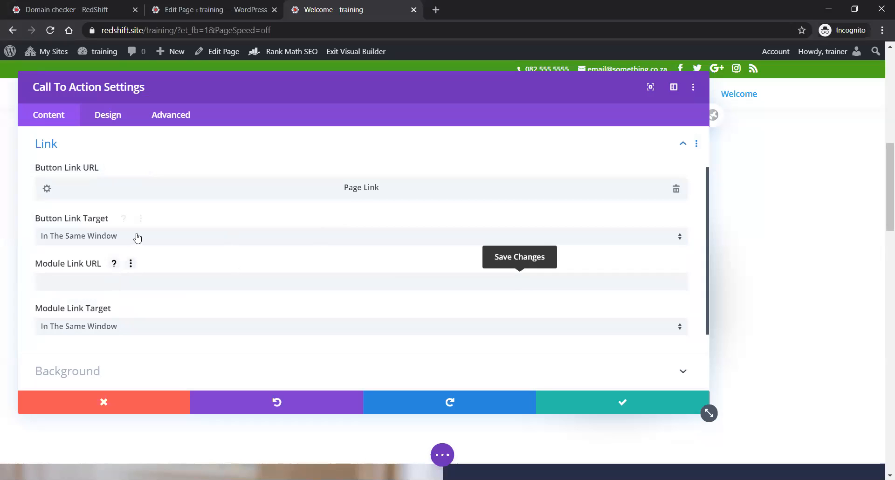
Review the call to action's remaining content options and its text alignment, color and shadow design settings.
{"action": "scroll", "coordinate": [233, 284], "scroll_direction": "down", "scroll_amount": 2}
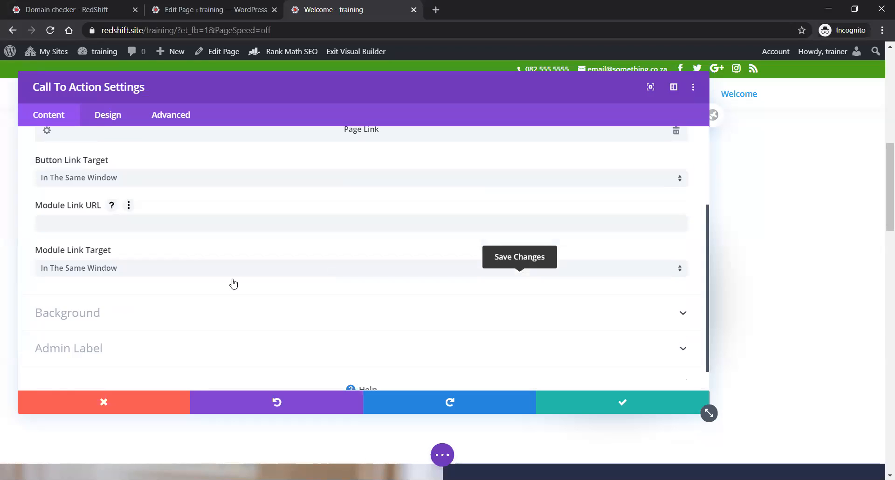
{"action": "scroll", "coordinate": [168, 192], "scroll_direction": "up", "scroll_amount": 4}
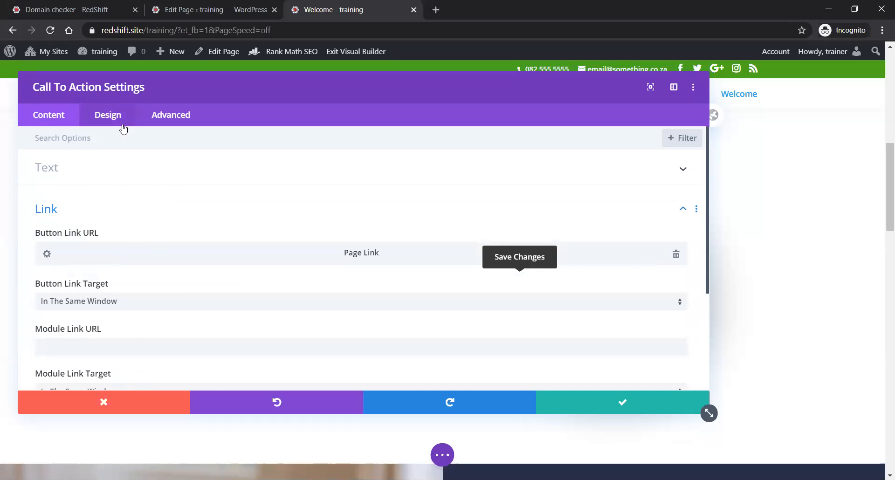
{"action": "scroll", "coordinate": [224, 286], "scroll_direction": "down", "scroll_amount": 5}
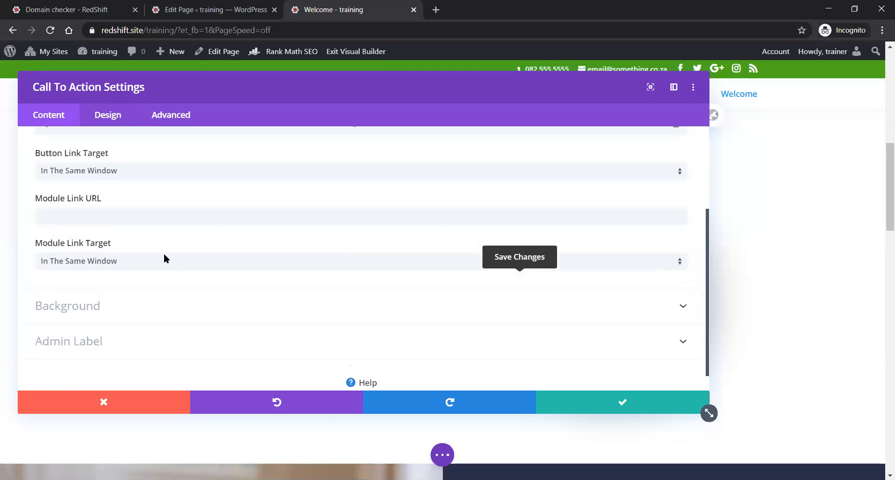
{"action": "scroll", "coordinate": [164, 259], "scroll_direction": "up", "scroll_amount": 3}
{"action": "left_click", "coordinate": [95, 117]}
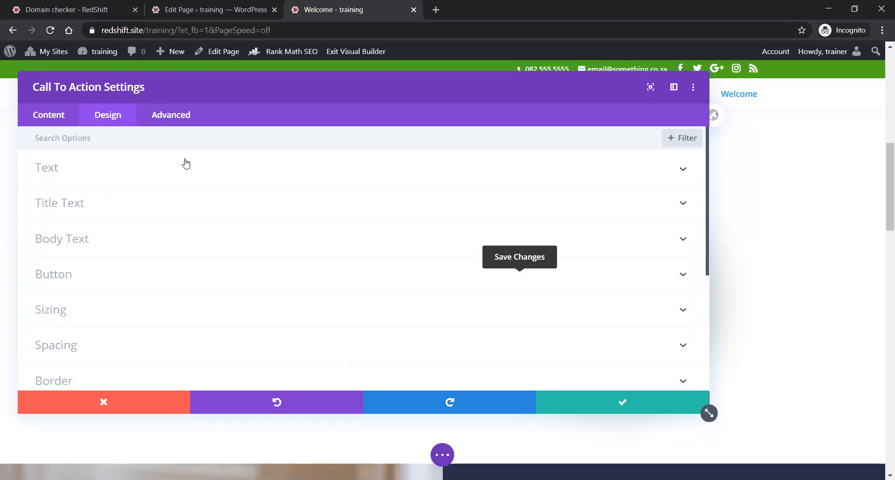
{"action": "left_click", "coordinate": [117, 170]}
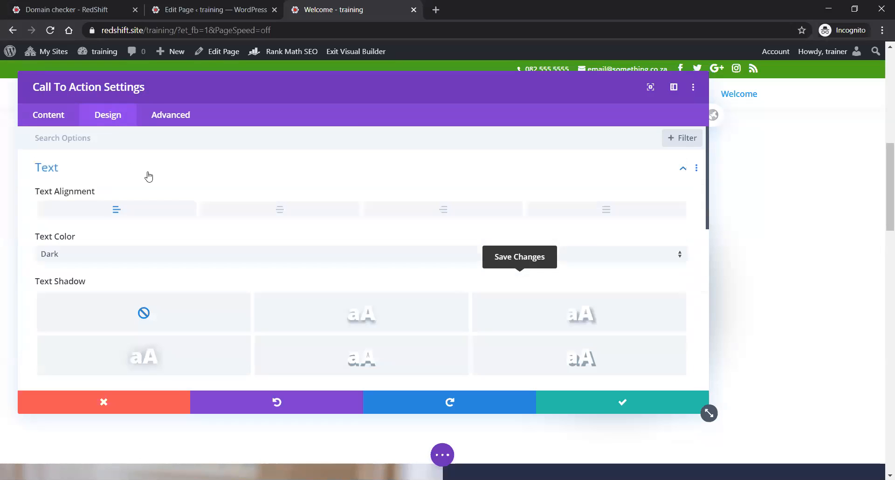
{"action": "scroll", "coordinate": [308, 207], "scroll_direction": "down", "scroll_amount": 2}
{"action": "scroll", "coordinate": [254, 239], "scroll_direction": "down", "scroll_amount": 1}
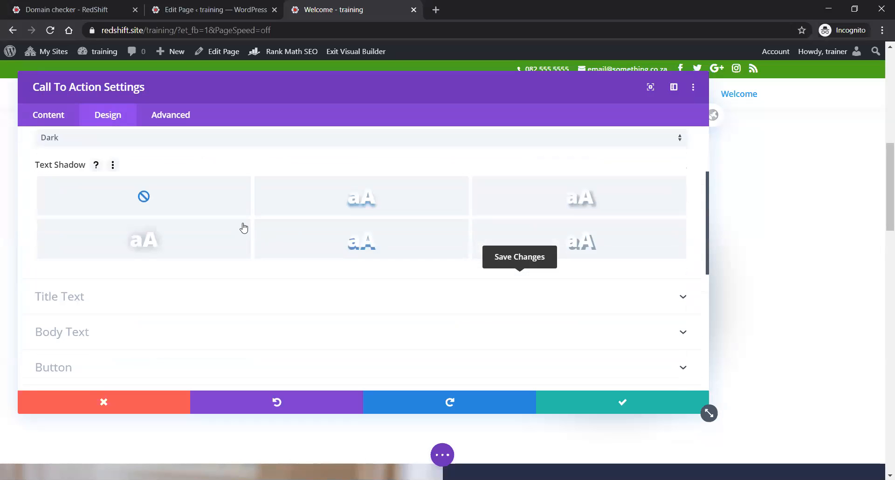
{"action": "scroll", "coordinate": [242, 227], "scroll_direction": "down", "scroll_amount": 1}
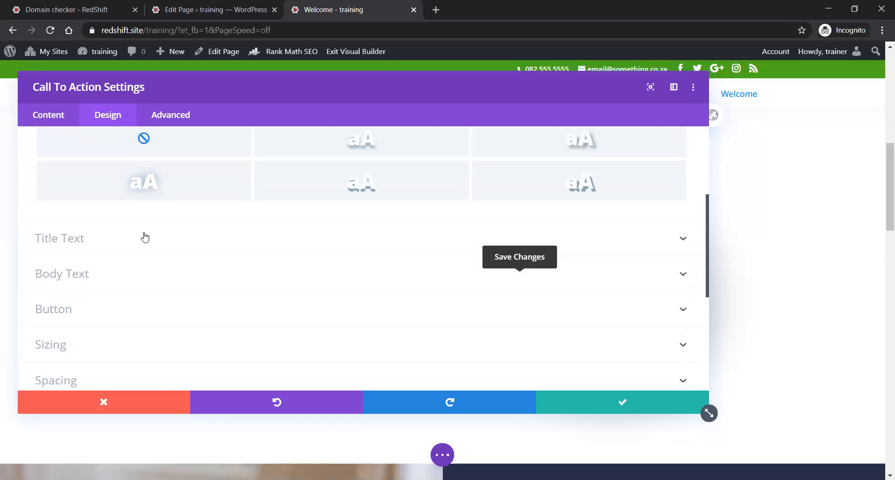
Set the title text alignment of the call to action to centered.
{"action": "left_click", "coordinate": [145, 238]}
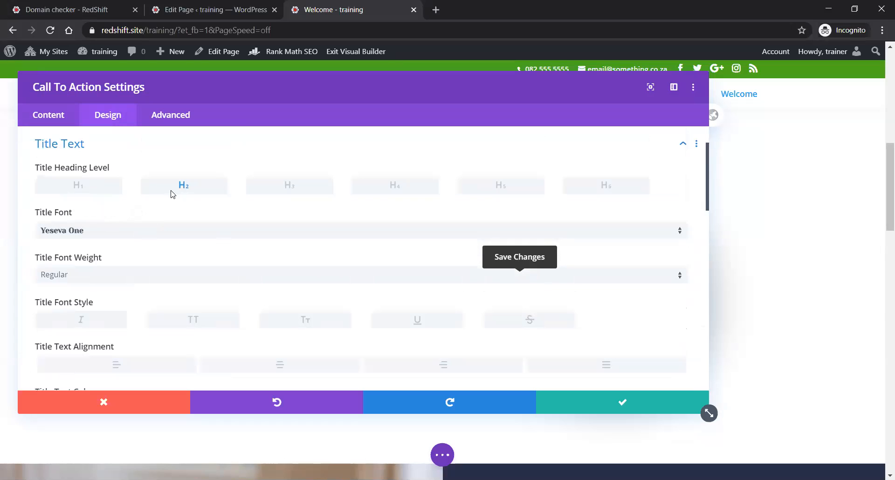
{"action": "scroll", "coordinate": [227, 215], "scroll_direction": "down", "scroll_amount": 2}
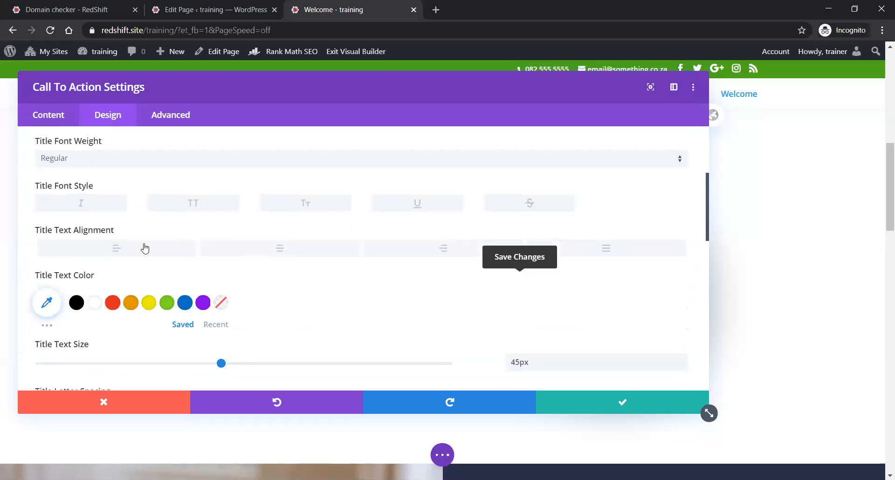
{"action": "scroll", "coordinate": [331, 244], "scroll_direction": "up", "scroll_amount": 1}
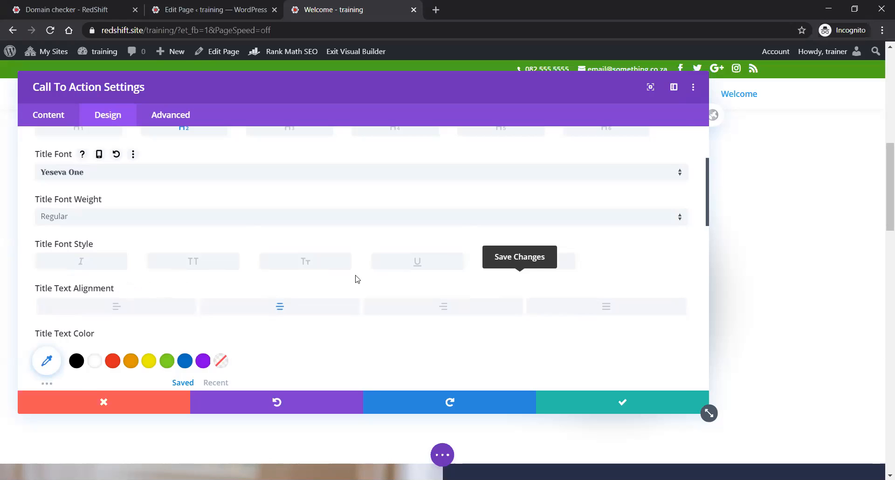
Show the separate desktop, tablet and phone settings for the title text size.
{"action": "scroll", "coordinate": [328, 209], "scroll_direction": "down", "scroll_amount": 2}
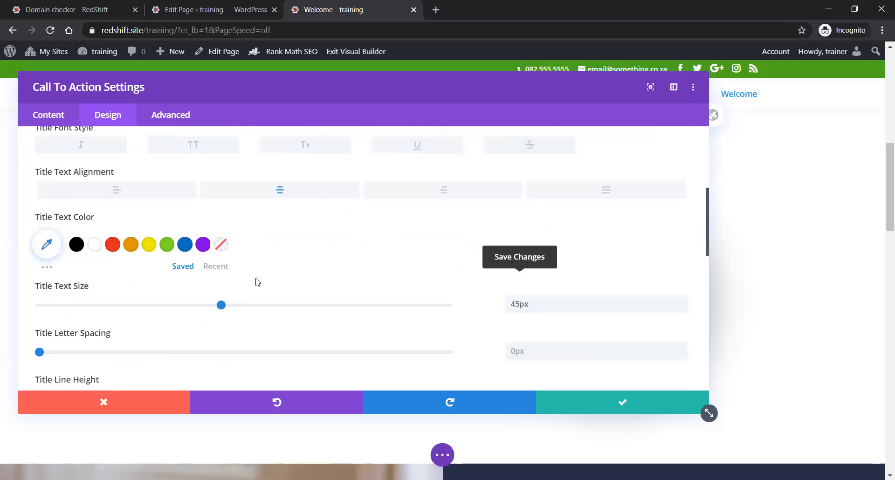
{"action": "scroll", "coordinate": [386, 295], "scroll_direction": "down", "scroll_amount": 2}
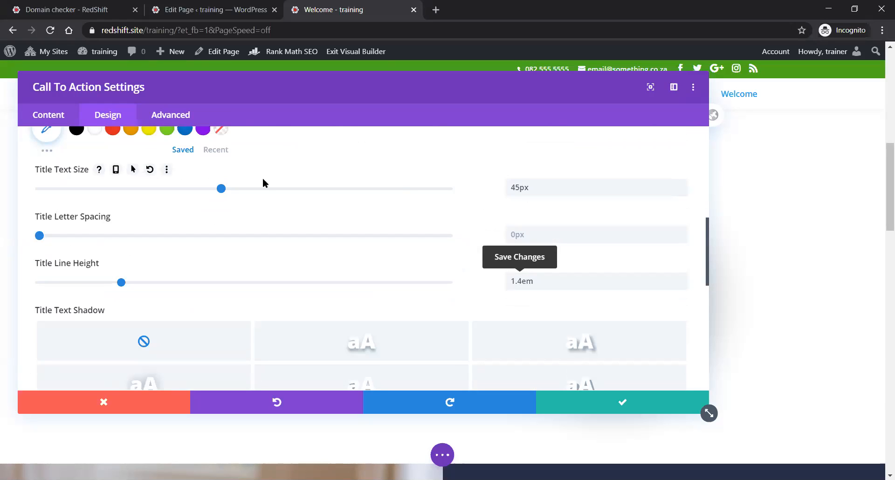
{"action": "left_click", "coordinate": [116, 170]}
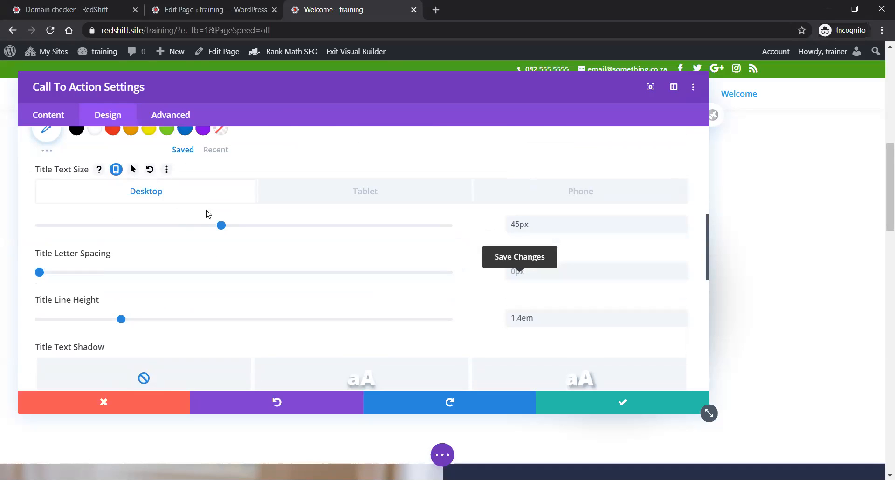
Set the call to action's title text size to 38px for tablet and 34px for phone.
{"action": "left_click", "coordinate": [372, 197]}
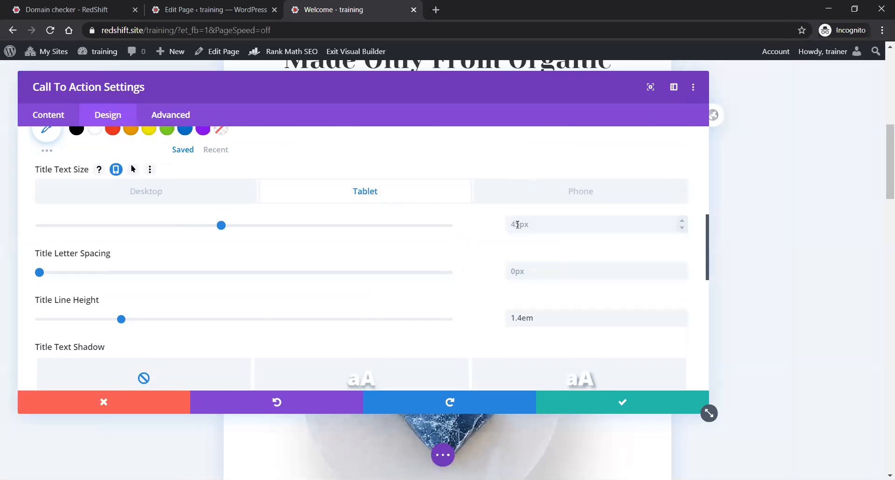
{"action": "left_click", "coordinate": [520, 224]}
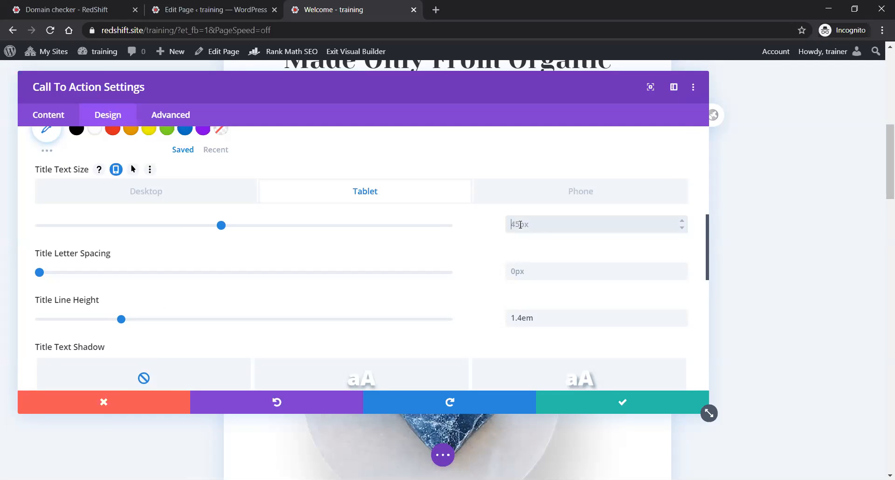
{"action": "key", "text": "ctrl+a"}
{"action": "type", "text": "38"}
{"action": "left_click", "coordinate": [569, 193]}
{"action": "left_click", "coordinate": [513, 225]}
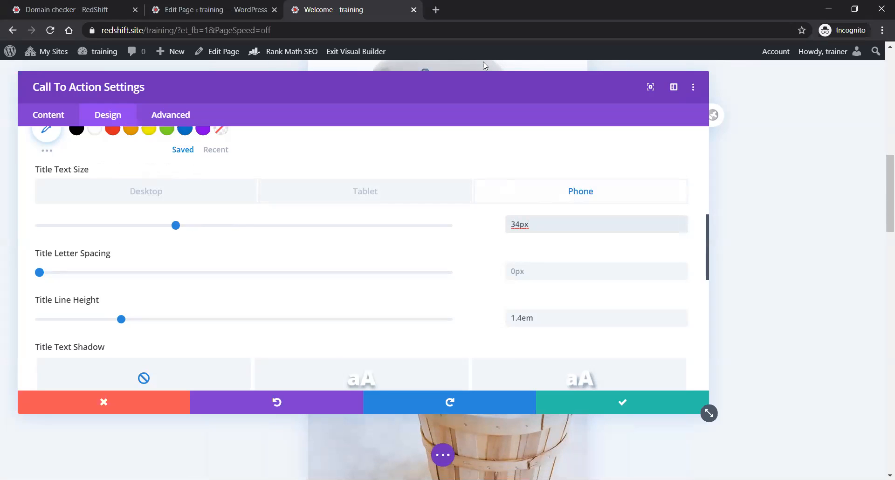
Shrink the call to action settings window and move it off the page preview to compare the title's phone and tablet views.
{"action": "left_click_drag", "start_coordinate": [468, 88], "coordinate": [551, 127]}
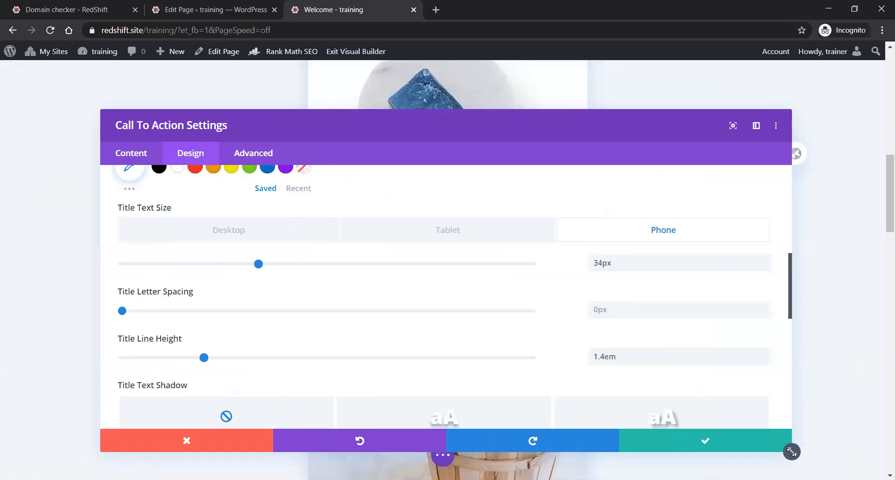
{"action": "left_click_drag", "start_coordinate": [792, 455], "coordinate": [315, 440]}
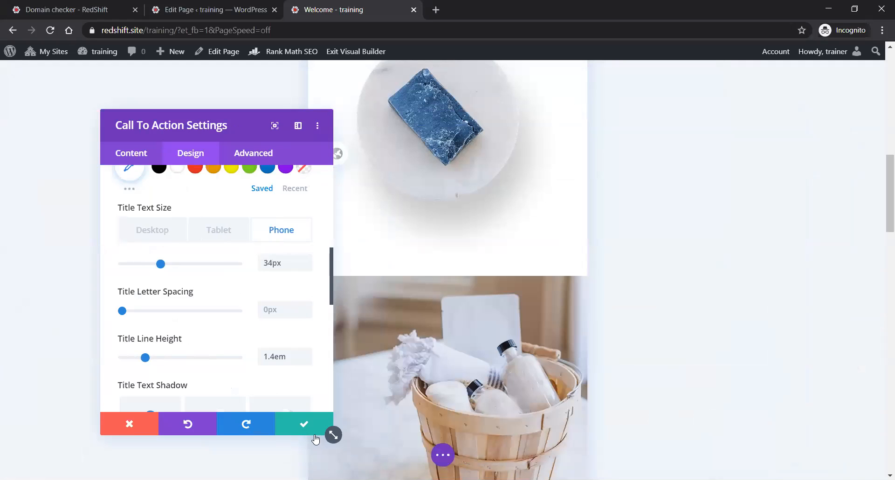
{"action": "left_click_drag", "start_coordinate": [178, 125], "coordinate": [81, 92]}
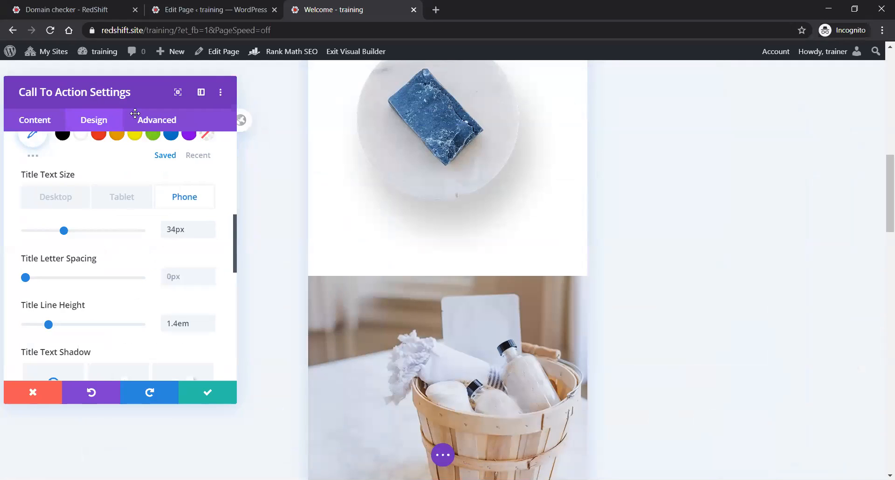
{"action": "scroll", "coordinate": [493, 311], "scroll_direction": "up", "scroll_amount": 10}
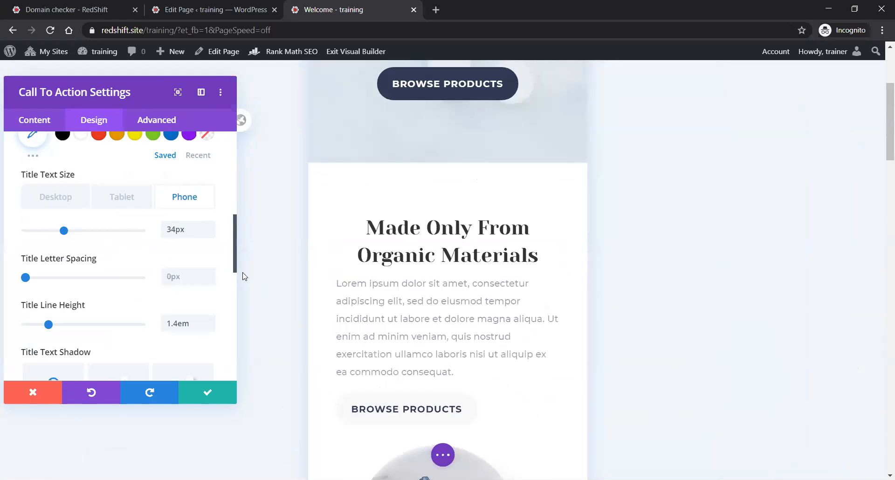
{"action": "left_click", "coordinate": [117, 199]}
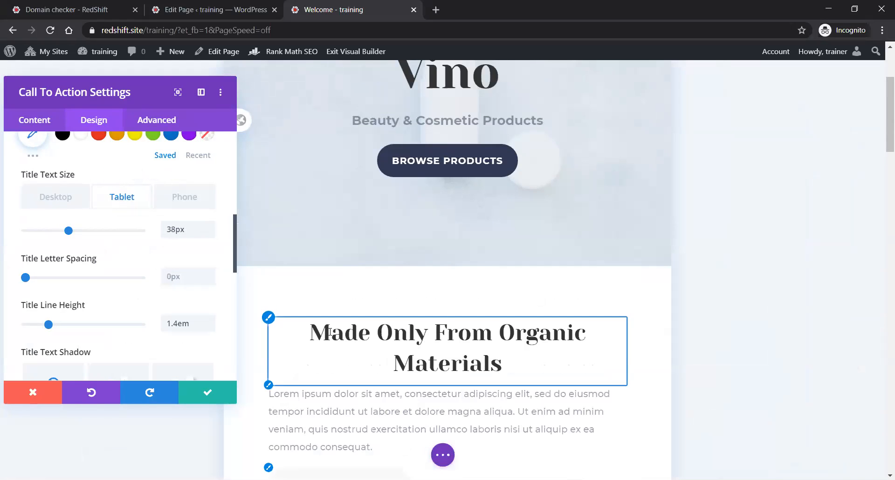
Enlarge the Call To Action settings window until its option groups show side by side, and save the module's changes.
{"action": "scroll", "coordinate": [387, 281], "scroll_direction": "down", "scroll_amount": 1}
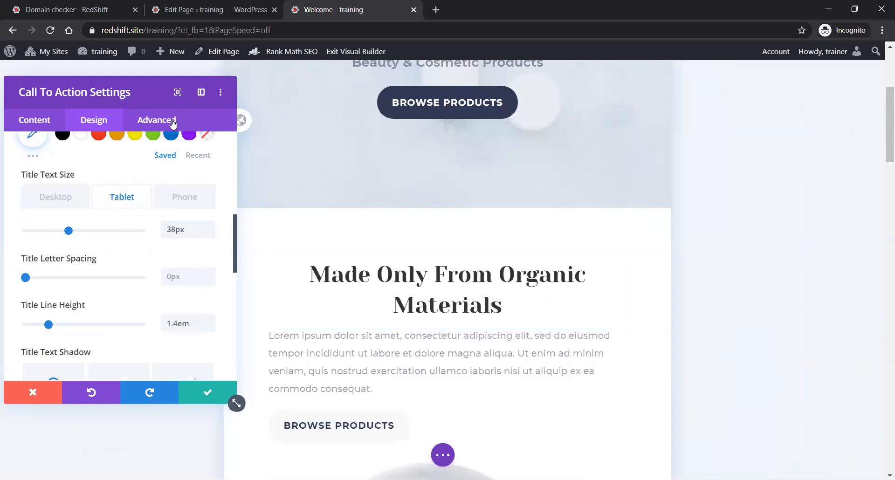
{"action": "left_click_drag", "start_coordinate": [235, 402], "coordinate": [782, 435]}
{"action": "left_click", "coordinate": [670, 424]}
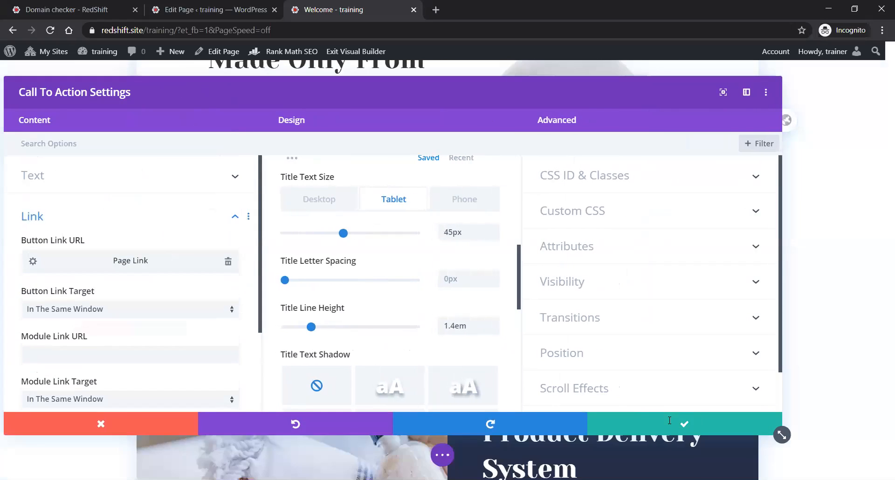
Reopen the settings of the "Made Only From Organic Materials" call to action and resize the window to a narrower, taller single-column layout.
{"action": "scroll", "coordinate": [573, 284], "scroll_direction": "up", "scroll_amount": 4}
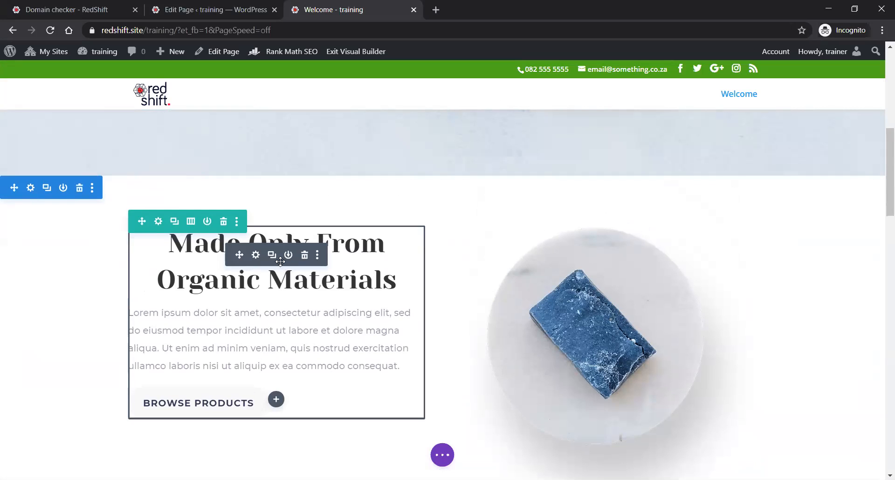
{"action": "left_click", "coordinate": [255, 256]}
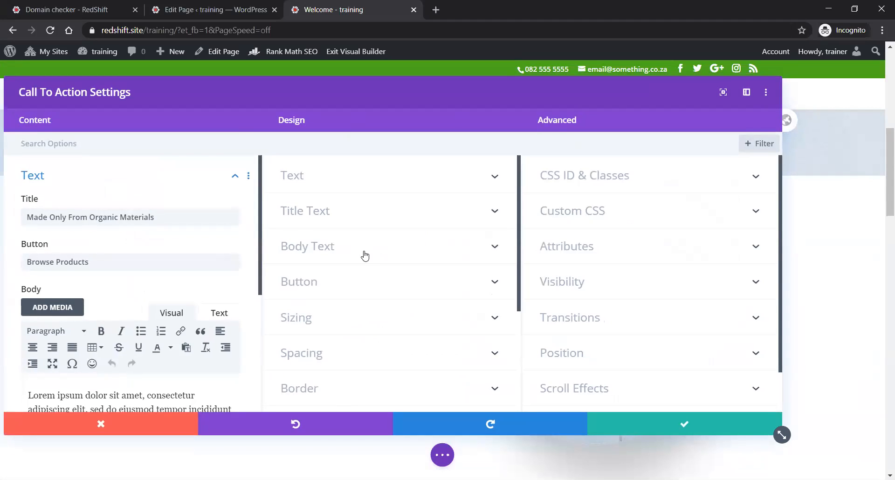
{"action": "scroll", "coordinate": [366, 256], "scroll_direction": "down", "scroll_amount": 3}
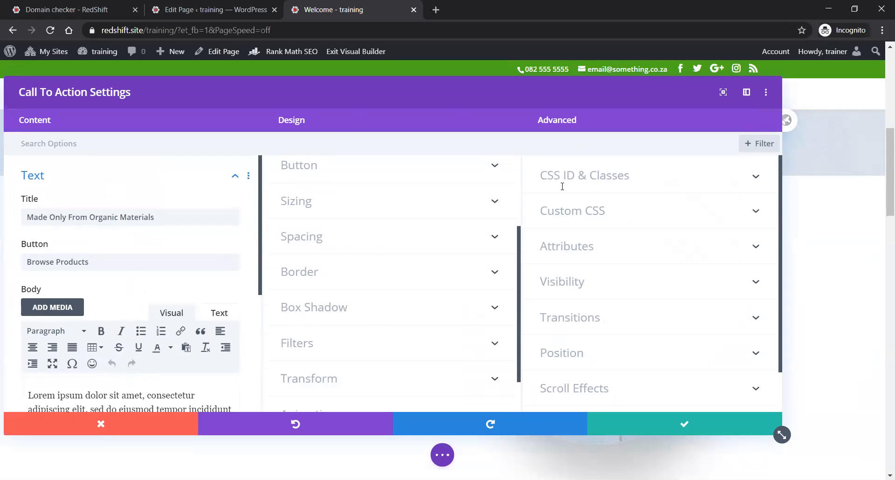
{"action": "left_click_drag", "start_coordinate": [782, 435], "coordinate": [669, 473]}
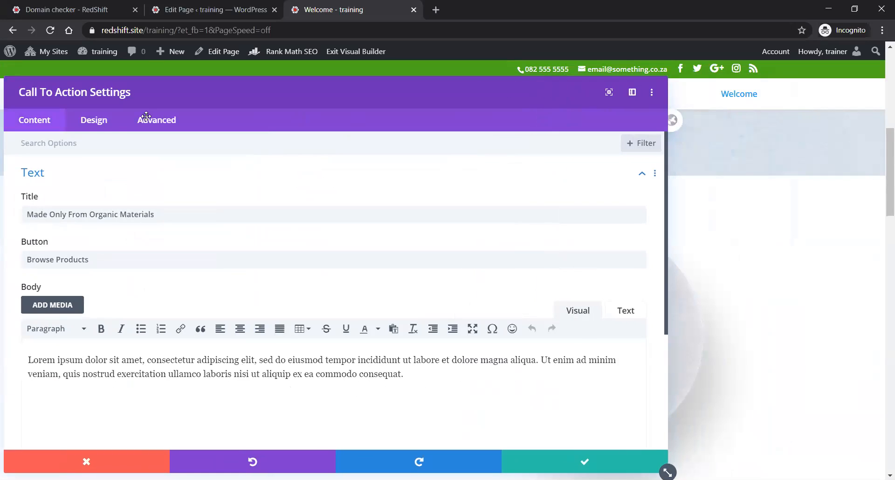
Set the desktop button text color to red in the call to action's button design options.
{"action": "left_click", "coordinate": [98, 119]}
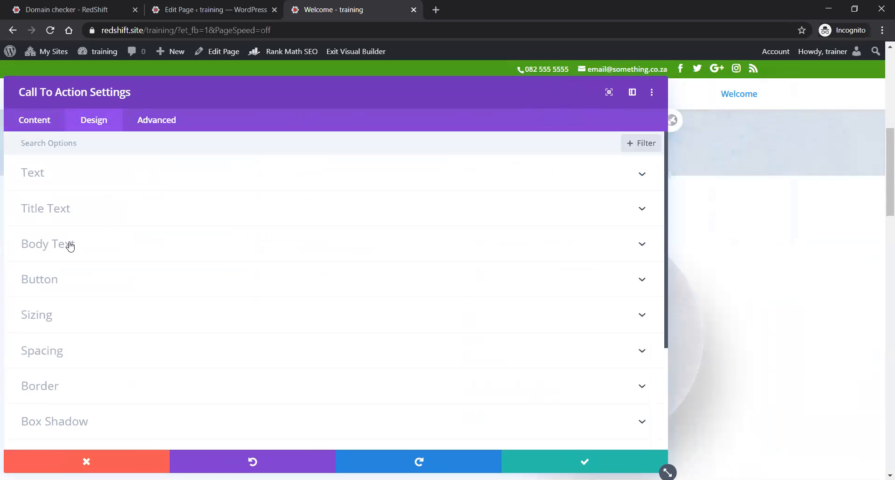
{"action": "scroll", "coordinate": [50, 244], "scroll_direction": "down", "scroll_amount": 1}
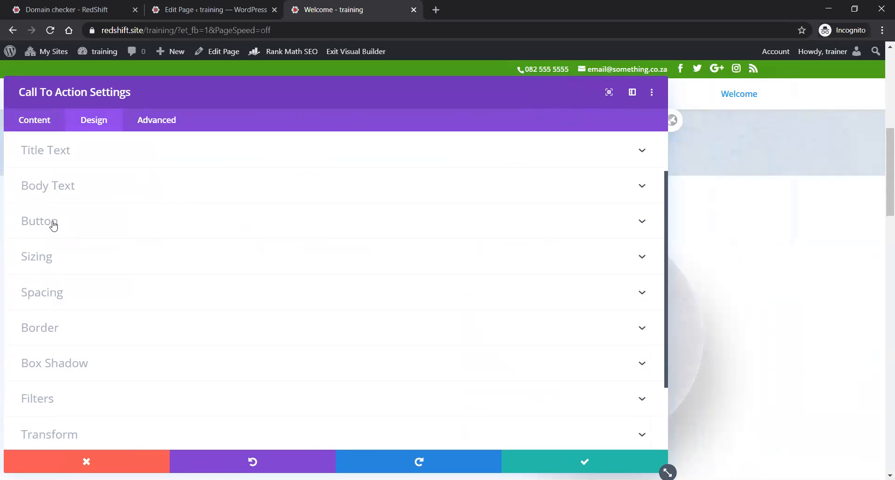
{"action": "left_click", "coordinate": [52, 222]}
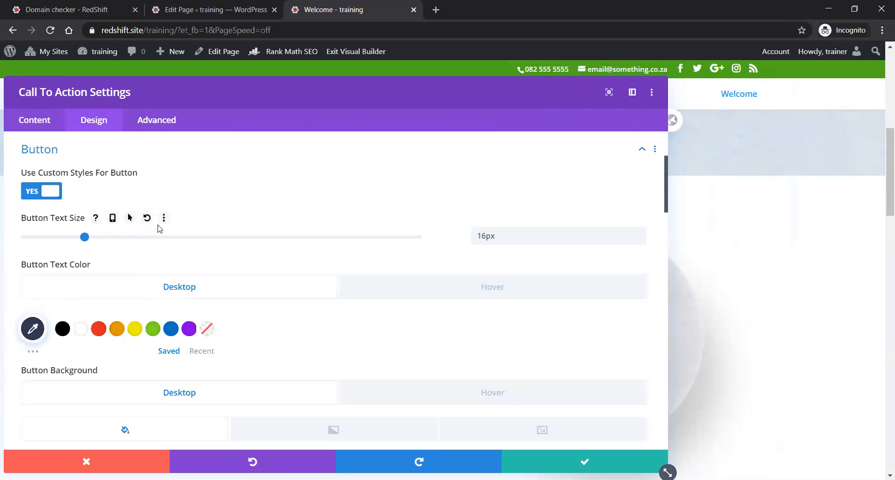
{"action": "scroll", "coordinate": [159, 233], "scroll_direction": "down", "scroll_amount": 1}
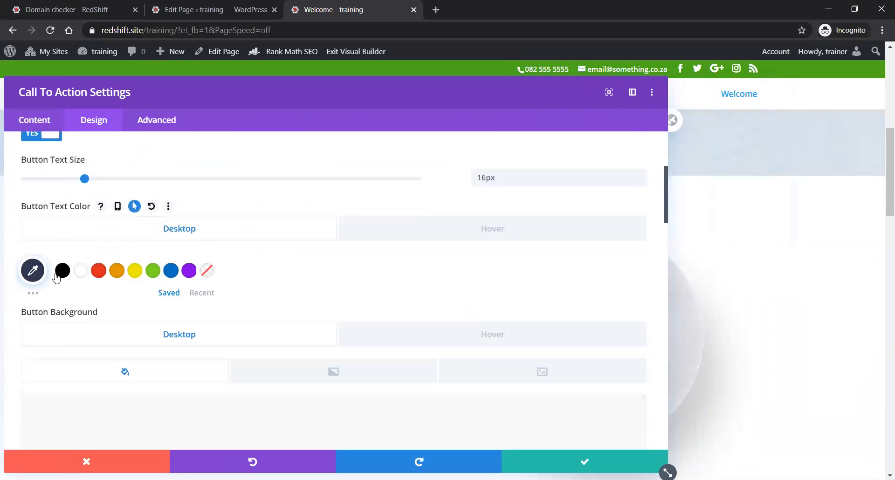
{"action": "left_click", "coordinate": [98, 273]}
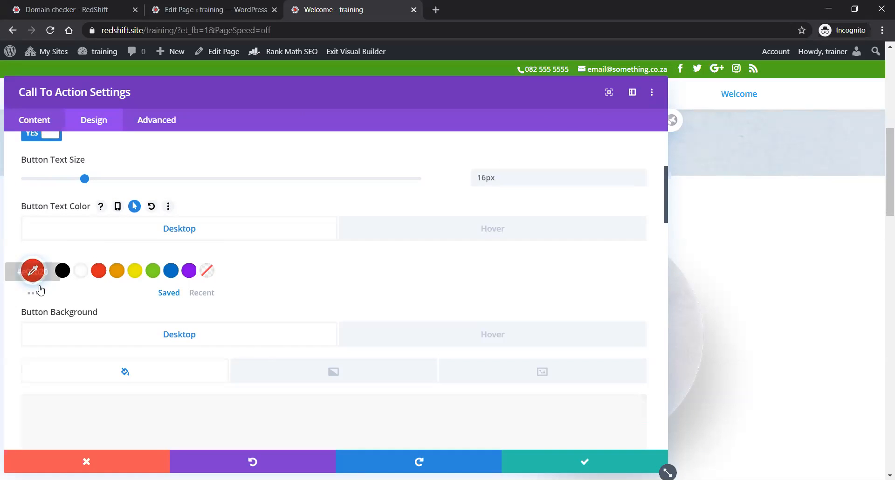
Apply the first box shadow preset after None to the call to action's button.
{"action": "scroll", "coordinate": [126, 300], "scroll_direction": "down", "scroll_amount": 5}
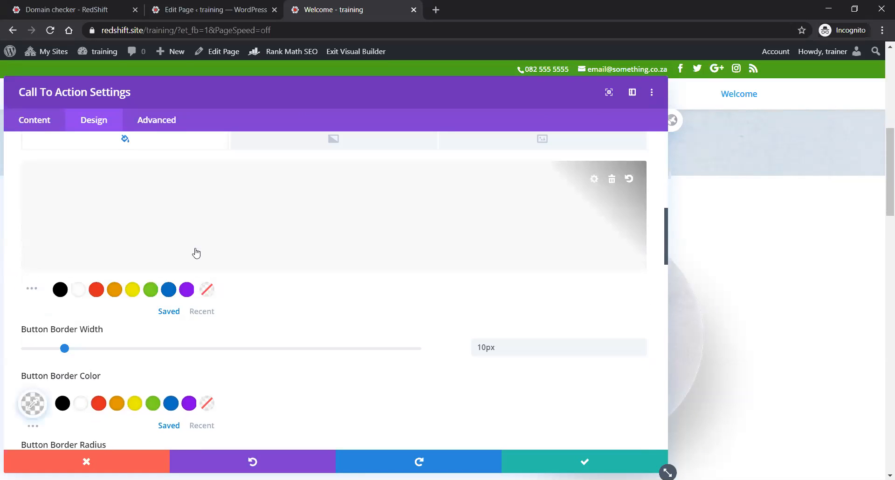
{"action": "scroll", "coordinate": [134, 314], "scroll_direction": "down", "scroll_amount": 1}
{"action": "scroll", "coordinate": [133, 313], "scroll_direction": "down", "scroll_amount": 2}
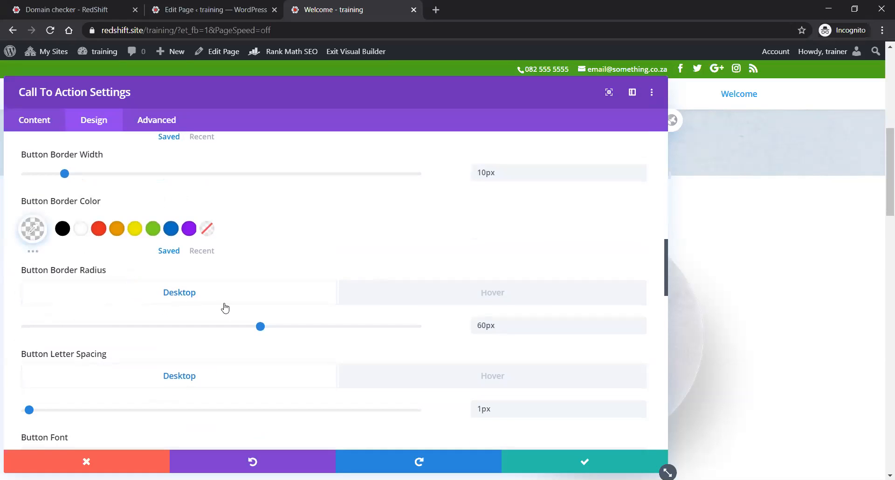
{"action": "scroll", "coordinate": [225, 307], "scroll_direction": "down", "scroll_amount": 2}
{"action": "scroll", "coordinate": [228, 312], "scroll_direction": "down", "scroll_amount": 1}
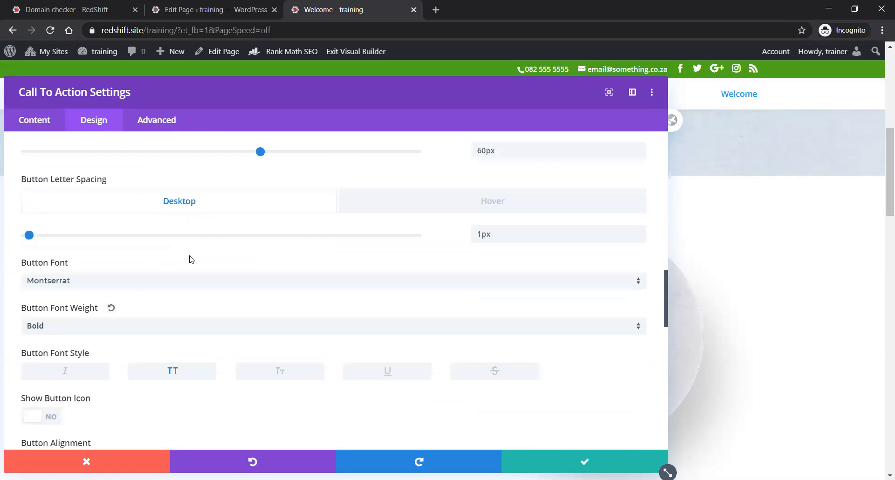
{"action": "scroll", "coordinate": [208, 260], "scroll_direction": "down", "scroll_amount": 1}
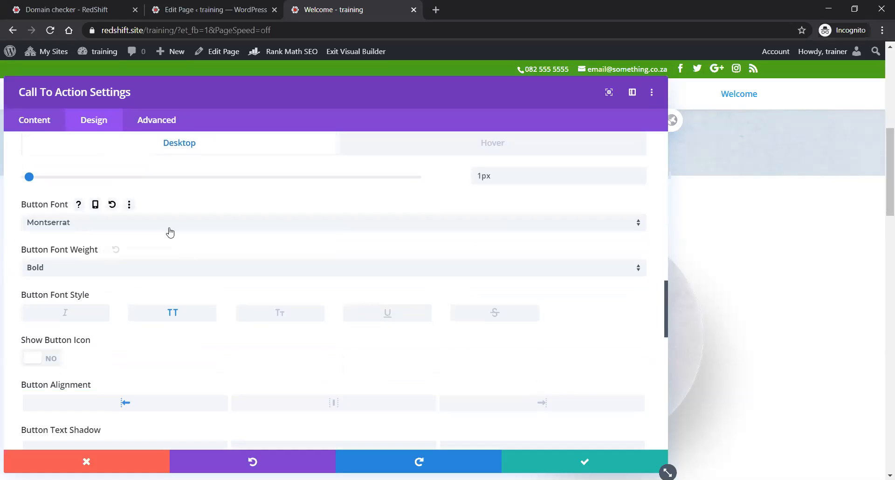
{"action": "scroll", "coordinate": [189, 227], "scroll_direction": "down", "scroll_amount": 1}
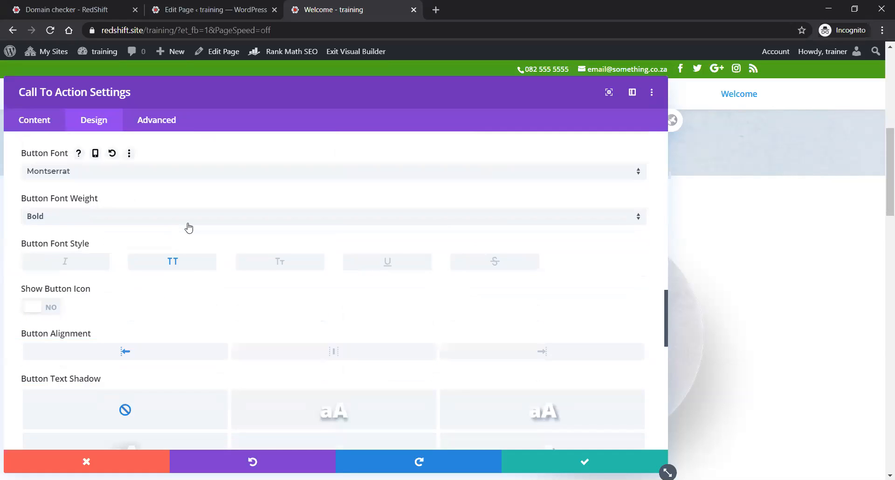
{"action": "scroll", "coordinate": [189, 227], "scroll_direction": "down", "scroll_amount": 6}
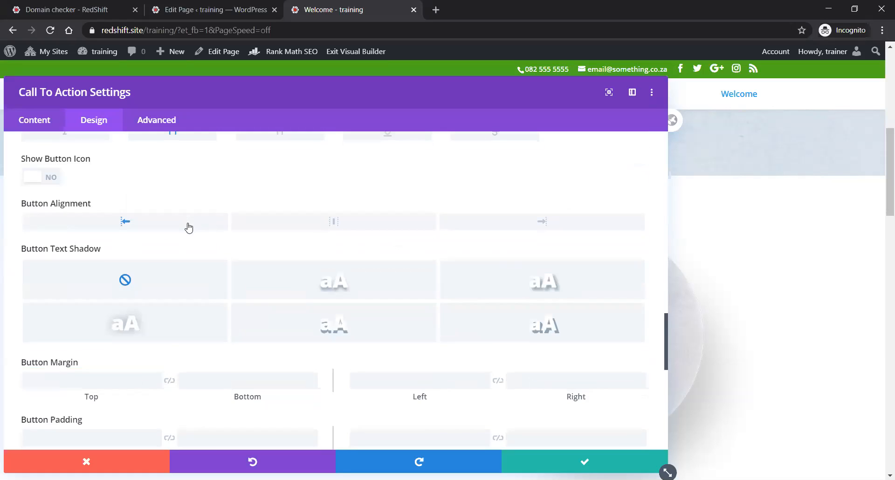
{"action": "scroll", "coordinate": [189, 228], "scroll_direction": "down", "scroll_amount": 1}
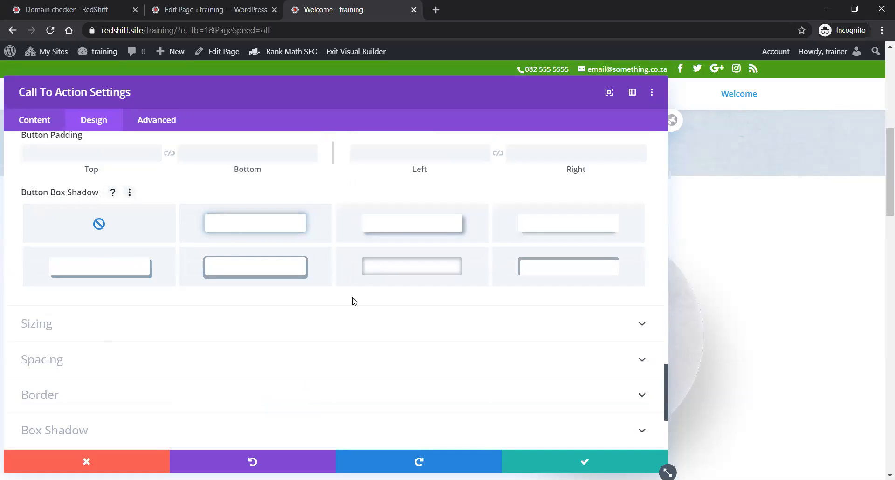
{"action": "left_click", "coordinate": [273, 233]}
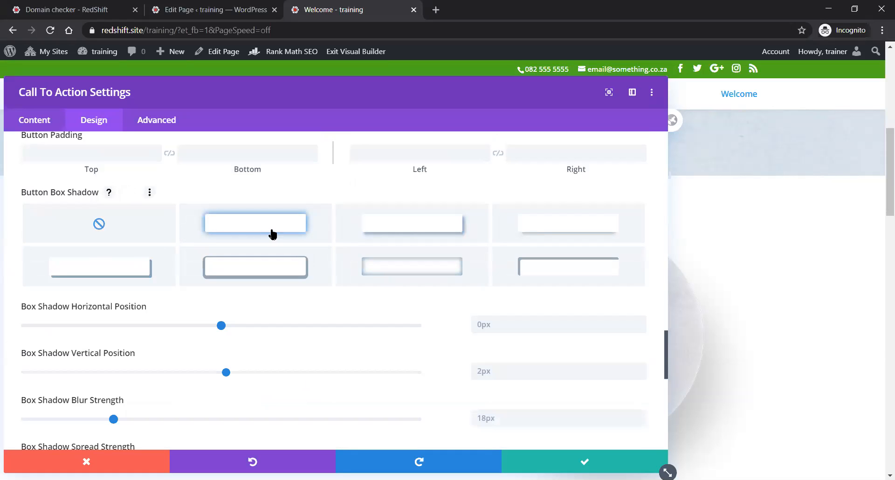
{"action": "scroll", "coordinate": [233, 289], "scroll_direction": "down", "scroll_amount": 4}
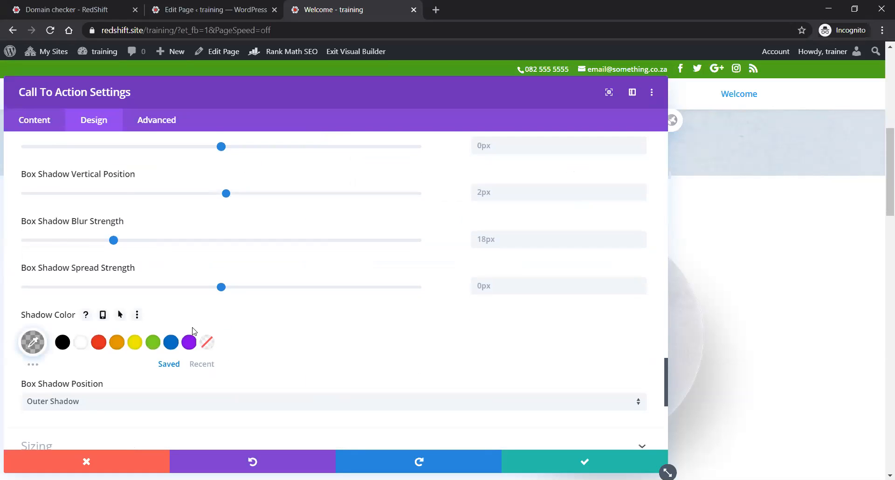
Examine the module's margin and padding options in its Spacing design settings.
{"action": "scroll", "coordinate": [193, 331], "scroll_direction": "down", "scroll_amount": 5}
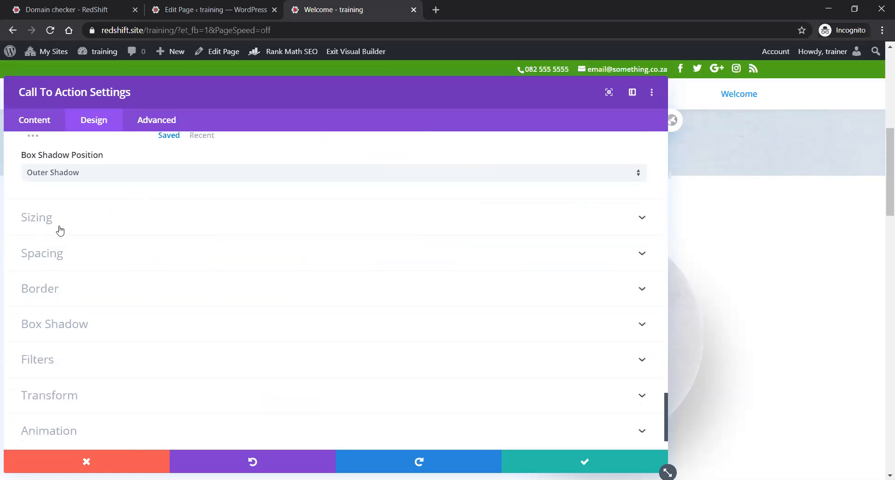
{"action": "left_click", "coordinate": [55, 257]}
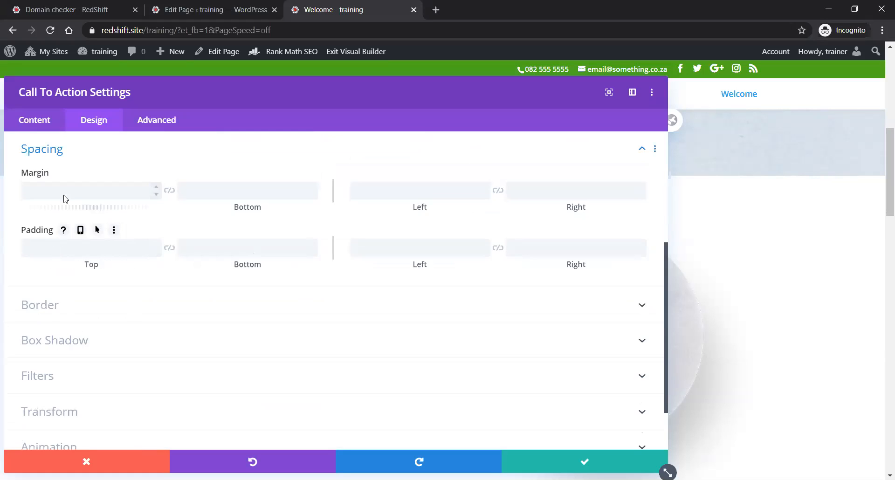
{"action": "scroll", "coordinate": [65, 286], "scroll_direction": "down", "scroll_amount": 1}
{"action": "scroll", "coordinate": [66, 285], "scroll_direction": "down", "scroll_amount": 1}
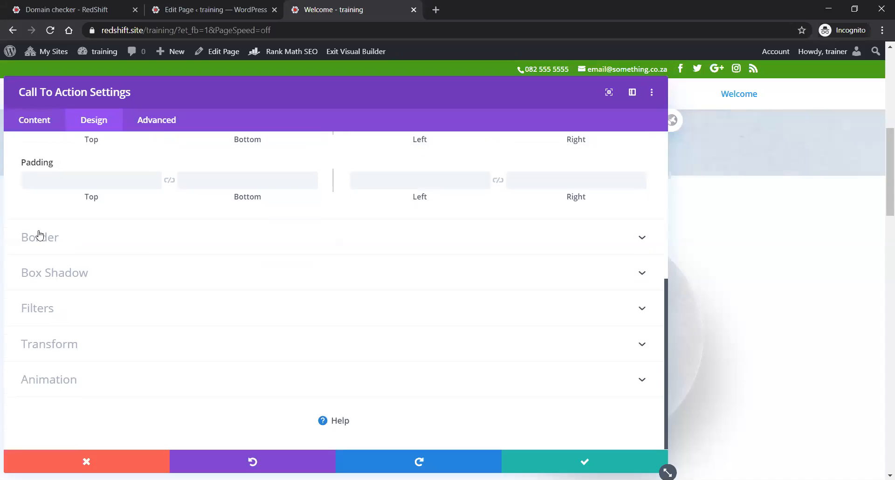
Give the call to action a Fade animation with the Ease-Out speed curve.
{"action": "left_click", "coordinate": [50, 381]}
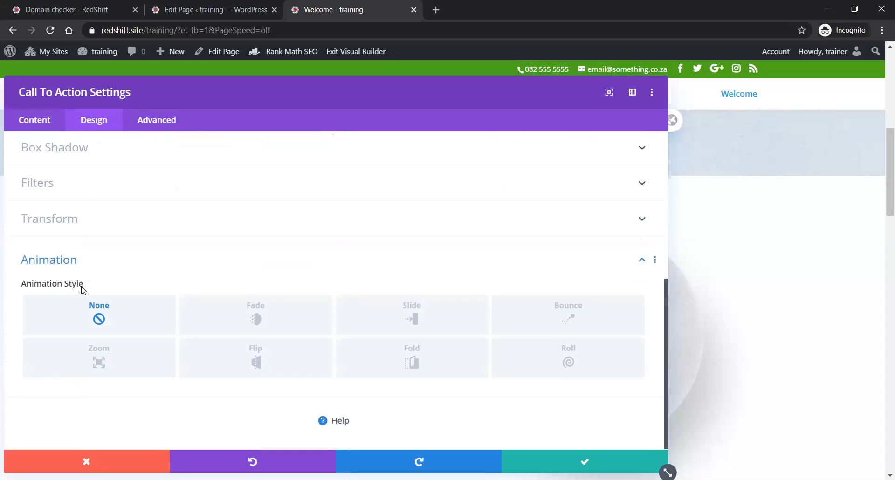
{"action": "left_click", "coordinate": [268, 317]}
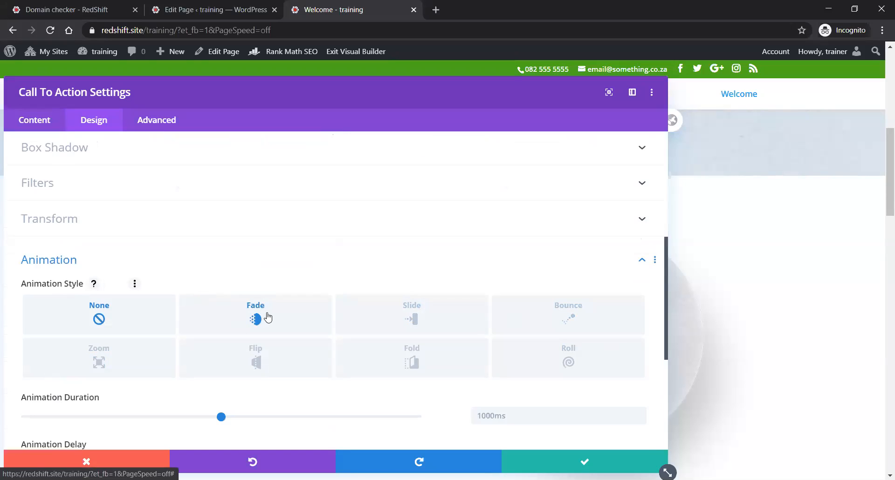
{"action": "scroll", "coordinate": [190, 263], "scroll_direction": "down", "scroll_amount": 4}
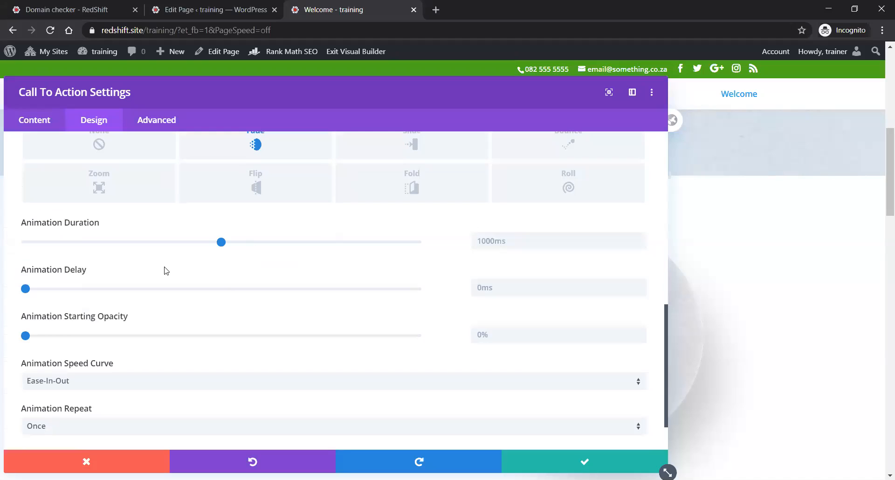
{"action": "scroll", "coordinate": [209, 264], "scroll_direction": "down", "scroll_amount": 2}
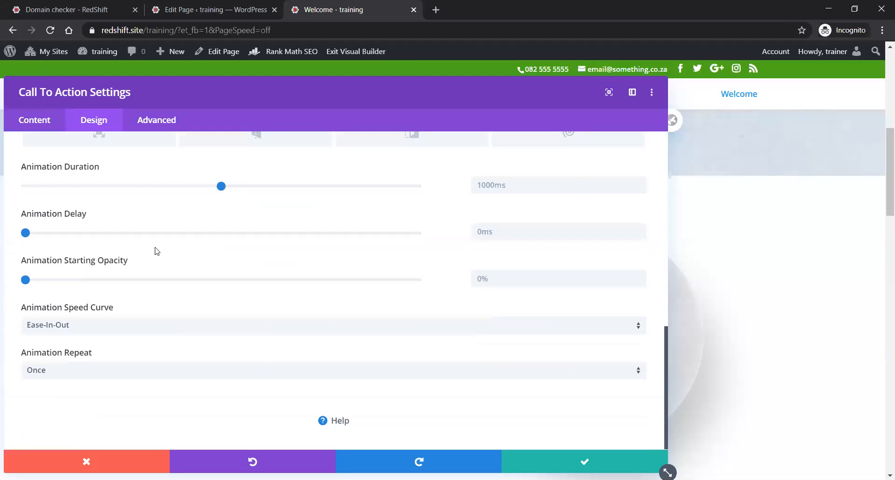
{"action": "left_click", "coordinate": [210, 334]}
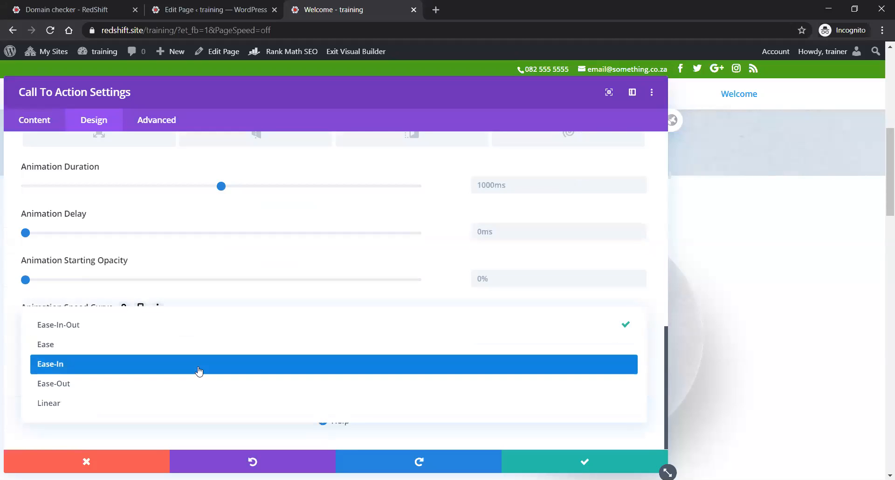
{"action": "left_click", "coordinate": [194, 383]}
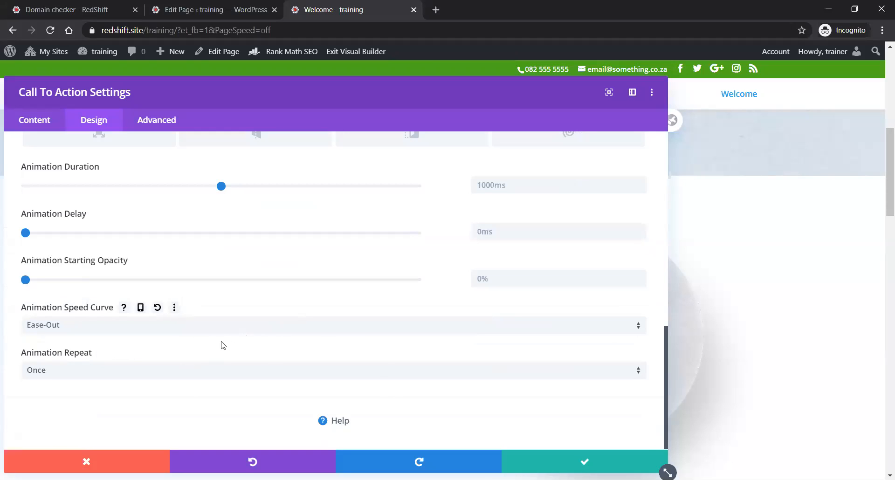
Review the module's advanced Visibility options for disabling it per device, and its Scroll Effects options.
{"action": "scroll", "coordinate": [258, 233], "scroll_direction": "up", "scroll_amount": 2}
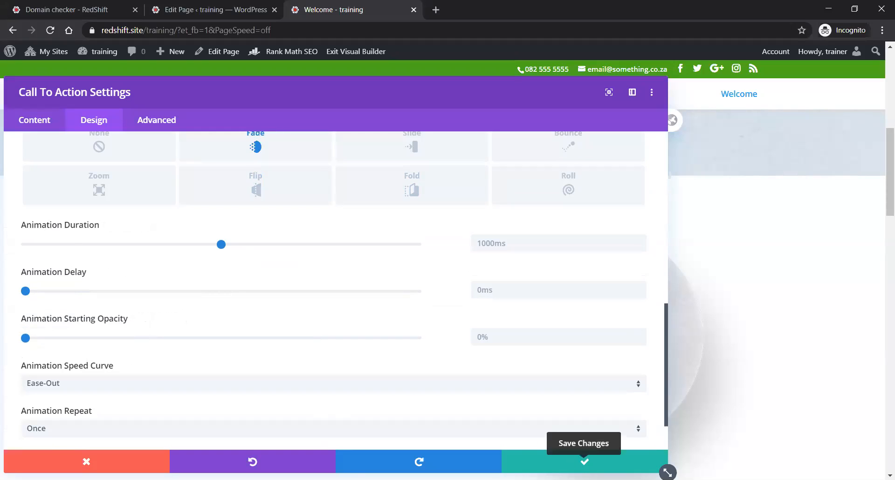
{"action": "scroll", "coordinate": [217, 237], "scroll_direction": "up", "scroll_amount": 6}
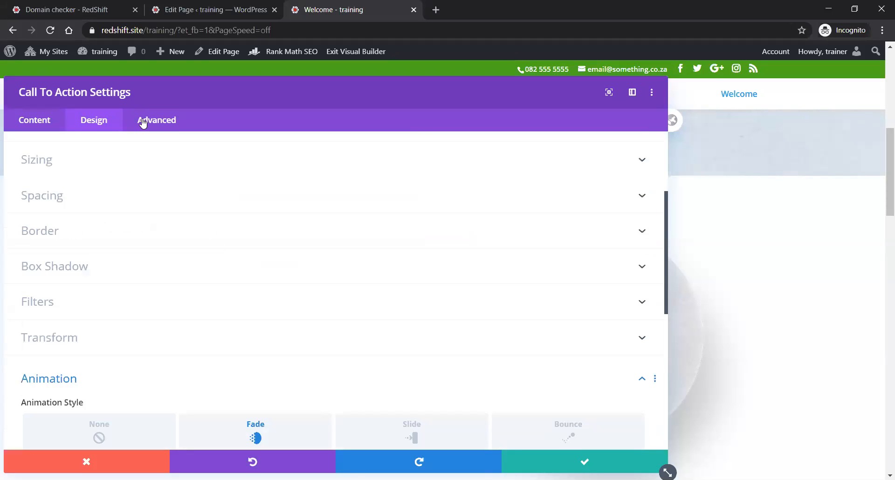
{"action": "left_click", "coordinate": [161, 120]}
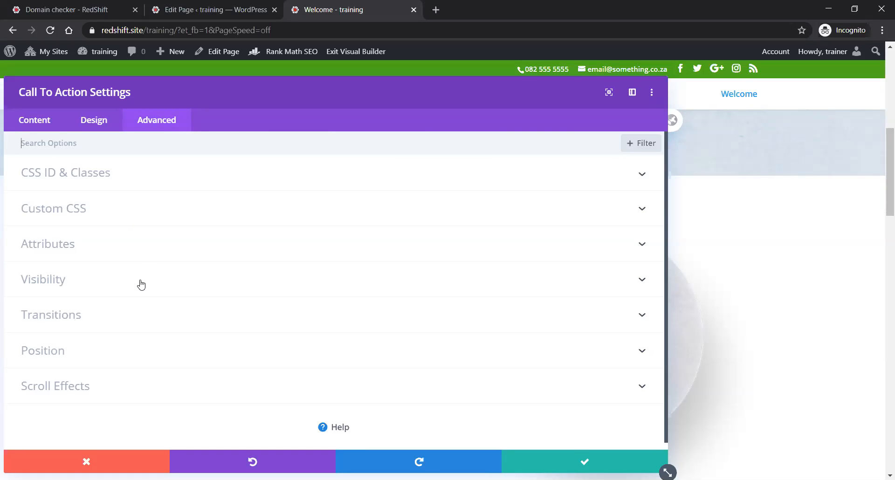
{"action": "left_click", "coordinate": [58, 283]}
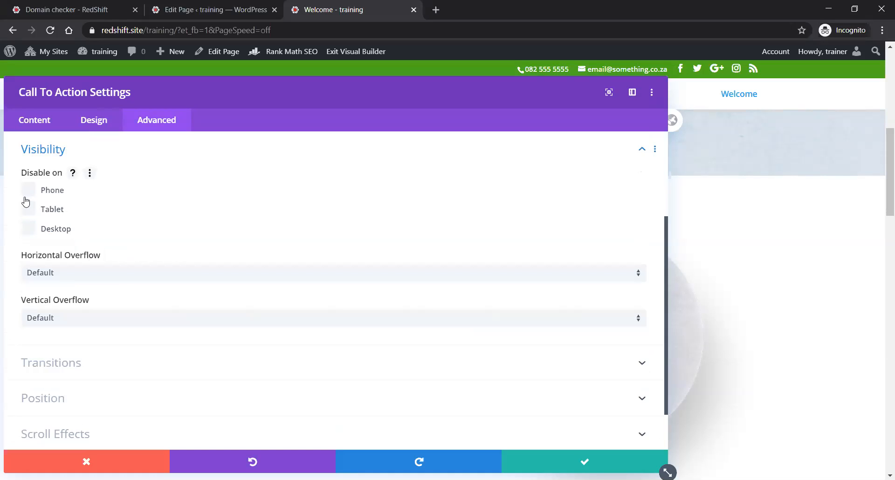
{"action": "left_click", "coordinate": [30, 231]}
{"action": "scroll", "coordinate": [225, 248], "scroll_direction": "down", "scroll_amount": 2}
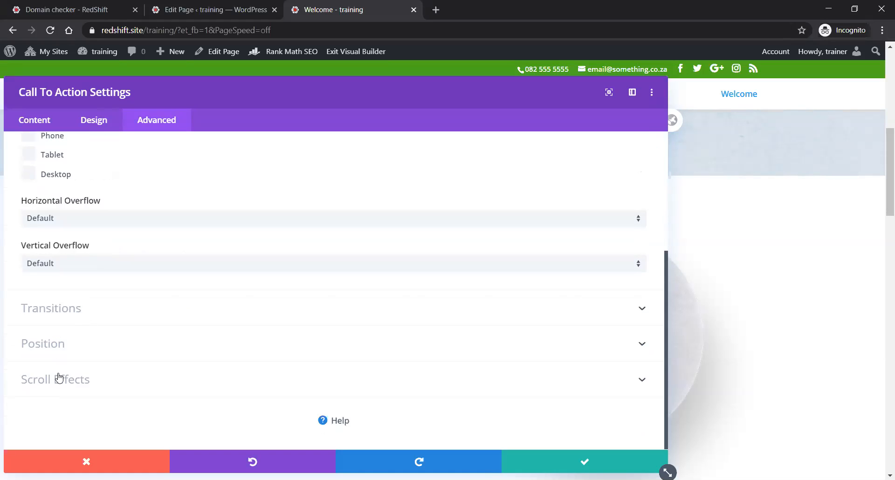
{"action": "left_click", "coordinate": [72, 368]}
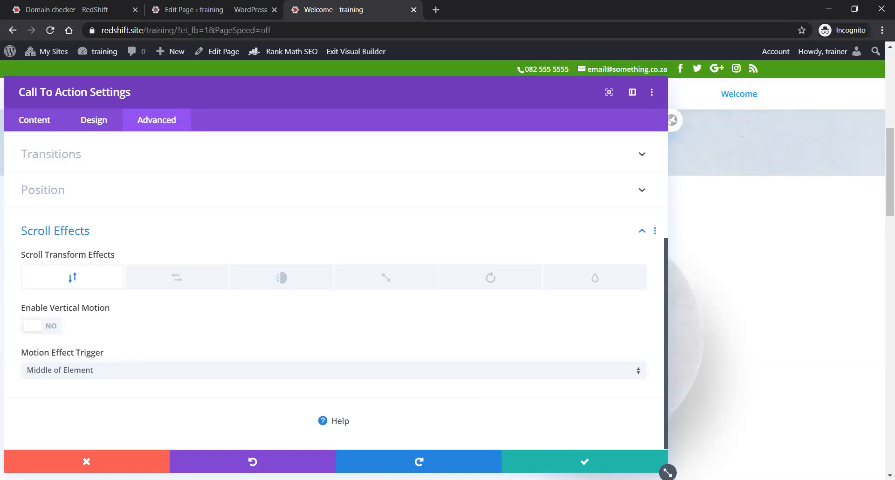
Look at the Call To Action module's help with its video tutorials and close it again.
{"action": "left_click", "coordinate": [324, 422]}
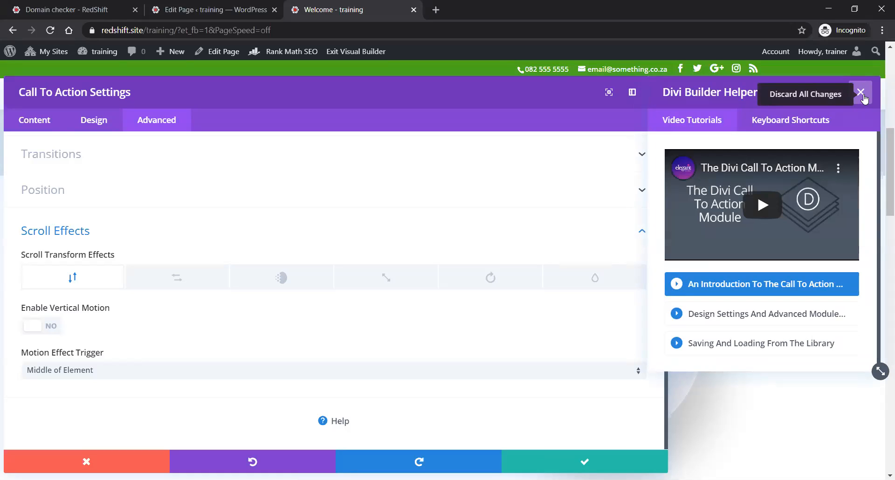
{"action": "left_click", "coordinate": [861, 92]}
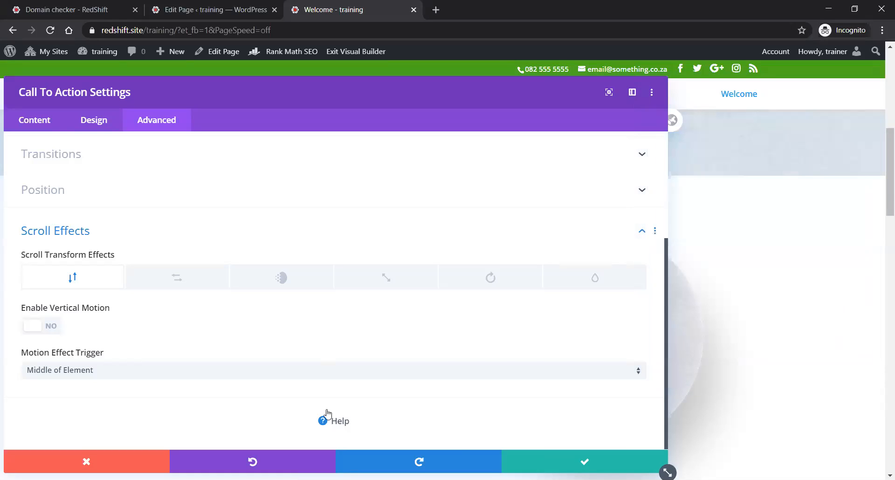
Accept the Call To Action module's settings and save the page.
{"action": "left_click", "coordinate": [582, 463]}
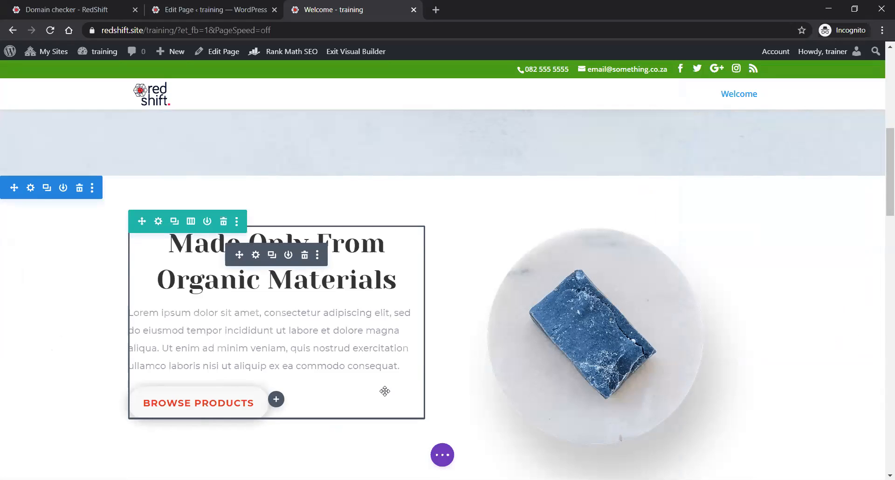
{"action": "left_click", "coordinate": [443, 456]}
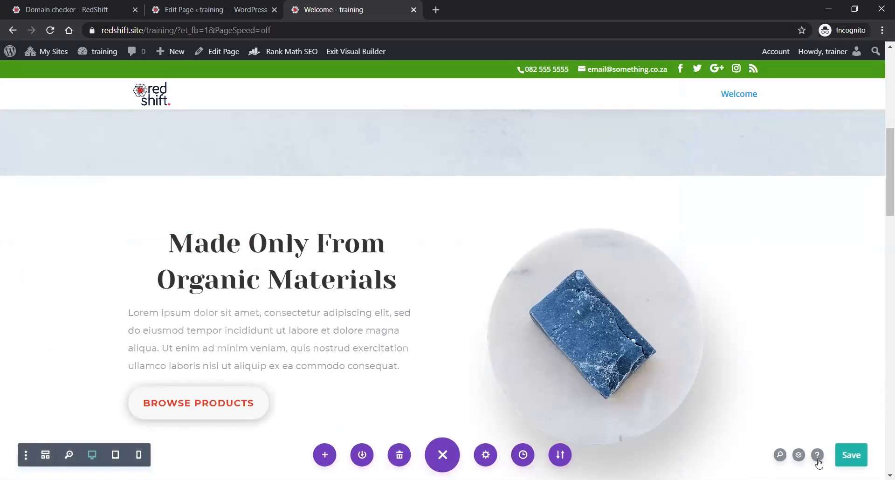
{"action": "left_click", "coordinate": [852, 462]}
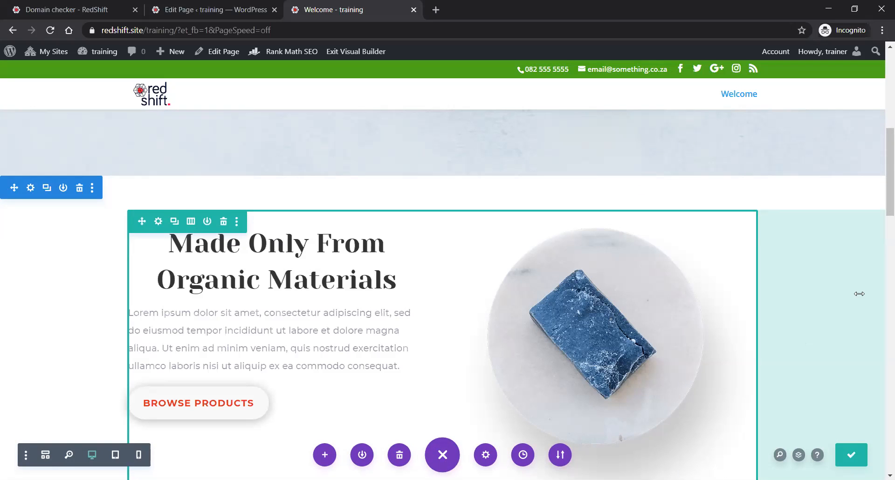
Exit the visual builder and review the styled call to action on the live homepage.
{"action": "left_click", "coordinate": [359, 56]}
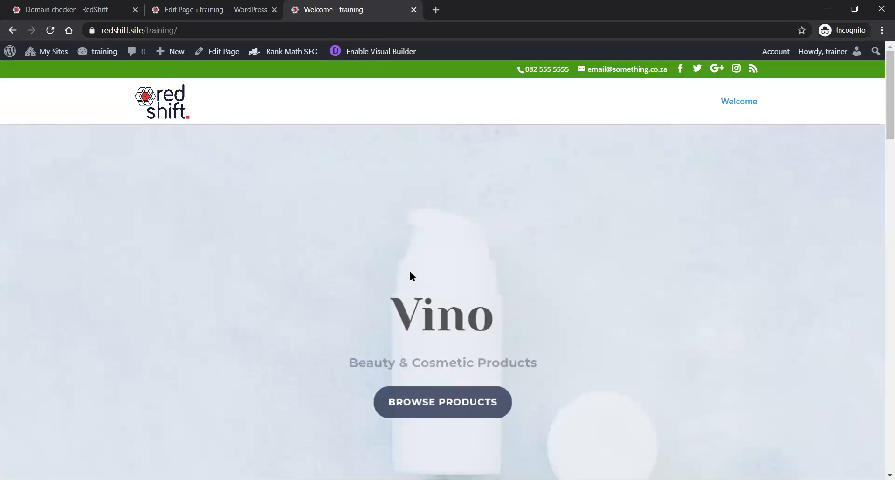
{"action": "scroll", "coordinate": [425, 243], "scroll_direction": "down", "scroll_amount": 8}
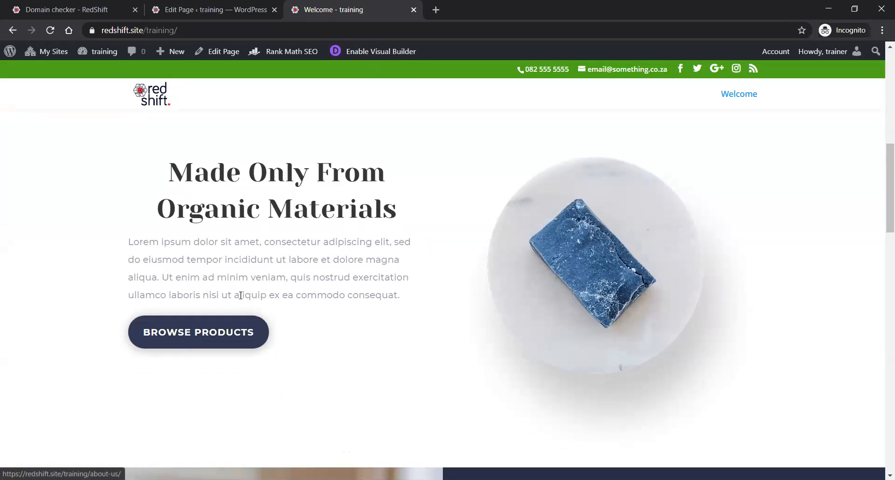
{"action": "scroll", "coordinate": [355, 233], "scroll_direction": "up", "scroll_amount": 5}
{"action": "scroll", "coordinate": [360, 212], "scroll_direction": "up", "scroll_amount": 1}
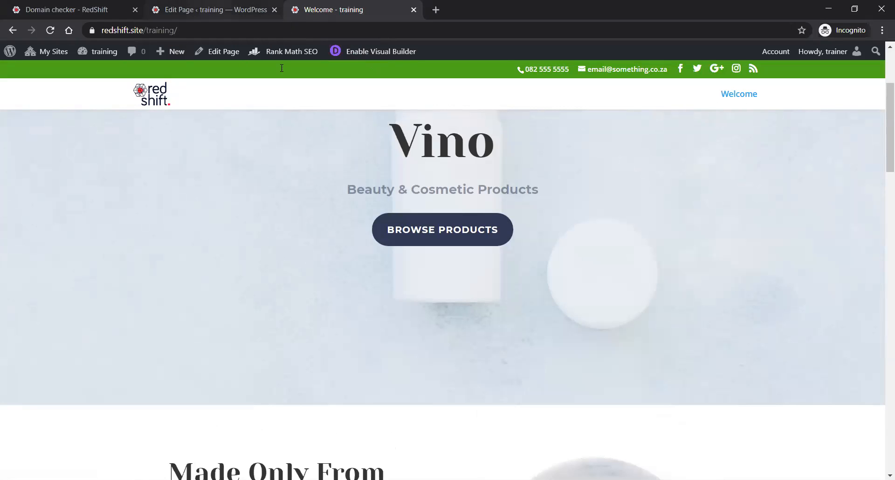
Switch to the WordPress admin, open the menu management page and compare Main menu with the live site's navigation.
{"action": "key", "text": "ctrl+shift+Tab"}
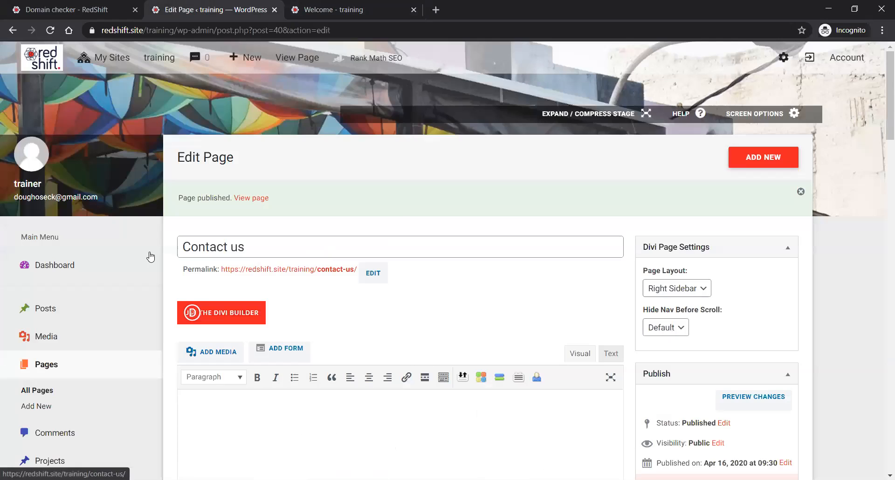
{"action": "scroll", "coordinate": [109, 269], "scroll_direction": "down", "scroll_amount": 4}
{"action": "scroll", "coordinate": [109, 269], "scroll_direction": "down", "scroll_amount": 2}
{"action": "mouse_move", "coordinate": [45, 205]}
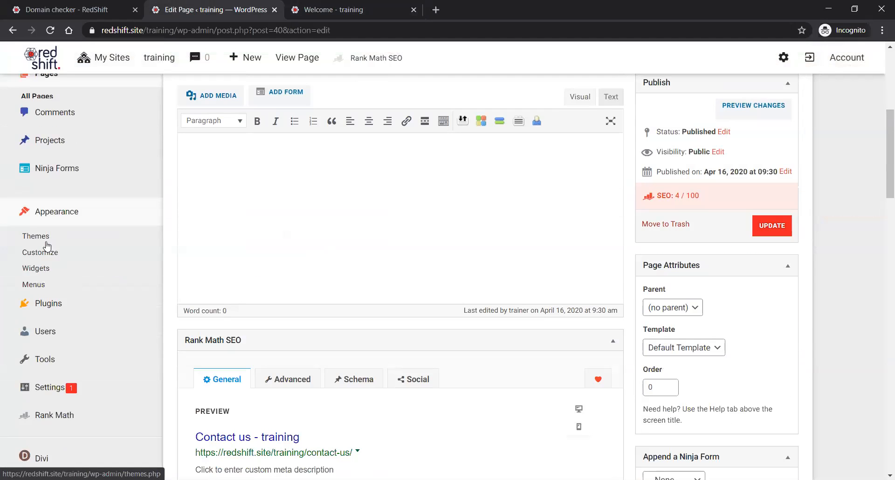
{"action": "left_click", "coordinate": [40, 276]}
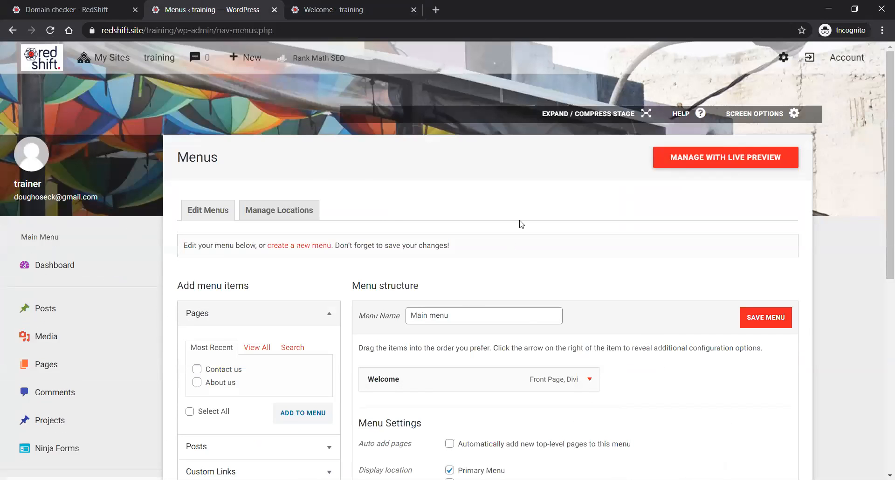
{"action": "scroll", "coordinate": [524, 215], "scroll_direction": "down", "scroll_amount": 3}
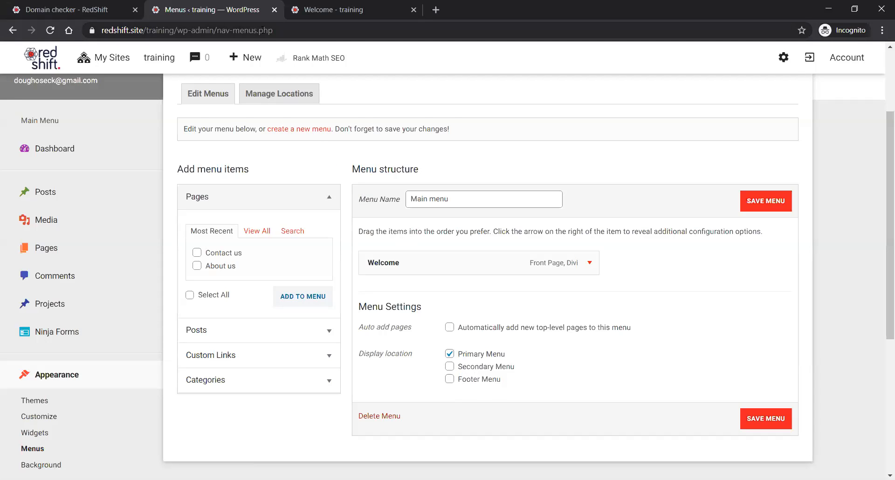
{"action": "left_click", "coordinate": [354, 9]}
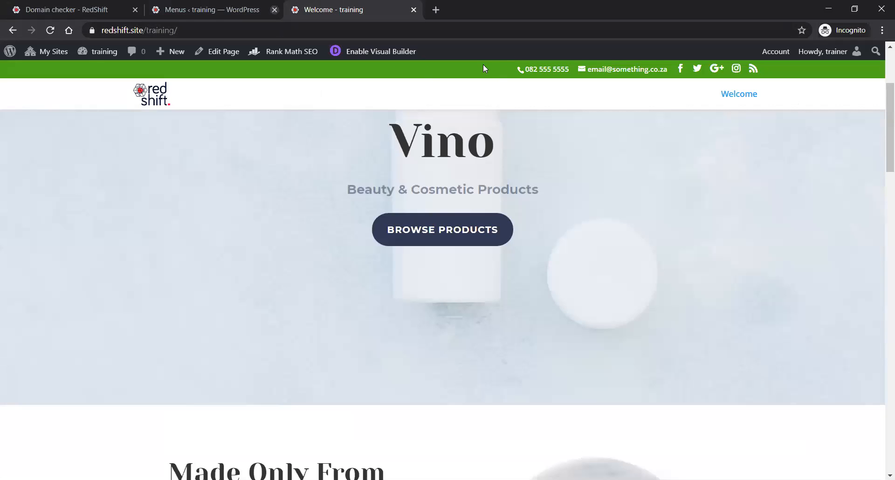
{"action": "left_click", "coordinate": [213, 10]}
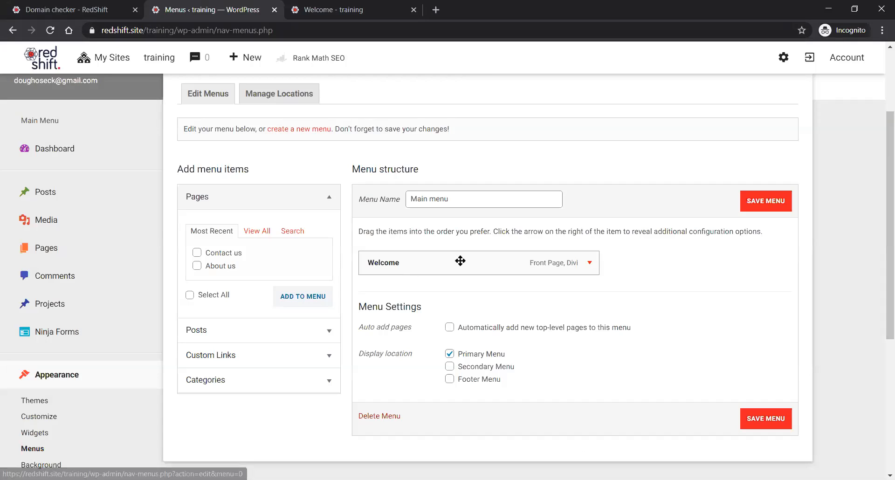
Add the Contact us page to Main menu and save the menu.
{"action": "left_click", "coordinate": [197, 252]}
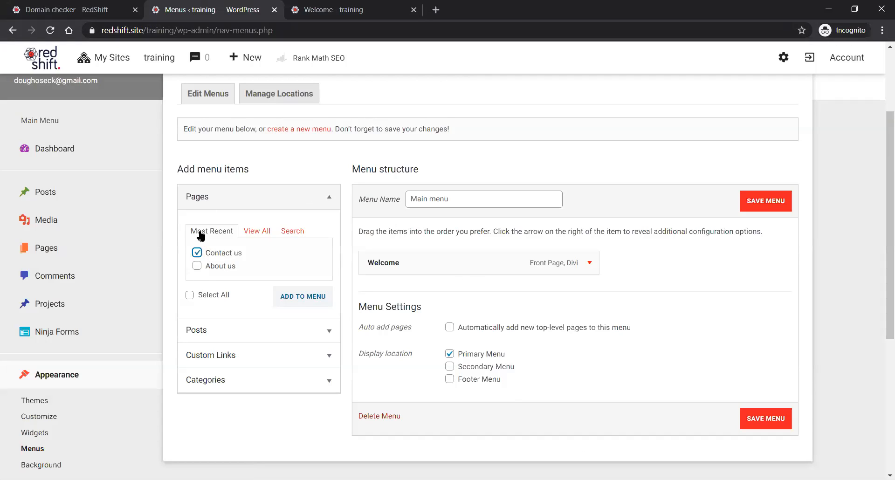
{"action": "left_click", "coordinate": [304, 300]}
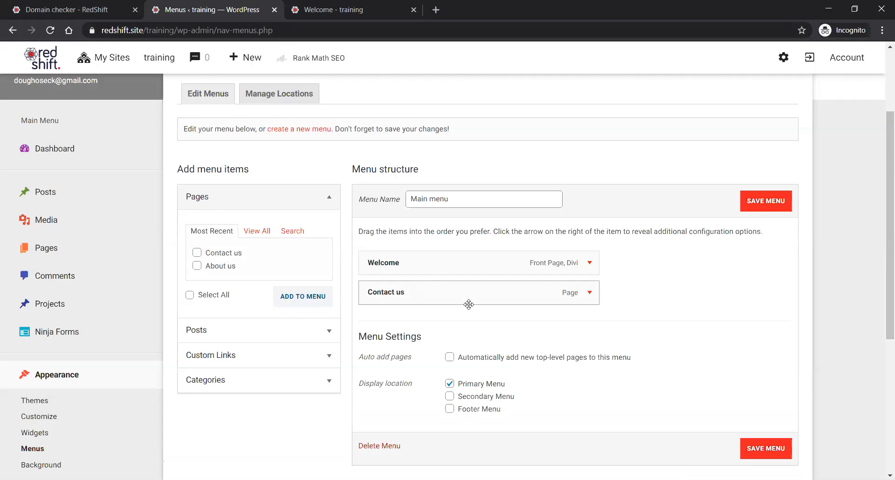
{"action": "left_click", "coordinate": [756, 202]}
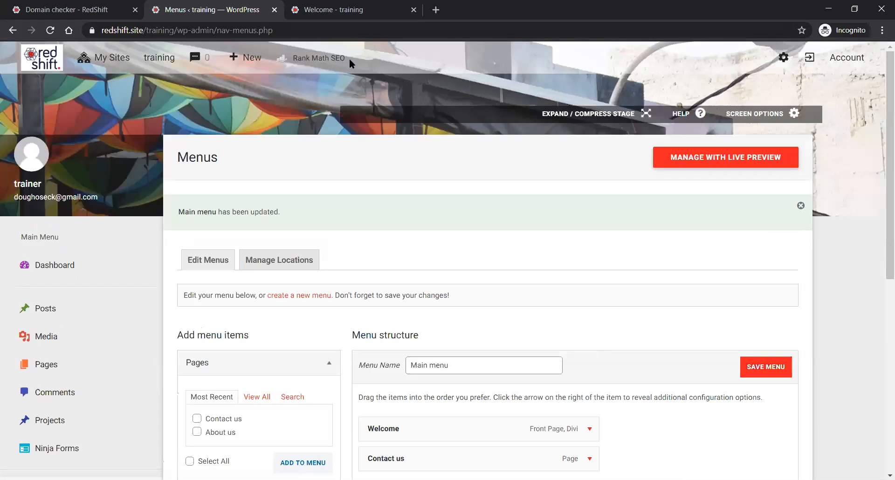
Reload the live homepage to check its main navigation, and return to the menu management page.
{"action": "left_click", "coordinate": [326, 12]}
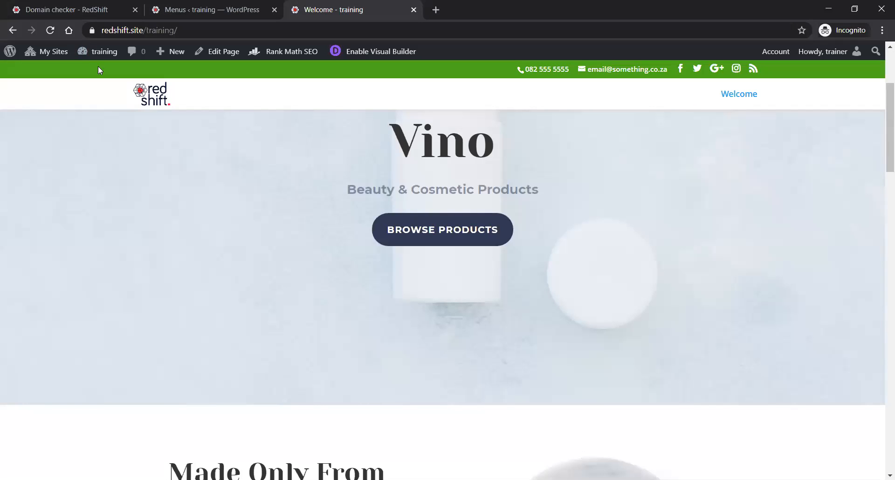
{"action": "left_click", "coordinate": [151, 95]}
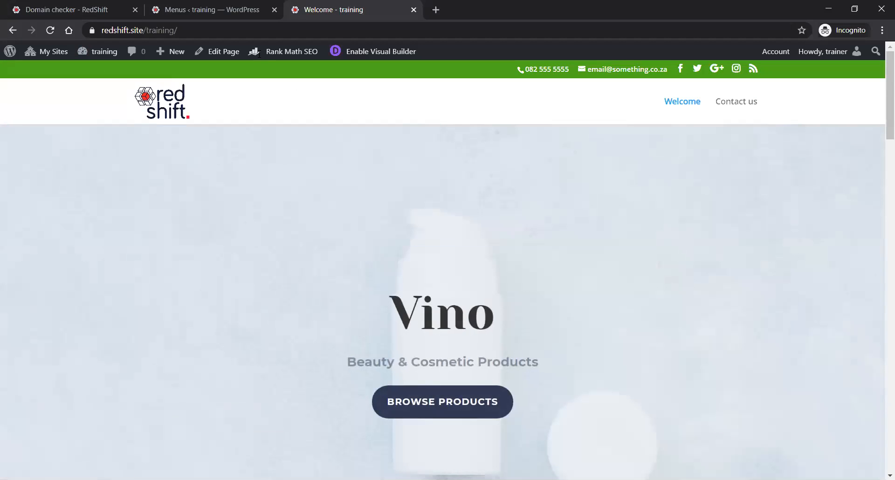
{"action": "key", "text": "ctrl+shift+Tab"}
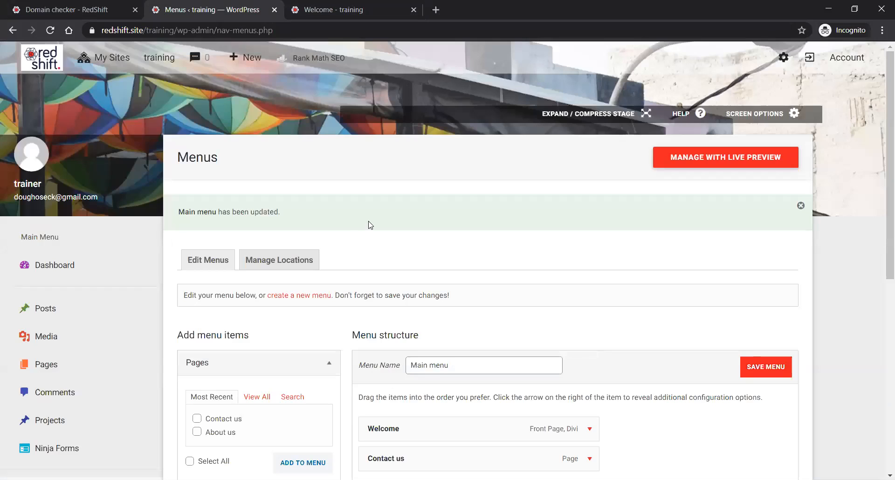
Create a new menu named Top menu.
{"action": "scroll", "coordinate": [370, 225], "scroll_direction": "down", "scroll_amount": 1}
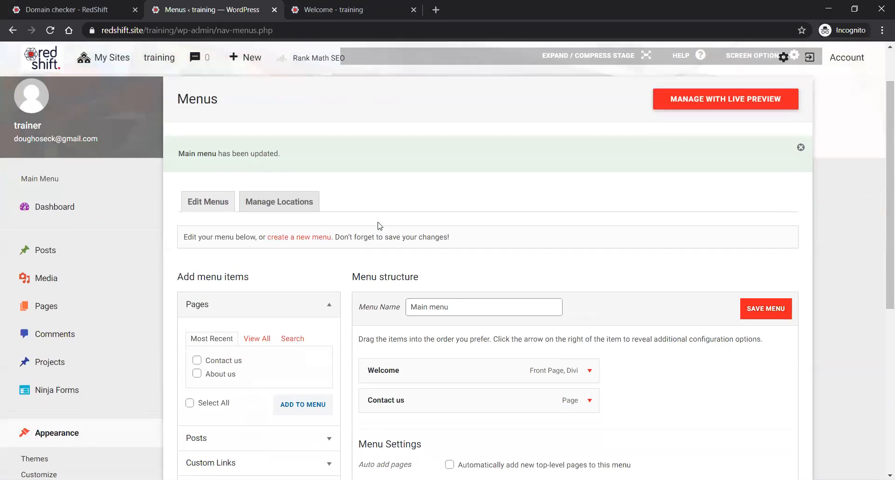
{"action": "scroll", "coordinate": [455, 286], "scroll_direction": "down", "scroll_amount": 1}
{"action": "left_click", "coordinate": [311, 180]}
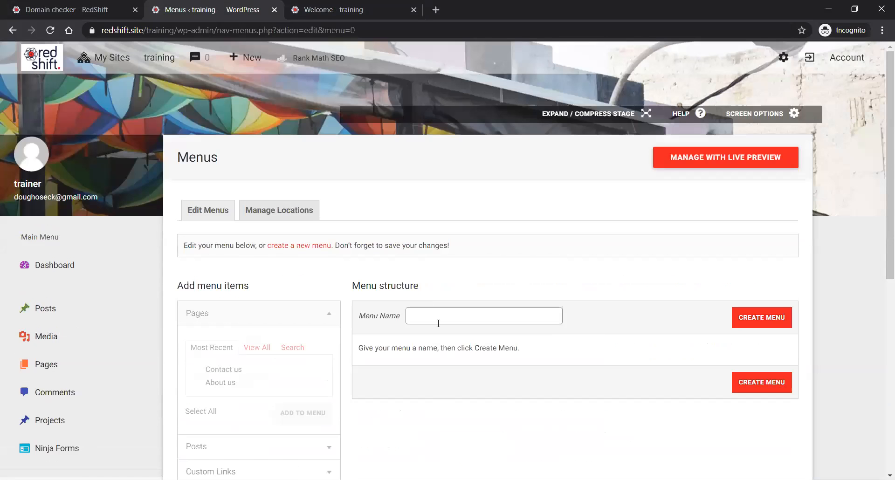
{"action": "left_click", "coordinate": [425, 309]}
{"action": "type", "text": "Top menu"}
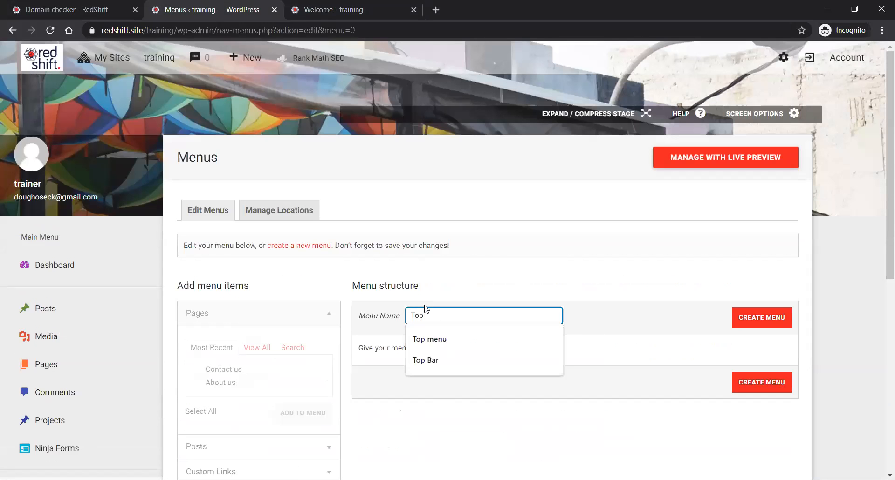
{"action": "left_click", "coordinate": [746, 316]}
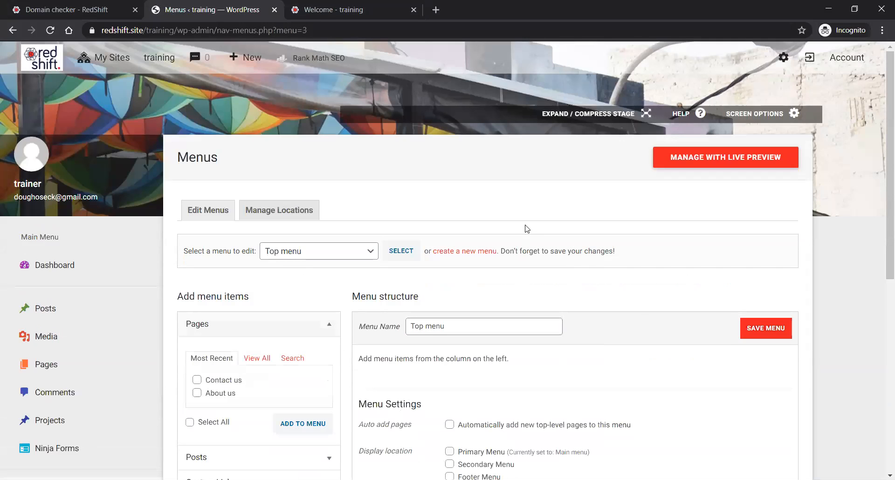
Add the About us page to Top menu.
{"action": "scroll", "coordinate": [221, 217], "scroll_direction": "down", "scroll_amount": 4}
{"action": "left_click", "coordinate": [220, 218]}
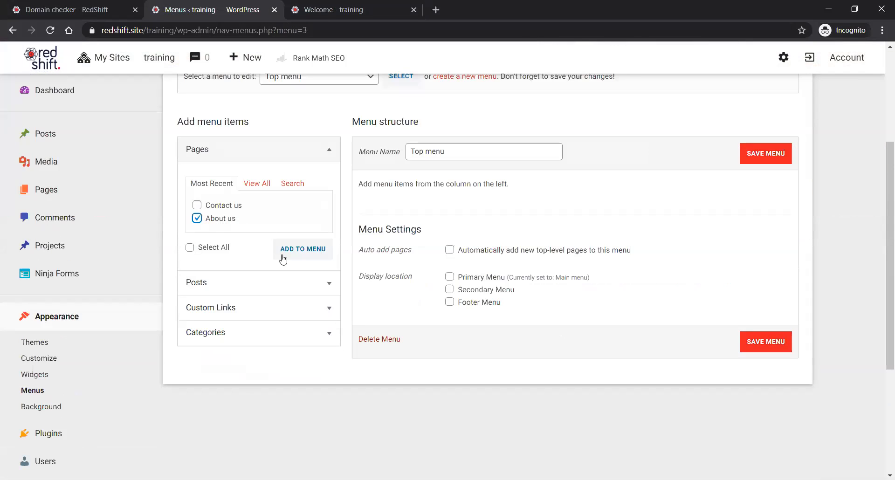
{"action": "left_click", "coordinate": [311, 256]}
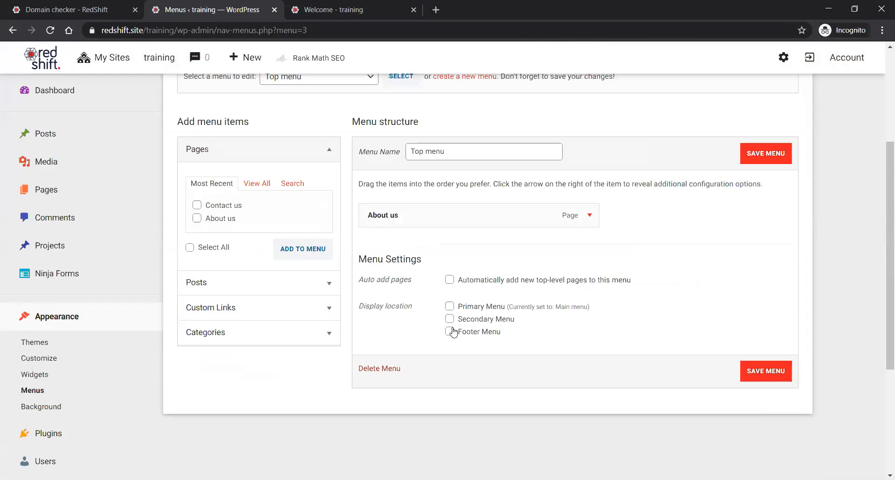
Assign Top menu to the Secondary Menu and Footer Menu display locations and save it.
{"action": "left_click", "coordinate": [451, 322]}
{"action": "left_click_drag", "start_coordinate": [516, 322], "coordinate": [463, 322]}
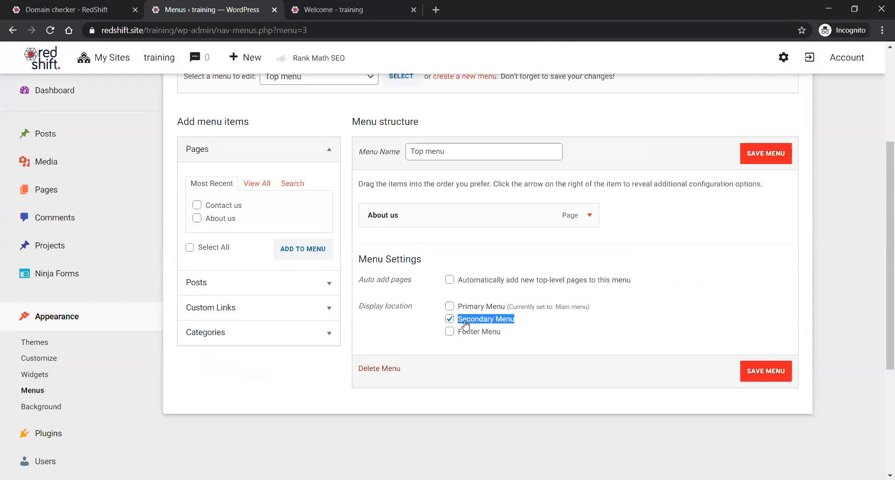
{"action": "left_click", "coordinate": [450, 332]}
{"action": "left_click", "coordinate": [788, 376]}
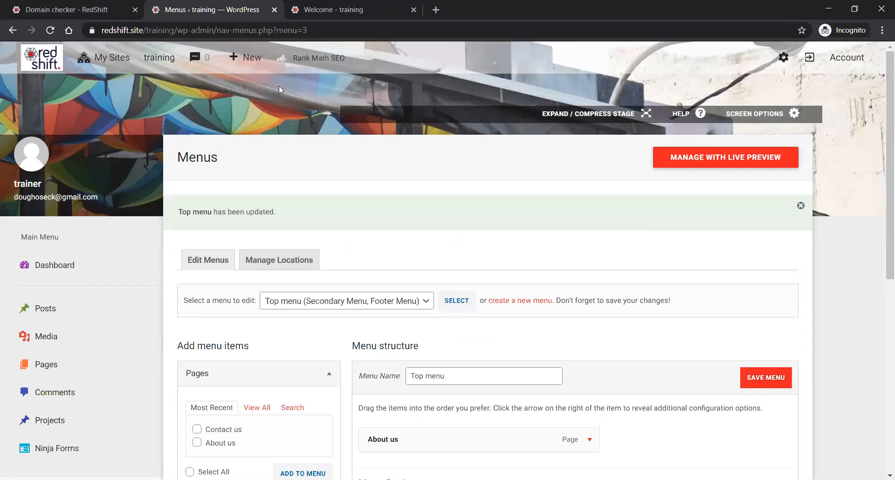
Reload the live homepage, examine its top bar and footer for the Top menu items, and return to the menu management page.
{"action": "key", "text": "ctrl+Tab"}
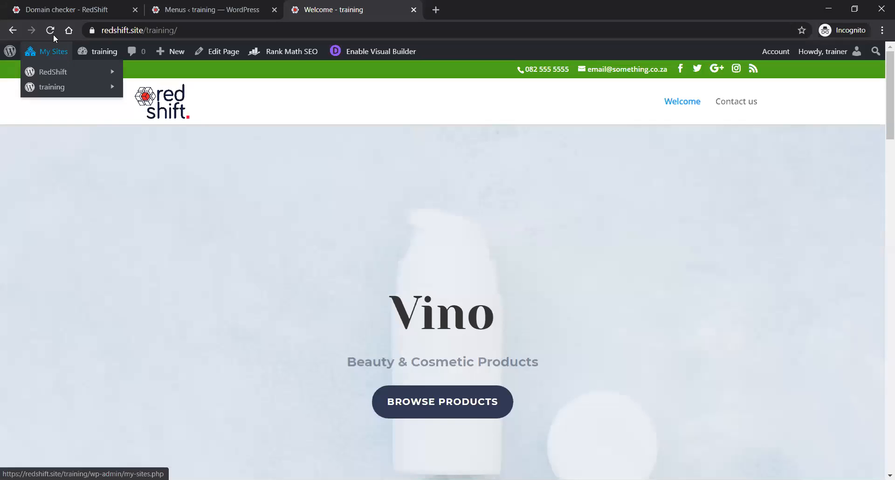
{"action": "left_click", "coordinate": [50, 31]}
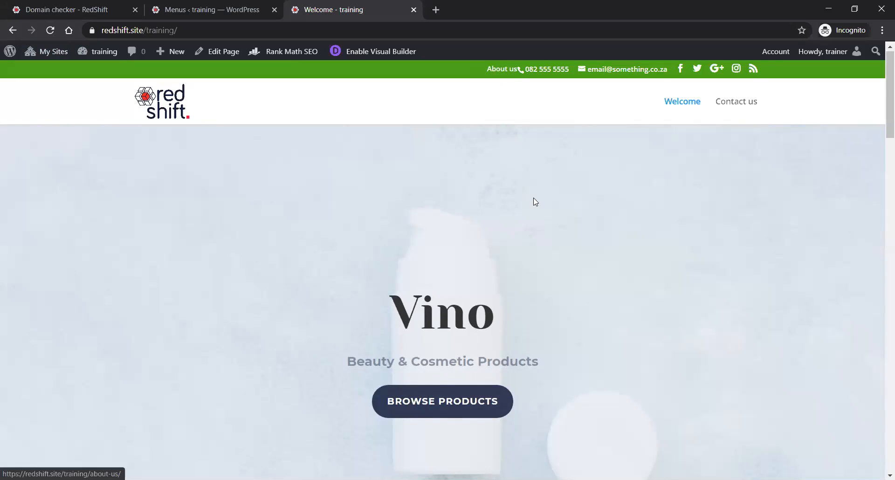
{"action": "scroll", "coordinate": [537, 210], "scroll_direction": "down", "scroll_amount": 3}
{"action": "scroll", "coordinate": [537, 215], "scroll_direction": "down", "scroll_amount": 20}
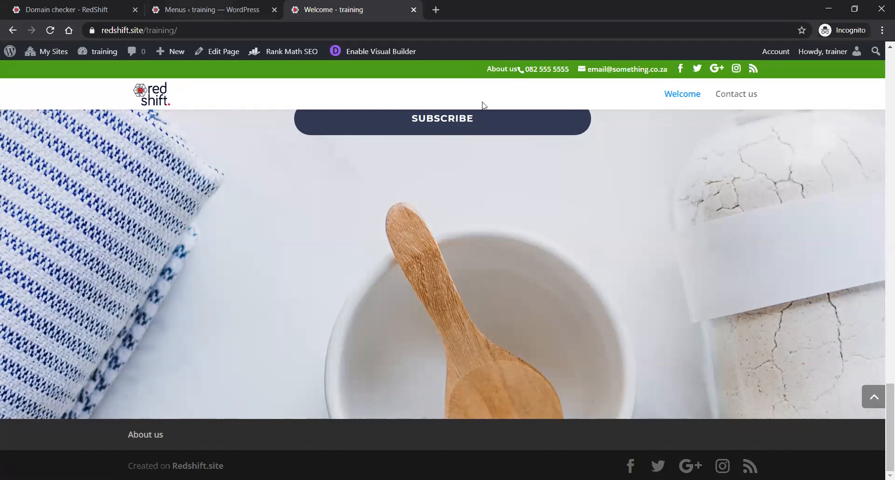
{"action": "key", "text": "ctrl+shift+Tab"}
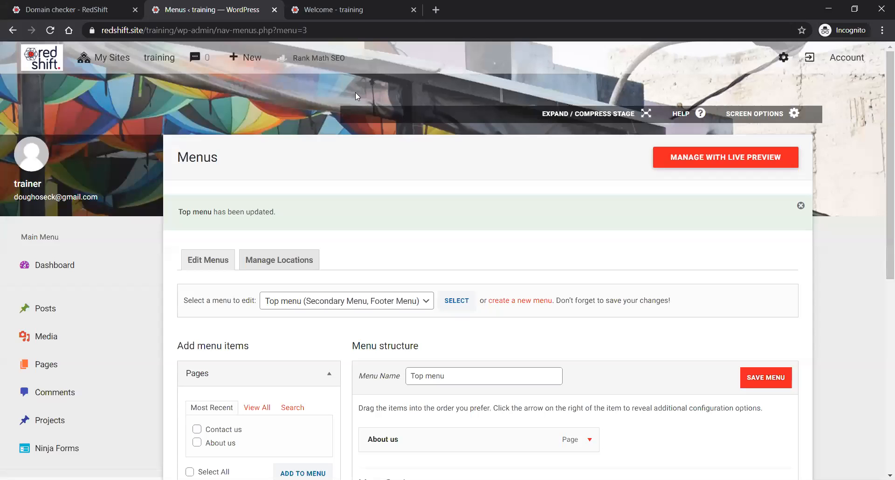
{"action": "key", "text": "ctrl+Tab"}
{"action": "scroll", "coordinate": [527, 325], "scroll_direction": "up", "scroll_amount": 15}
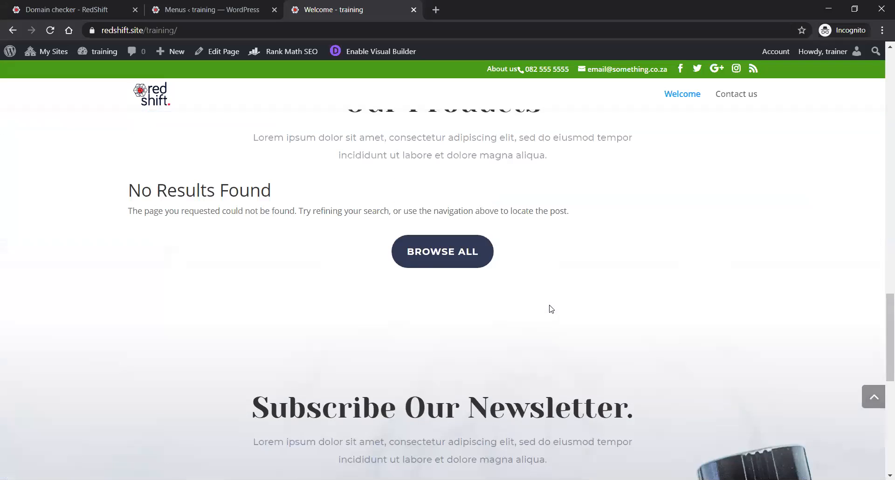
{"action": "scroll", "coordinate": [572, 303], "scroll_direction": "up", "scroll_amount": 6}
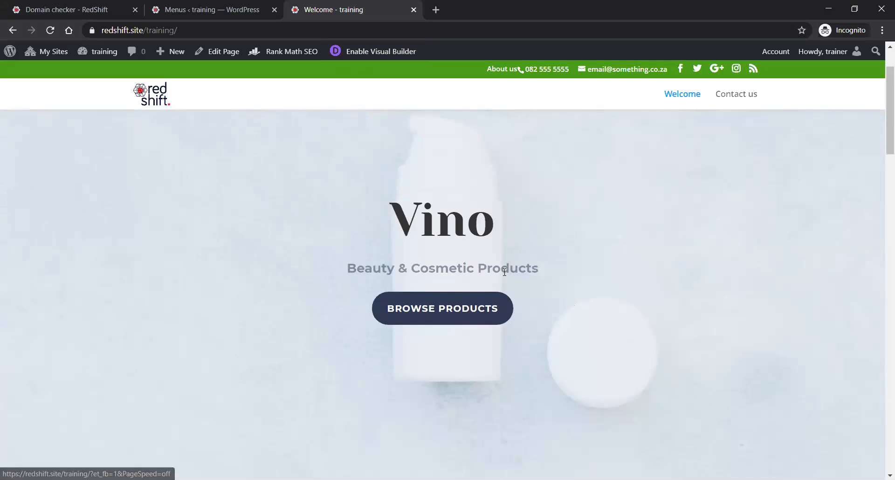
{"action": "scroll", "coordinate": [415, 125], "scroll_direction": "up", "scroll_amount": 2}
{"action": "key", "text": "ctrl+shift+Tab"}
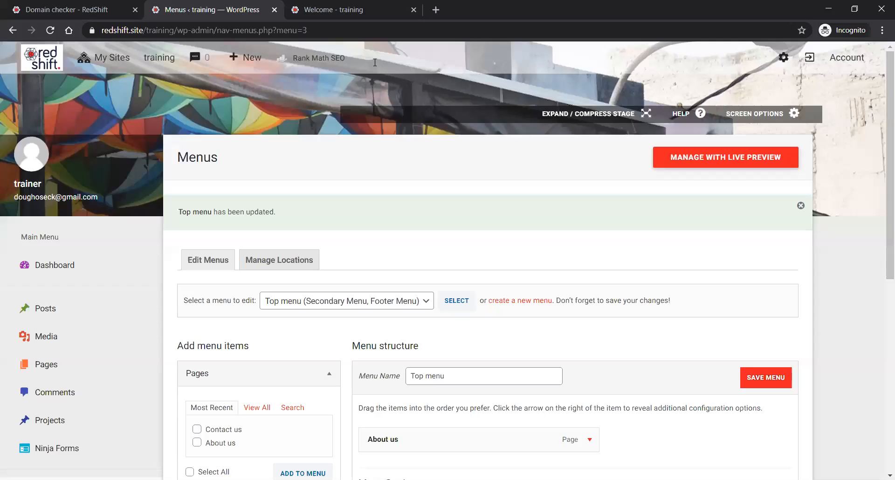
Open the Contact us page for editing and enable the Divi Builder on it.
{"action": "mouse_move", "coordinate": [47, 364]}
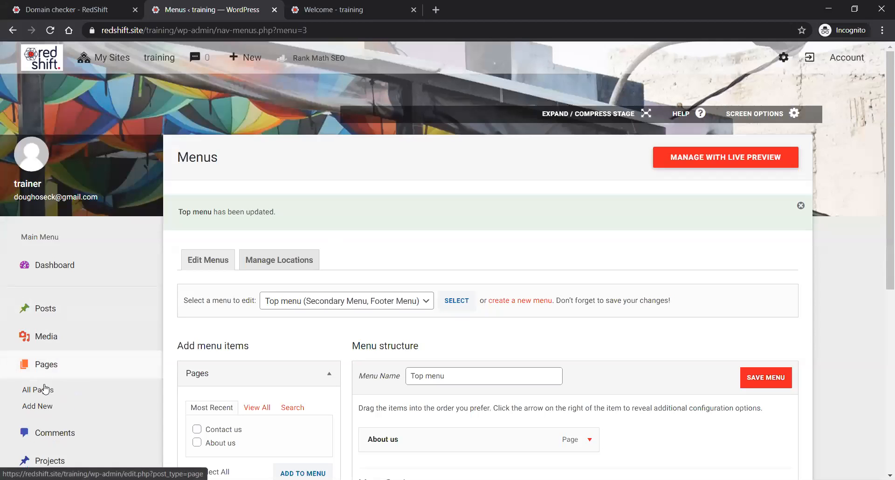
{"action": "left_click", "coordinate": [43, 394]}
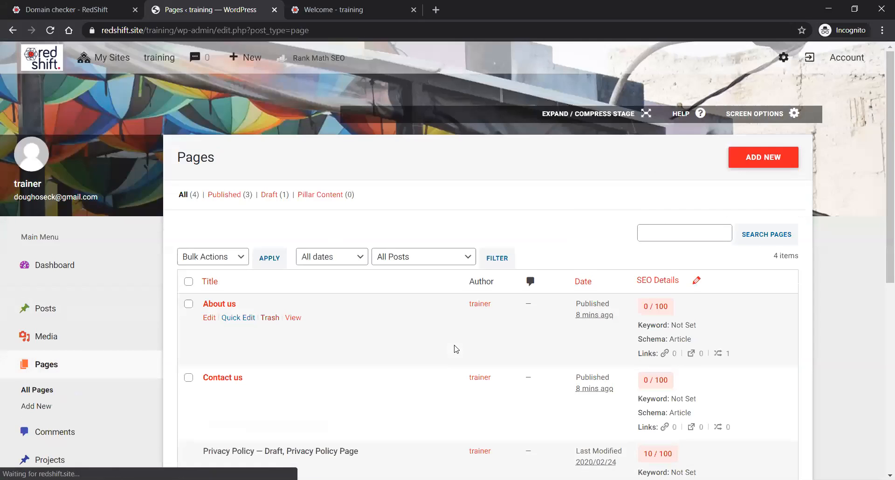
{"action": "scroll", "coordinate": [358, 299], "scroll_direction": "down", "scroll_amount": 2}
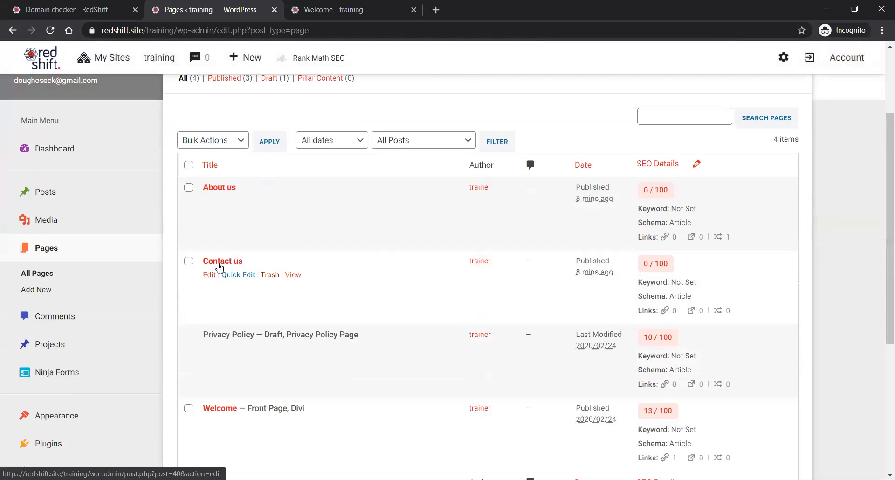
{"action": "left_click", "coordinate": [221, 261]}
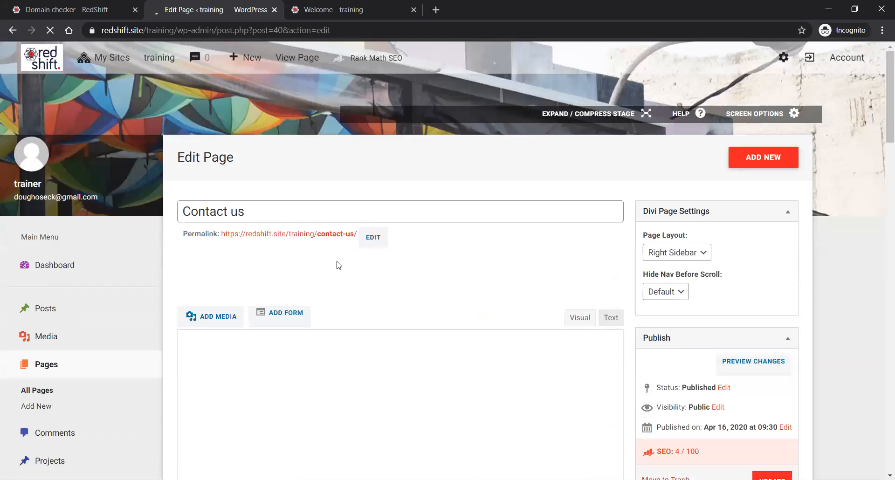
{"action": "scroll", "coordinate": [481, 256], "scroll_direction": "down", "scroll_amount": 1}
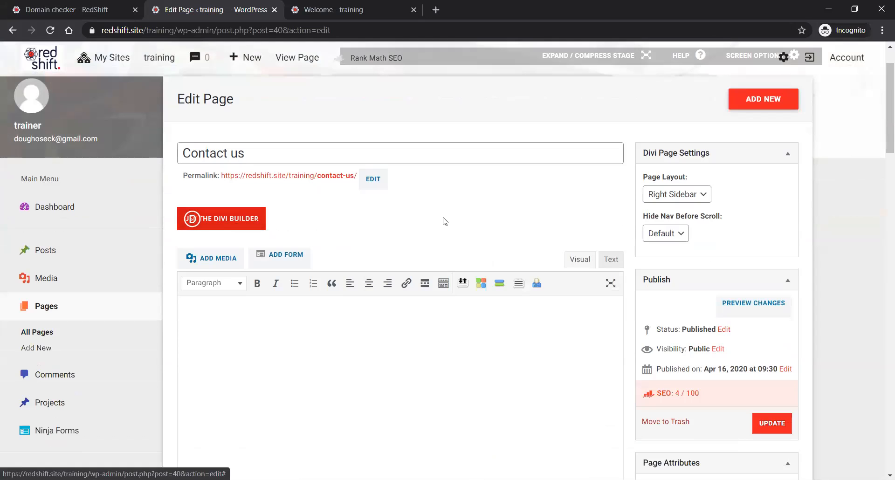
{"action": "scroll", "coordinate": [438, 306], "scroll_direction": "down", "scroll_amount": 1}
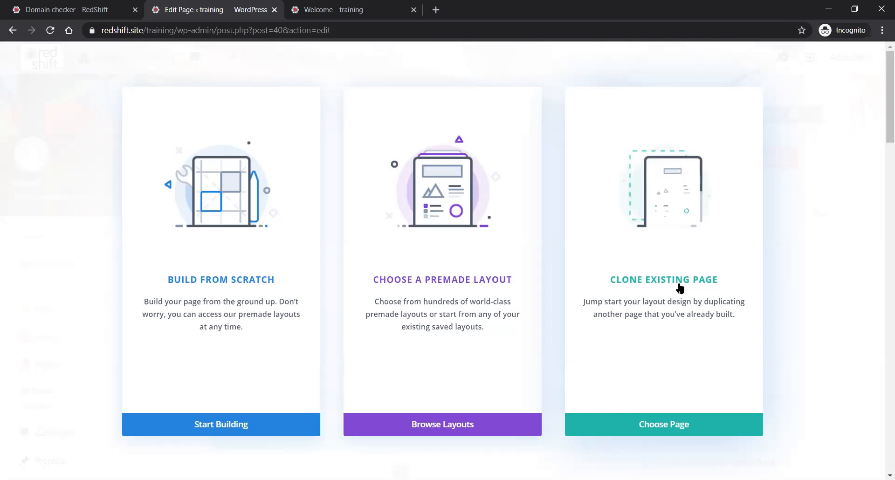
Load the Contact layout from the premade Cosmetics Shop layout pack into the Contact us page.
{"action": "left_click", "coordinate": [466, 285]}
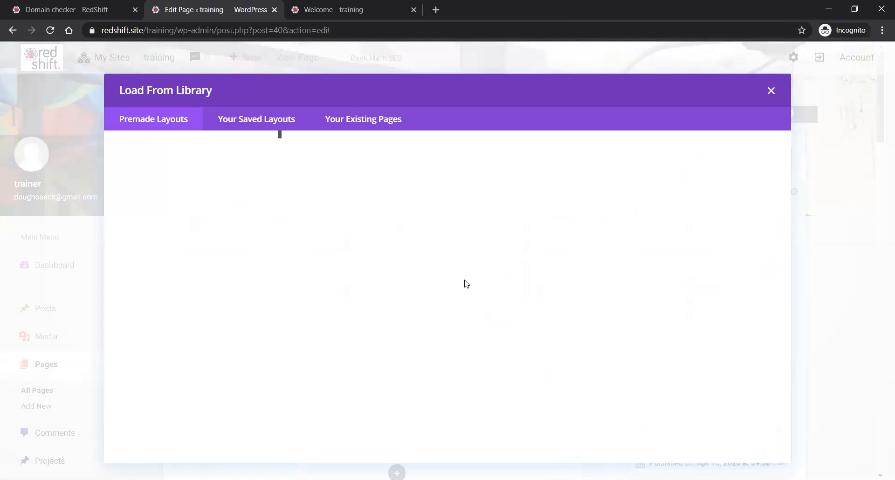
{"action": "scroll", "coordinate": [378, 240], "scroll_direction": "down", "scroll_amount": 15}
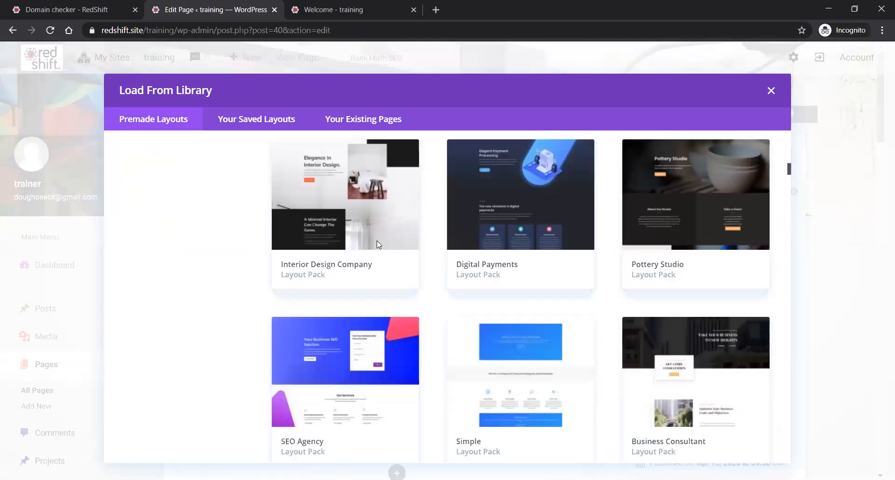
{"action": "scroll", "coordinate": [376, 241], "scroll_direction": "down", "scroll_amount": 6}
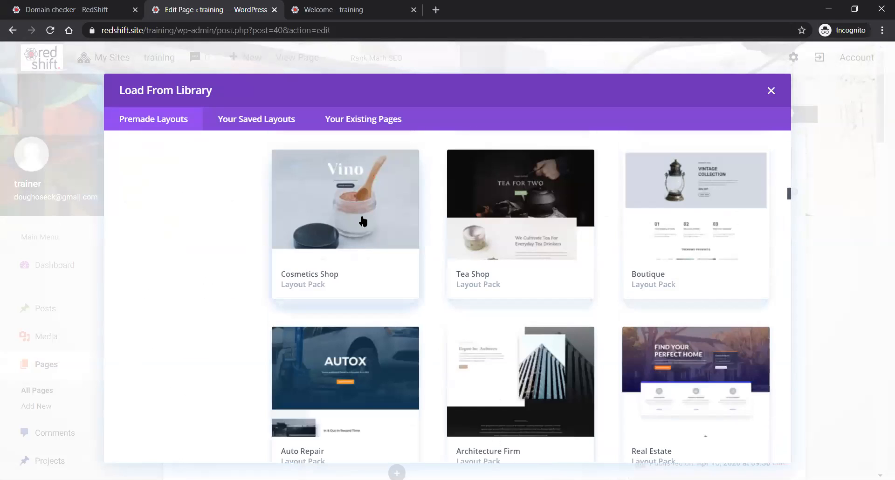
{"action": "left_click", "coordinate": [363, 221]}
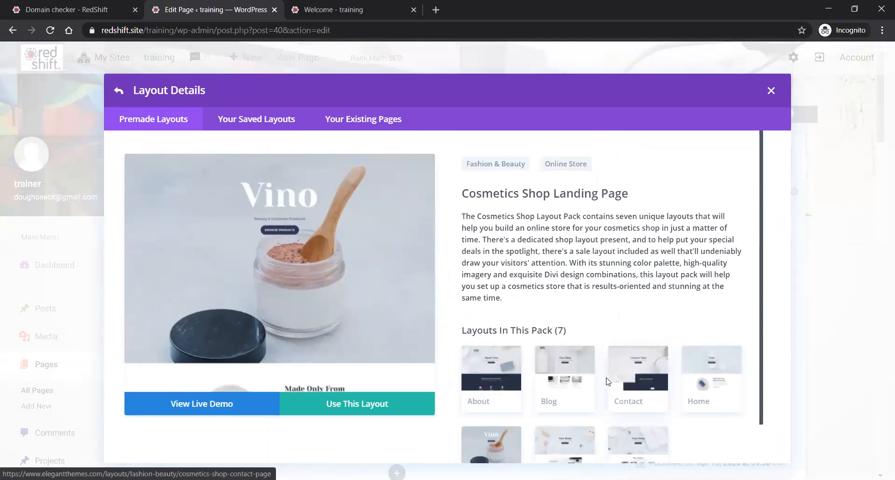
{"action": "left_click", "coordinate": [635, 376]}
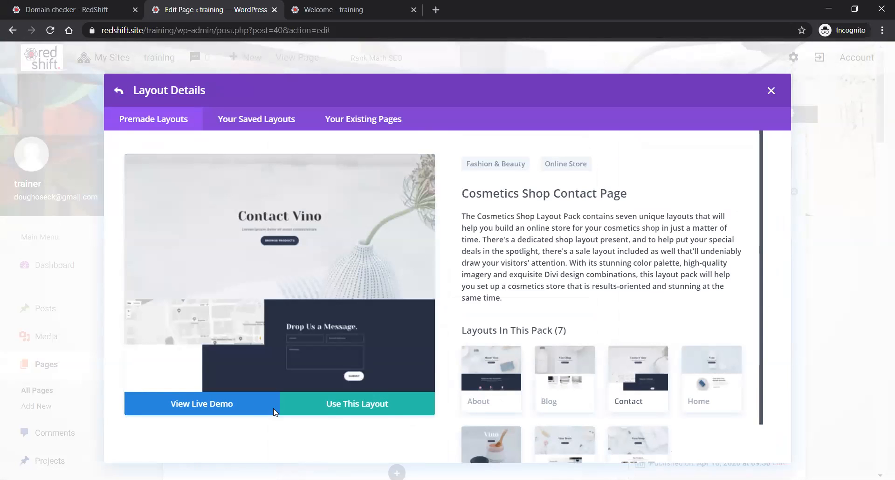
{"action": "left_click", "coordinate": [390, 413]}
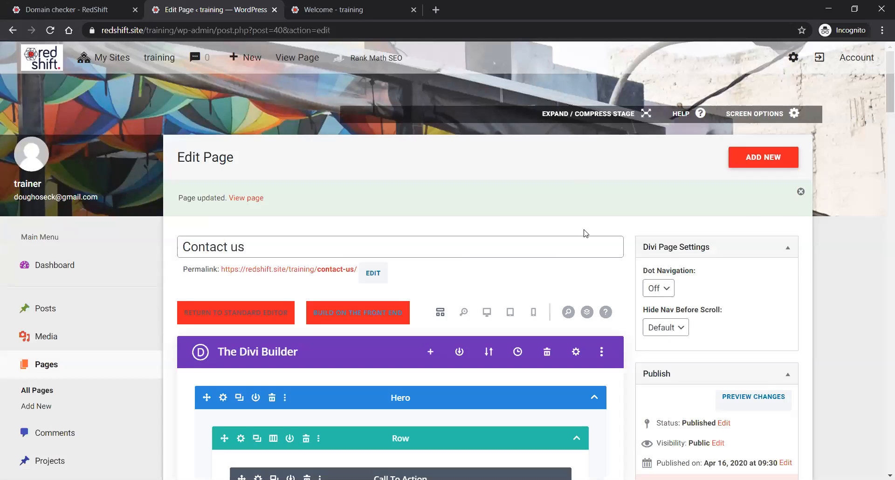
Update the Contact us page to save its new layout.
{"action": "scroll", "coordinate": [716, 269], "scroll_direction": "down", "scroll_amount": 3}
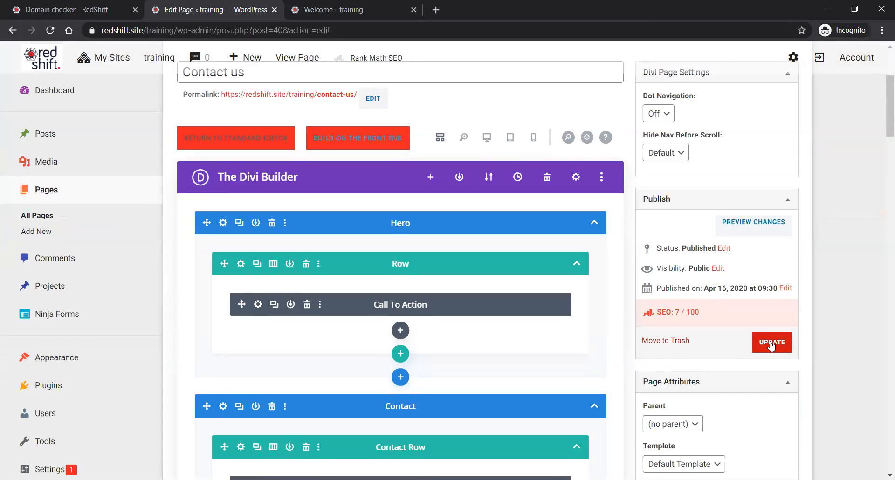
{"action": "left_click", "coordinate": [771, 344]}
{"action": "left_click", "coordinate": [771, 344]}
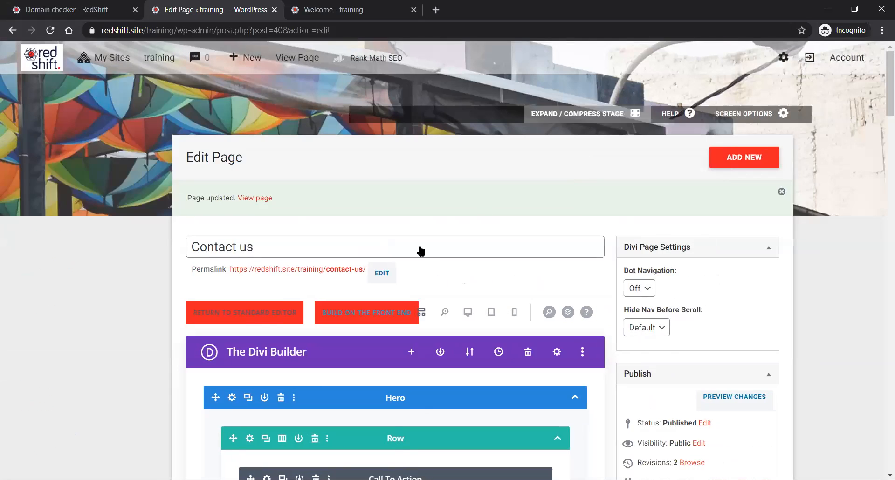
Examine the Contact us page's builder sections and open the page for building on the front end.
{"action": "scroll", "coordinate": [420, 248], "scroll_direction": "down", "scroll_amount": 8}
{"action": "scroll", "coordinate": [485, 295], "scroll_direction": "down", "scroll_amount": 4}
{"action": "scroll", "coordinate": [481, 290], "scroll_direction": "up", "scroll_amount": 8}
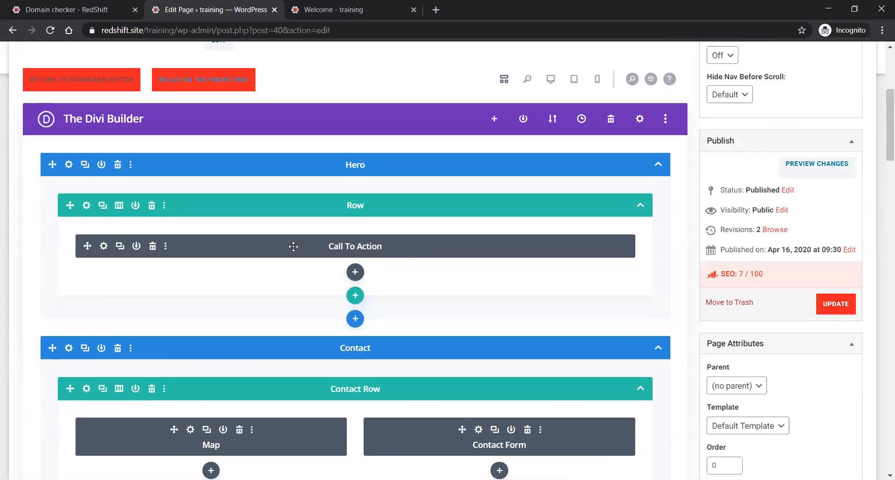
{"action": "scroll", "coordinate": [404, 246], "scroll_direction": "up", "scroll_amount": 2}
{"action": "scroll", "coordinate": [442, 275], "scroll_direction": "up", "scroll_amount": 3}
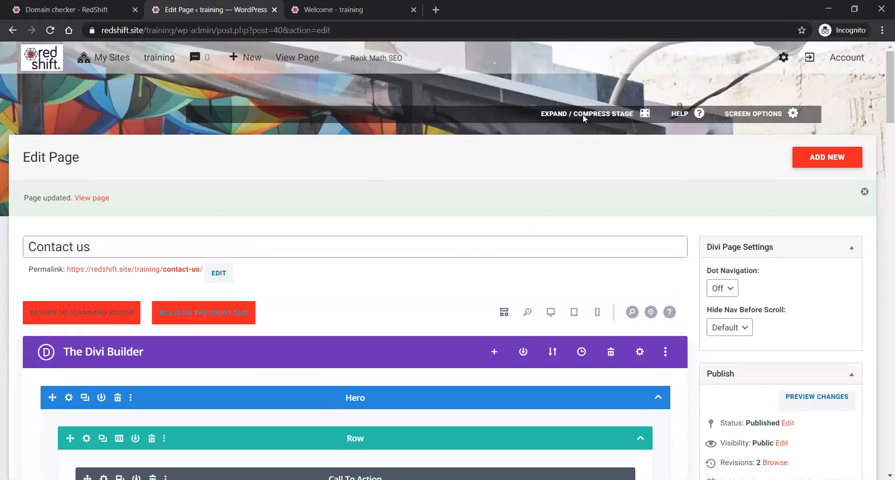
{"action": "left_click", "coordinate": [204, 316]}
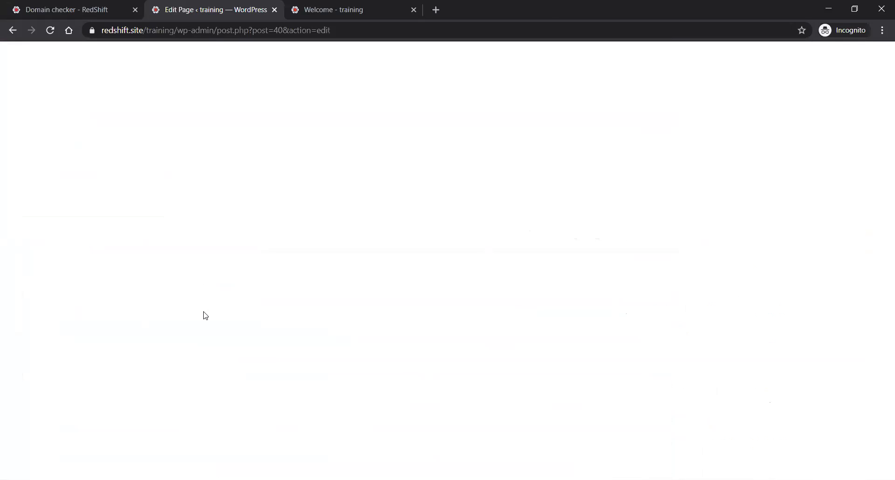
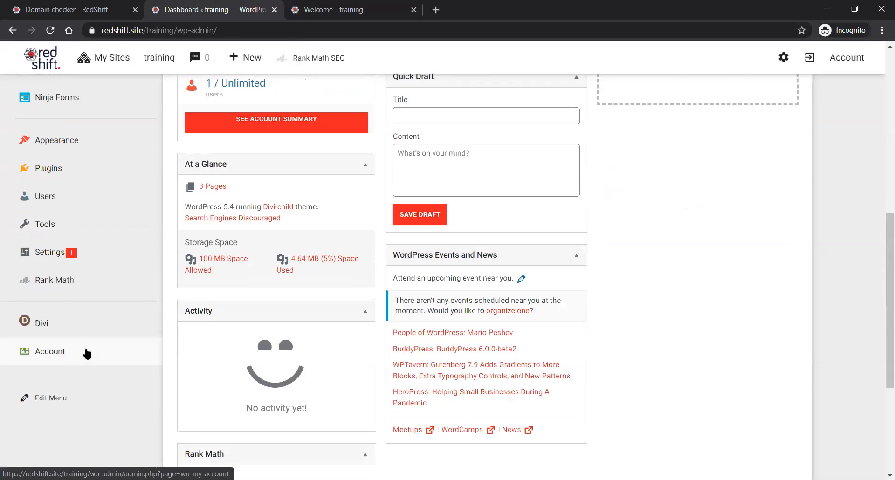
Disable the Facebook, Twitter, Google+, Instagram and RSS icons in Divi's Theme Options.
{"action": "left_click", "coordinate": [55, 322]}
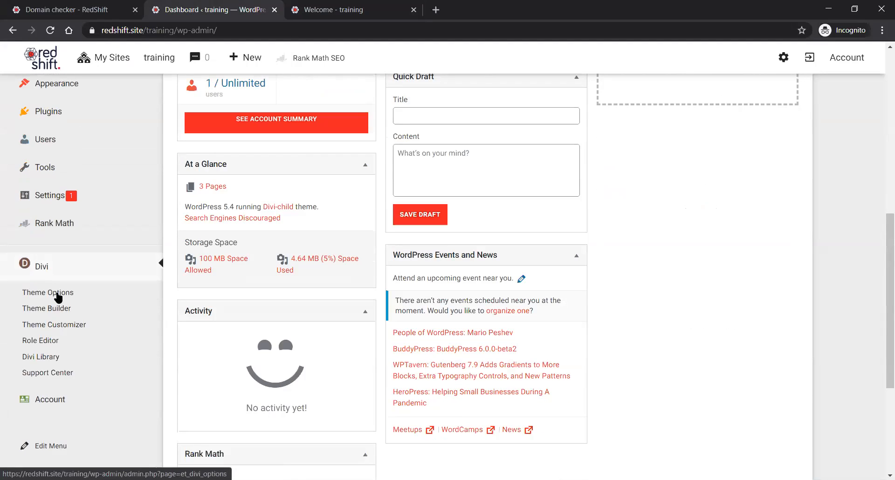
{"action": "left_click", "coordinate": [56, 294]}
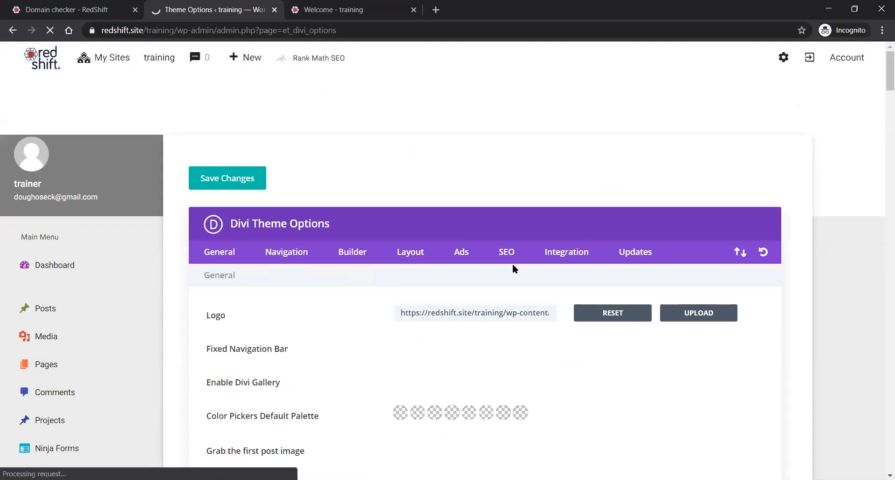
{"action": "scroll", "coordinate": [513, 266], "scroll_direction": "down", "scroll_amount": 10}
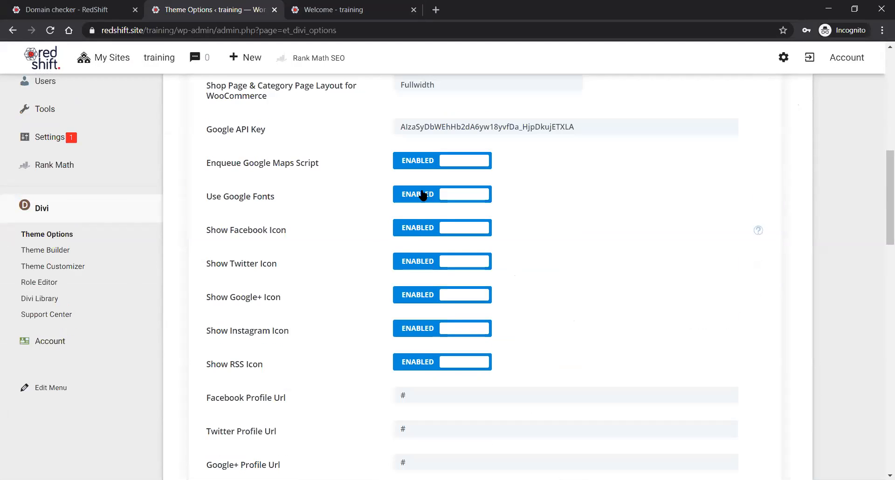
{"action": "left_click", "coordinate": [436, 228]}
{"action": "left_click", "coordinate": [432, 264]}
{"action": "left_click", "coordinate": [425, 295]}
{"action": "left_click", "coordinate": [422, 329]}
{"action": "left_click", "coordinate": [425, 363]}
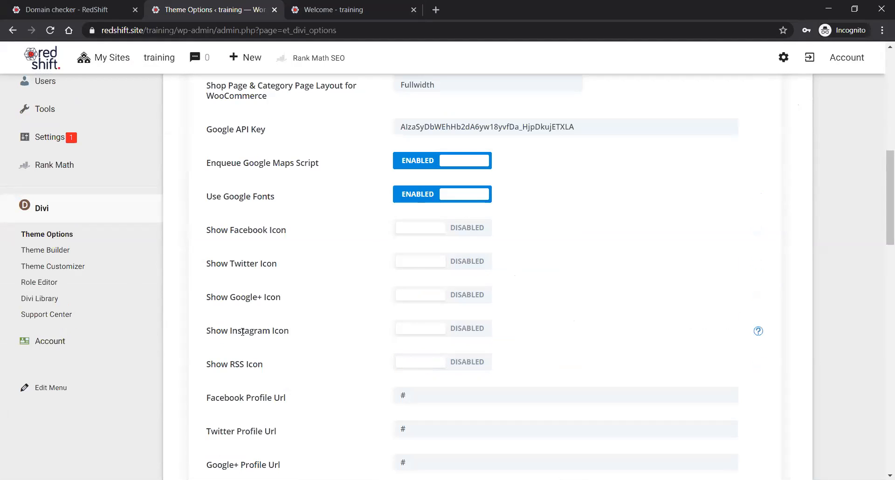
Check the top bar on the live homepage and save the Divi Theme Options changes.
{"action": "key", "text": "ctrl+Tab"}
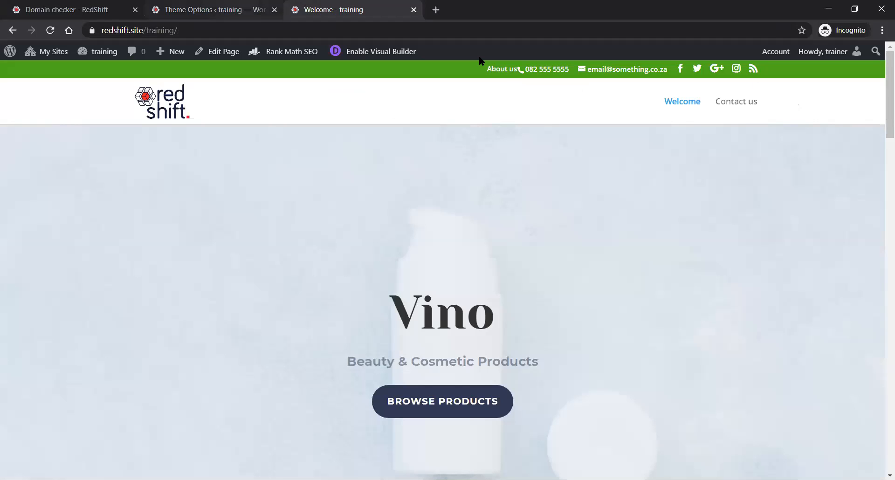
{"action": "left_click", "coordinate": [210, 9]}
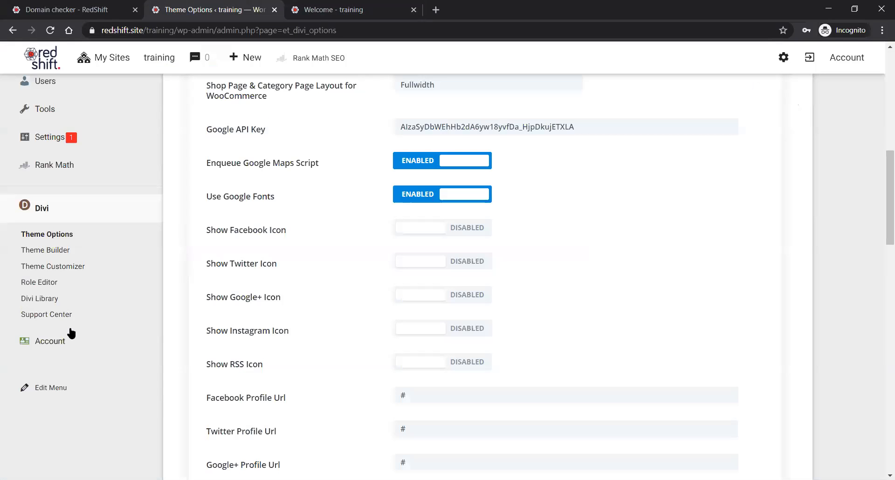
{"action": "scroll", "coordinate": [251, 310], "scroll_direction": "down", "scroll_amount": 20}
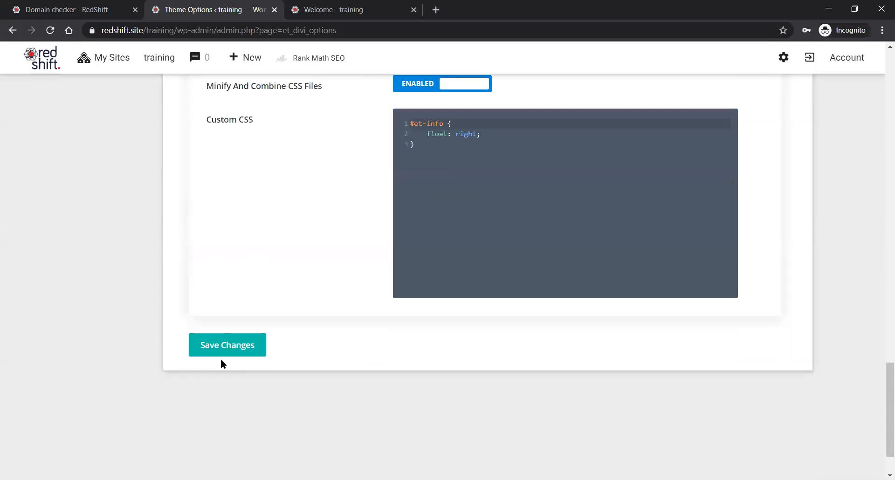
{"action": "left_click", "coordinate": [207, 350]}
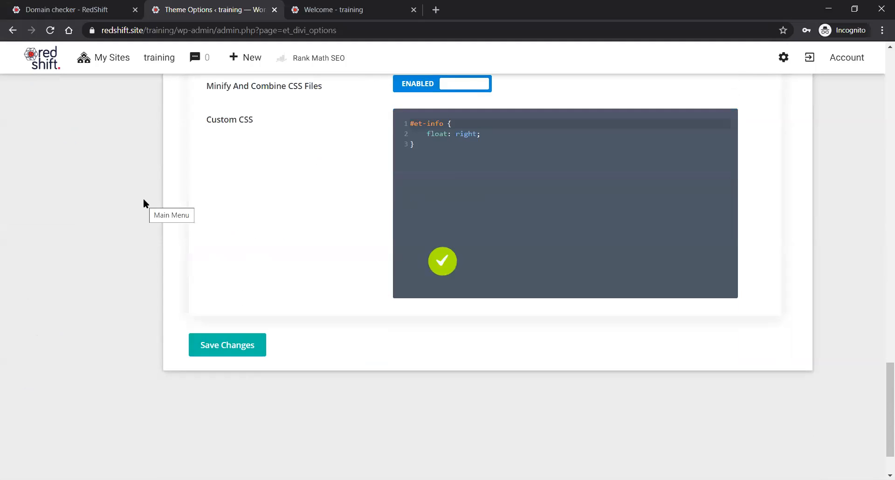
Remove Top menu from the Secondary Menu display location and save the menu.
{"action": "scroll", "coordinate": [144, 198], "scroll_direction": "up", "scroll_amount": 9}
{"action": "scroll", "coordinate": [144, 198], "scroll_direction": "up", "scroll_amount": 16}
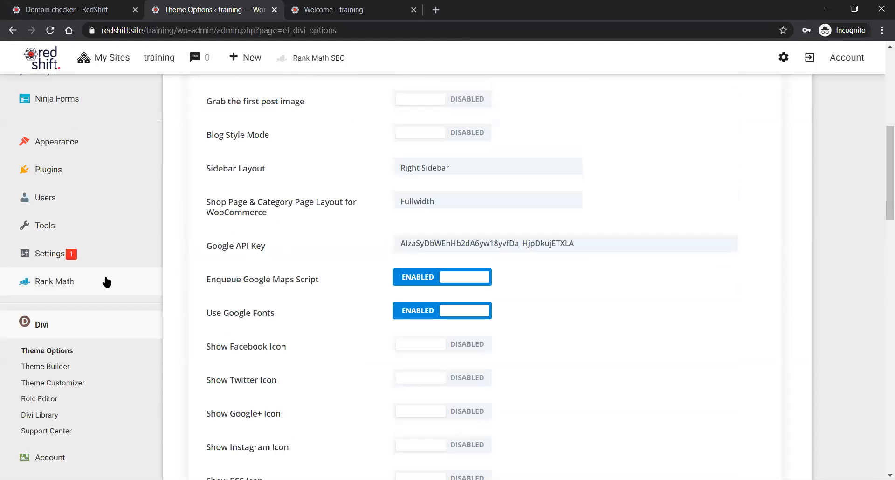
{"action": "mouse_move", "coordinate": [52, 145]}
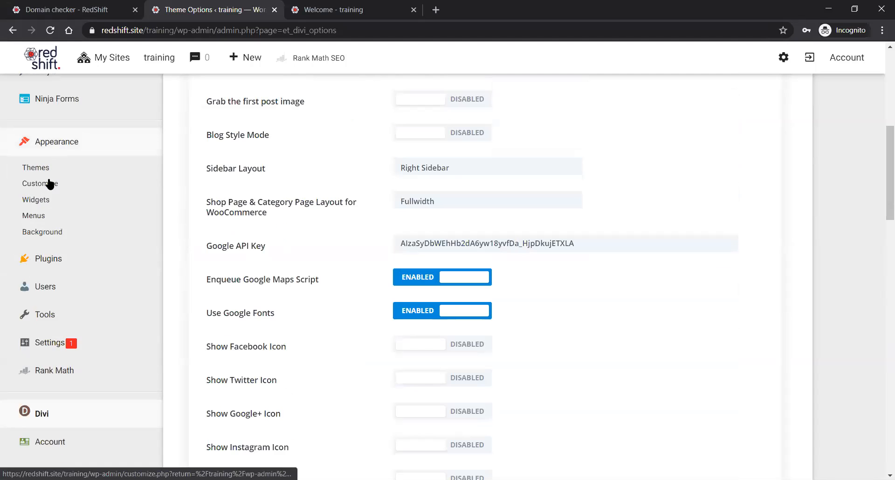
{"action": "left_click", "coordinate": [35, 215]}
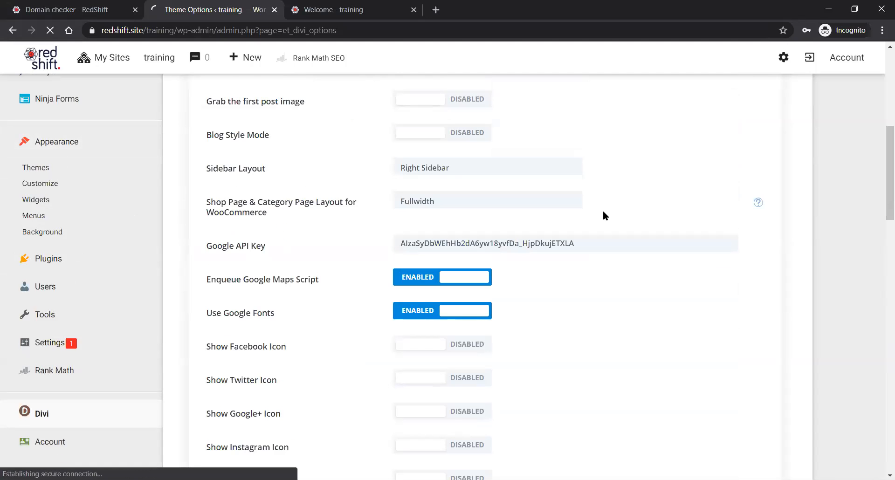
{"action": "scroll", "coordinate": [597, 222], "scroll_direction": "down", "scroll_amount": 4}
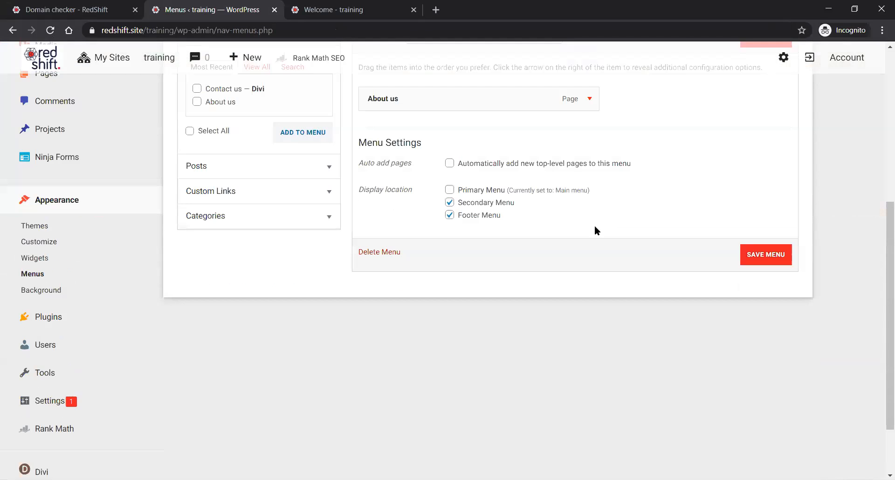
{"action": "left_click", "coordinate": [494, 206]}
{"action": "left_click", "coordinate": [768, 257]}
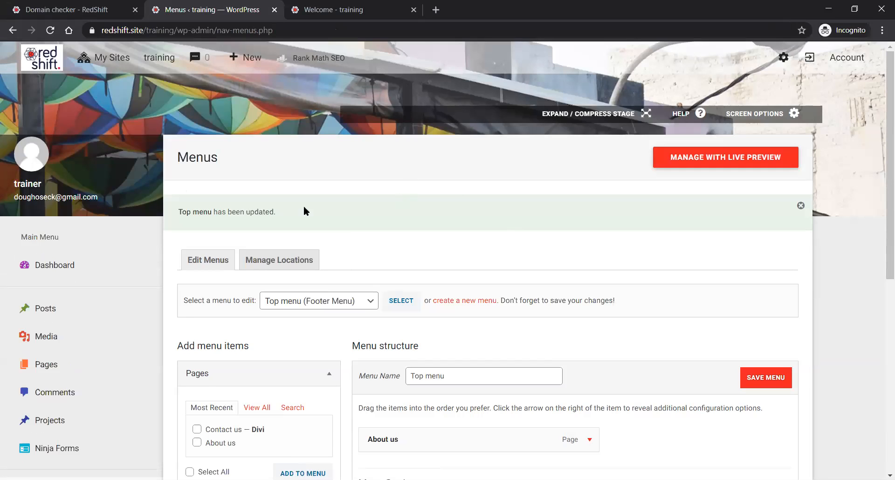
Open the Header Elements settings under Header & Navigation in the theme customizer.
{"action": "scroll", "coordinate": [138, 304], "scroll_direction": "down", "scroll_amount": 3}
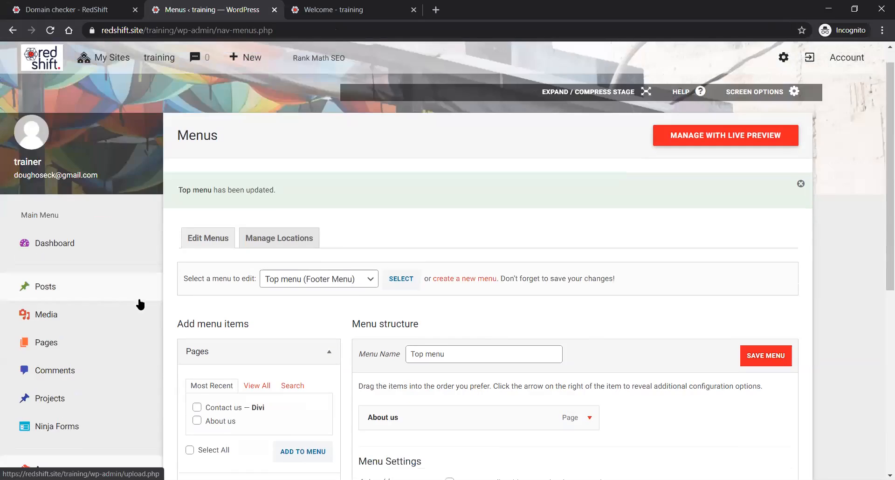
{"action": "scroll", "coordinate": [70, 317], "scroll_direction": "down", "scroll_amount": 3}
{"action": "left_click", "coordinate": [49, 306]}
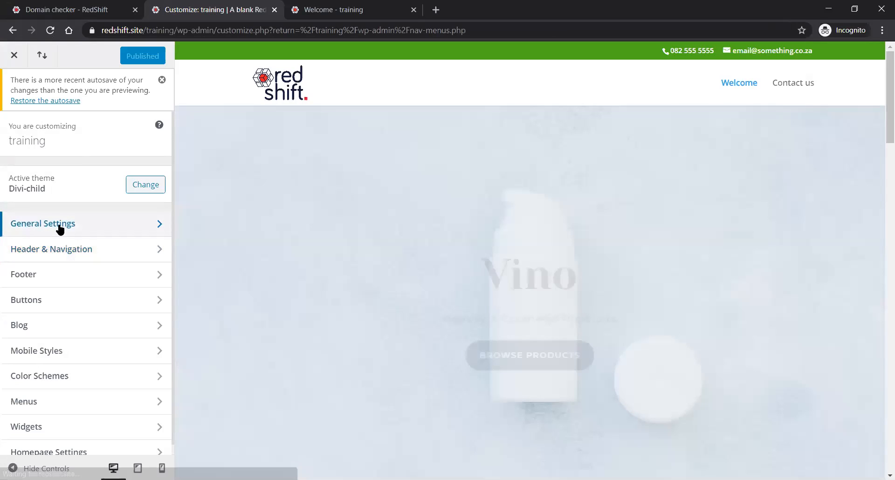
{"action": "left_click", "coordinate": [60, 225]}
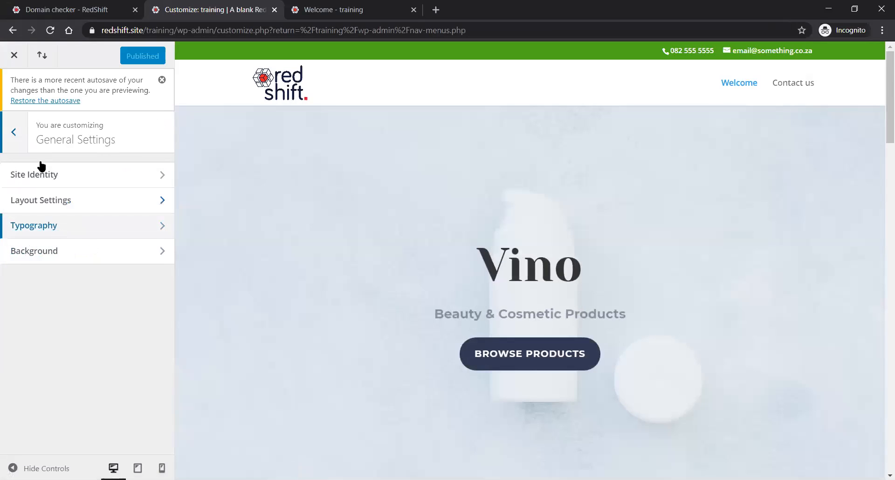
{"action": "left_click", "coordinate": [13, 132]}
{"action": "left_click", "coordinate": [36, 251]}
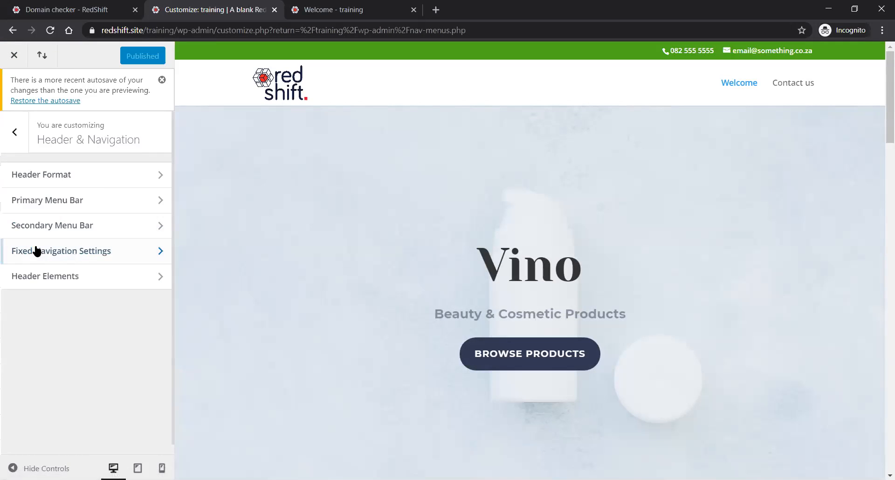
{"action": "left_click", "coordinate": [36, 280]}
Clear the phone number and email from the header elements and publish the change.
{"action": "left_click_drag", "start_coordinate": [82, 254], "coordinate": [6, 260]}
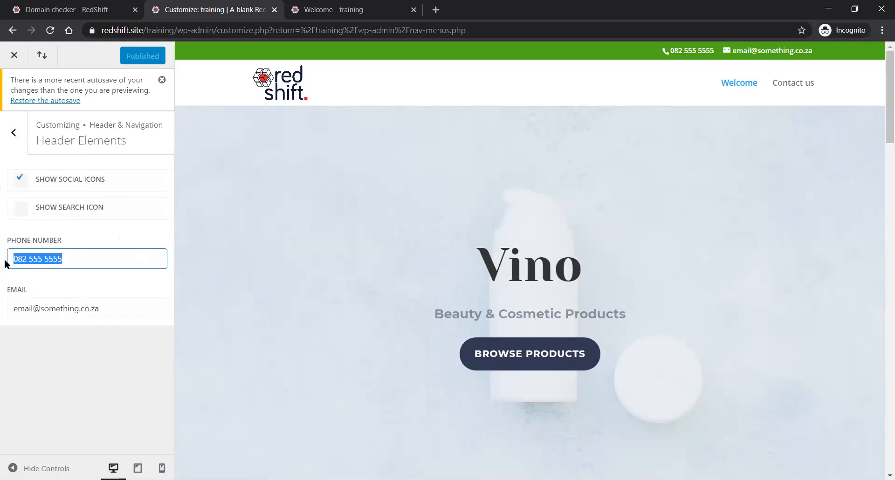
{"action": "key", "text": "BackSpace"}
{"action": "left_click_drag", "start_coordinate": [103, 265], "coordinate": [24, 268]}
{"action": "key", "text": "BackSpace"}
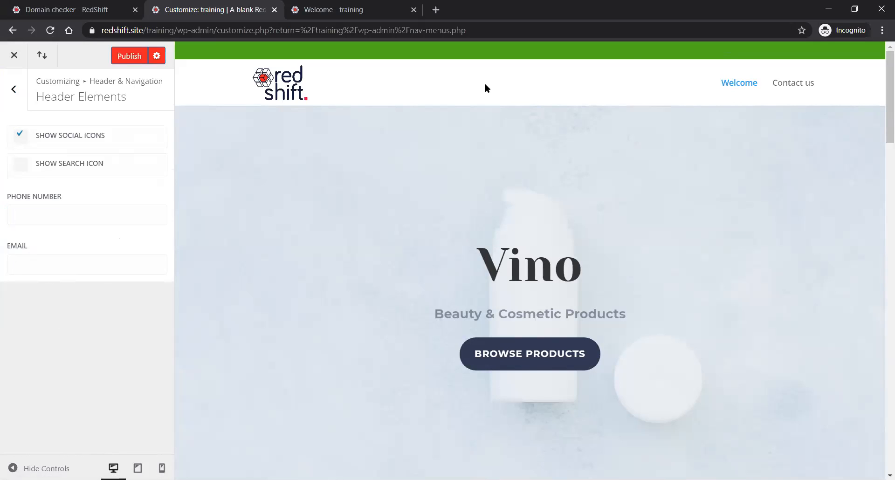
{"action": "left_click", "coordinate": [140, 56]}
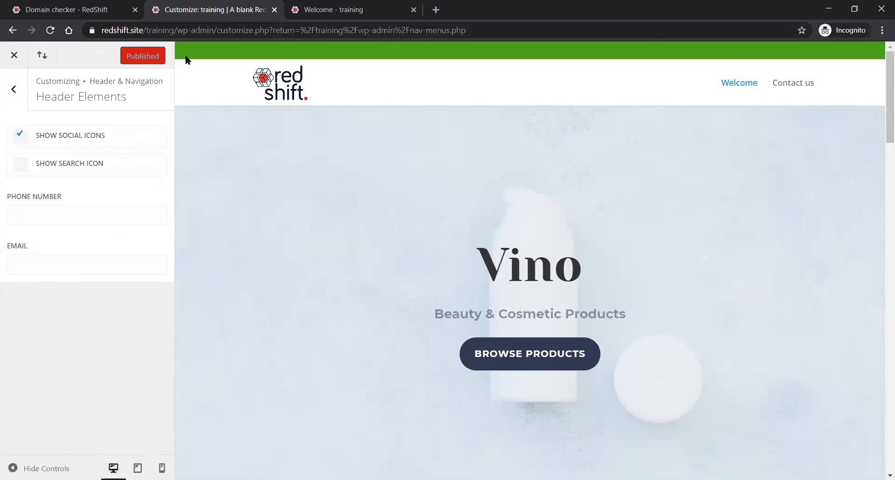
Reload the live homepage from its logo to check the top bar.
{"action": "left_click", "coordinate": [326, 9]}
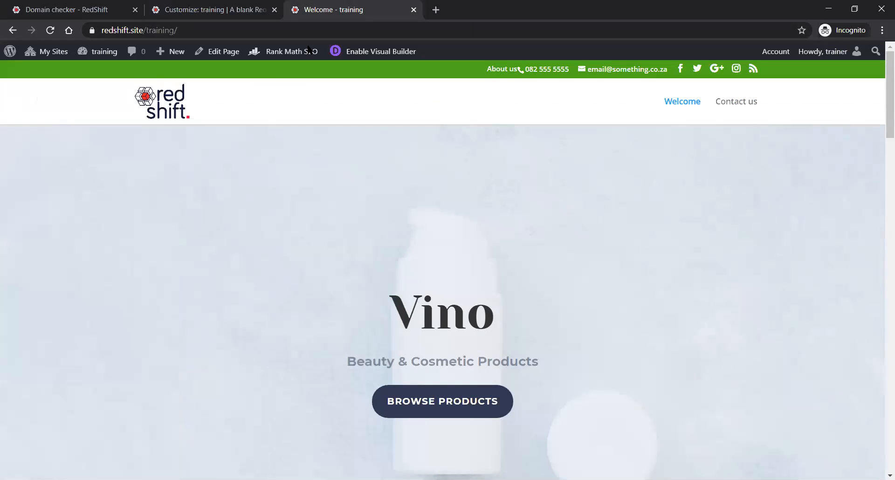
{"action": "left_click", "coordinate": [165, 104]}
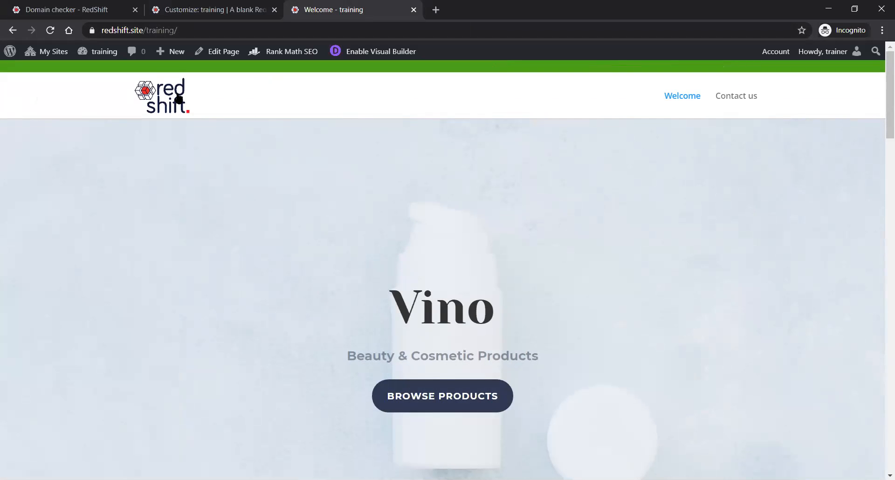
{"action": "left_click", "coordinate": [179, 98]}
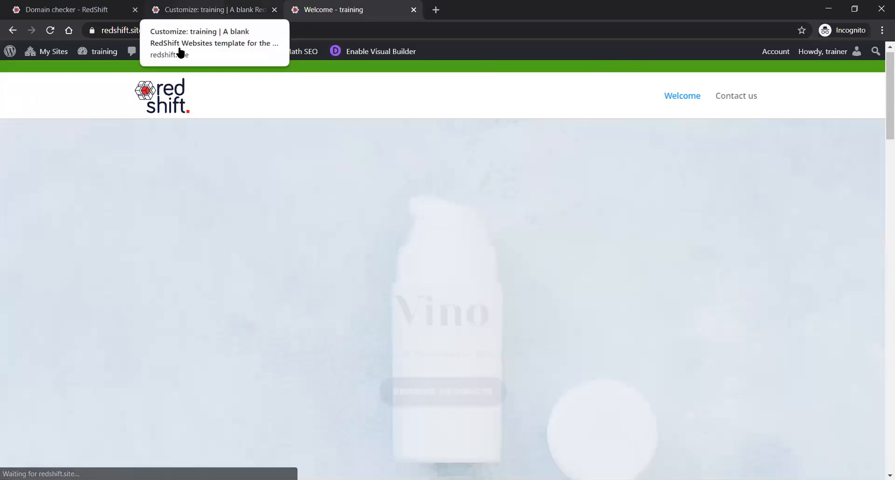
Turn off Show Social Icons in the customizer's header elements and publish the change.
{"action": "left_click", "coordinate": [185, 9]}
{"action": "left_click", "coordinate": [20, 134]}
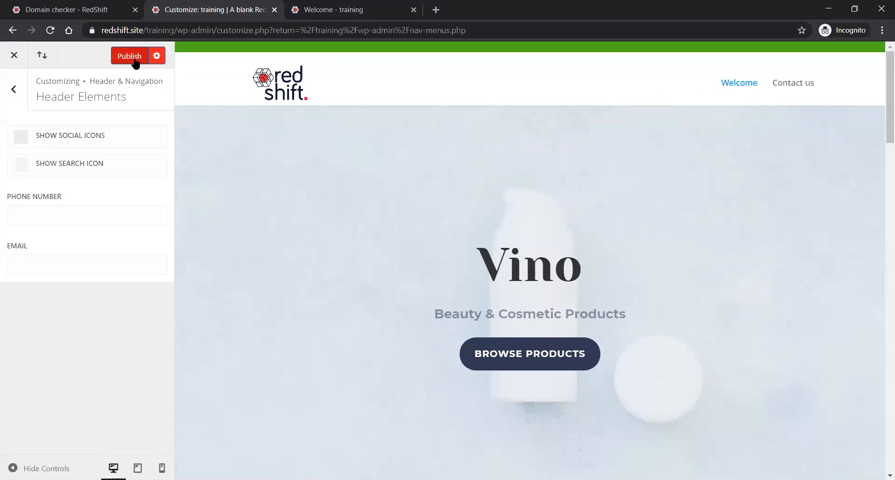
{"action": "left_click", "coordinate": [133, 57]}
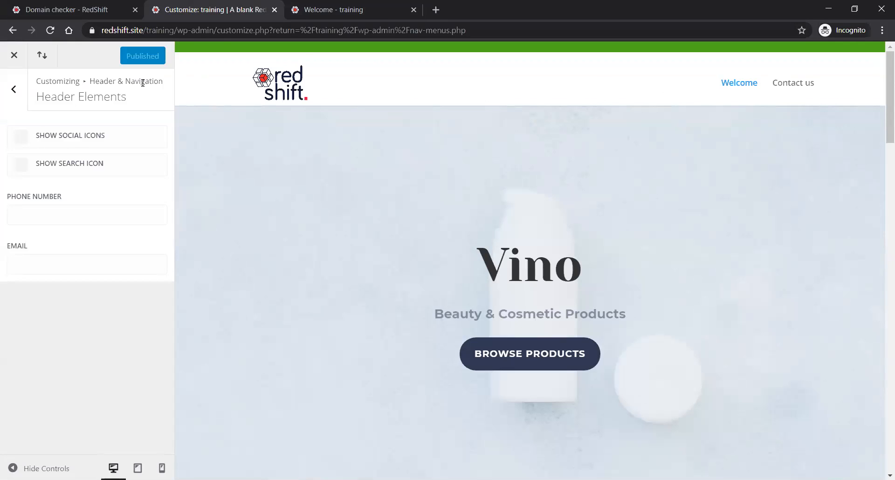
Refresh the live homepage and check the header at the top of the page and while scrolling.
{"action": "key", "text": "ctrl+Tab"}
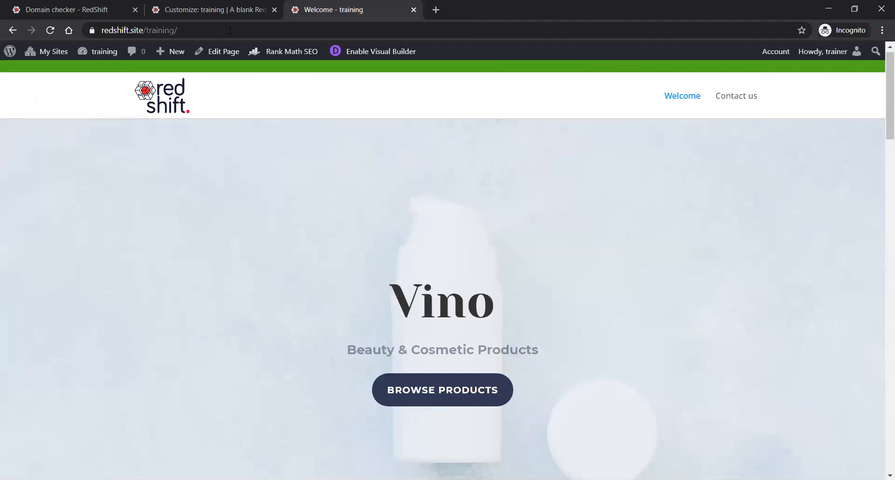
{"action": "key", "text": "F5"}
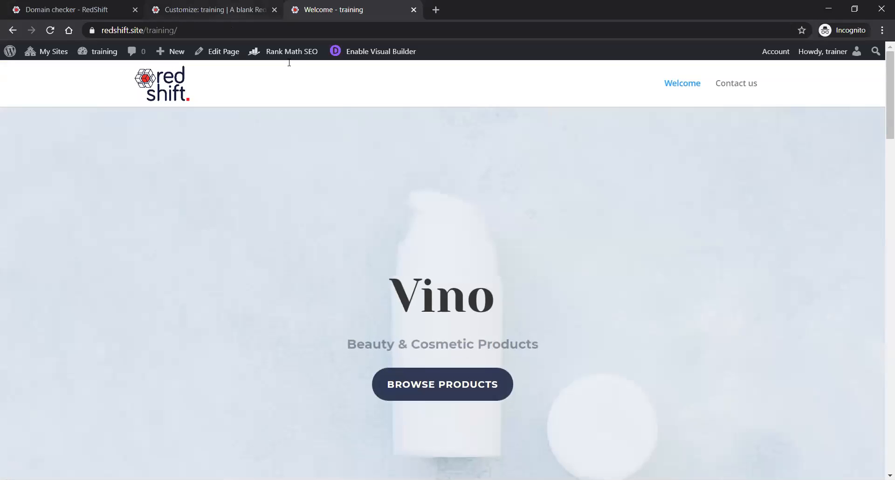
{"action": "scroll", "coordinate": [555, 261], "scroll_direction": "down", "scroll_amount": 2}
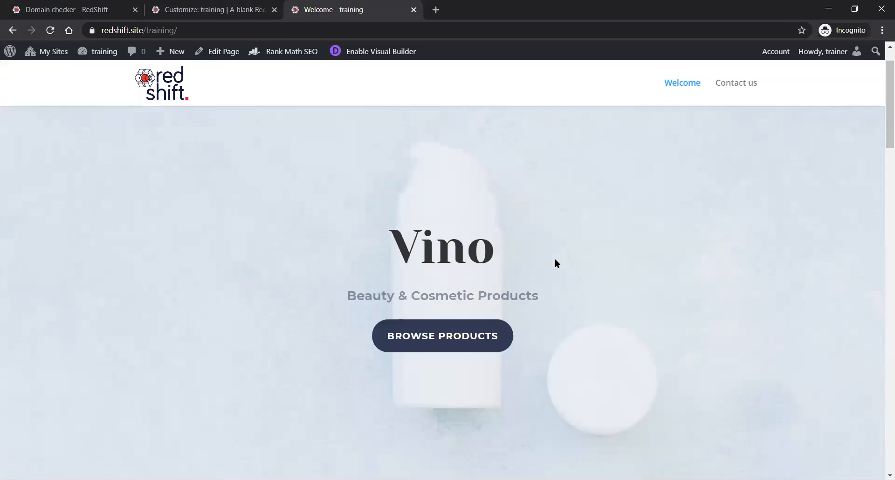
{"action": "scroll", "coordinate": [550, 248], "scroll_direction": "up", "scroll_amount": 2}
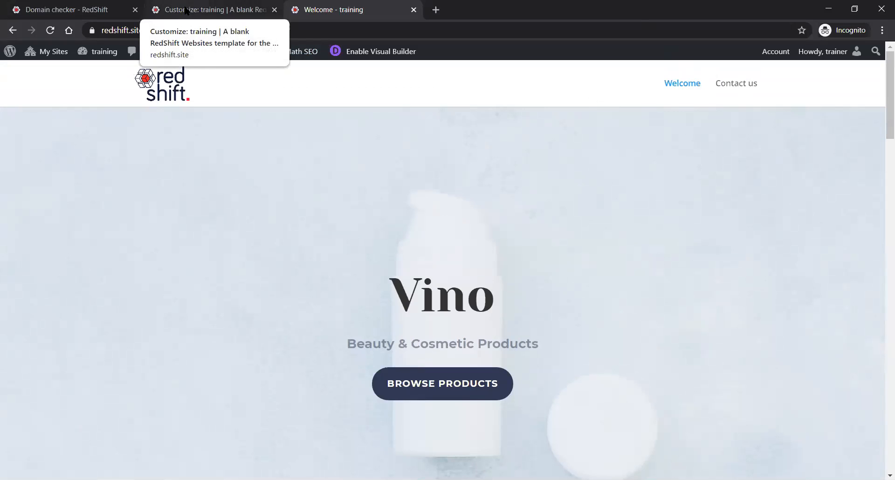
Open the customizer's Header Format settings and briefly try vertical navigation, leaving it disabled.
{"action": "left_click", "coordinate": [185, 10]}
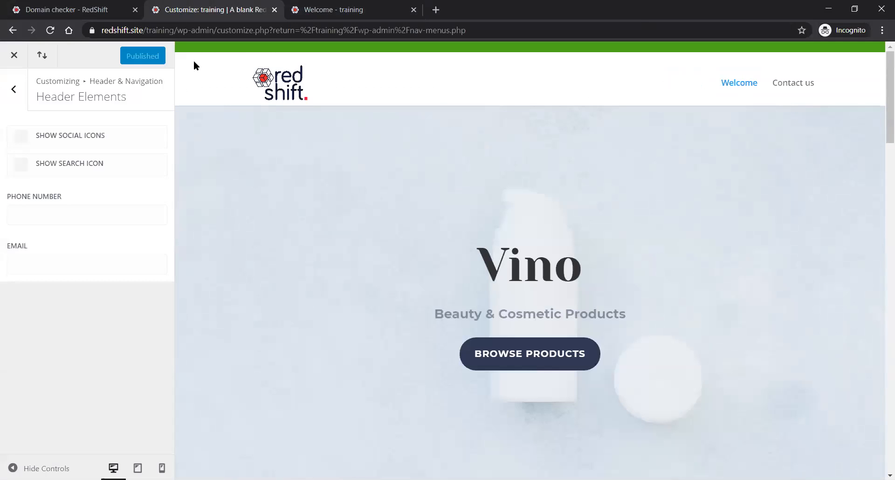
{"action": "left_click", "coordinate": [14, 89]}
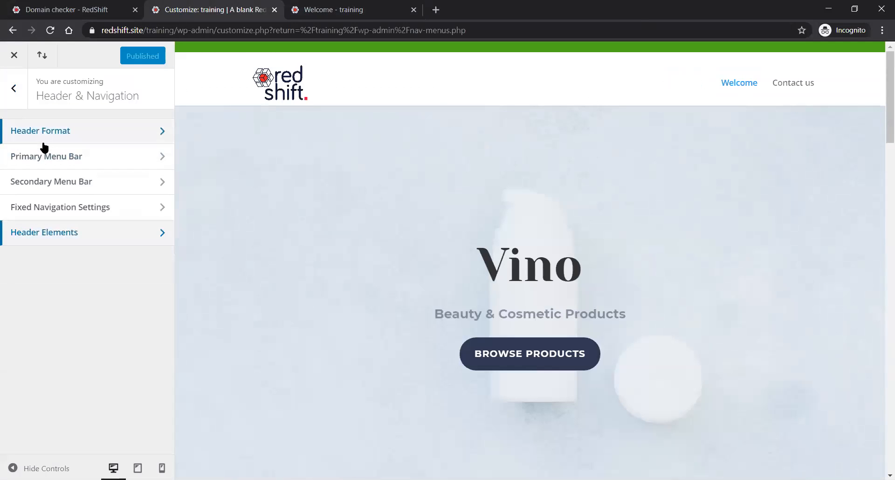
{"action": "left_click", "coordinate": [50, 157]}
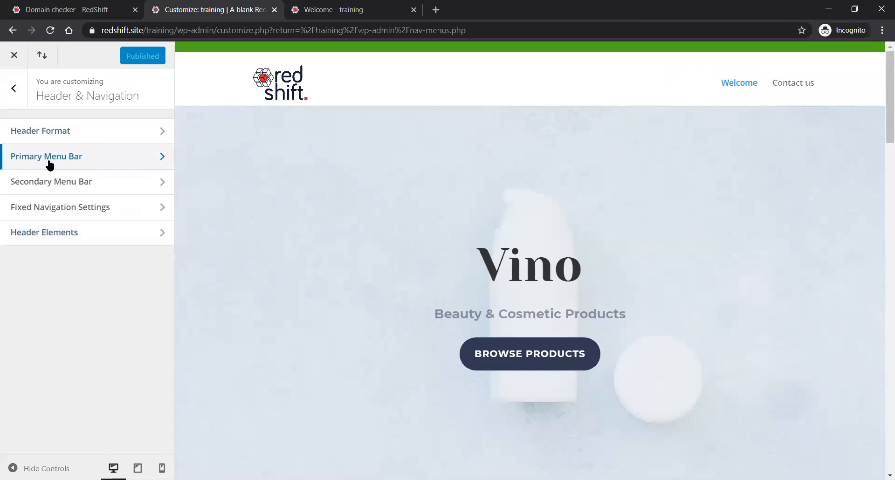
{"action": "left_click", "coordinate": [14, 91]}
{"action": "left_click", "coordinate": [20, 135]}
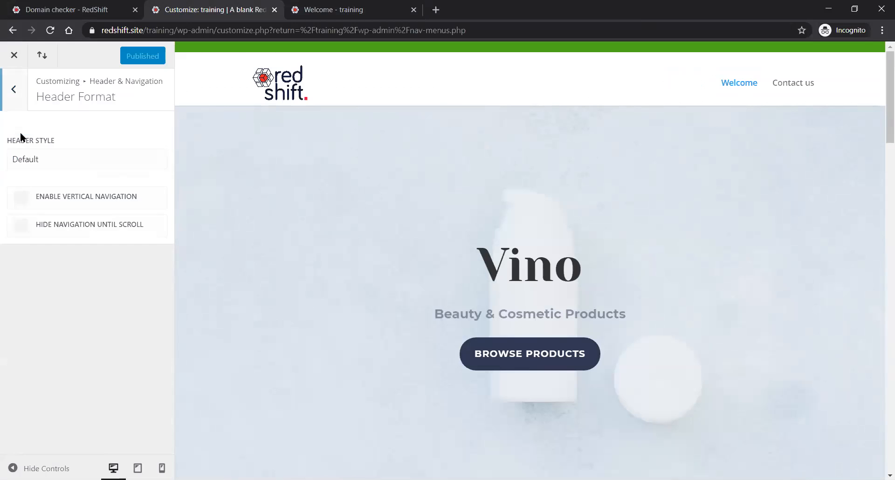
{"action": "left_click", "coordinate": [21, 199]}
{"action": "left_click", "coordinate": [25, 199]}
Try the Centered and Centered Inline Logo header styles in the preview.
{"action": "left_click", "coordinate": [41, 163]}
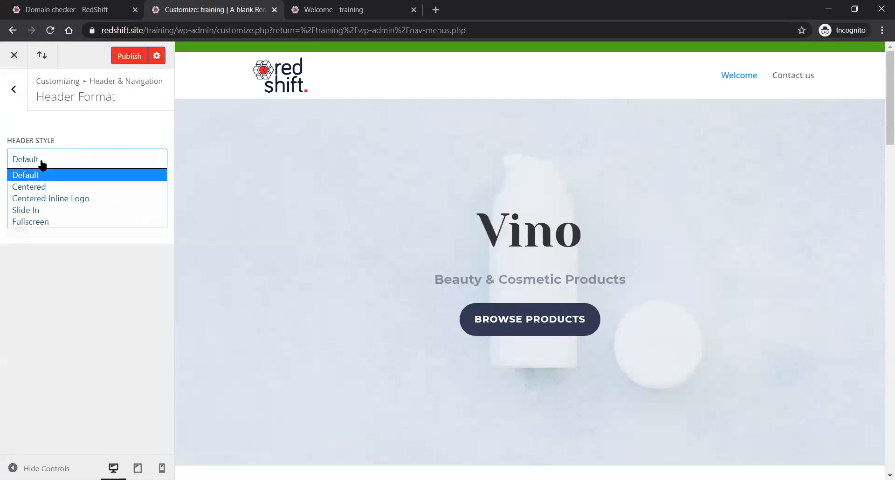
{"action": "left_click", "coordinate": [43, 184]}
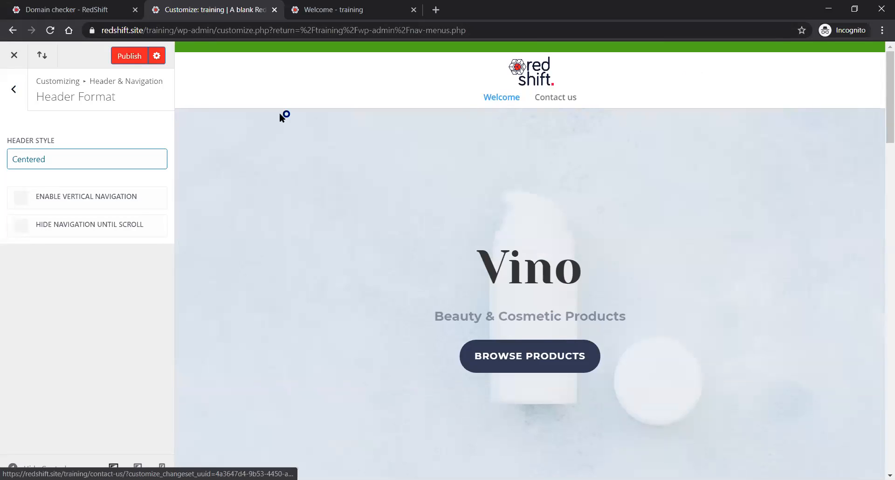
{"action": "left_click", "coordinate": [21, 163]}
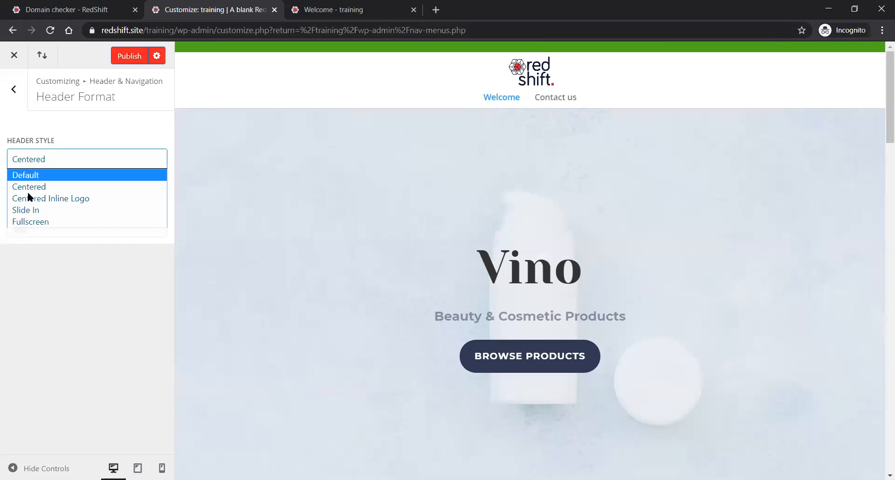
{"action": "left_click", "coordinate": [28, 196]}
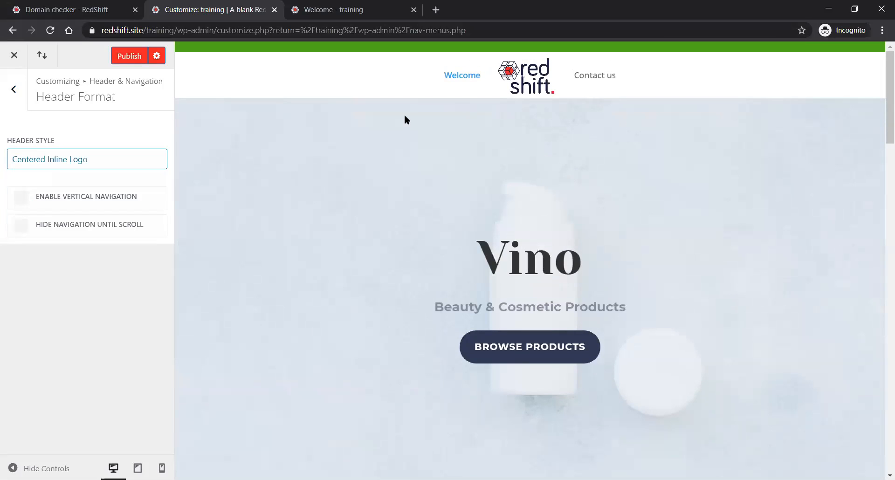
Try the Slide In header style and open and close its menu in the preview.
{"action": "left_click", "coordinate": [53, 163]}
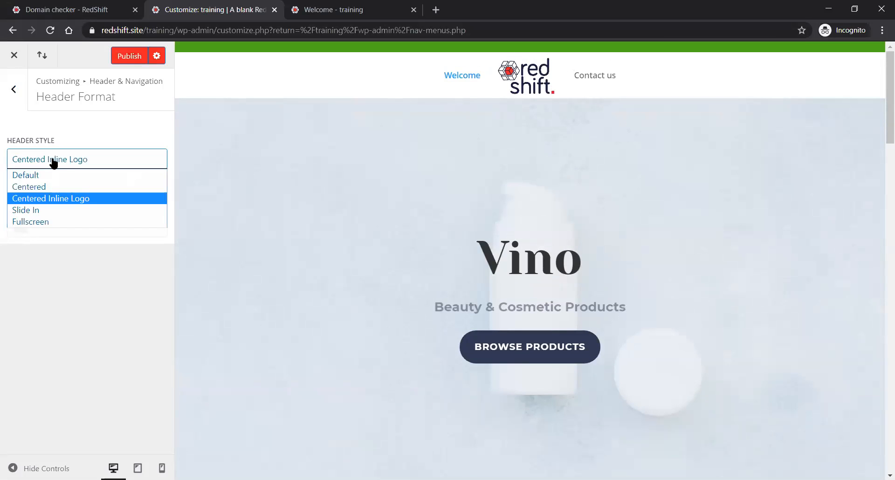
{"action": "left_click", "coordinate": [48, 213]}
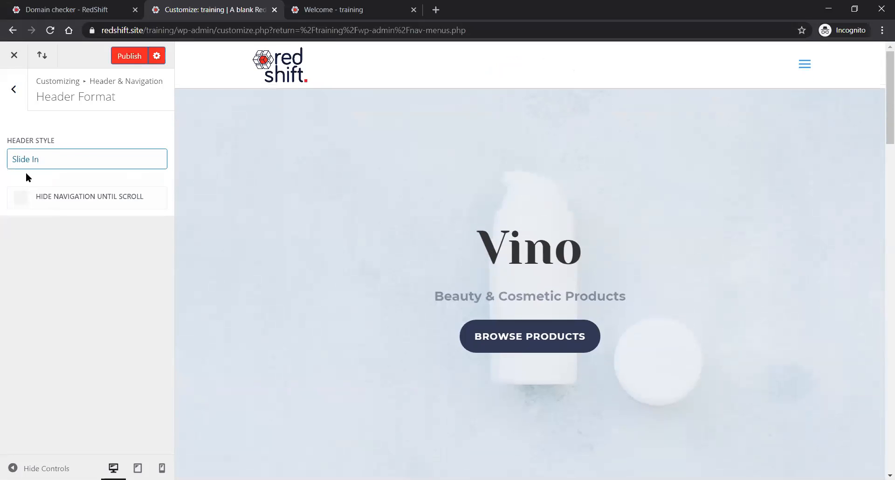
{"action": "left_click", "coordinate": [805, 66]}
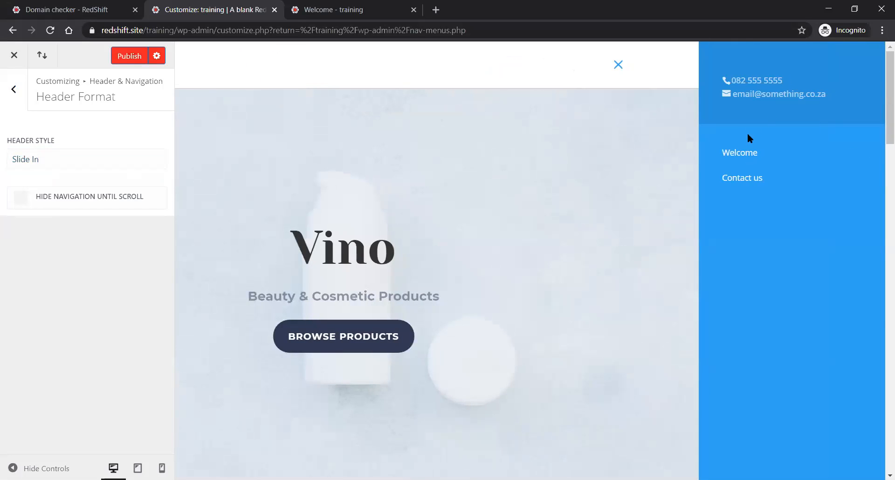
{"action": "left_click", "coordinate": [618, 65]}
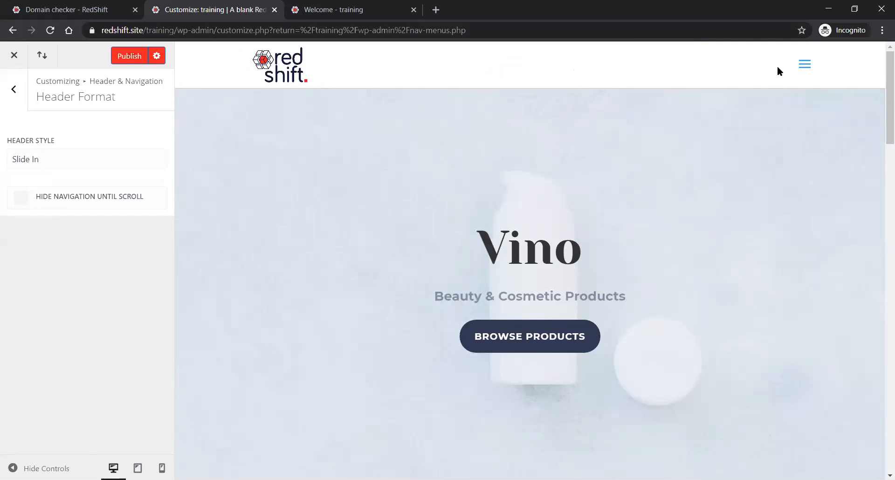
Examine the Slide In header while scrolling the preview, and test its menu partway down the page.
{"action": "scroll", "coordinate": [442, 162], "scroll_direction": "down", "scroll_amount": 7}
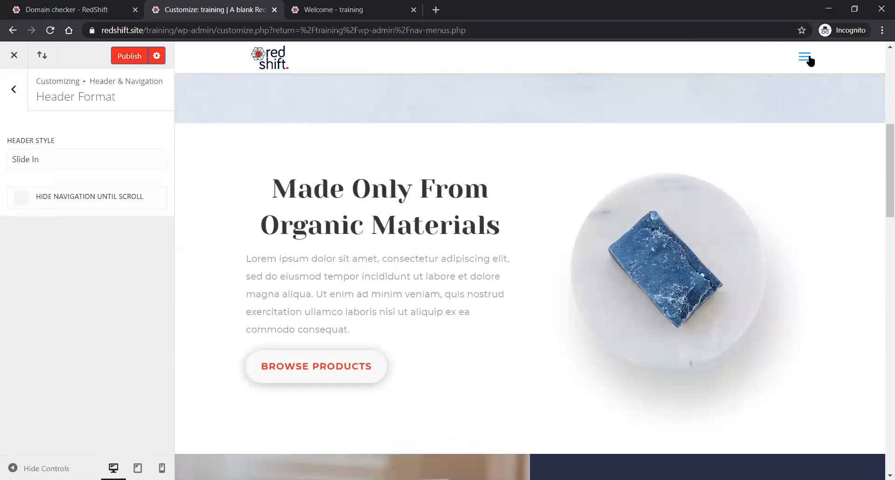
{"action": "scroll", "coordinate": [742, 138], "scroll_direction": "down", "scroll_amount": 1}
{"action": "scroll", "coordinate": [793, 66], "scroll_direction": "up", "scroll_amount": 8}
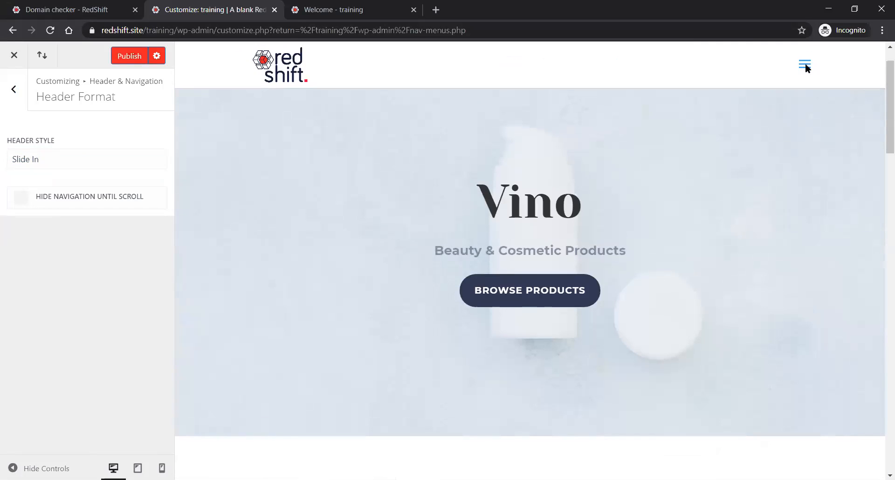
{"action": "scroll", "coordinate": [784, 136], "scroll_direction": "down", "scroll_amount": 5}
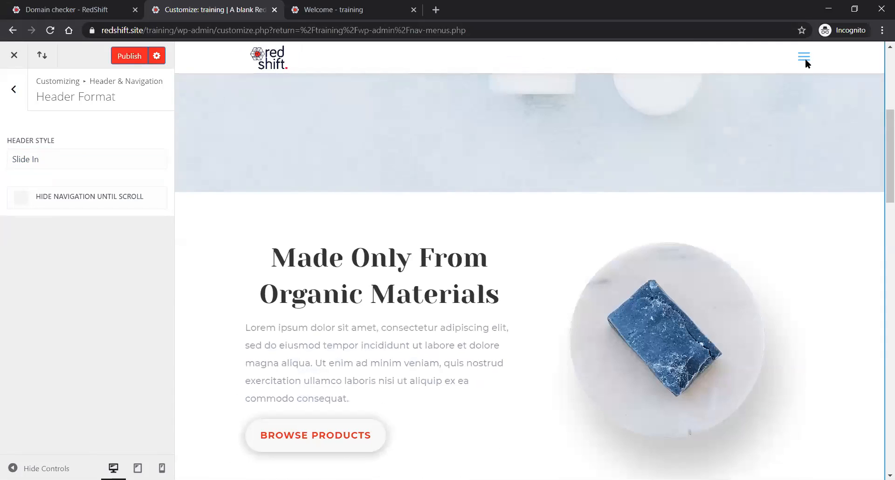
{"action": "left_click", "coordinate": [804, 58]}
{"action": "left_click", "coordinate": [622, 58]}
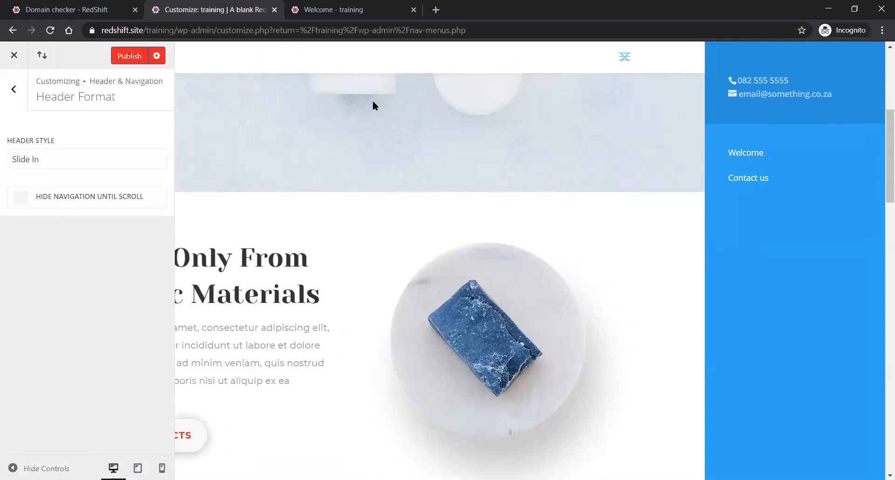
Set the header style to Fullscreen and open its menu in the preview.
{"action": "left_click", "coordinate": [46, 159]}
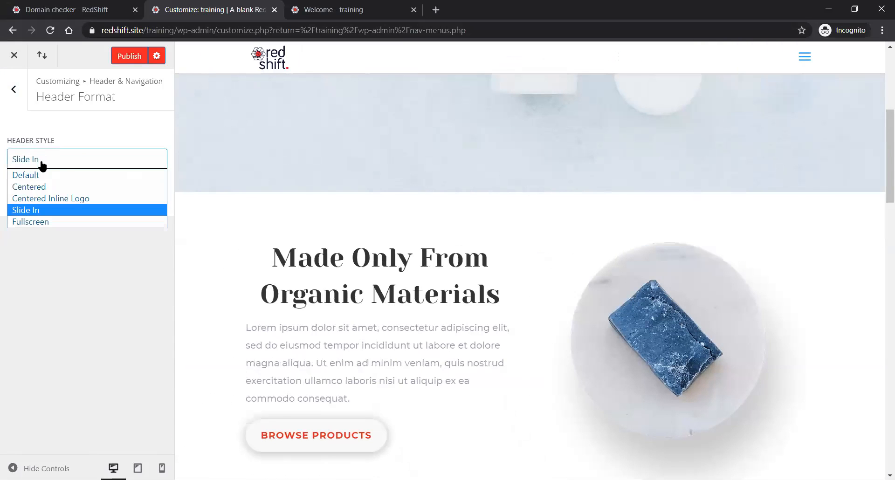
{"action": "left_click", "coordinate": [39, 222]}
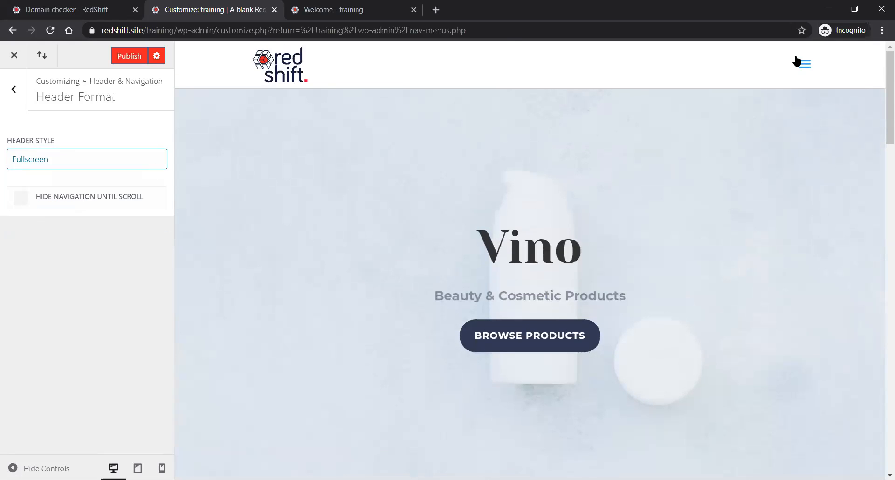
{"action": "left_click", "coordinate": [805, 67]}
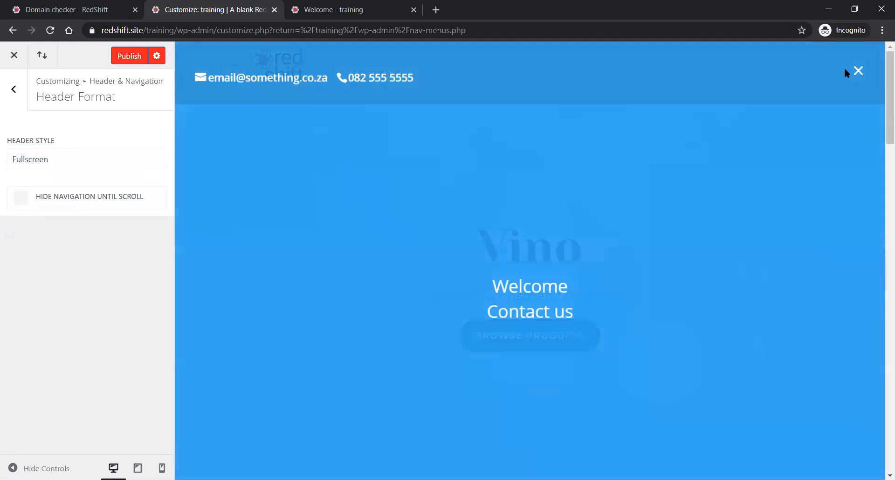
Close, reopen and close the Fullscreen header's menu in the preview.
{"action": "left_click", "coordinate": [858, 71]}
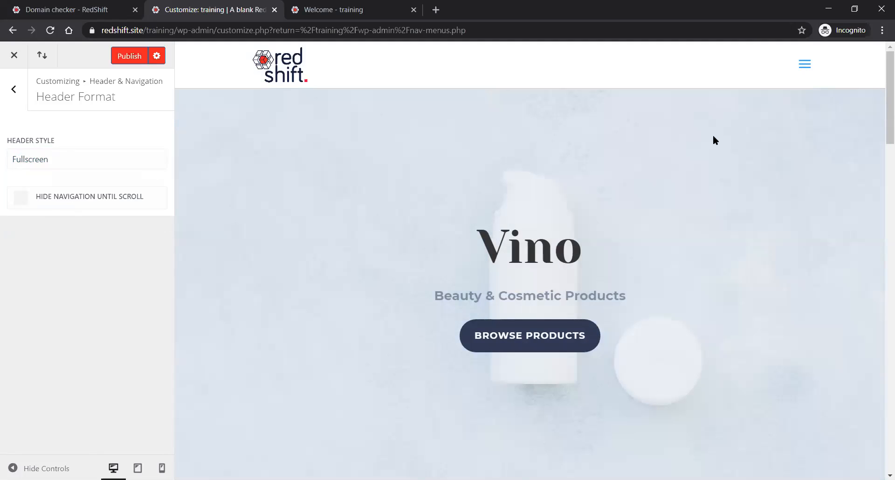
{"action": "left_click", "coordinate": [814, 69]}
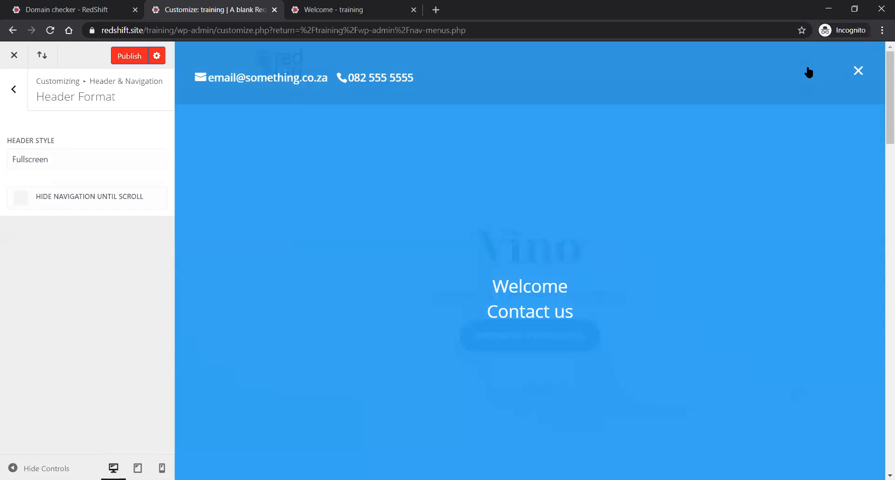
{"action": "left_click", "coordinate": [858, 71]}
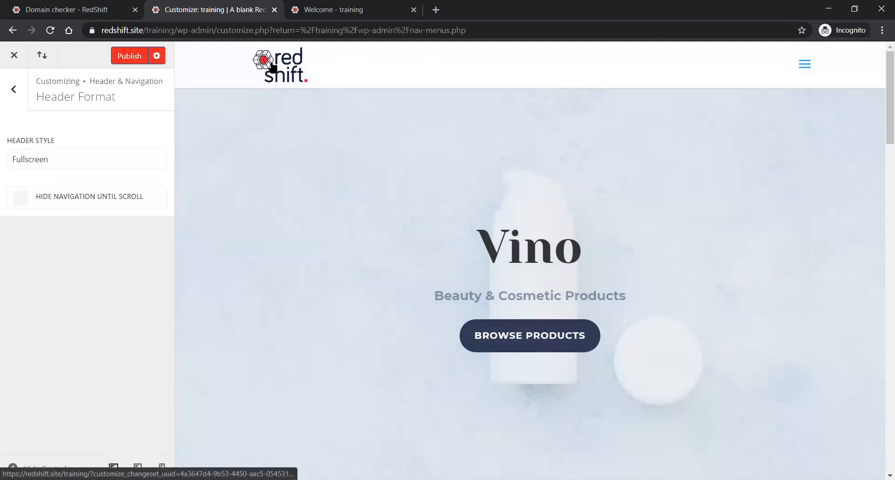
Try a fully transparent background colour for the primary menu bar and check it while scrolling the preview.
{"action": "left_click", "coordinate": [11, 89]}
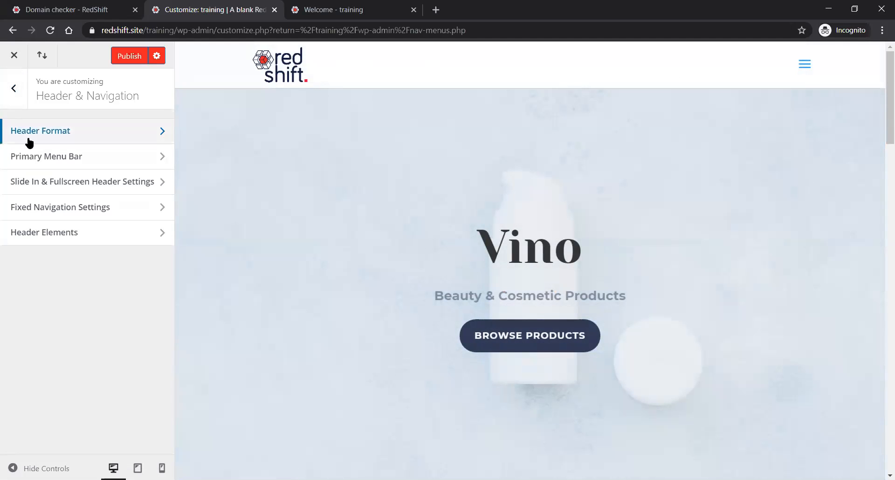
{"action": "left_click", "coordinate": [44, 164]}
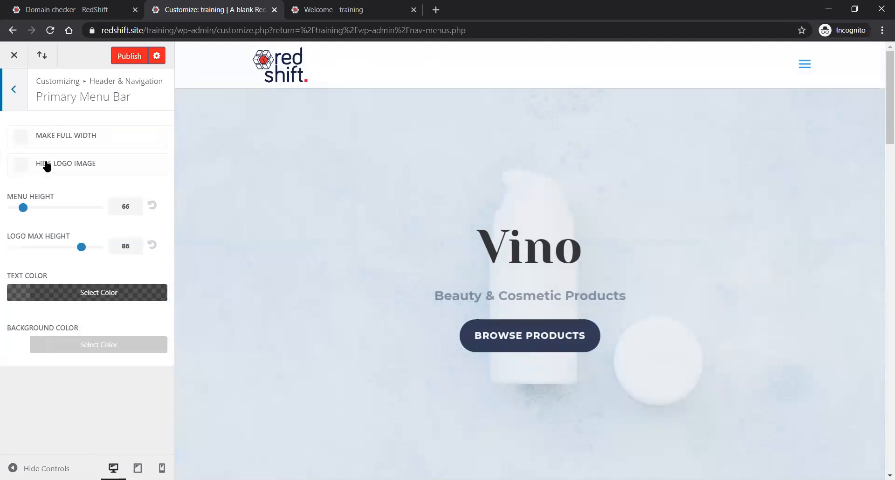
{"action": "left_click", "coordinate": [21, 345]}
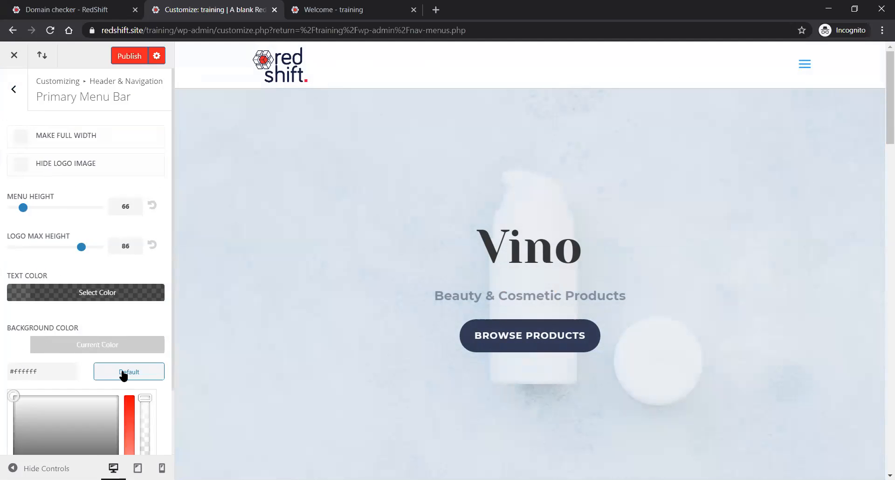
{"action": "scroll", "coordinate": [156, 370], "scroll_direction": "down", "scroll_amount": 2}
{"action": "left_click_drag", "start_coordinate": [144, 355], "coordinate": [147, 375]}
{"action": "left_click_drag", "start_coordinate": [146, 385], "coordinate": [145, 461]}
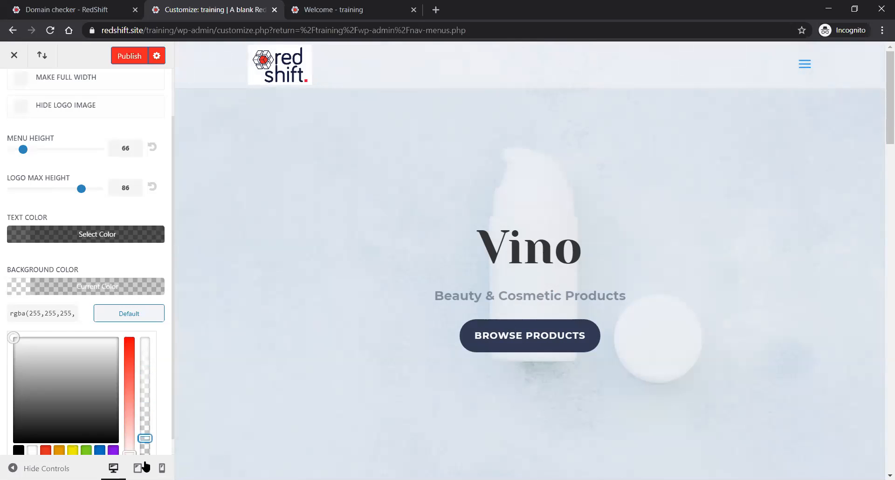
{"action": "scroll", "coordinate": [124, 354], "scroll_direction": "down", "scroll_amount": 1}
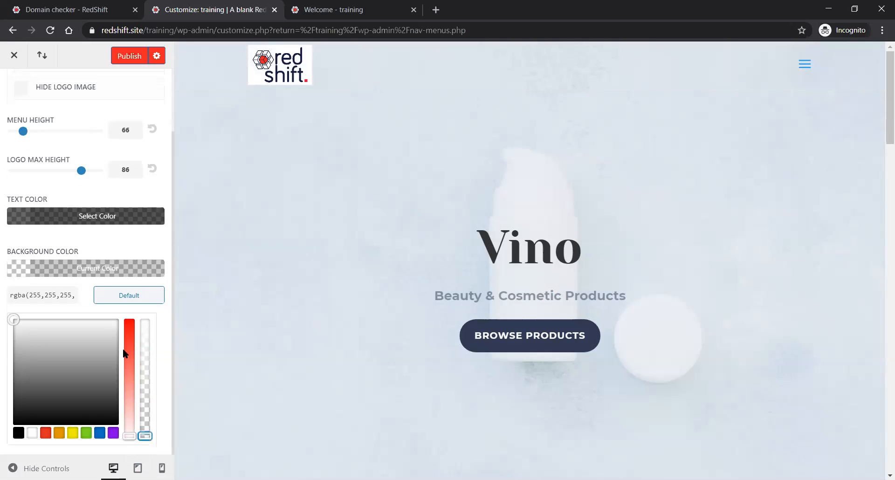
{"action": "scroll", "coordinate": [418, 183], "scroll_direction": "down", "scroll_amount": 4}
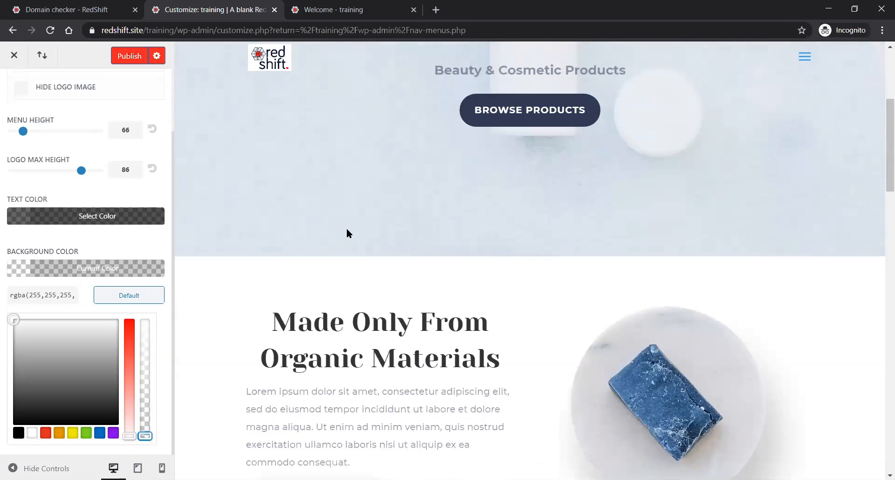
{"action": "scroll", "coordinate": [346, 231], "scroll_direction": "up", "scroll_amount": 5}
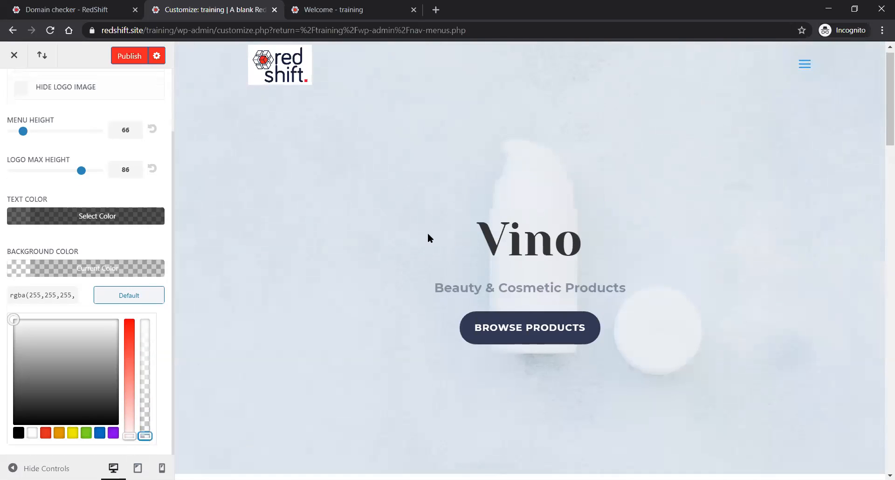
{"action": "scroll", "coordinate": [427, 233], "scroll_direction": "down", "scroll_amount": 5}
{"action": "scroll", "coordinate": [427, 233], "scroll_direction": "up", "scroll_amount": 6}
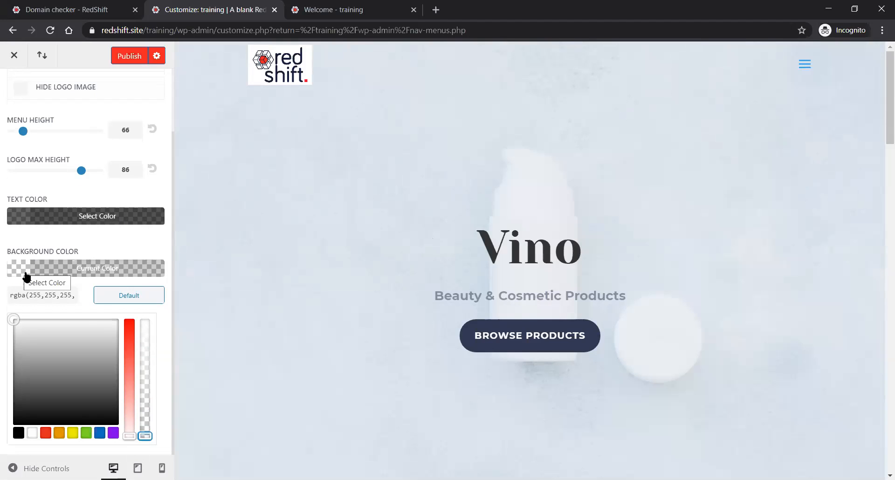
Restore the primary menu bar's background colour to opaque white (#ffffff) and publish the customizer changes.
{"action": "left_click_drag", "start_coordinate": [145, 436], "coordinate": [144, 292]}
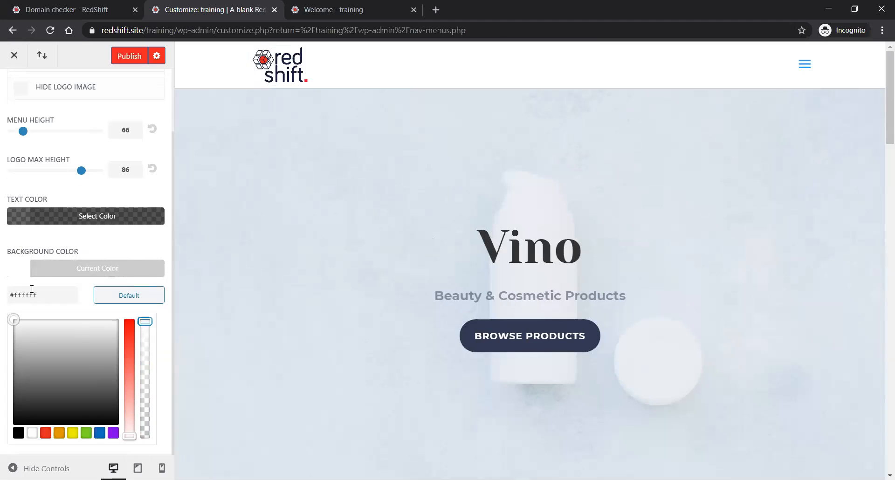
{"action": "left_click", "coordinate": [68, 267]}
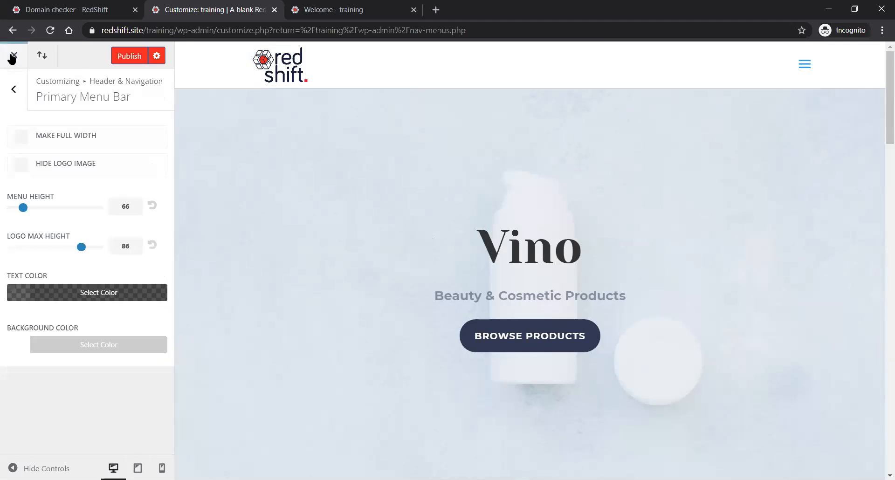
{"action": "left_click", "coordinate": [133, 57]}
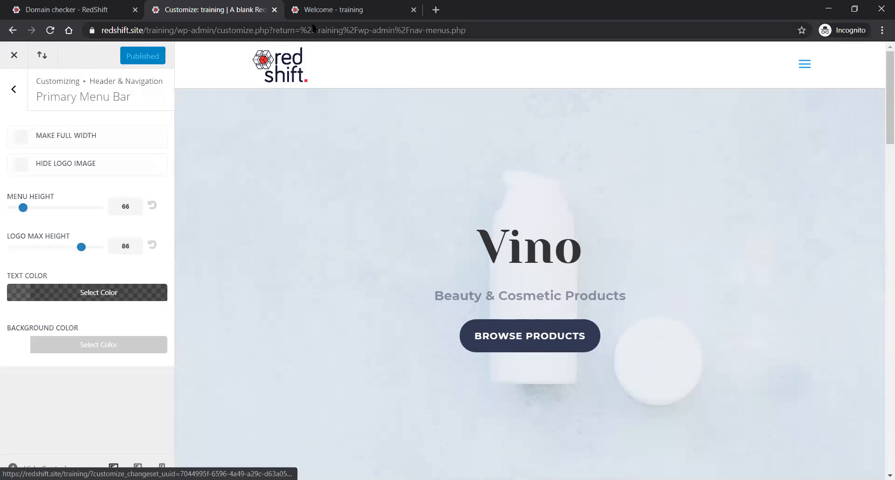
Reload the live Welcome page and test the Fullscreen header's menu there.
{"action": "left_click", "coordinate": [327, 9]}
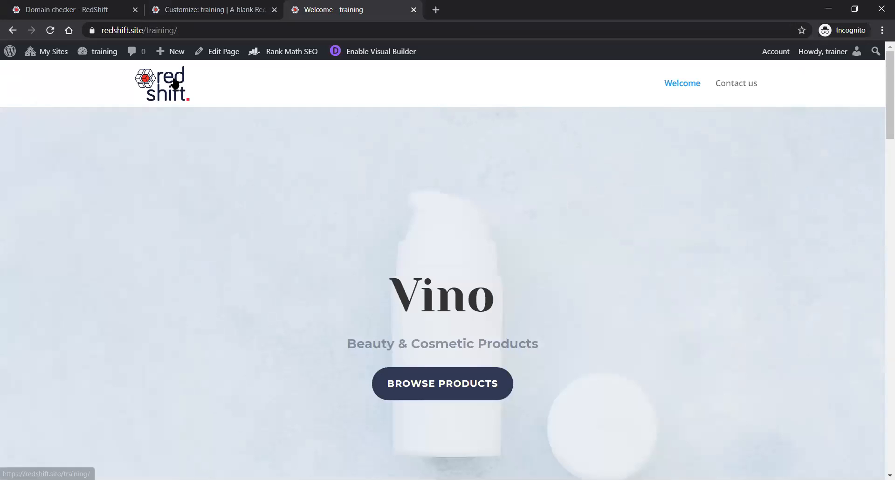
{"action": "left_click", "coordinate": [699, 84]}
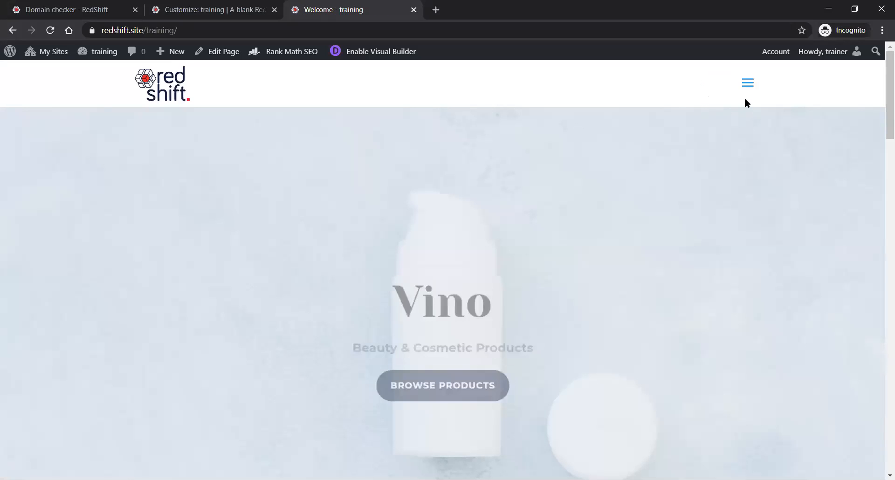
{"action": "left_click", "coordinate": [748, 84]}
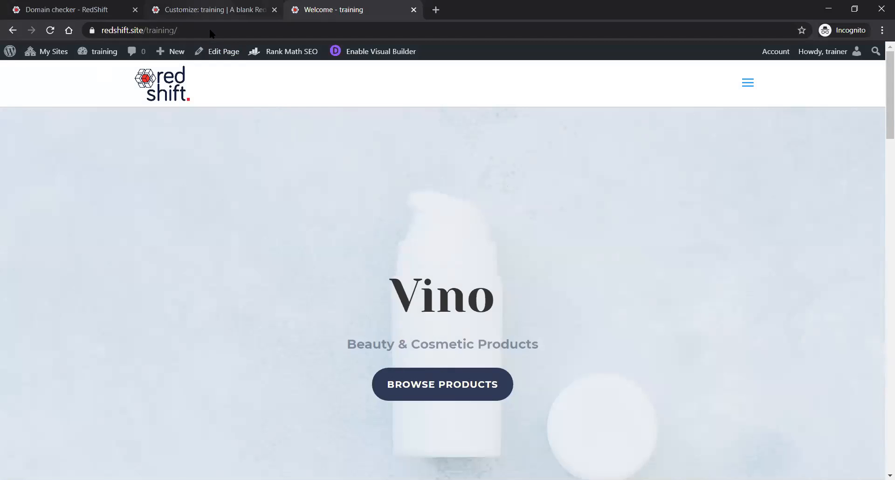
Leave the theme customizer and open the Divi Theme Options in the WordPress admin.
{"action": "left_click", "coordinate": [210, 10]}
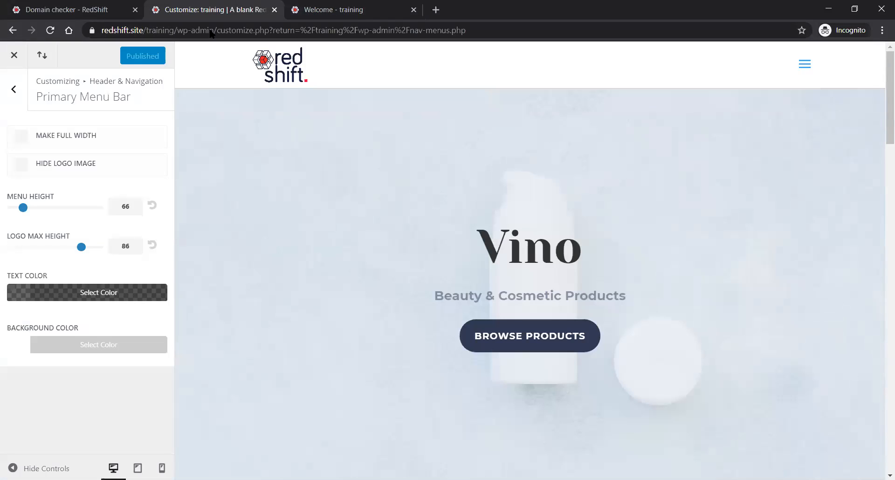
{"action": "left_click", "coordinate": [13, 89]}
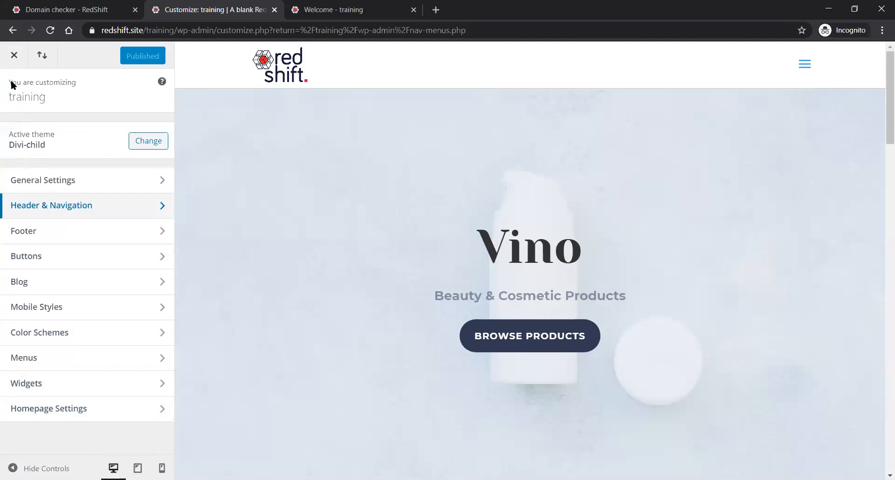
{"action": "left_click", "coordinate": [14, 61]}
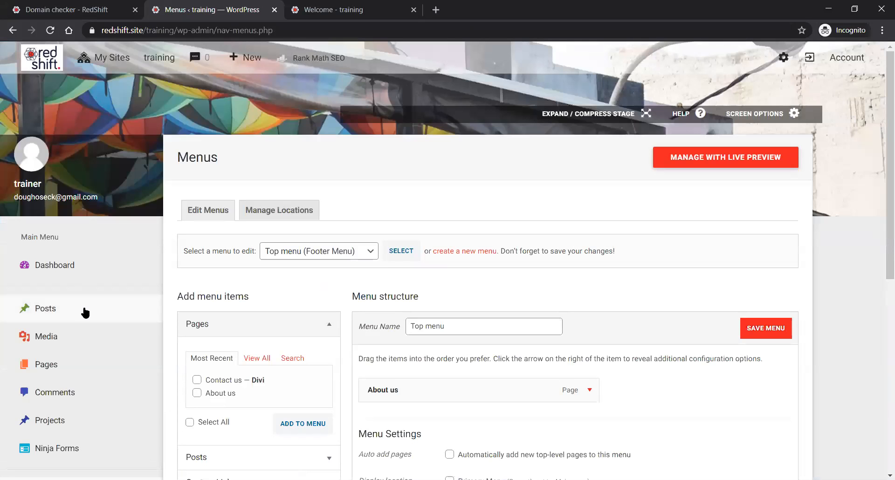
{"action": "scroll", "coordinate": [84, 307], "scroll_direction": "down", "scroll_amount": 8}
{"action": "mouse_move", "coordinate": [42, 392]}
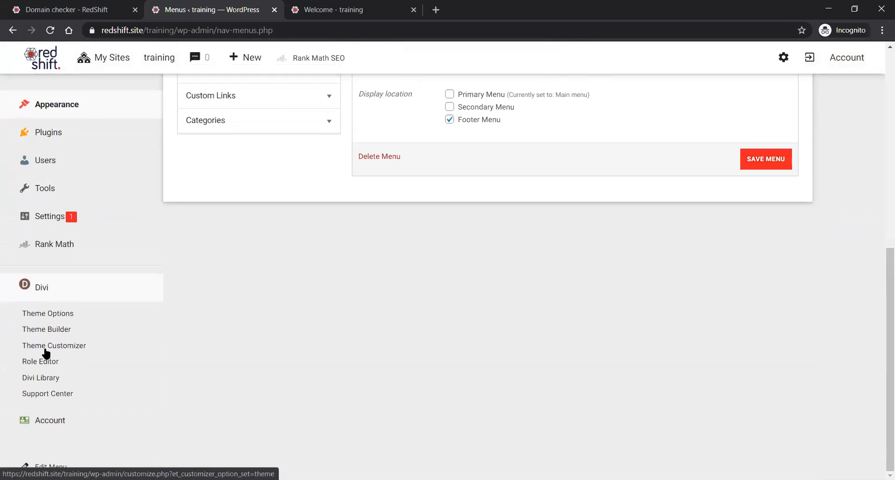
{"action": "left_click", "coordinate": [67, 314]}
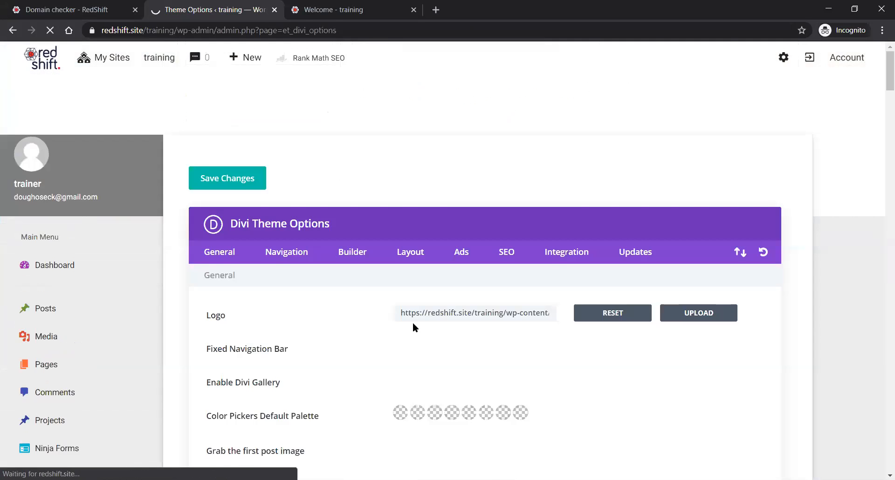
Look through the general Divi theme options down to the Custom CSS field.
{"action": "scroll", "coordinate": [413, 322], "scroll_direction": "down", "scroll_amount": 15}
{"action": "scroll", "coordinate": [438, 292], "scroll_direction": "down", "scroll_amount": 5}
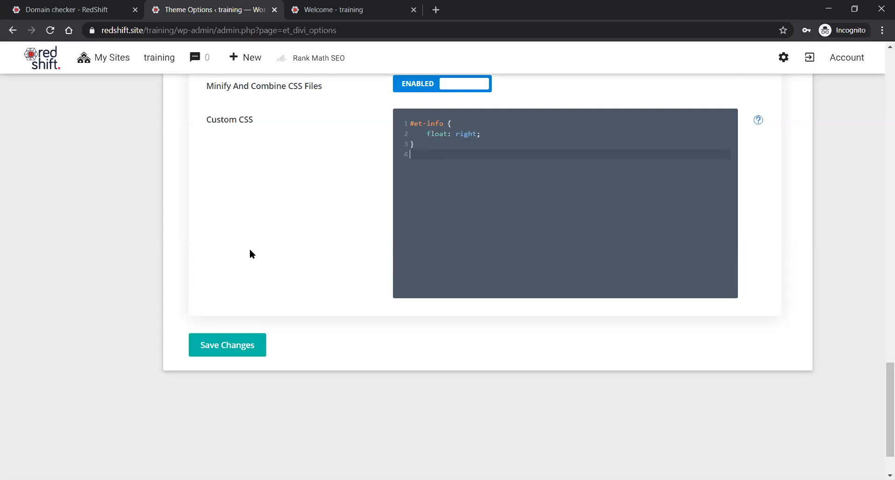
{"action": "scroll", "coordinate": [271, 248], "scroll_direction": "up", "scroll_amount": 5}
{"action": "scroll", "coordinate": [289, 246], "scroll_direction": "up", "scroll_amount": 3}
{"action": "mouse_move", "coordinate": [287, 76]}
Examine the live Welcome page from its header down to the organic materials section.
{"action": "left_click", "coordinate": [322, 10]}
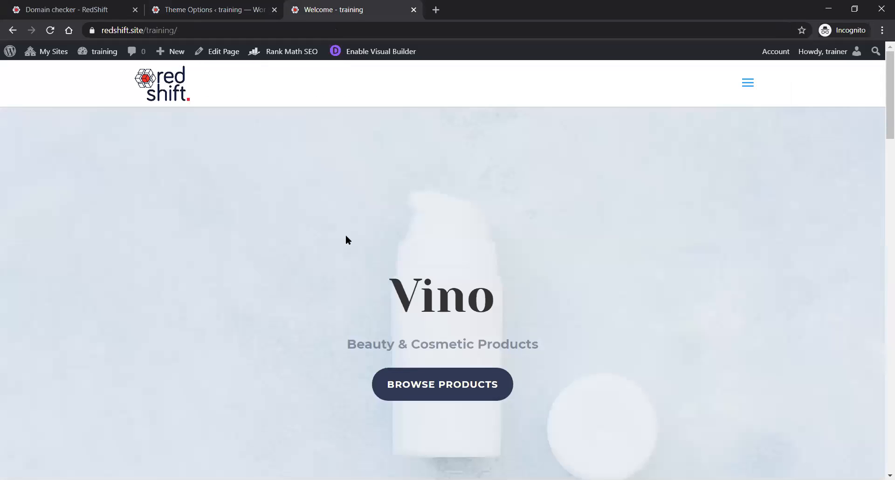
{"action": "scroll", "coordinate": [348, 240], "scroll_direction": "down", "scroll_amount": 4}
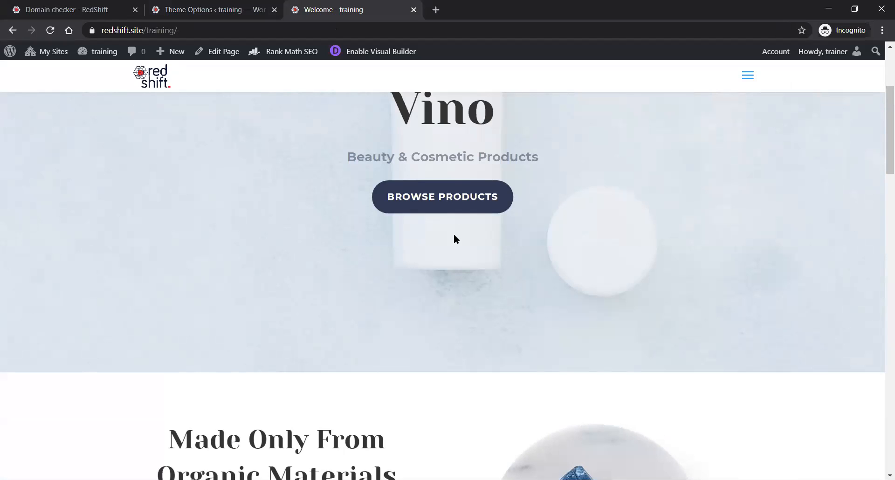
{"action": "scroll", "coordinate": [454, 236], "scroll_direction": "down", "scroll_amount": 1}
{"action": "scroll", "coordinate": [455, 235], "scroll_direction": "down", "scroll_amount": 1}
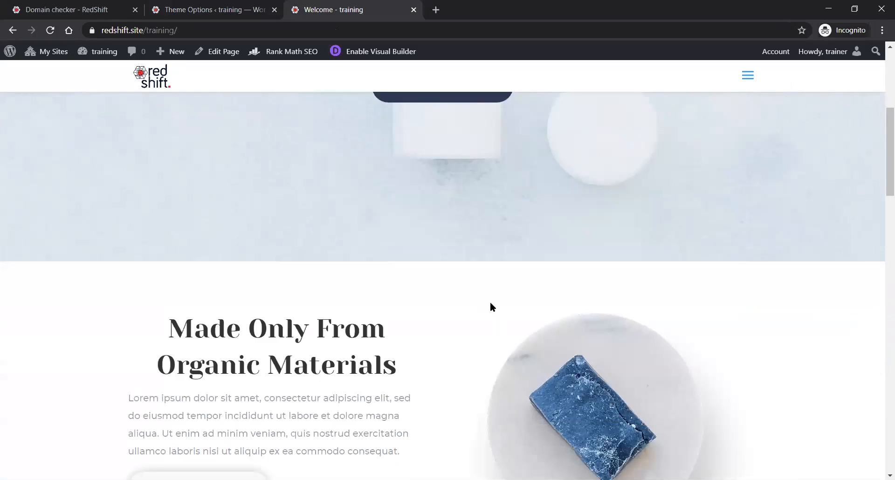
{"action": "scroll", "coordinate": [481, 320], "scroll_direction": "down", "scroll_amount": 4}
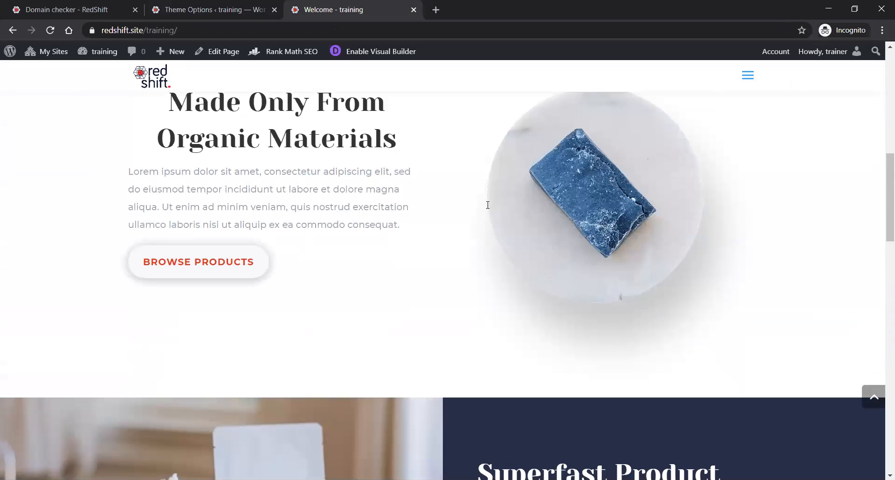
Enable the Visual Builder on the Welcome page and insert a Gallery module below the blue soap image.
{"action": "left_click", "coordinate": [372, 52]}
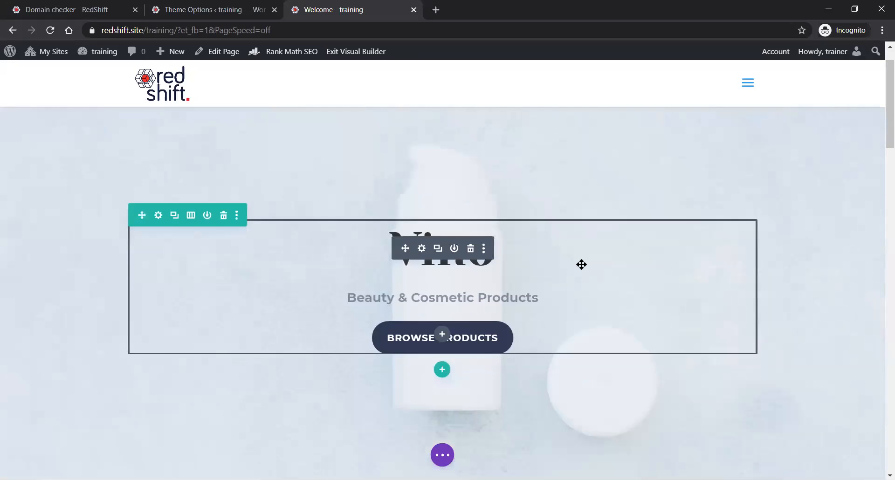
{"action": "scroll", "coordinate": [582, 262], "scroll_direction": "down", "scroll_amount": 6}
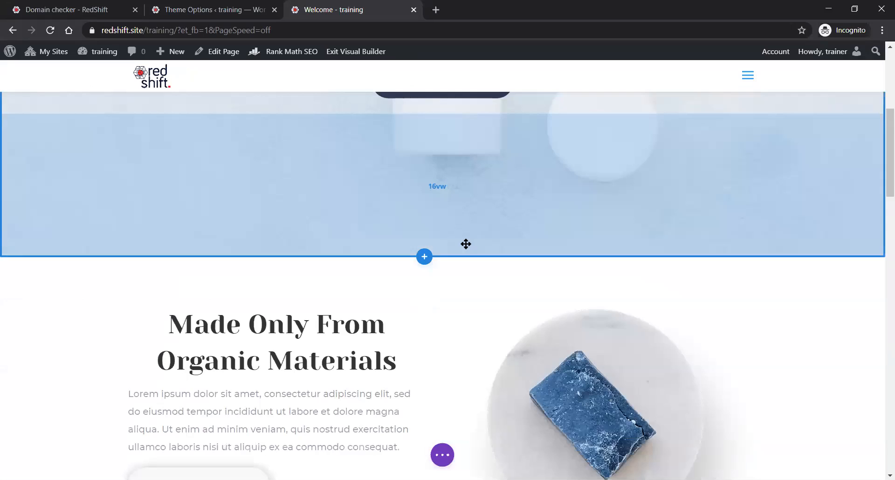
{"action": "scroll", "coordinate": [465, 244], "scroll_direction": "down", "scroll_amount": 3}
{"action": "scroll", "coordinate": [597, 261], "scroll_direction": "down", "scroll_amount": 2}
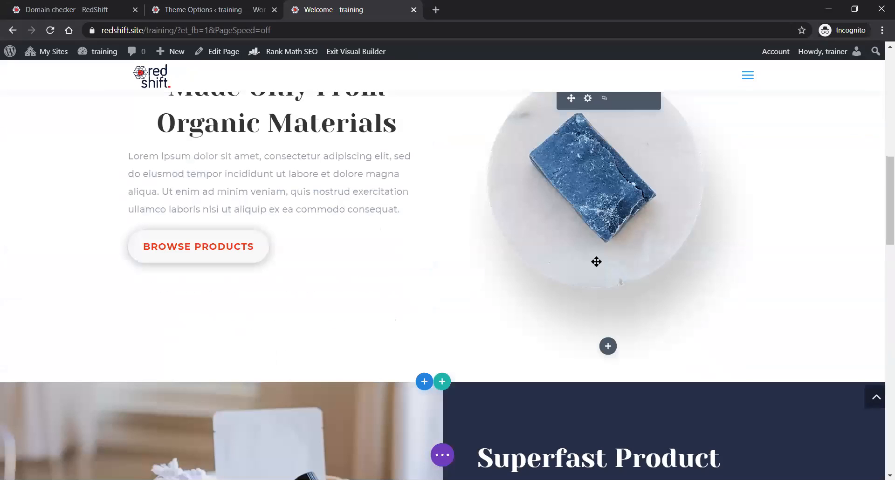
{"action": "left_click", "coordinate": [608, 346]}
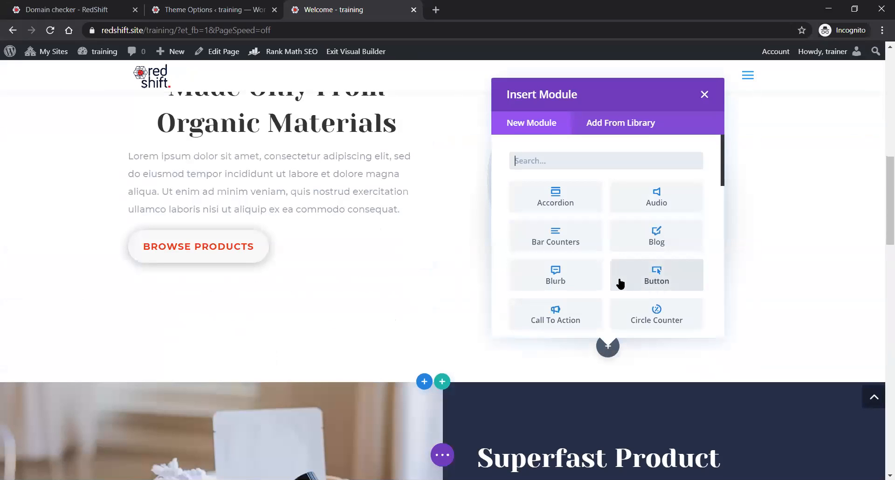
{"action": "type", "text": "gall"}
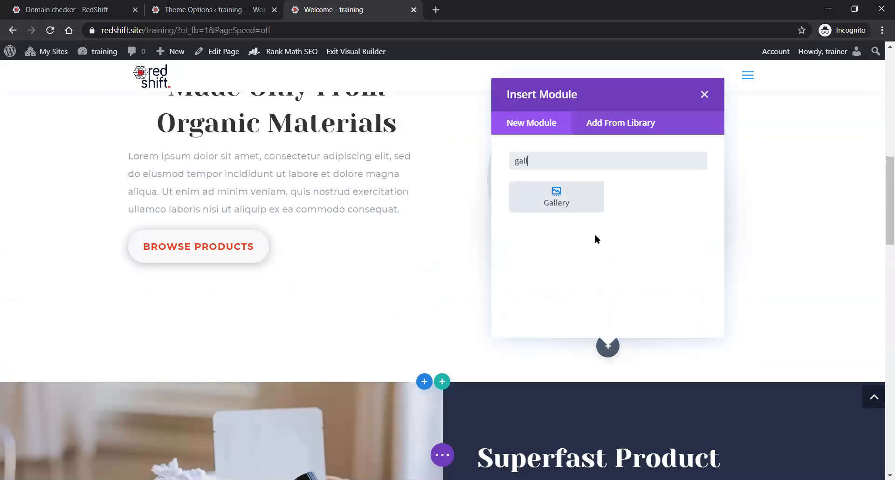
{"action": "left_click", "coordinate": [571, 206]}
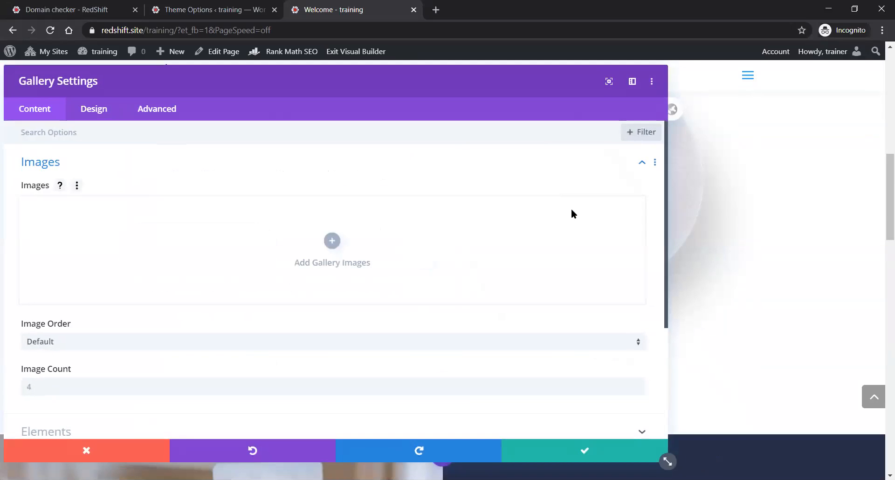
Add the bowl, basket, blue soap and white bottle images from the media library to the gallery.
{"action": "left_click", "coordinate": [332, 241]}
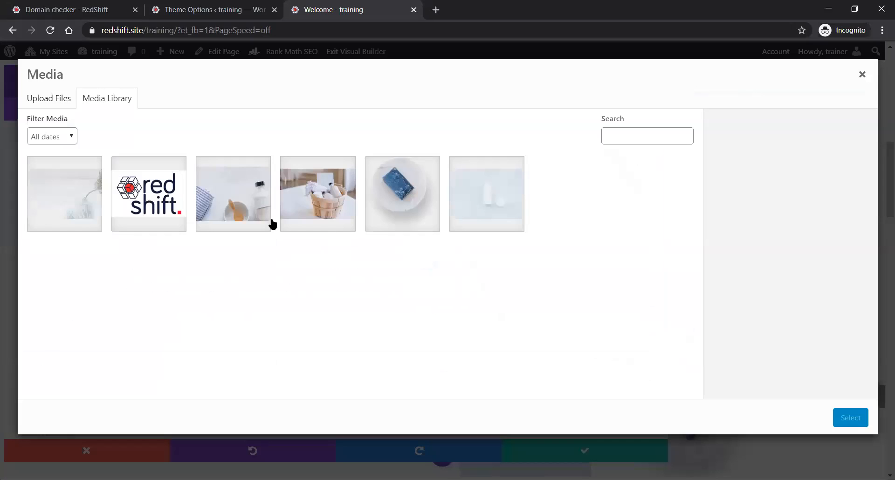
{"action": "left_click", "coordinate": [246, 200]}
{"action": "left_click", "coordinate": [322, 196]}
{"action": "left_click", "coordinate": [386, 194]}
{"action": "left_click", "coordinate": [516, 202]}
{"action": "left_click", "coordinate": [844, 418]}
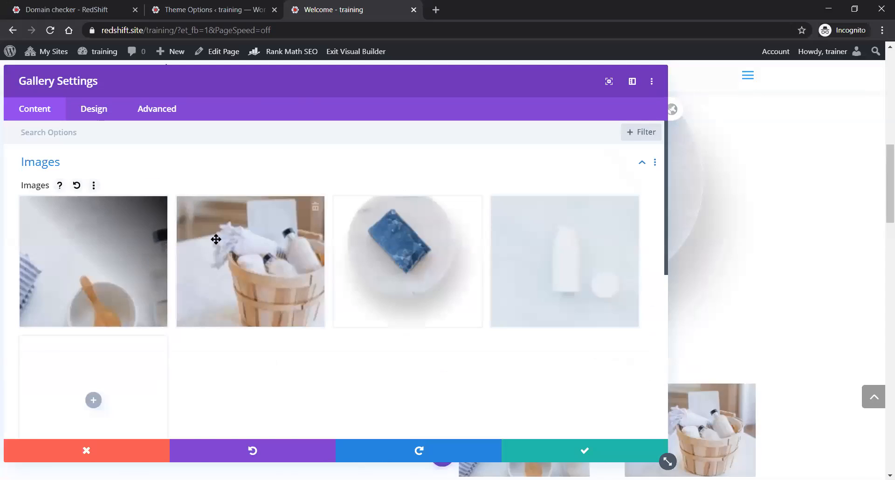
Review the gallery's selected images and the Alt Text and Caption fields of the bowl image in the media library.
{"action": "scroll", "coordinate": [216, 240], "scroll_direction": "down", "scroll_amount": 3}
{"action": "scroll", "coordinate": [134, 223], "scroll_direction": "up", "scroll_amount": 2}
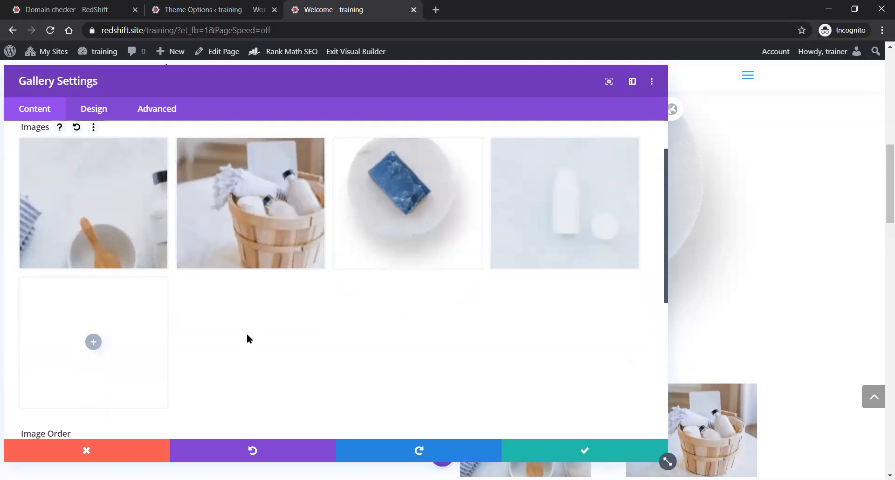
{"action": "scroll", "coordinate": [132, 261], "scroll_direction": "up", "scroll_amount": 2}
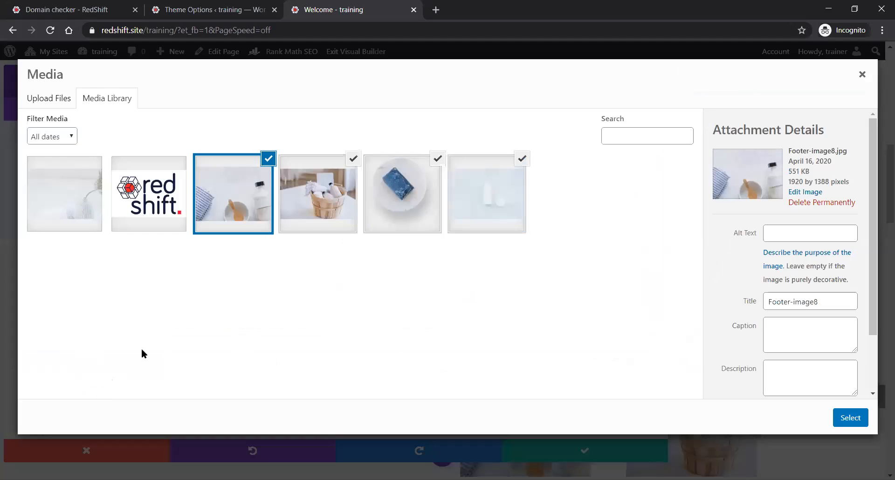
{"action": "left_click", "coordinate": [94, 397]}
{"action": "left_click", "coordinate": [791, 326]}
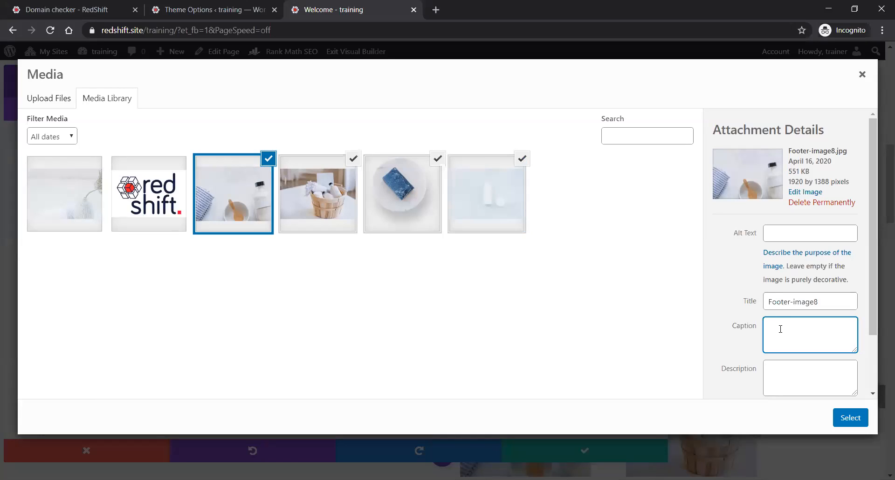
{"action": "left_click", "coordinate": [790, 232]}
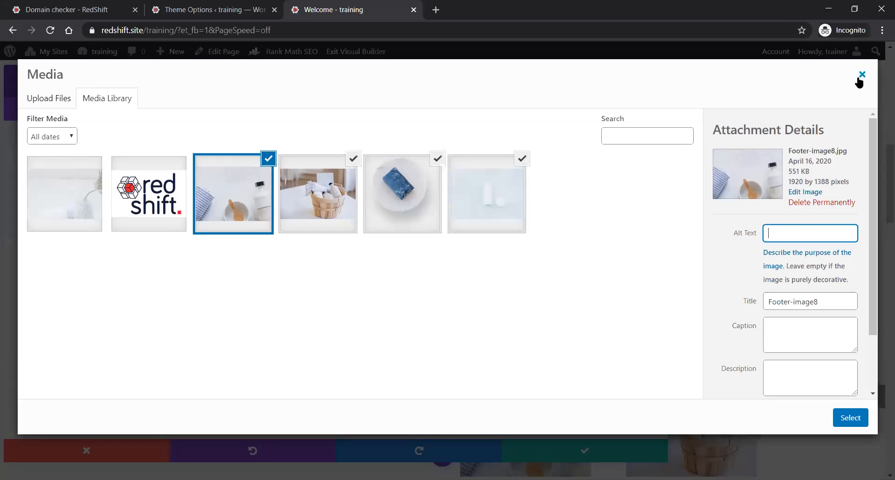
{"action": "left_click", "coordinate": [850, 418]}
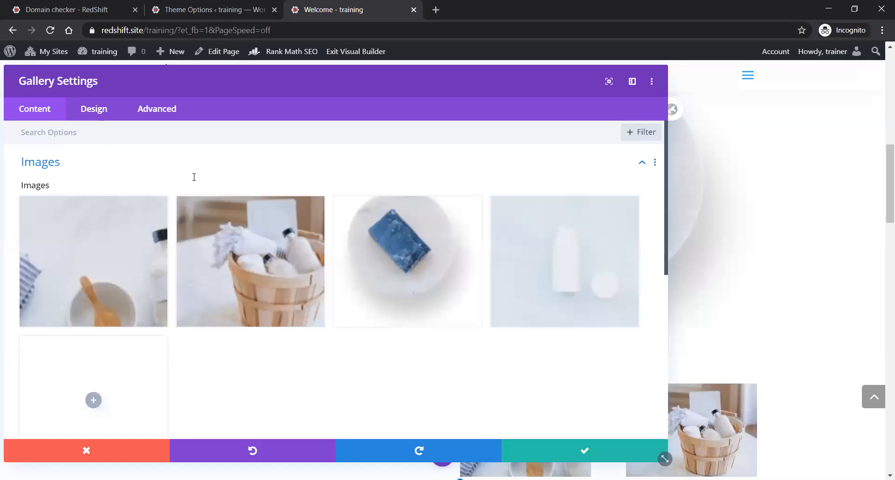
Look over the gallery's Caption Text design options and save the Gallery module settings.
{"action": "left_click", "coordinate": [87, 110]}
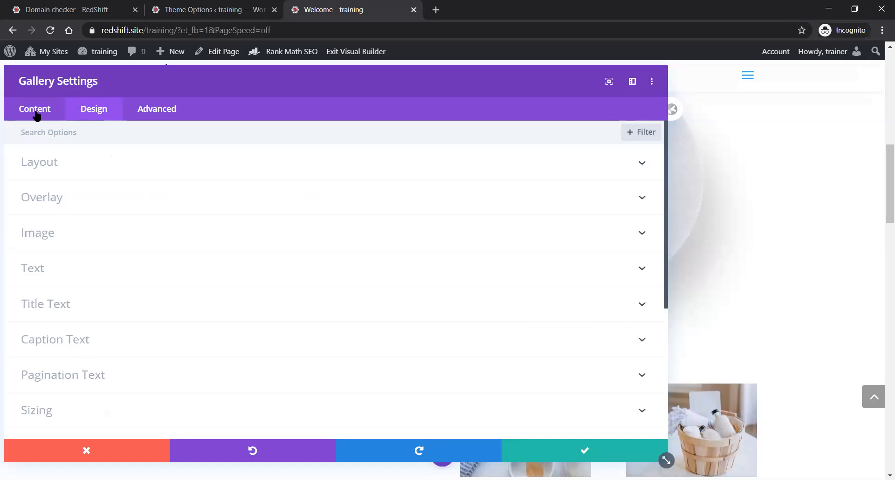
{"action": "left_click", "coordinate": [43, 342]}
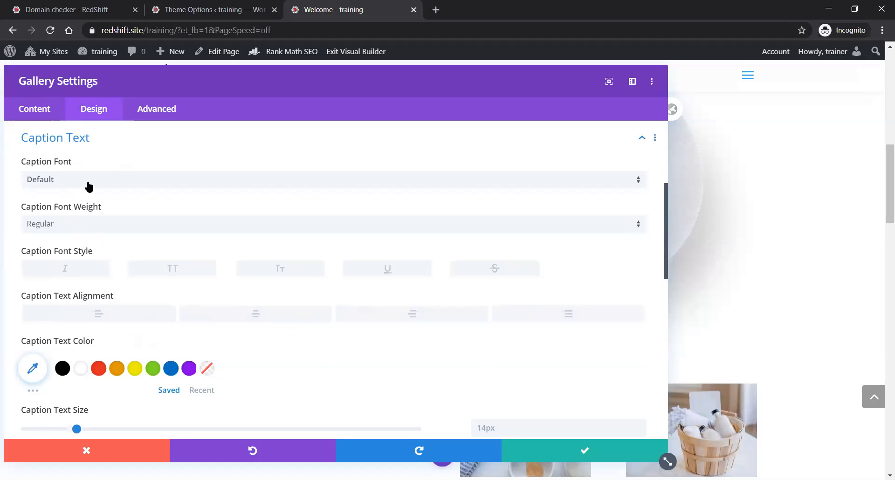
{"action": "scroll", "coordinate": [232, 322], "scroll_direction": "down", "scroll_amount": 4}
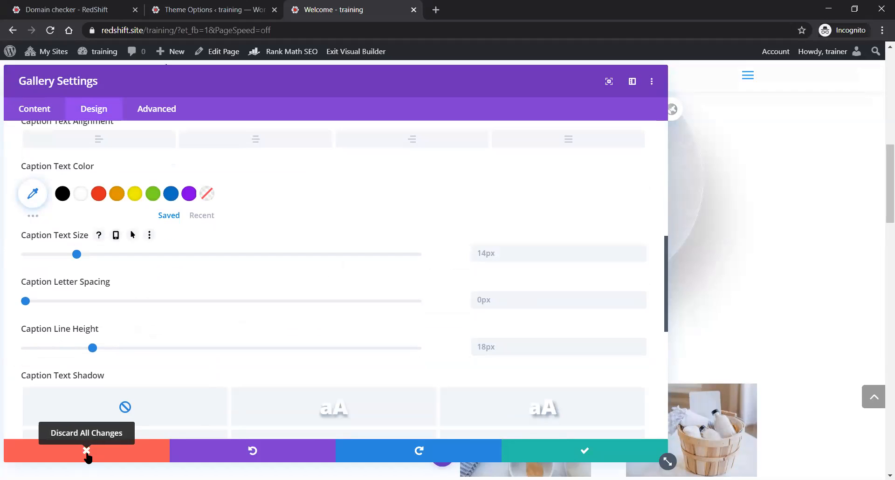
{"action": "left_click", "coordinate": [573, 453]}
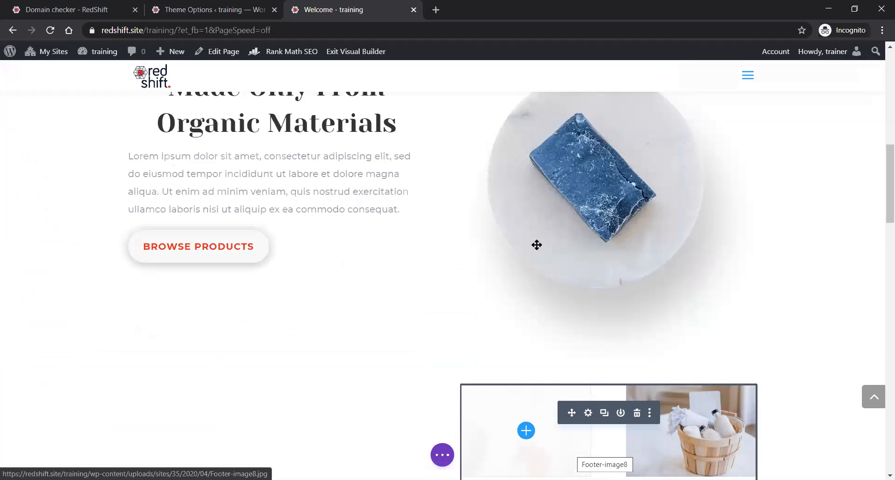
{"action": "scroll", "coordinate": [513, 276], "scroll_direction": "down", "scroll_amount": 2}
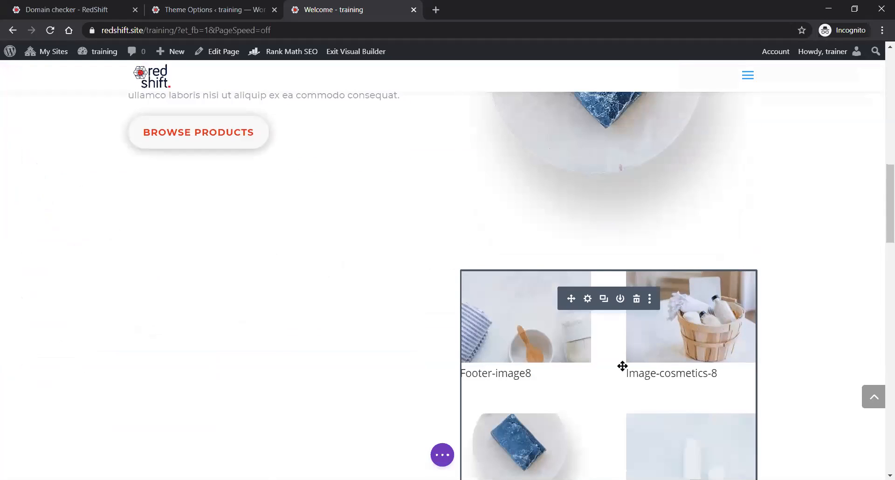
{"action": "scroll", "coordinate": [574, 373], "scroll_direction": "down", "scroll_amount": 1}
{"action": "scroll", "coordinate": [575, 376], "scroll_direction": "down", "scroll_amount": 1}
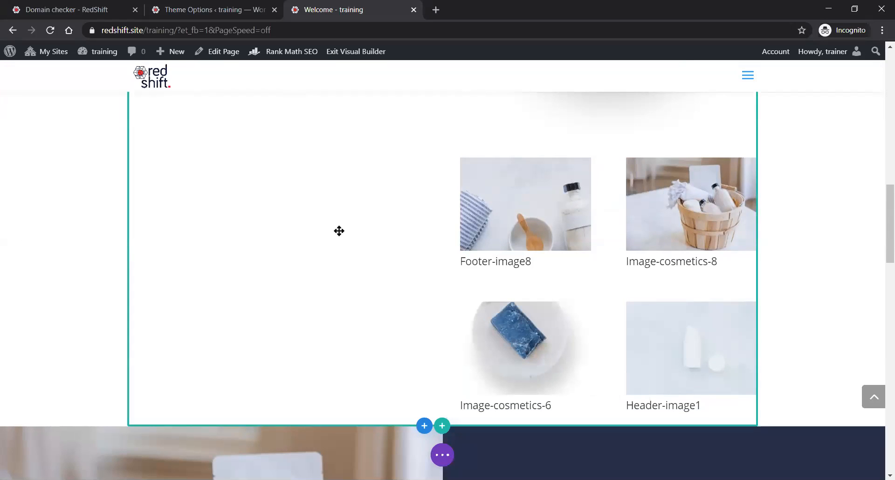
Switch to the training site's WordPress admin and open the Account page to look through its plan and custom domain sections.
{"action": "left_click", "coordinate": [196, 41]}
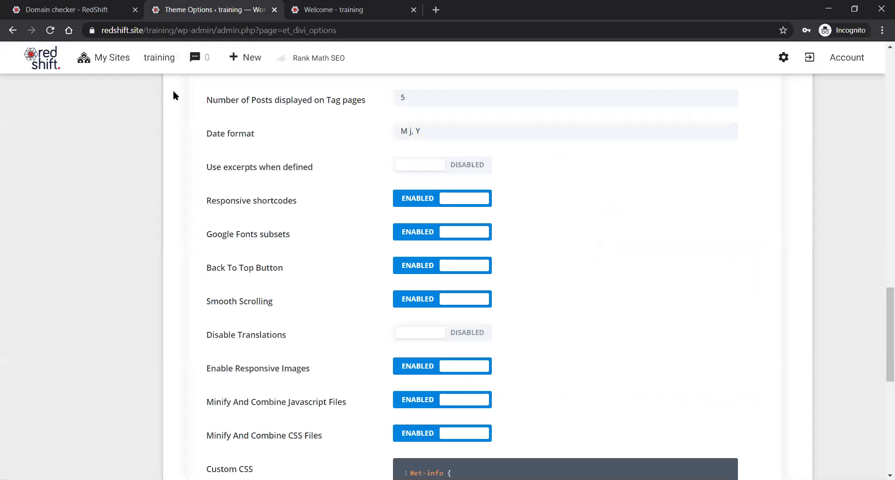
{"action": "scroll", "coordinate": [74, 260], "scroll_direction": "up", "scroll_amount": 15}
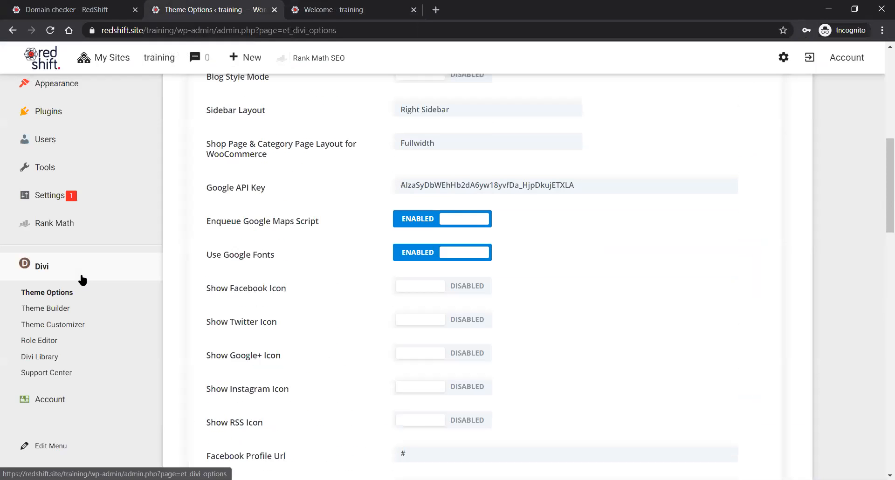
{"action": "left_click", "coordinate": [60, 401]}
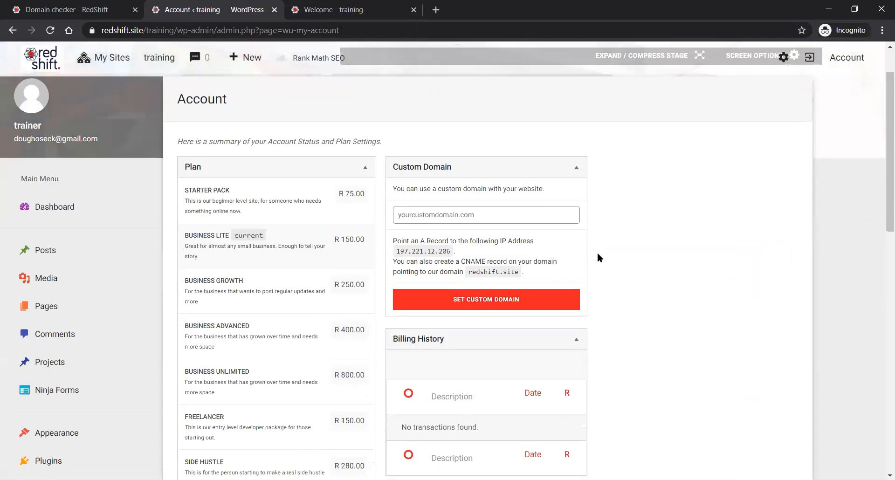
{"action": "scroll", "coordinate": [183, 267], "scroll_direction": "down", "scroll_amount": 7}
{"action": "scroll", "coordinate": [187, 268], "scroll_direction": "up", "scroll_amount": 2}
{"action": "scroll", "coordinate": [187, 269], "scroll_direction": "up", "scroll_amount": 5}
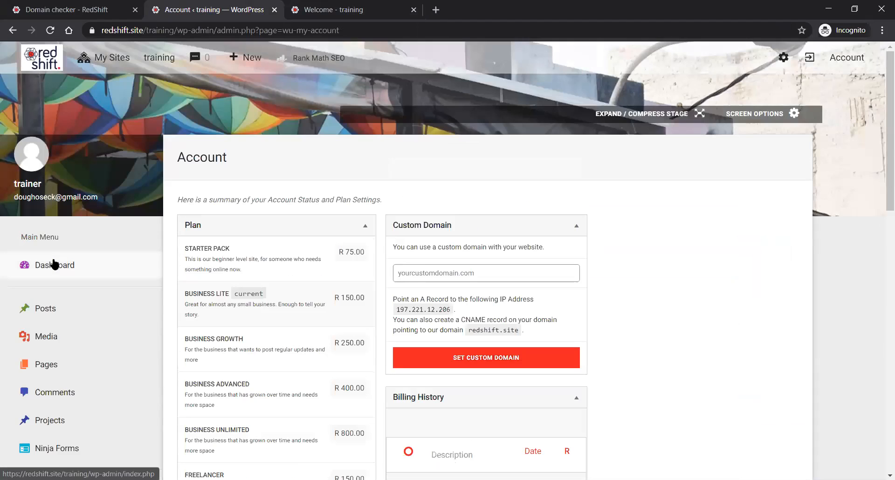
Look through the dashboard home's account statistics and site summary widgets, and open the My Sites list.
{"action": "mouse_move", "coordinate": [55, 265]}
{"action": "left_click", "coordinate": [39, 293]}
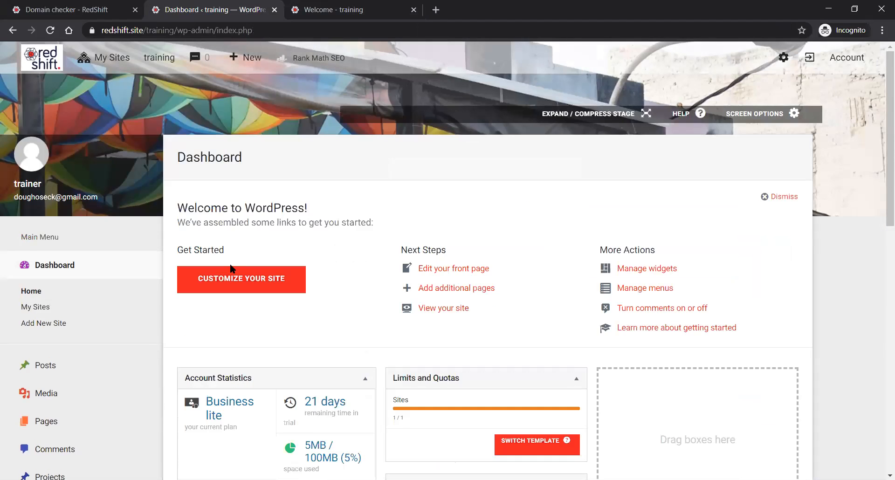
{"action": "scroll", "coordinate": [233, 266], "scroll_direction": "down", "scroll_amount": 5}
{"action": "scroll", "coordinate": [231, 270], "scroll_direction": "down", "scroll_amount": 8}
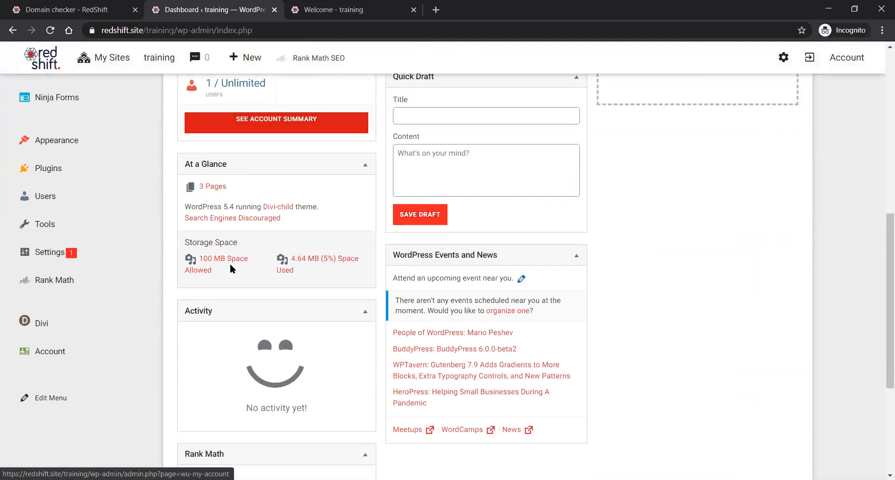
{"action": "scroll", "coordinate": [231, 264], "scroll_direction": "up", "scroll_amount": 8}
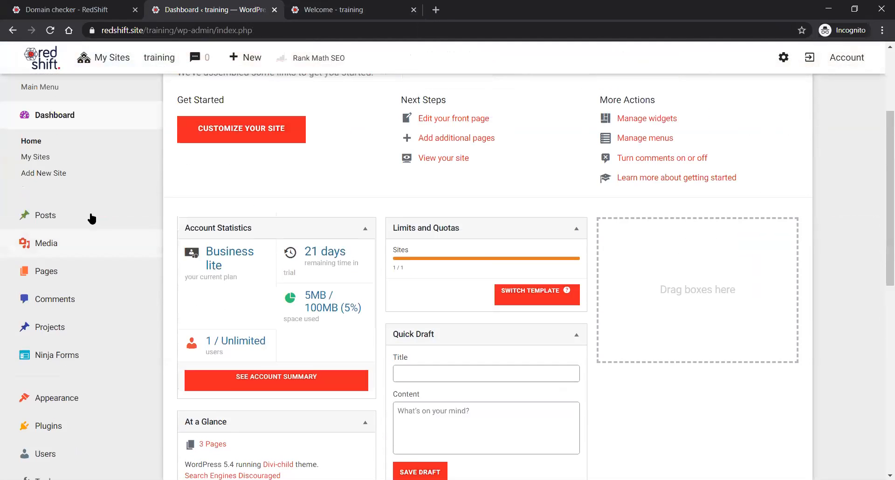
{"action": "left_click", "coordinate": [38, 156]}
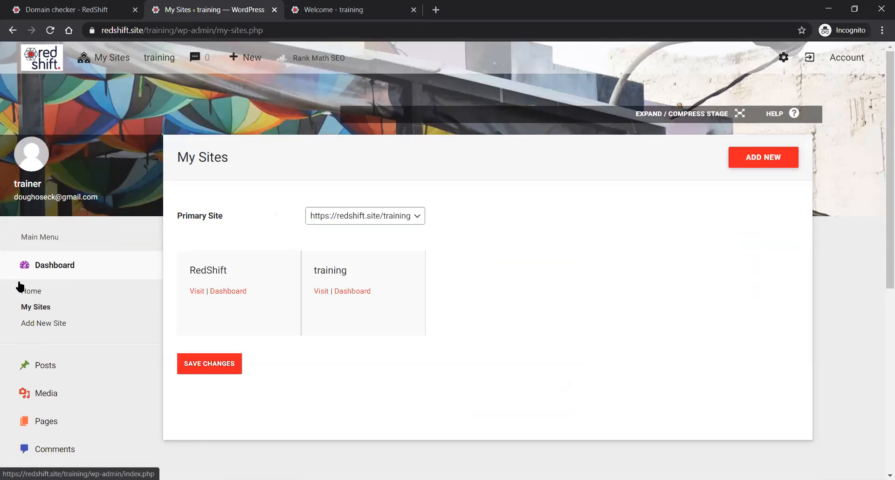
Open the Account page and examine the available plans, account status, account actions and sites list.
{"action": "scroll", "coordinate": [18, 280], "scroll_direction": "down", "scroll_amount": 5}
{"action": "scroll", "coordinate": [21, 298], "scroll_direction": "down", "scroll_amount": 2}
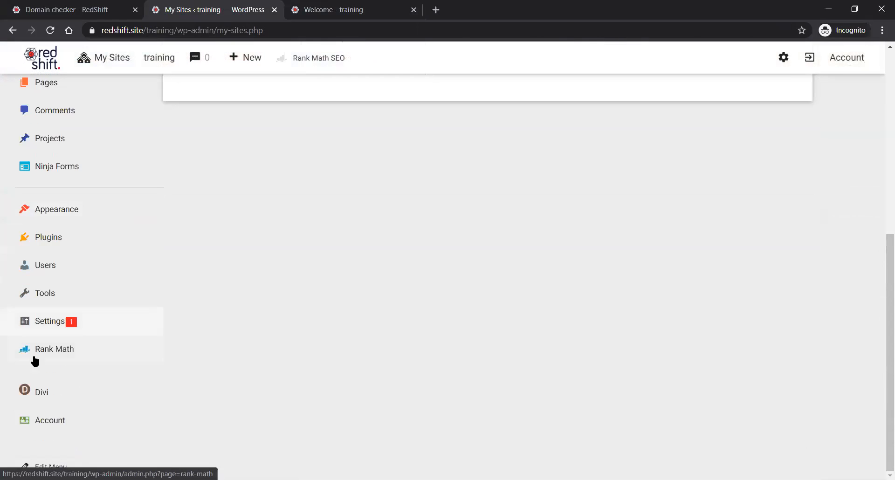
{"action": "left_click", "coordinate": [52, 421]}
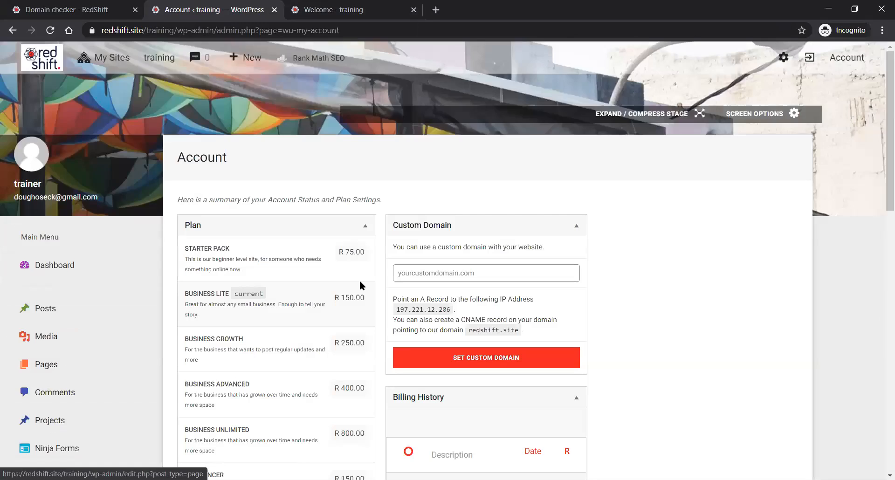
{"action": "scroll", "coordinate": [253, 220], "scroll_direction": "down", "scroll_amount": 5}
{"action": "scroll", "coordinate": [253, 217], "scroll_direction": "down", "scroll_amount": 4}
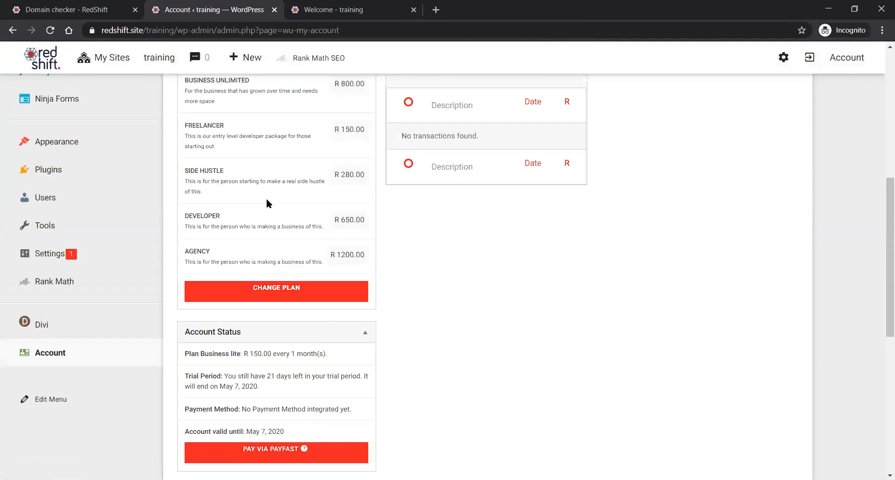
{"action": "scroll", "coordinate": [267, 204], "scroll_direction": "down", "scroll_amount": 4}
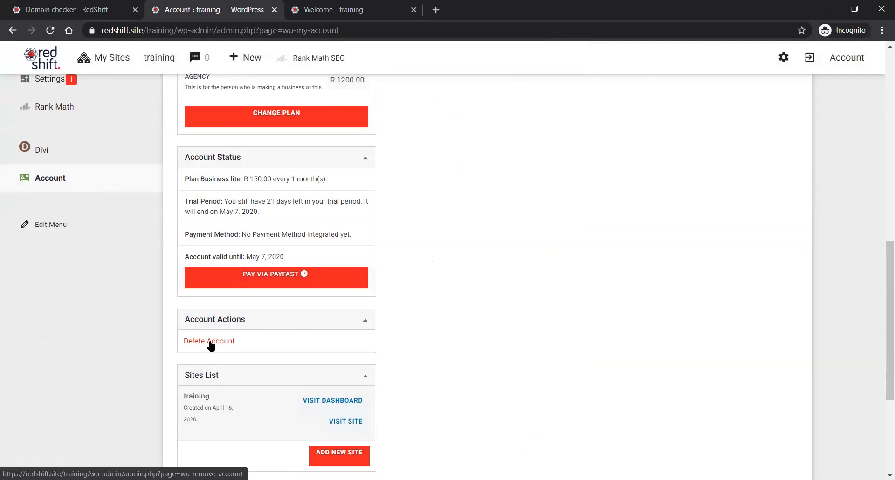
{"action": "scroll", "coordinate": [217, 331], "scroll_direction": "down", "scroll_amount": 2}
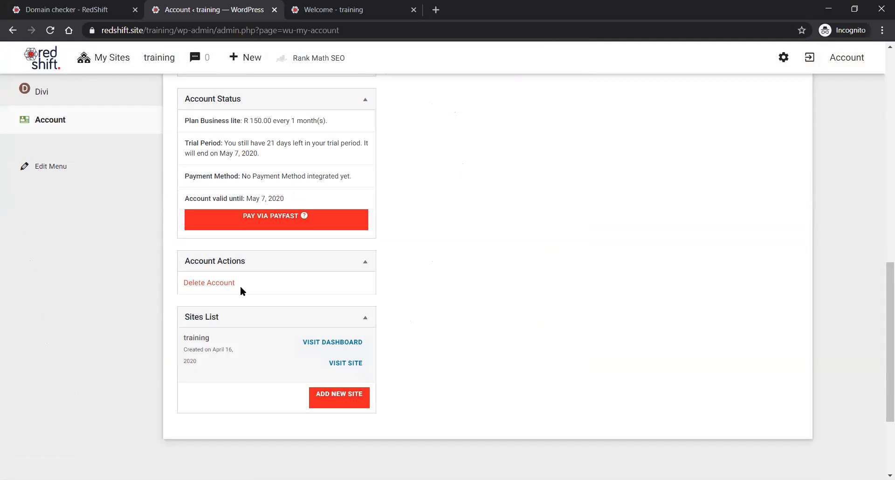
Recheck the custom domain, billing history and plan change sections of the Account page, and return to the My Sites list.
{"action": "scroll", "coordinate": [495, 280], "scroll_direction": "up", "scroll_amount": 9}
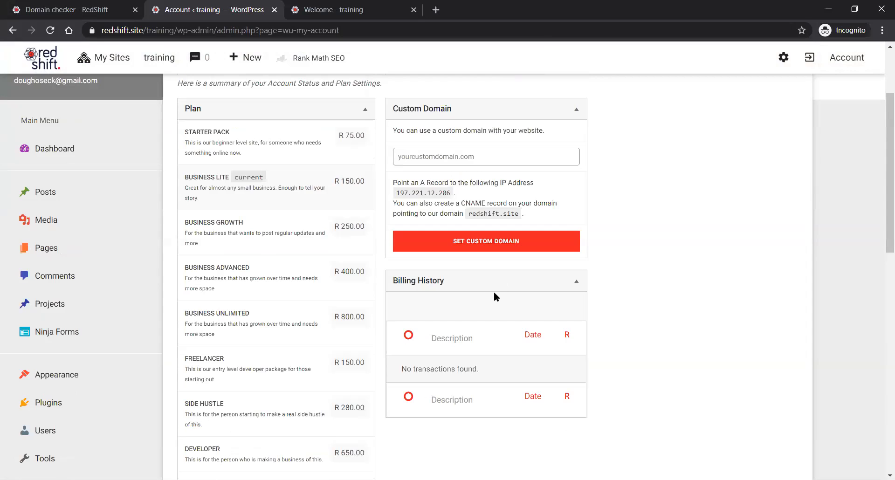
{"action": "scroll", "coordinate": [347, 320], "scroll_direction": "down", "scroll_amount": 5}
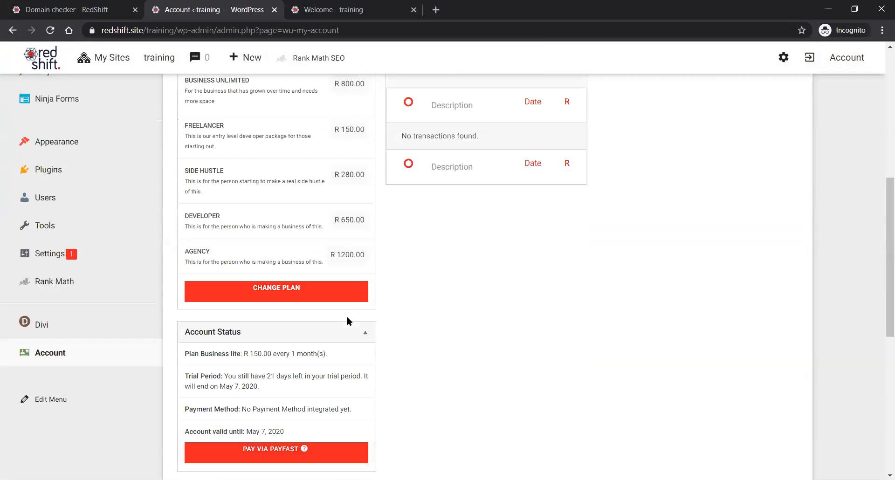
{"action": "scroll", "coordinate": [343, 320], "scroll_direction": "down", "scroll_amount": 5}
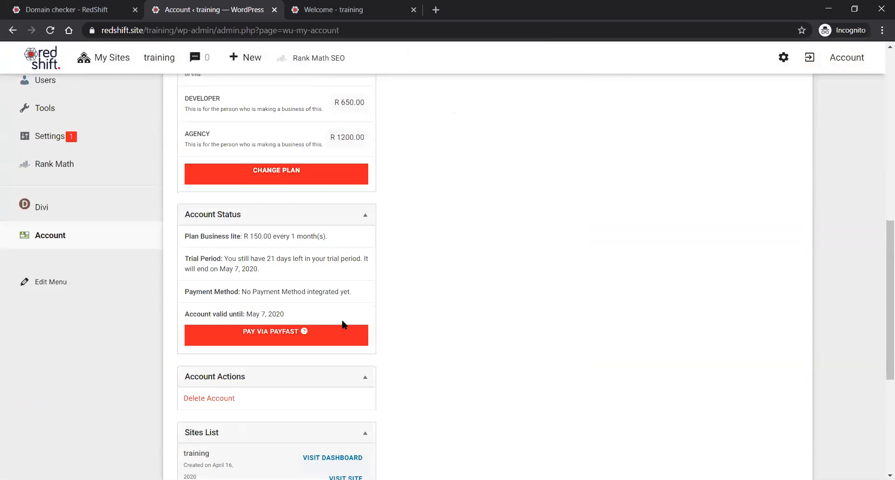
{"action": "scroll", "coordinate": [191, 335], "scroll_direction": "up", "scroll_amount": 6}
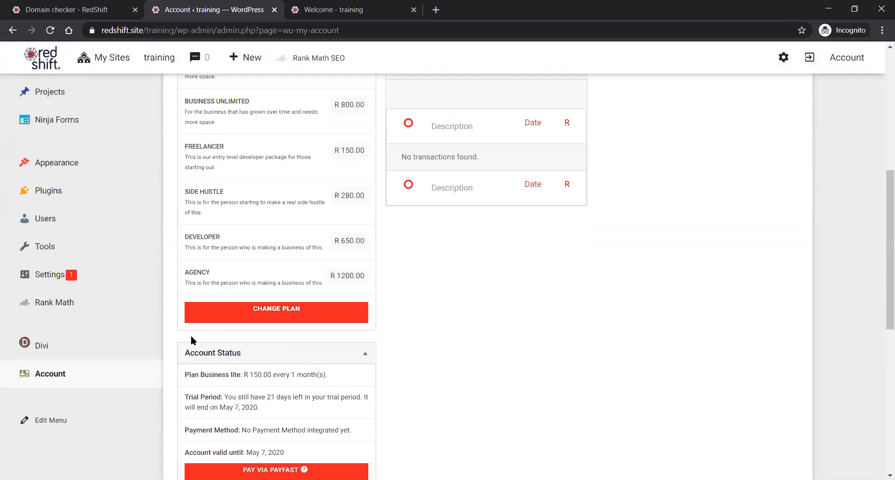
{"action": "scroll", "coordinate": [81, 260], "scroll_direction": "up", "scroll_amount": 5}
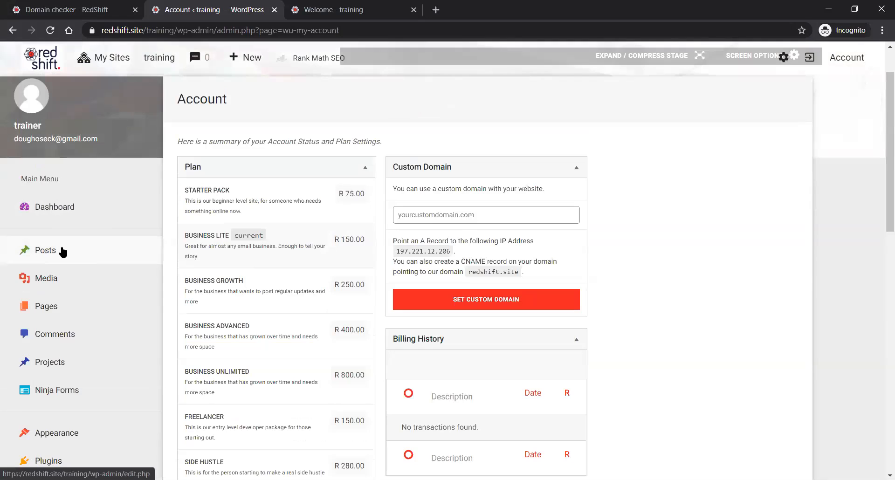
{"action": "left_click", "coordinate": [68, 213]}
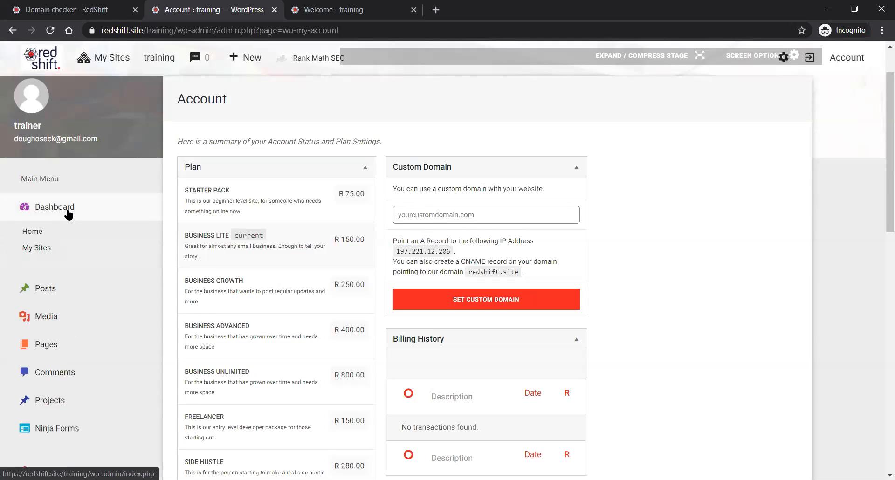
{"action": "left_click", "coordinate": [41, 250]}
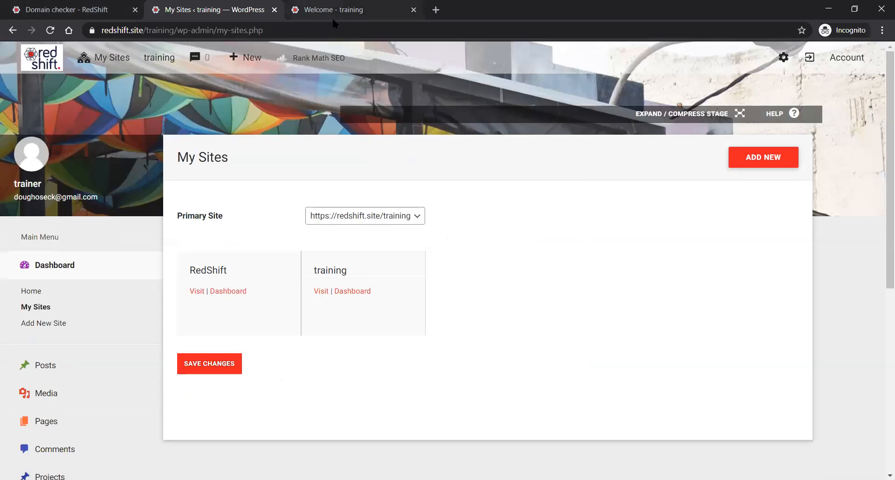
Open the public RedShift homepage from the domain checker page and show its Plans & Pricing section.
{"action": "left_click", "coordinate": [87, 11]}
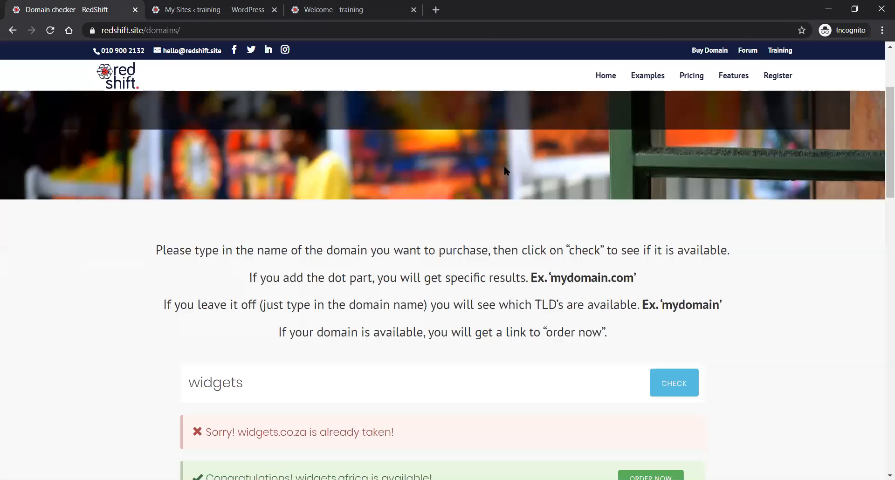
{"action": "left_click", "coordinate": [606, 79]}
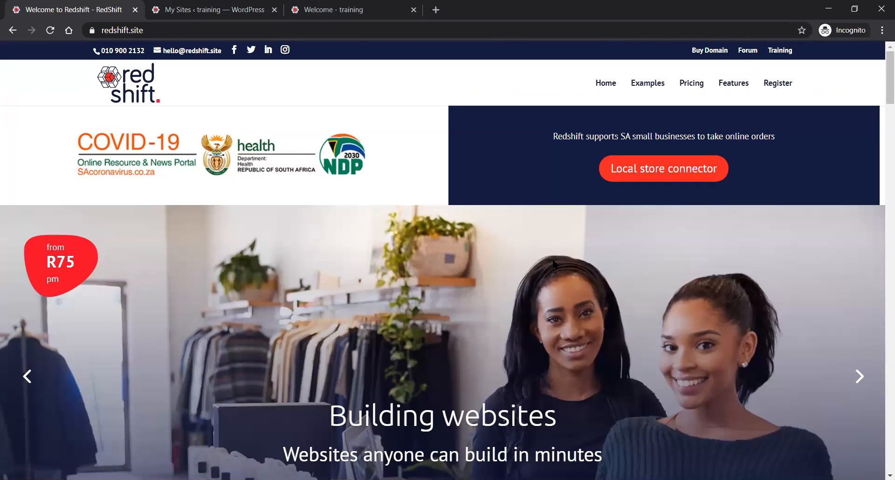
{"action": "scroll", "coordinate": [553, 264], "scroll_direction": "down", "scroll_amount": 10}
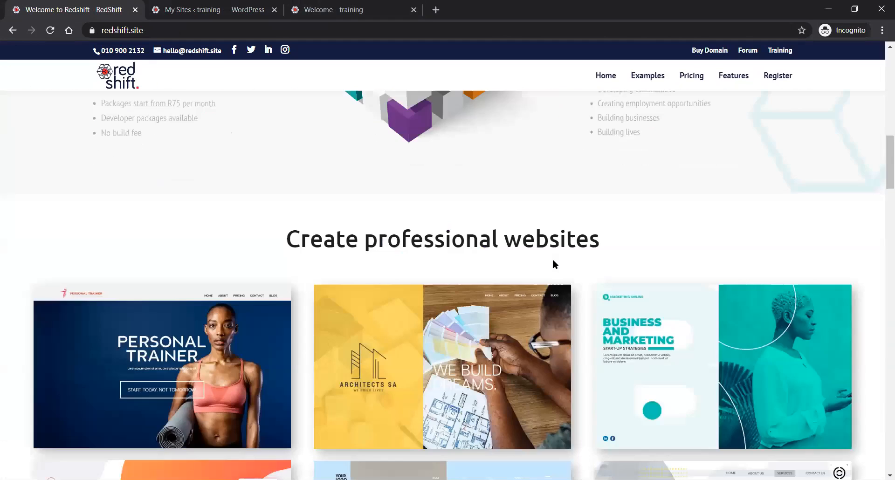
{"action": "left_click", "coordinate": [693, 76]}
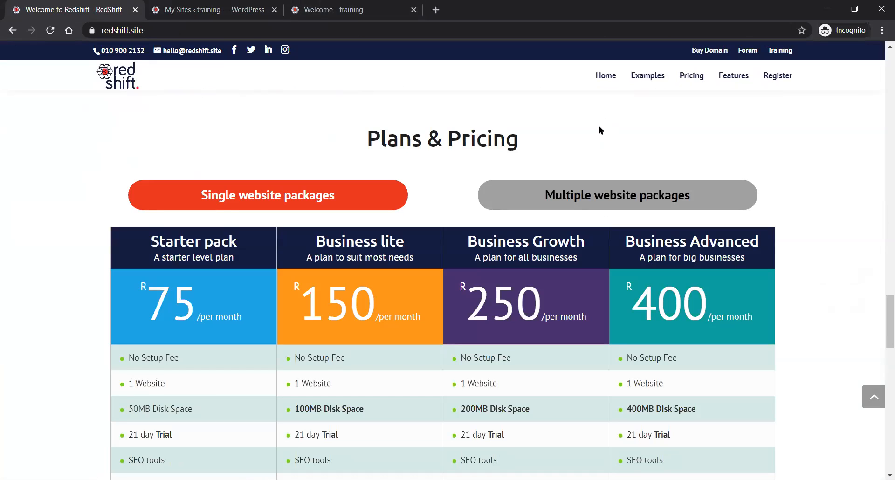
Compare the prices and features of the single and multiple website packages, and try to start building with the Freelancer plan.
{"action": "scroll", "coordinate": [599, 131], "scroll_direction": "down", "scroll_amount": 1}
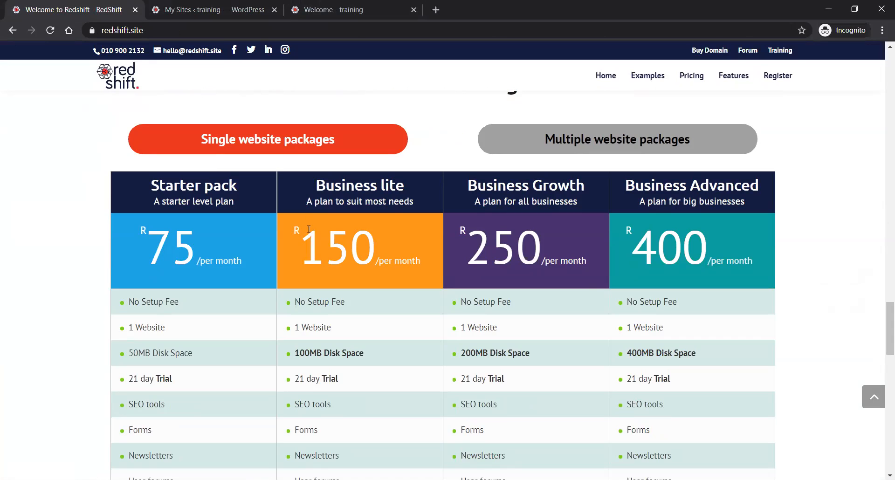
{"action": "left_click", "coordinate": [613, 139]}
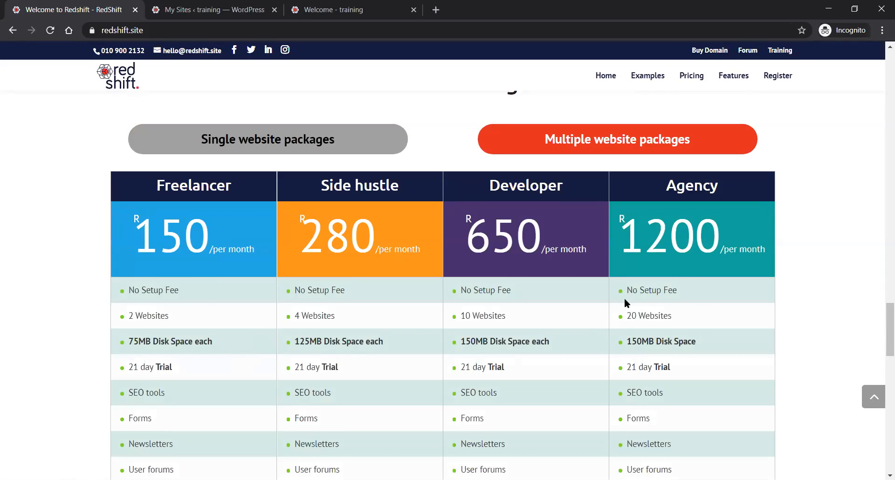
{"action": "scroll", "coordinate": [625, 299], "scroll_direction": "down", "scroll_amount": 1}
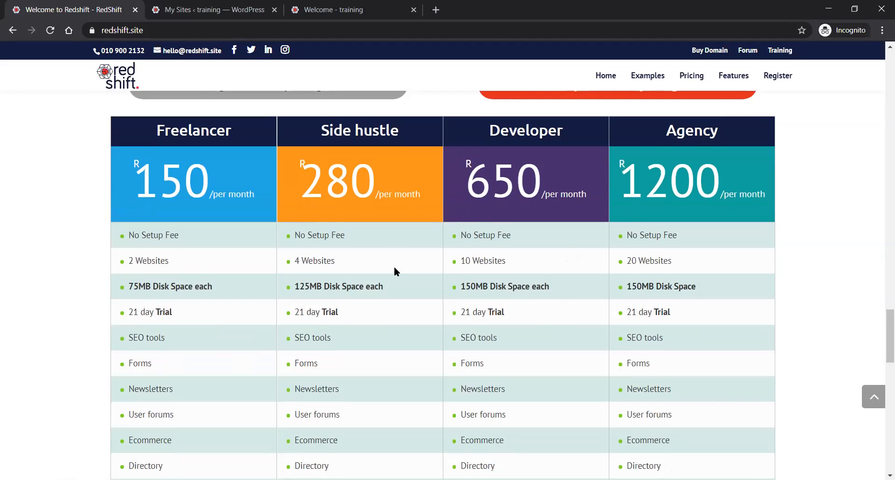
{"action": "scroll", "coordinate": [395, 267], "scroll_direction": "down", "scroll_amount": 4}
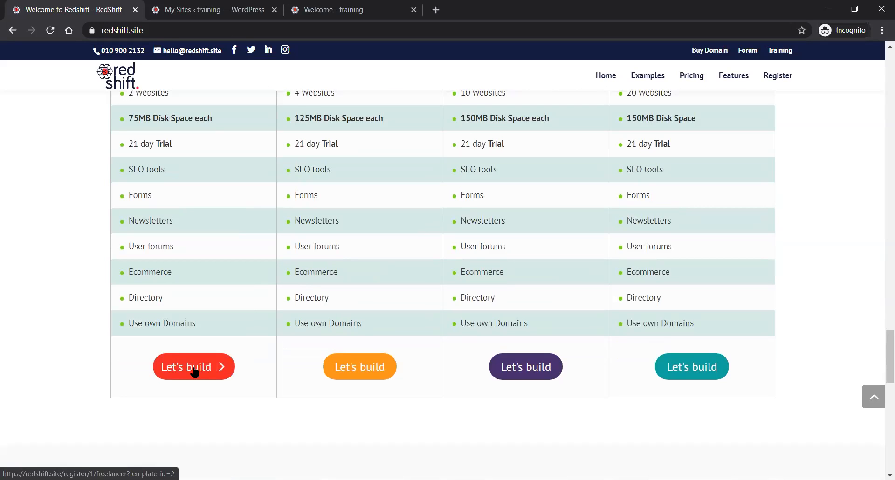
{"action": "scroll", "coordinate": [196, 321], "scroll_direction": "up", "scroll_amount": 3}
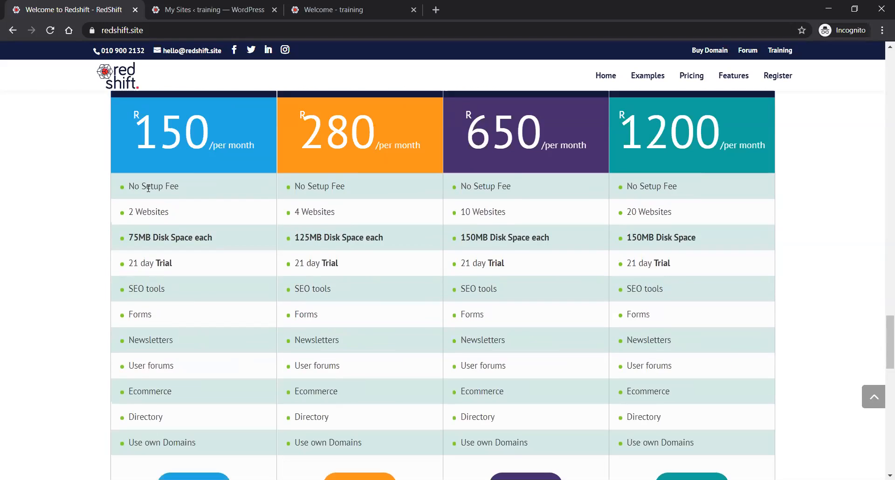
{"action": "scroll", "coordinate": [171, 302], "scroll_direction": "down", "scroll_amount": 1}
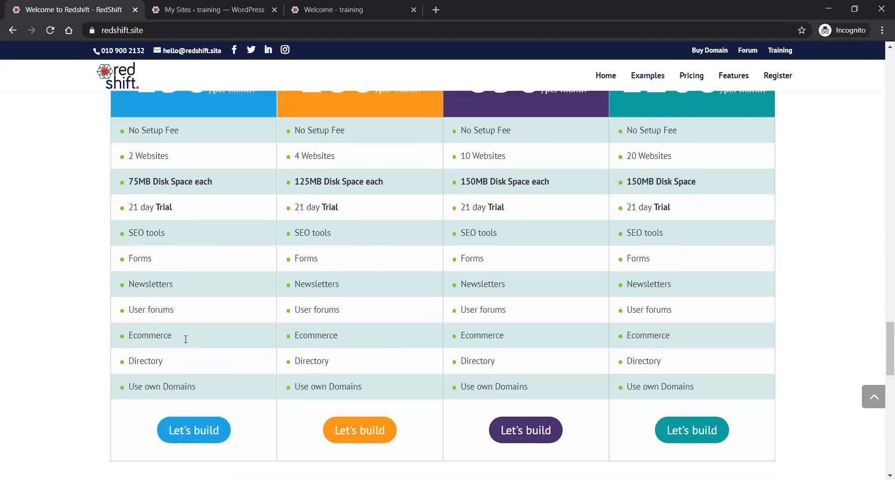
{"action": "left_click", "coordinate": [196, 433]}
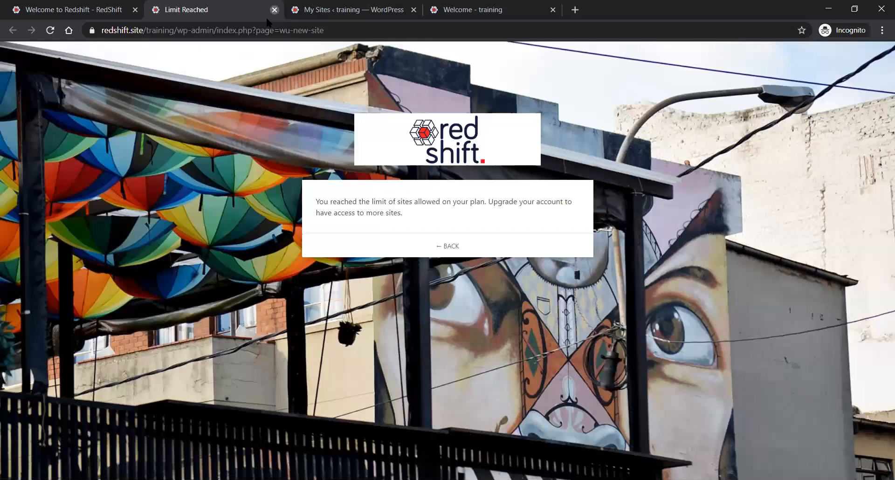
{"action": "left_click", "coordinate": [275, 9]}
Log out of the training site from the Visual Builder's Welcome page, discarding the unsaved page changes.
{"action": "key", "text": "ctrl+Tab"}
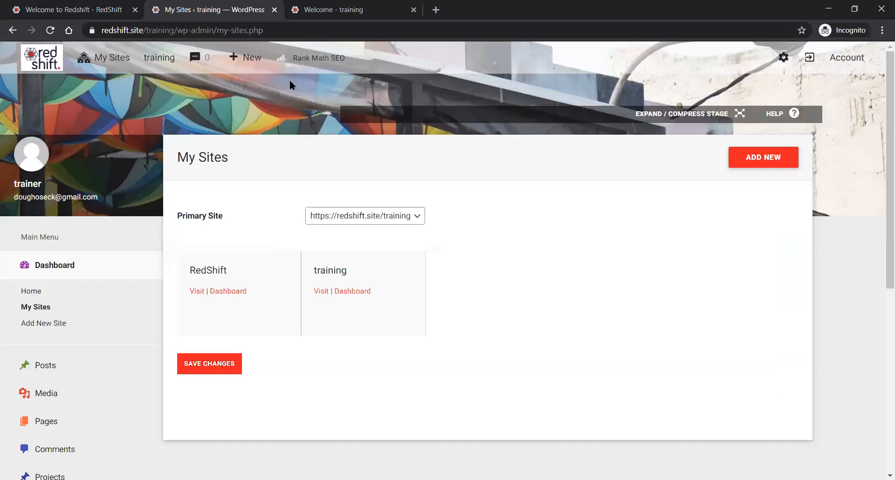
{"action": "key", "text": "ctrl+Tab"}
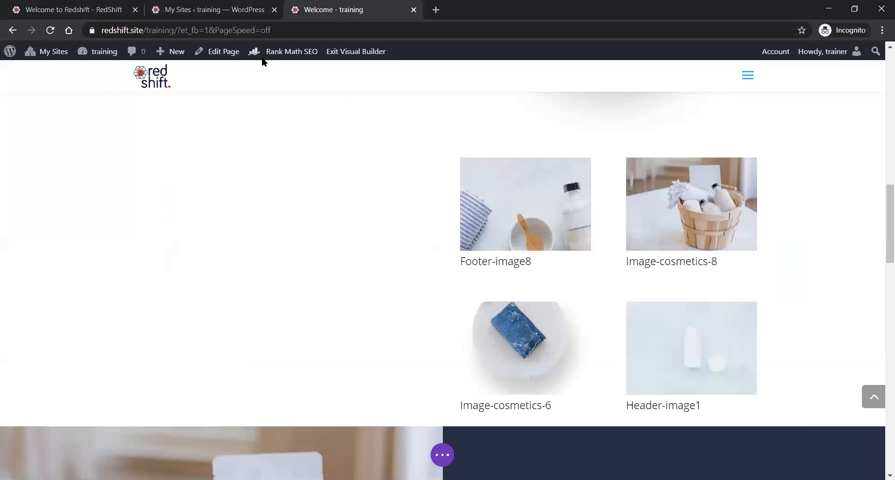
{"action": "mouse_move", "coordinate": [806, 58]}
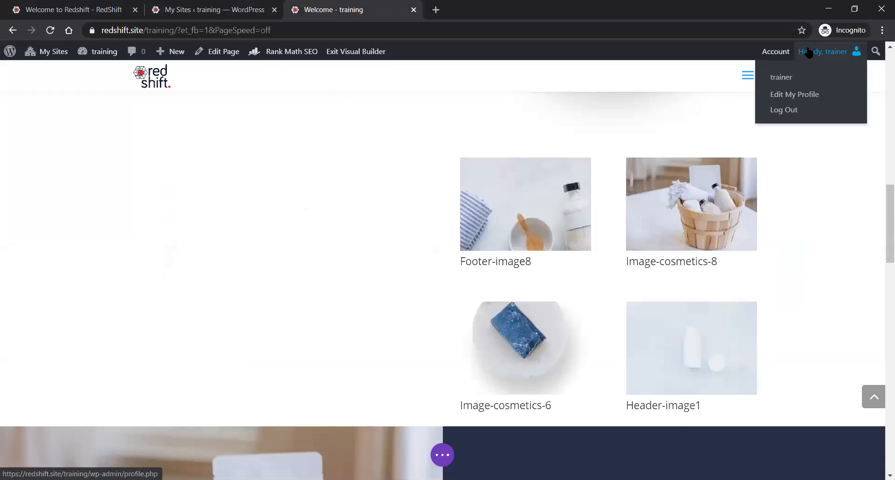
{"action": "left_click", "coordinate": [787, 111]}
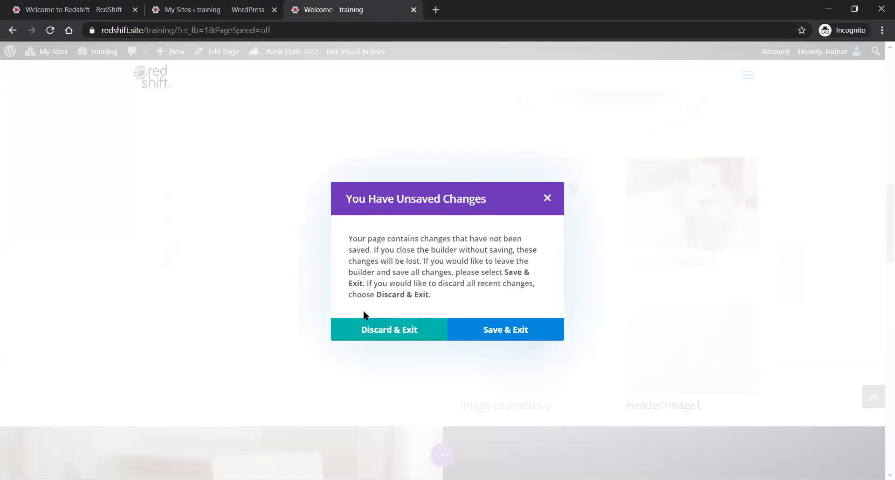
{"action": "left_click", "coordinate": [416, 330]}
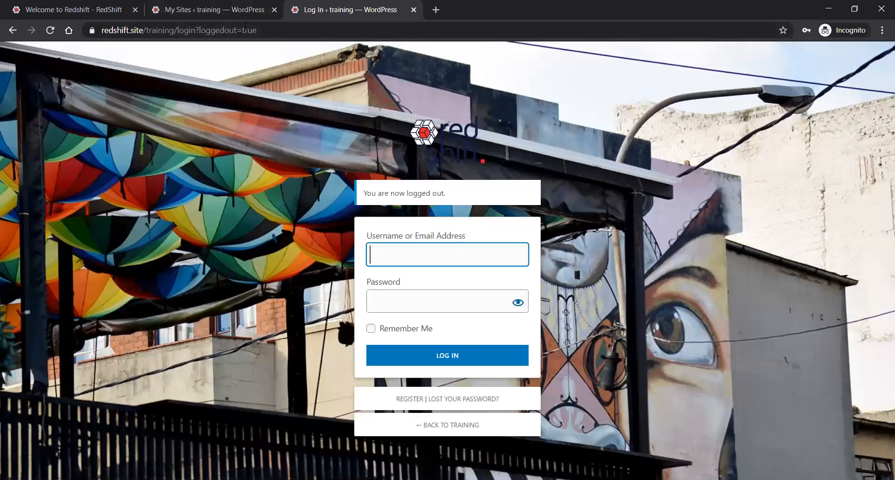
Return to the RedShift pricing table and open the sign-up form for the Freelancer plan.
{"action": "left_click", "coordinate": [173, 14]}
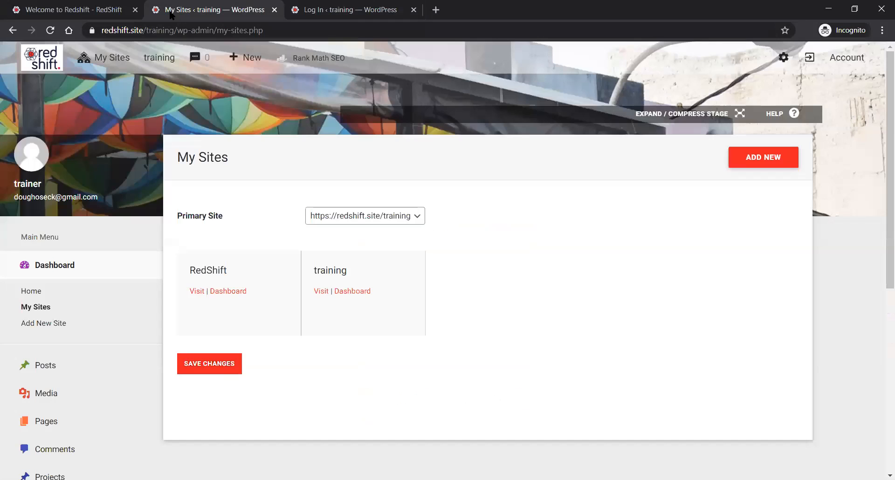
{"action": "left_click", "coordinate": [93, 14]}
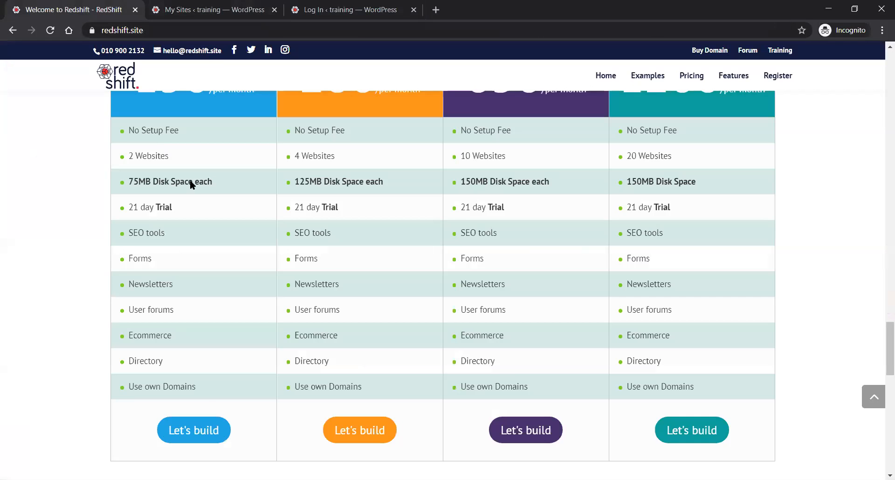
{"action": "left_click", "coordinate": [180, 426]}
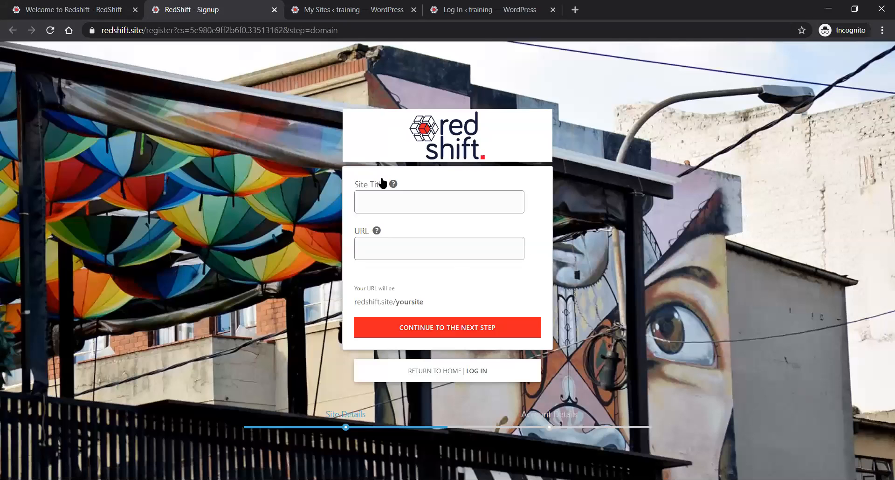
Look over the site details fields and URL preview, and set the new site's URL to training2.
{"action": "left_click", "coordinate": [376, 203]}
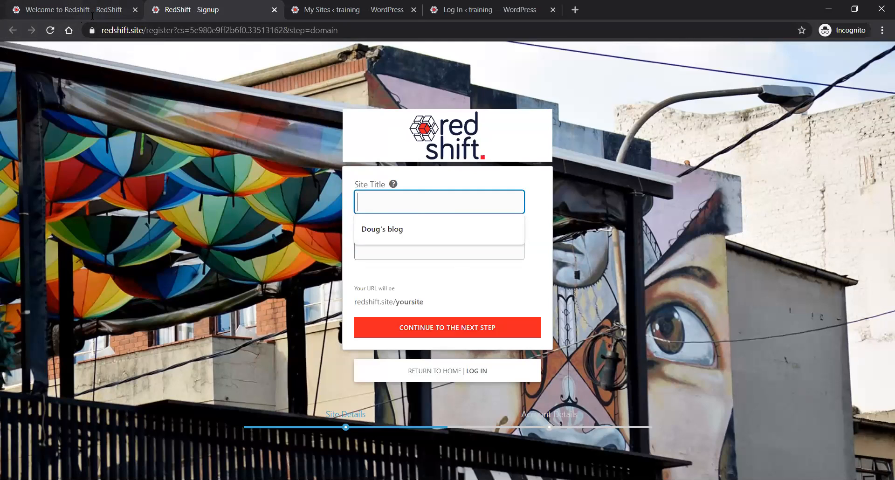
{"action": "left_click", "coordinate": [383, 254]}
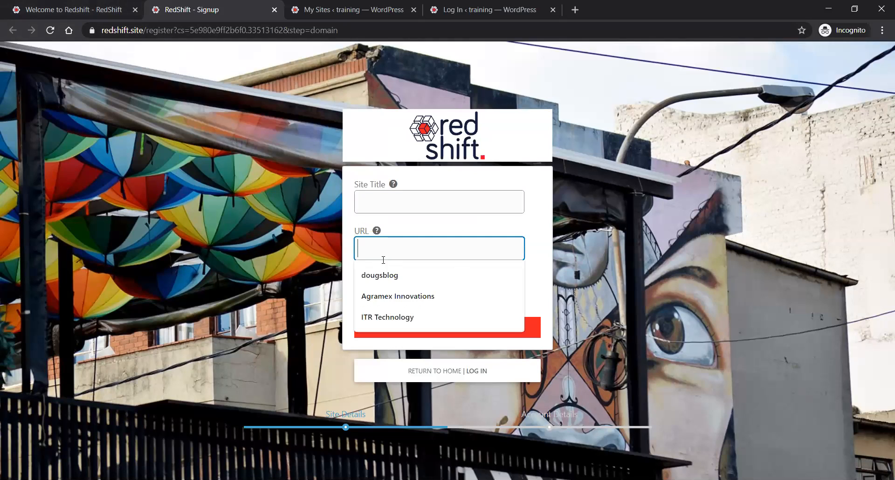
{"action": "left_click", "coordinate": [411, 232]}
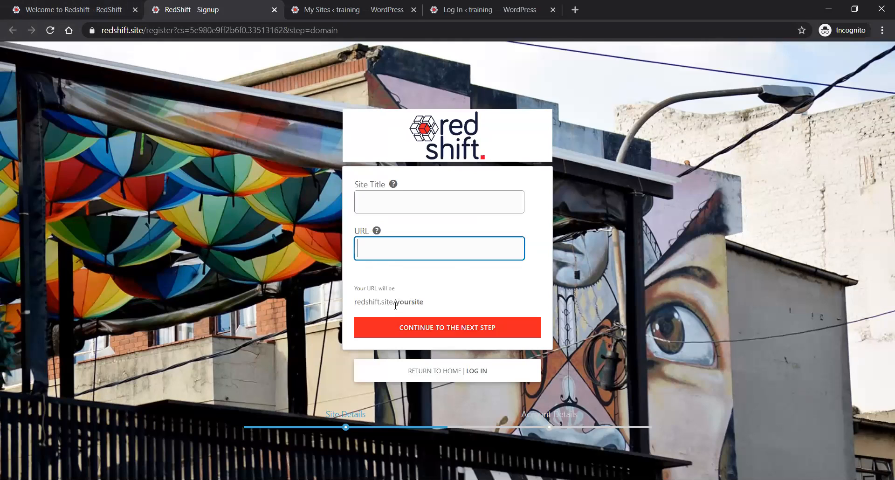
{"action": "double_click", "coordinate": [425, 302]}
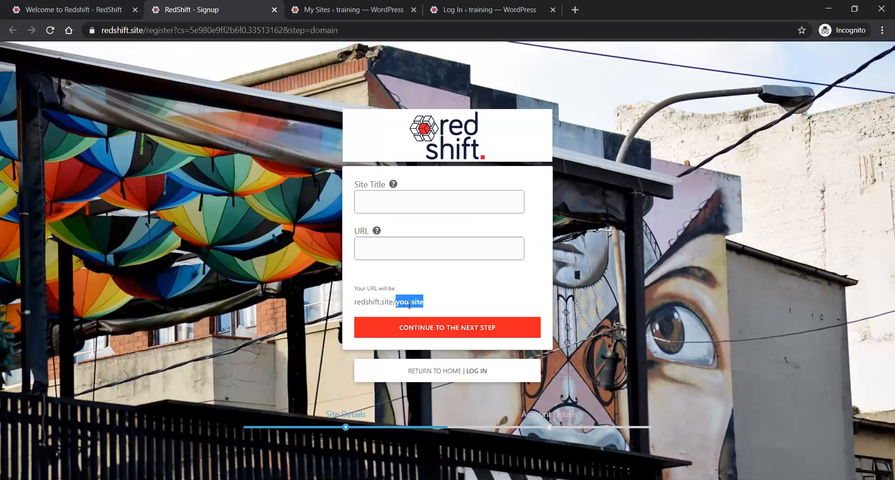
{"action": "left_click", "coordinate": [390, 251]}
{"action": "type", "text": "tr"}
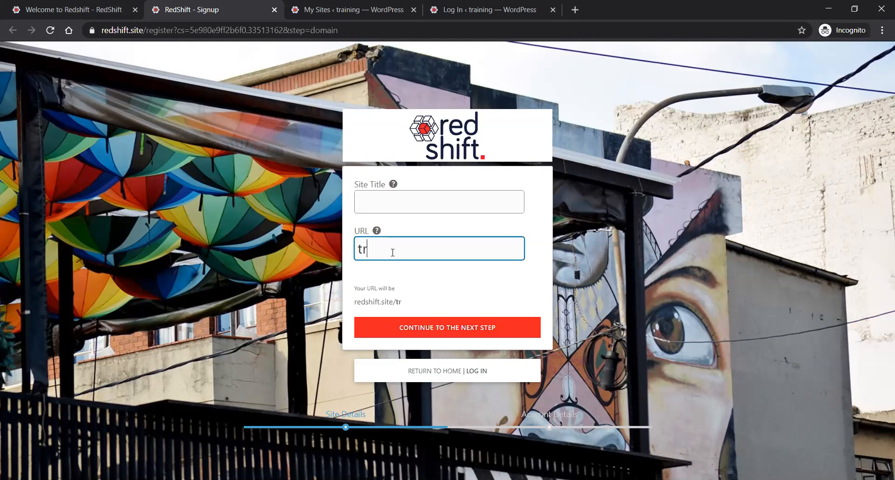
{"action": "type", "text": "aining"}
{"action": "left_click_drag", "start_coordinate": [423, 303], "coordinate": [376, 302]}
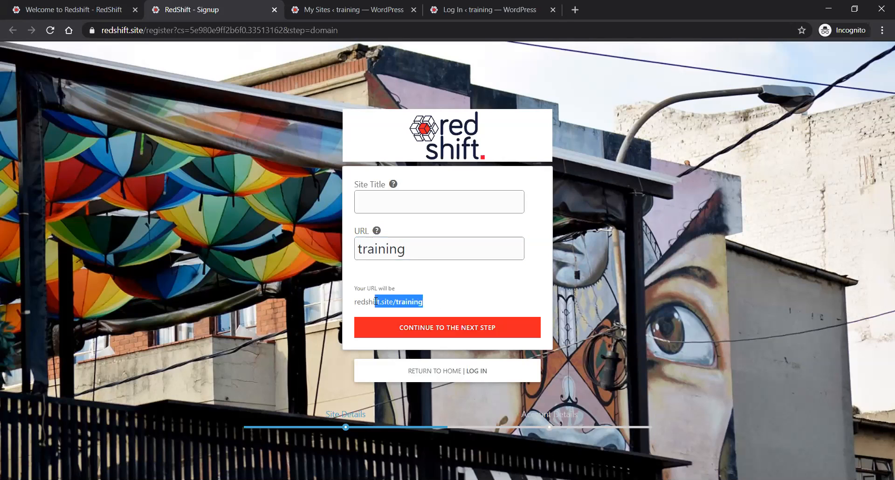
{"action": "left_click", "coordinate": [434, 257]}
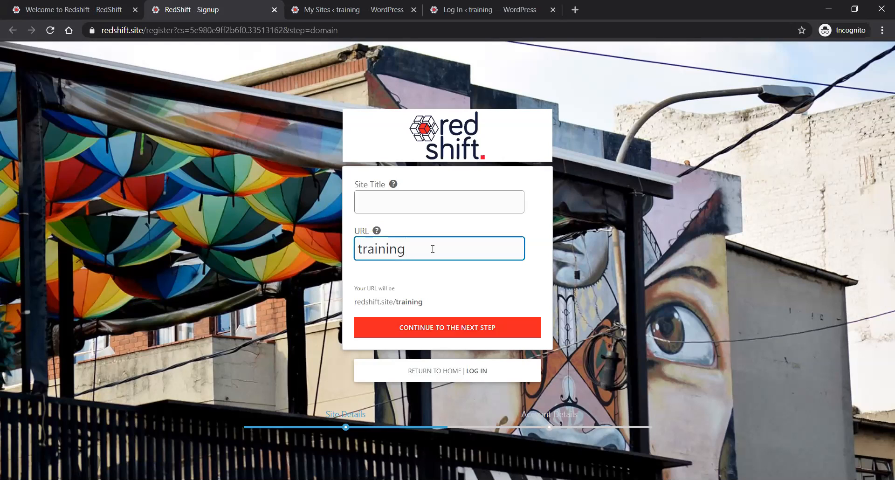
{"action": "type", "text": "2"}
Title the new site "Training too", check its URL preview, and continue to the account details.
{"action": "left_click", "coordinate": [443, 198]}
{"action": "key", "text": "Down"}
{"action": "type", "text": "Trainin"}
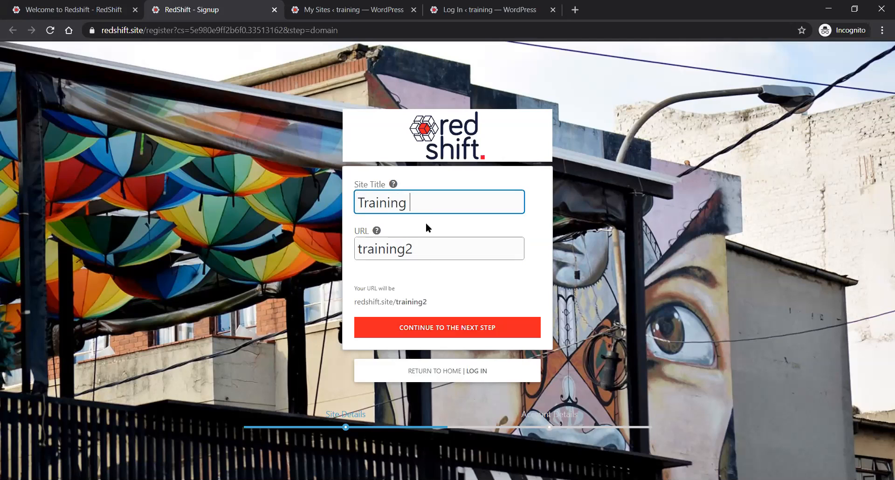
{"action": "type", "text": "g 2"}
{"action": "key", "text": "BackSpace"}
{"action": "type", "text": "too"}
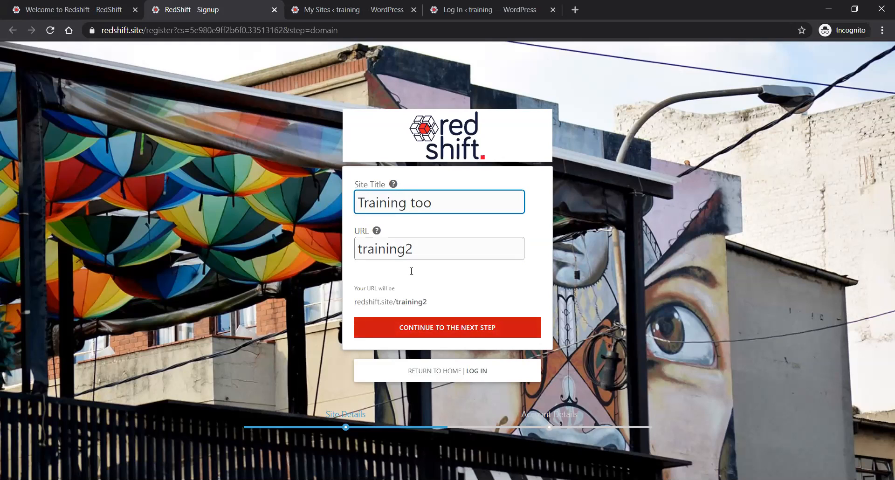
{"action": "left_click", "coordinate": [430, 249]}
{"action": "left_click_drag", "start_coordinate": [417, 248], "coordinate": [307, 246]}
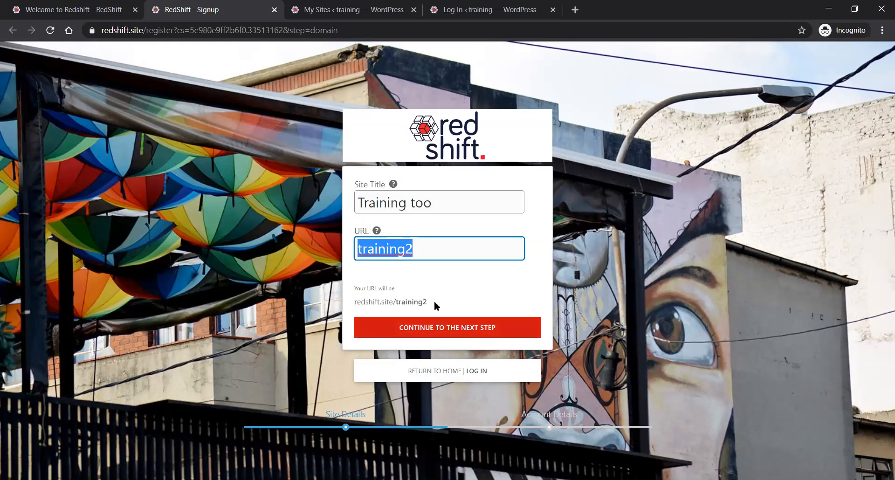
{"action": "left_click_drag", "start_coordinate": [430, 303], "coordinate": [407, 306]}
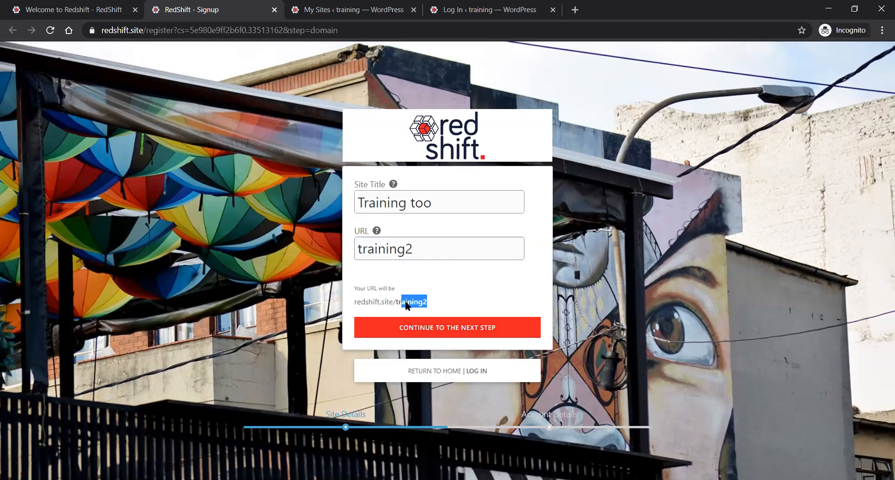
{"action": "left_click", "coordinate": [430, 325]}
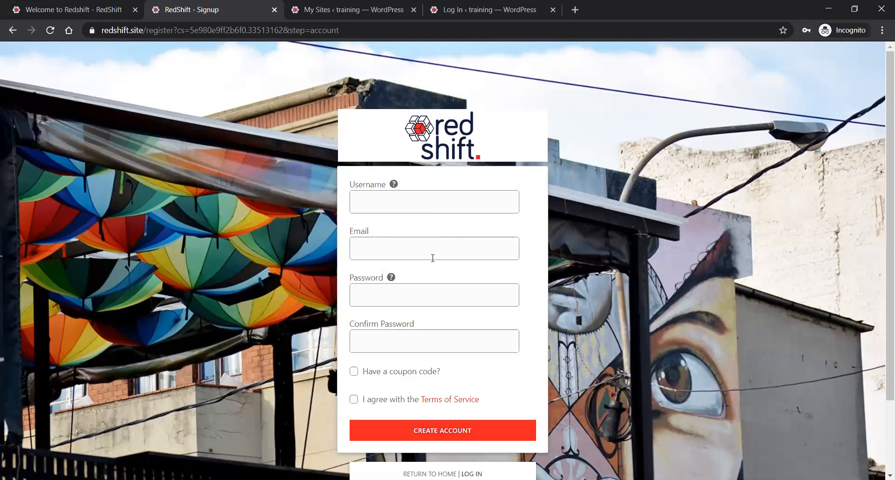
Review the account details form, toggling the coupon code and Terms of Service options on and off.
{"action": "scroll", "coordinate": [439, 242], "scroll_direction": "down", "scroll_amount": 2}
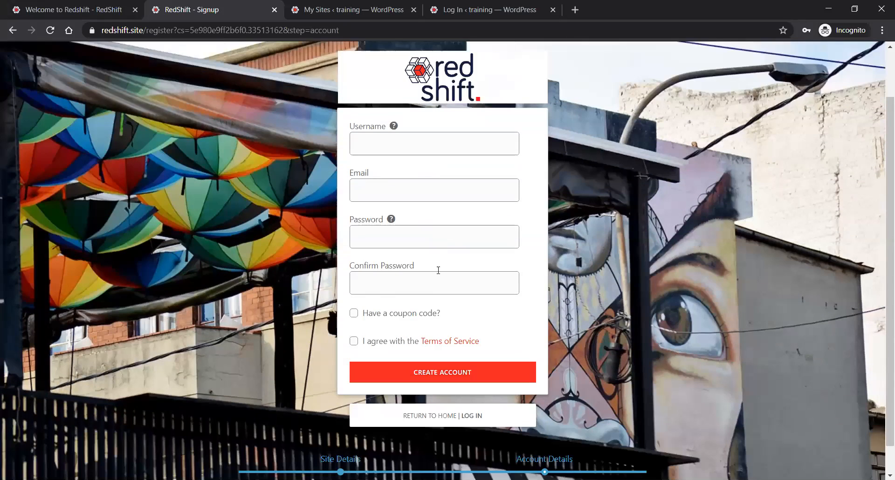
{"action": "left_click", "coordinate": [400, 314]}
{"action": "left_click", "coordinate": [400, 314]}
{"action": "left_click", "coordinate": [384, 348]}
{"action": "left_click", "coordinate": [383, 347]}
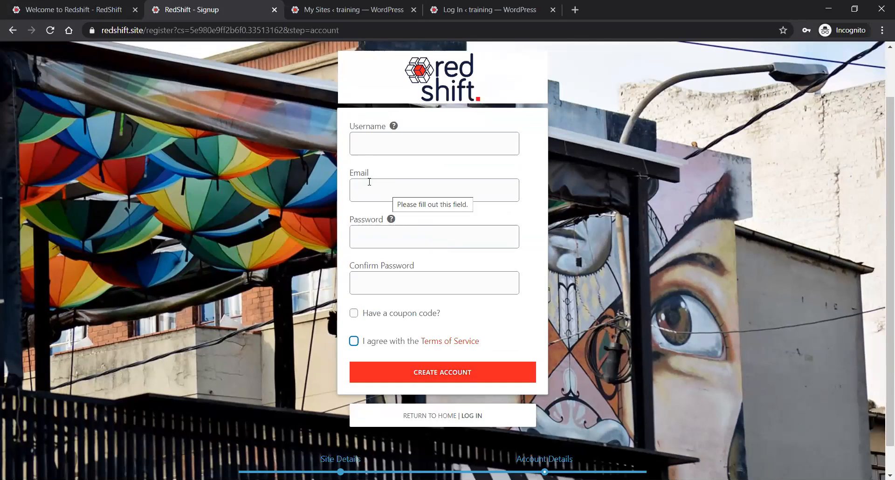
Log back in to the training site from its My Sites page with the username and account password, and open the dashboard home.
{"action": "left_click", "coordinate": [340, 10]}
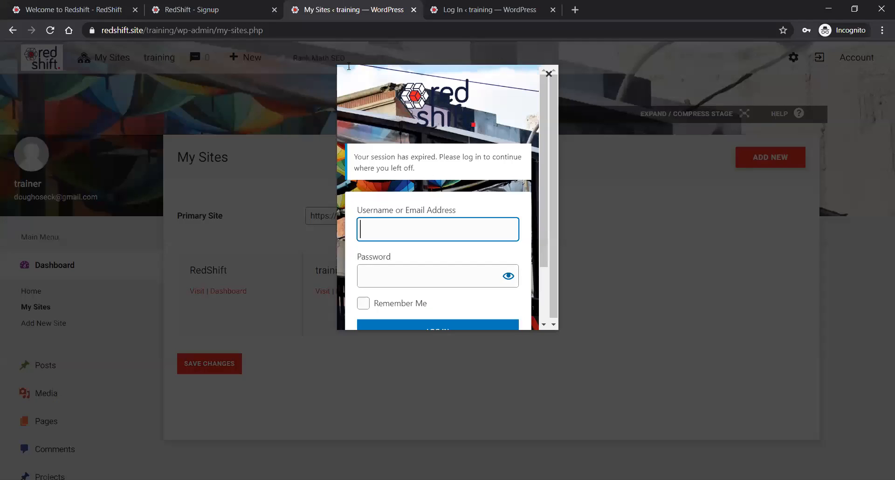
{"action": "left_click", "coordinate": [409, 233]}
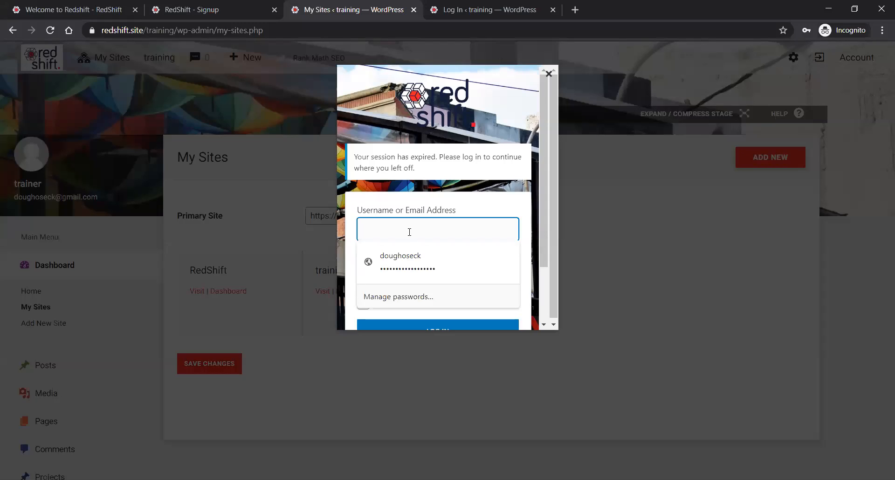
{"action": "type", "text": "trainer"}
{"action": "key", "text": "Tab"}
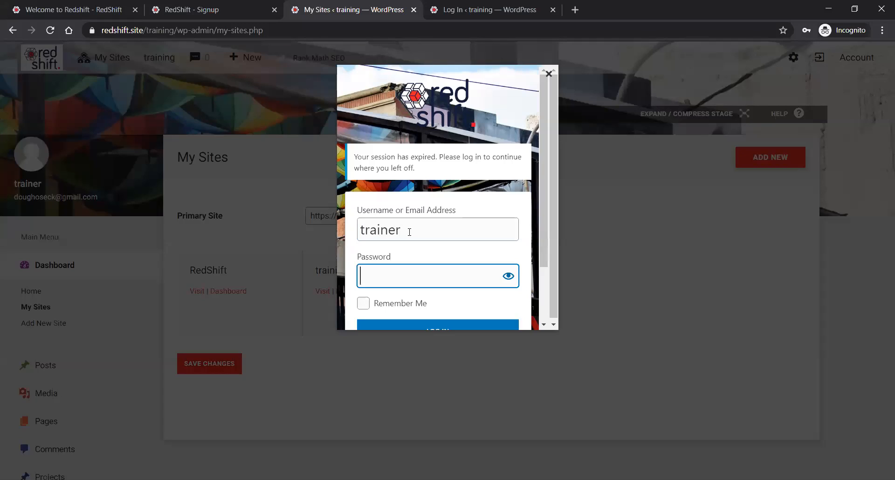
{"action": "type", "text": "***********"}
{"action": "scroll", "coordinate": [434, 277], "scroll_direction": "down", "scroll_amount": 2}
{"action": "left_click", "coordinate": [438, 260]}
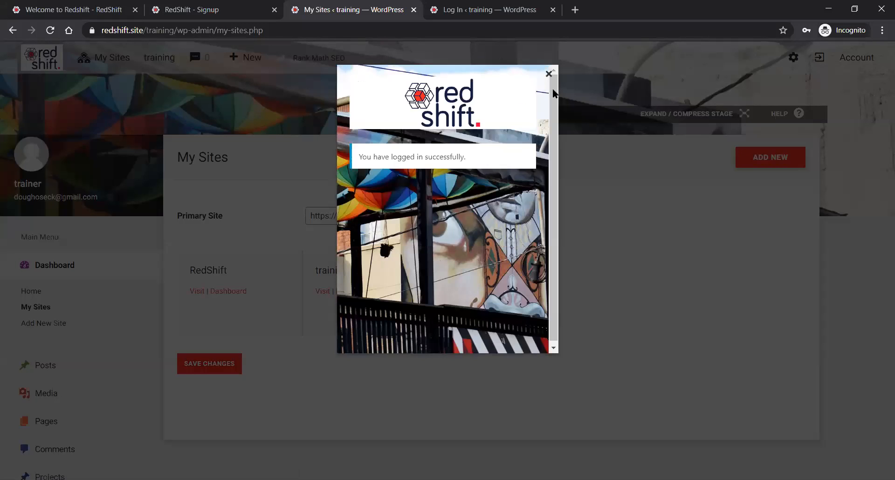
{"action": "left_click", "coordinate": [549, 73]}
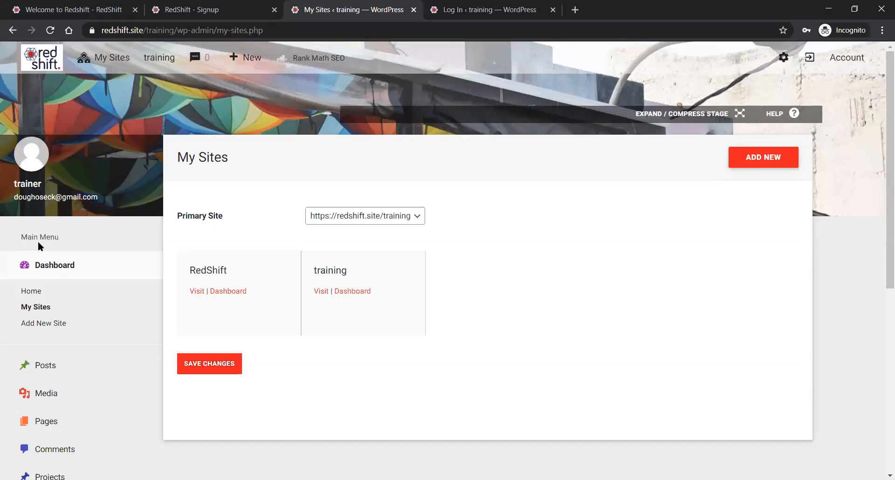
{"action": "left_click", "coordinate": [33, 293]}
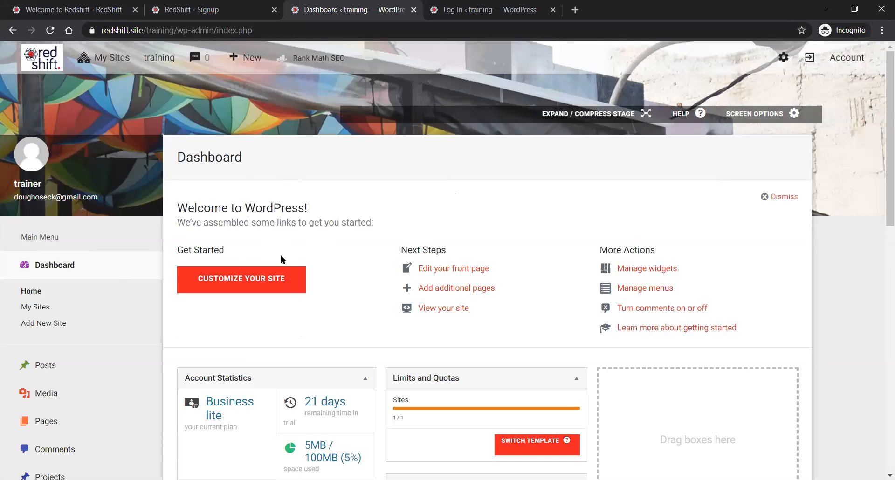
Look over the dashboard, then open the Account page and review its plans, custom domain, billing history and account status.
{"action": "scroll", "coordinate": [280, 253], "scroll_direction": "down", "scroll_amount": 1}
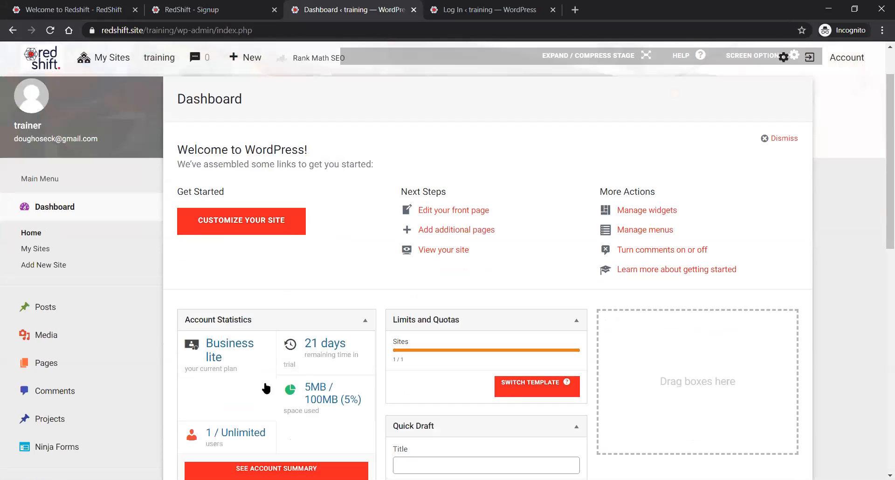
{"action": "scroll", "coordinate": [290, 327], "scroll_direction": "down", "scroll_amount": 2}
{"action": "scroll", "coordinate": [278, 210], "scroll_direction": "up", "scroll_amount": 3}
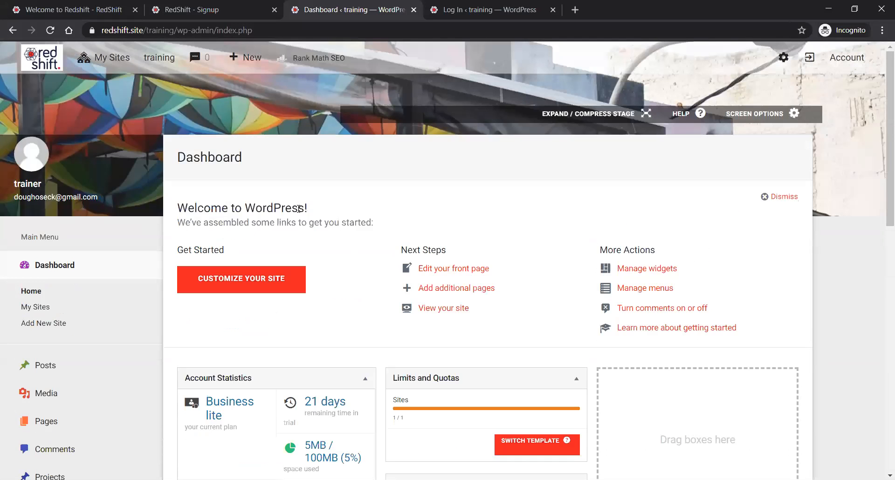
{"action": "scroll", "coordinate": [289, 228], "scroll_direction": "down", "scroll_amount": 8}
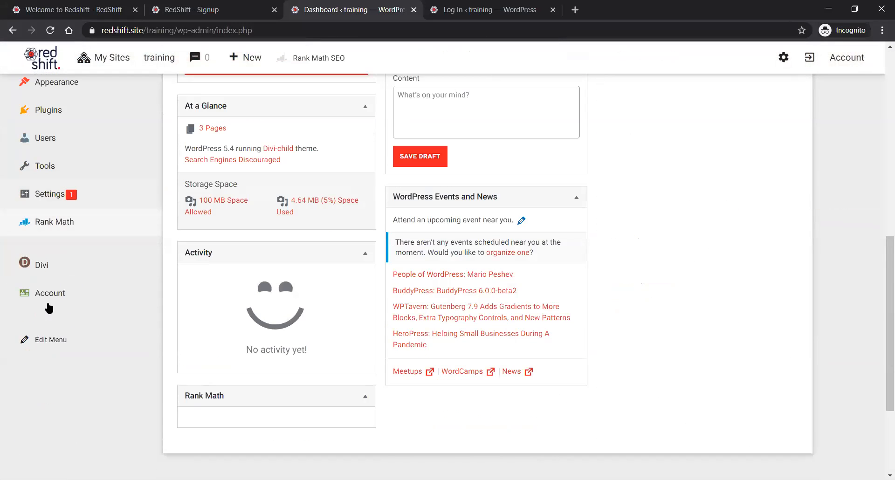
{"action": "left_click", "coordinate": [48, 303]}
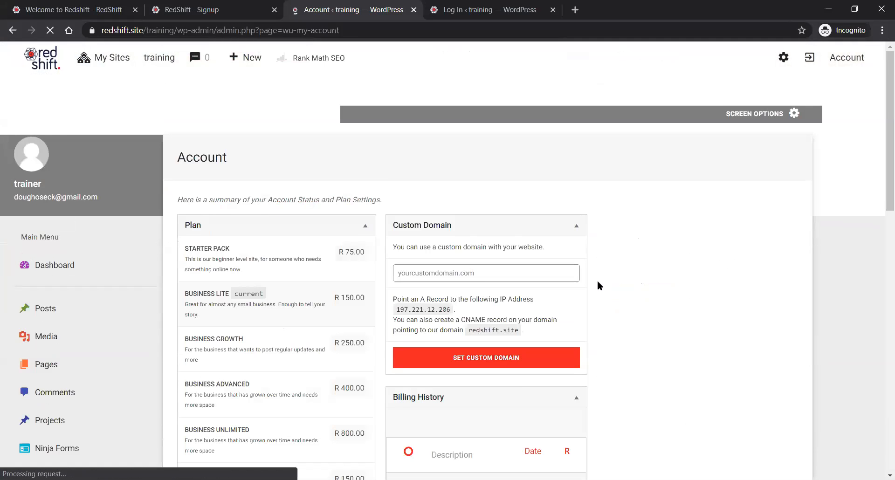
{"action": "scroll", "coordinate": [597, 282], "scroll_direction": "down", "scroll_amount": 5}
{"action": "scroll", "coordinate": [544, 272], "scroll_direction": "down", "scroll_amount": 4}
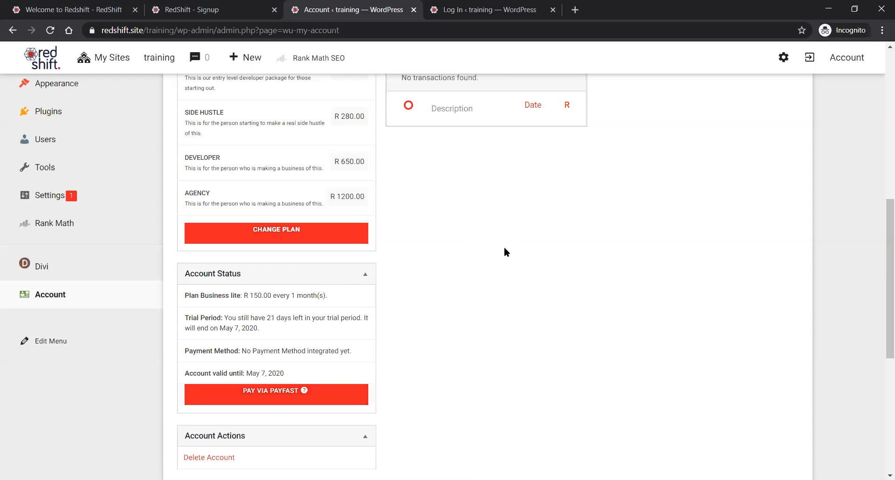
{"action": "scroll", "coordinate": [396, 286], "scroll_direction": "up", "scroll_amount": 8}
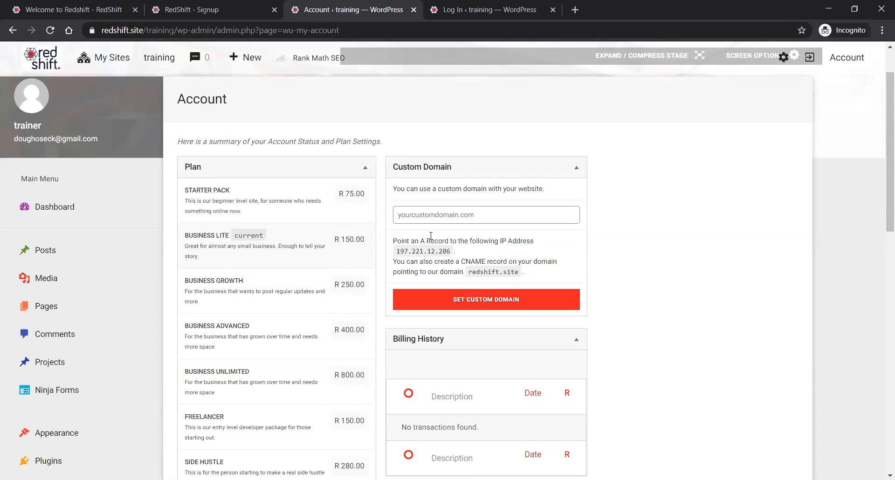
Open the site's Reading settings and look over the homepage, feed and search engine visibility options.
{"action": "scroll", "coordinate": [58, 261], "scroll_direction": "down", "scroll_amount": 4}
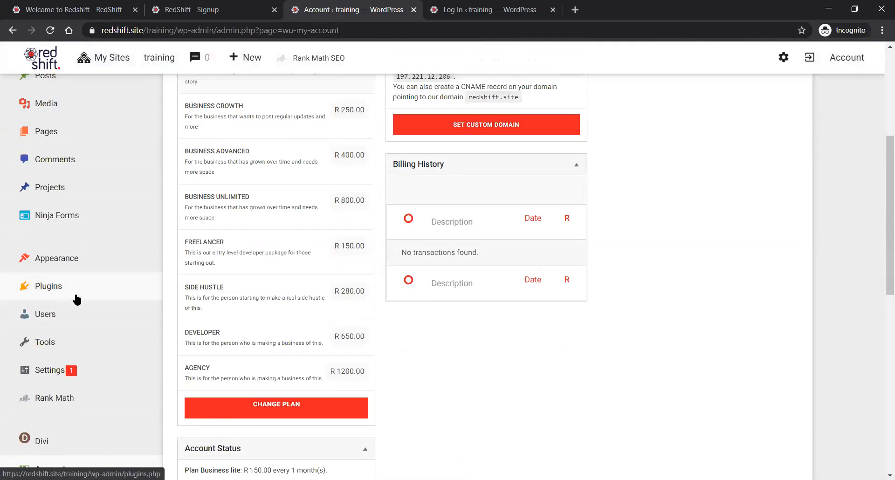
{"action": "scroll", "coordinate": [77, 300], "scroll_direction": "down", "scroll_amount": 3}
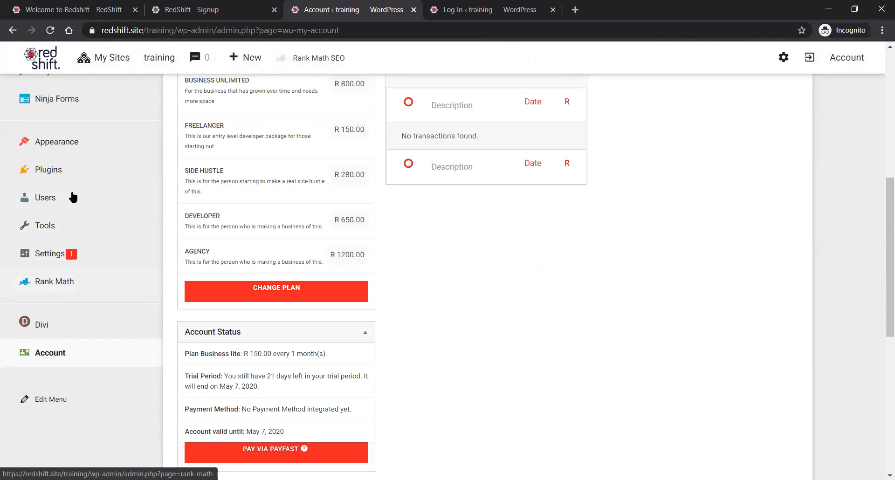
{"action": "scroll", "coordinate": [77, 224], "scroll_direction": "up", "scroll_amount": 1}
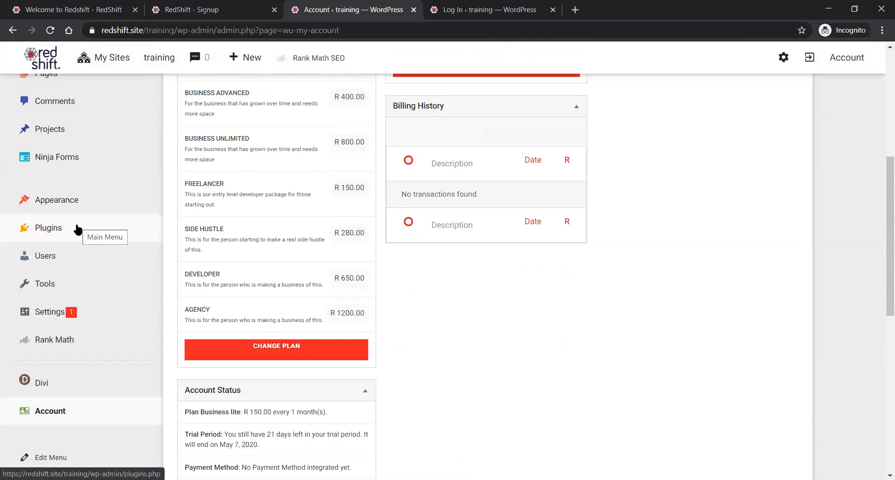
{"action": "mouse_move", "coordinate": [56, 314]}
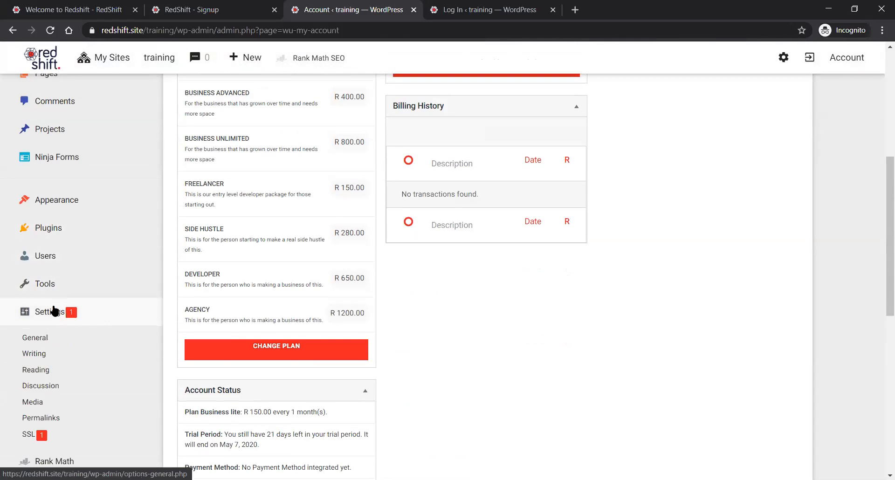
{"action": "scroll", "coordinate": [54, 250], "scroll_direction": "down", "scroll_amount": 2}
{"action": "left_click", "coordinate": [35, 253]}
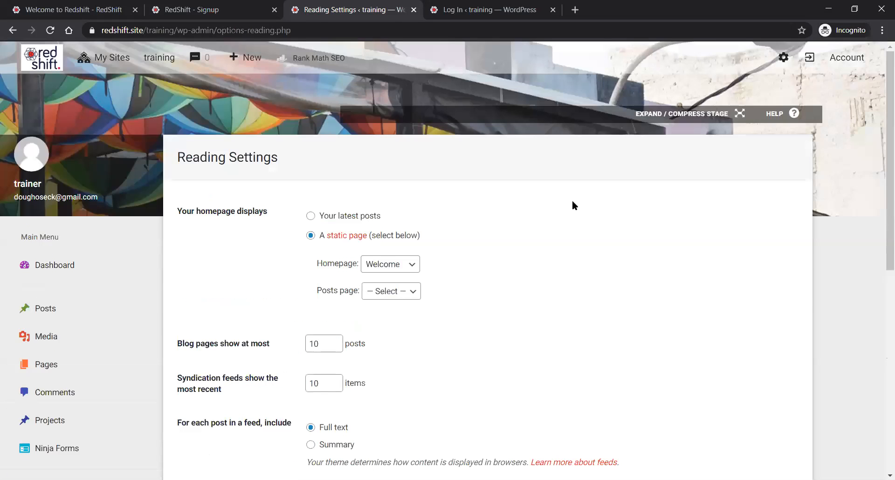
{"action": "scroll", "coordinate": [572, 200], "scroll_direction": "down", "scroll_amount": 2}
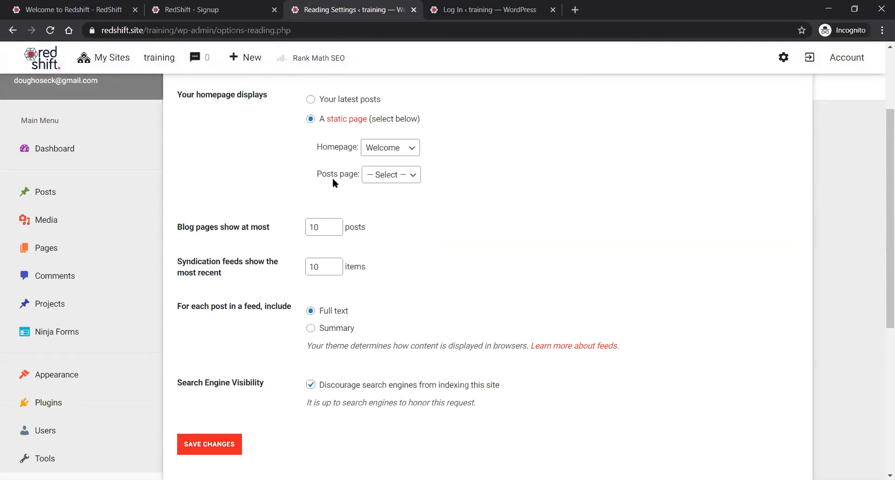
{"action": "scroll", "coordinate": [302, 131], "scroll_direction": "up", "scroll_amount": 2}
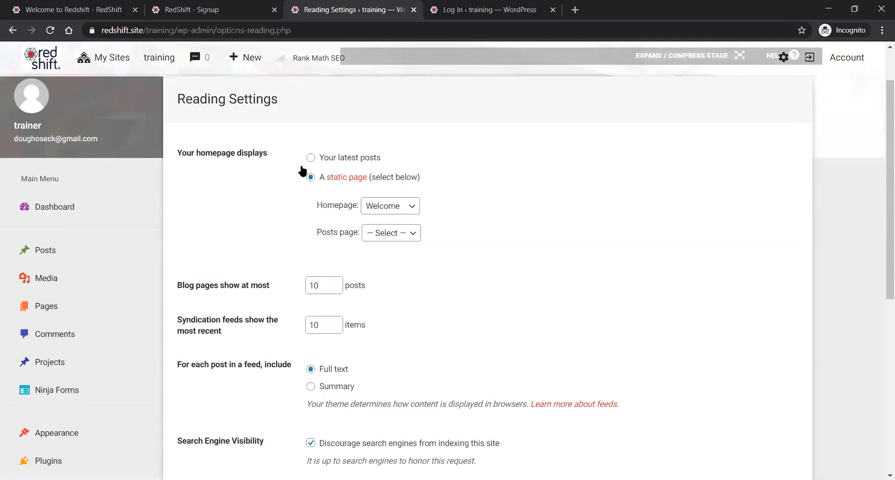
Switch the homepage display to latest posts and back to a static page, keeping Welcome as the homepage.
{"action": "left_click", "coordinate": [310, 158]}
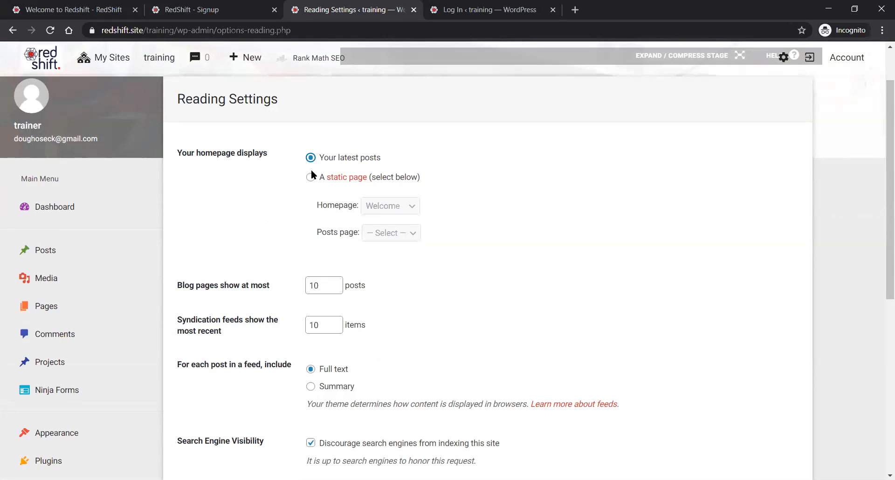
{"action": "left_click", "coordinate": [310, 177]}
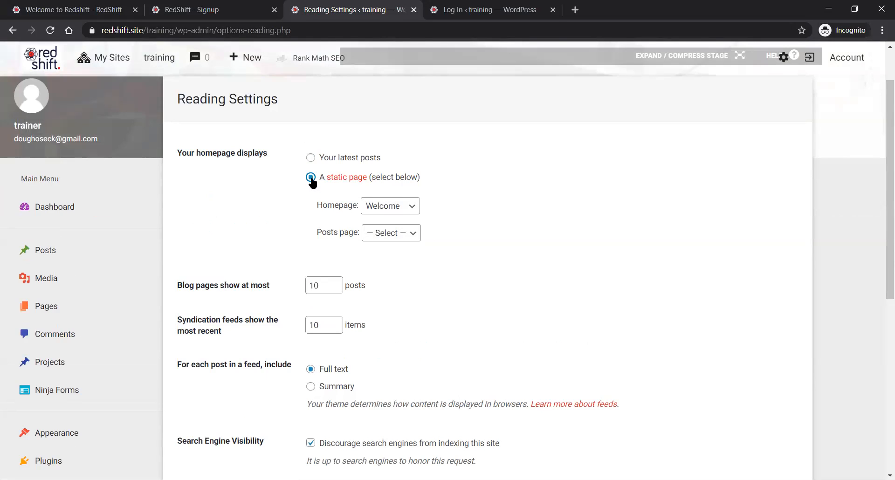
{"action": "left_click", "coordinate": [406, 213]}
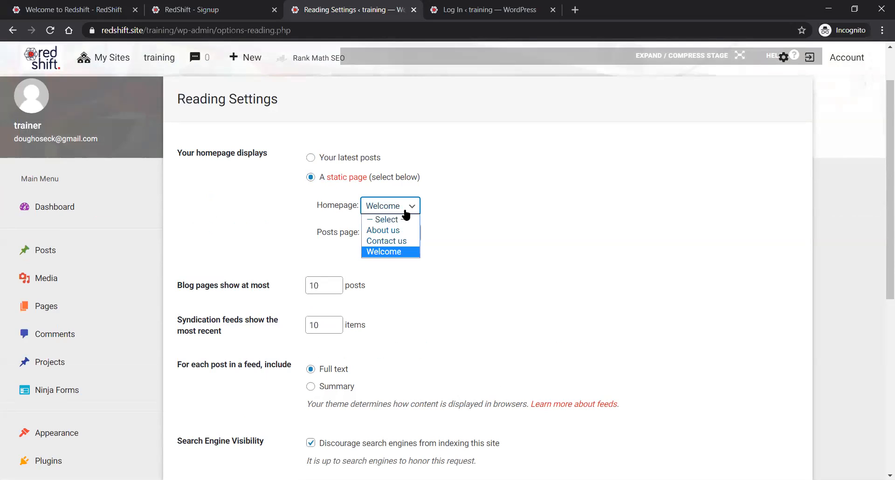
{"action": "left_click", "coordinate": [399, 252]}
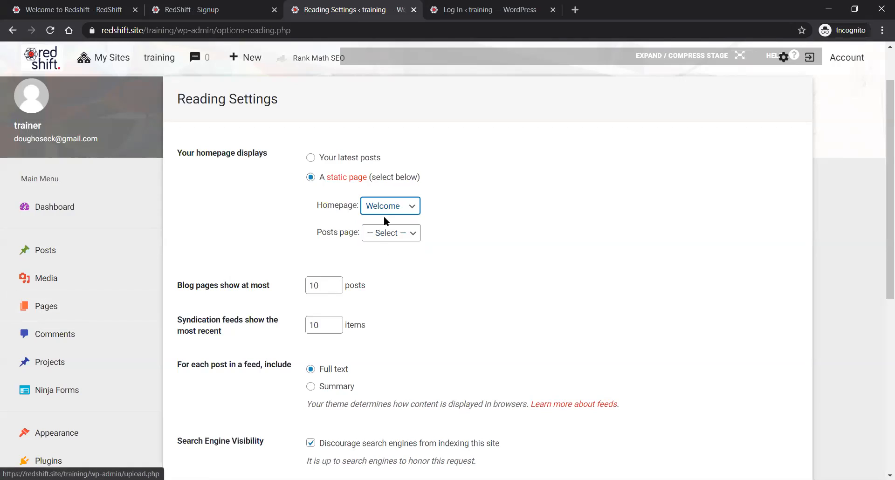
Set the static homepage to Contact us and save the Reading settings.
{"action": "left_click", "coordinate": [385, 211]}
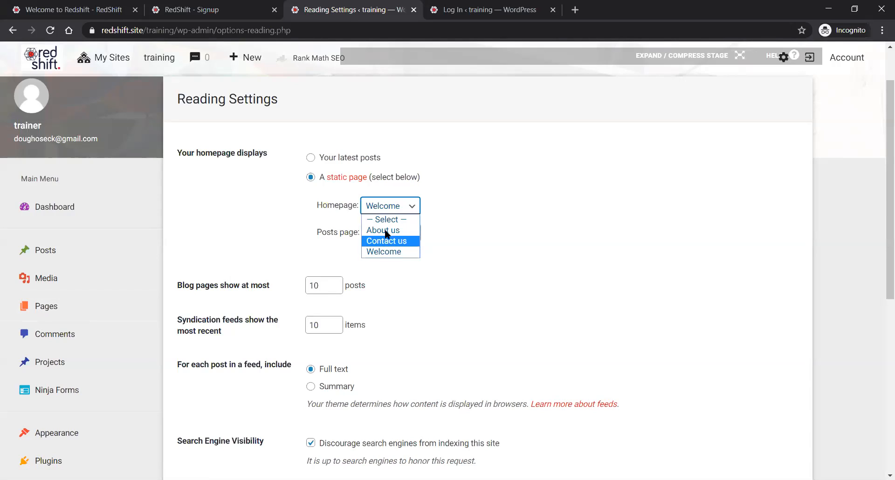
{"action": "left_click", "coordinate": [387, 241]}
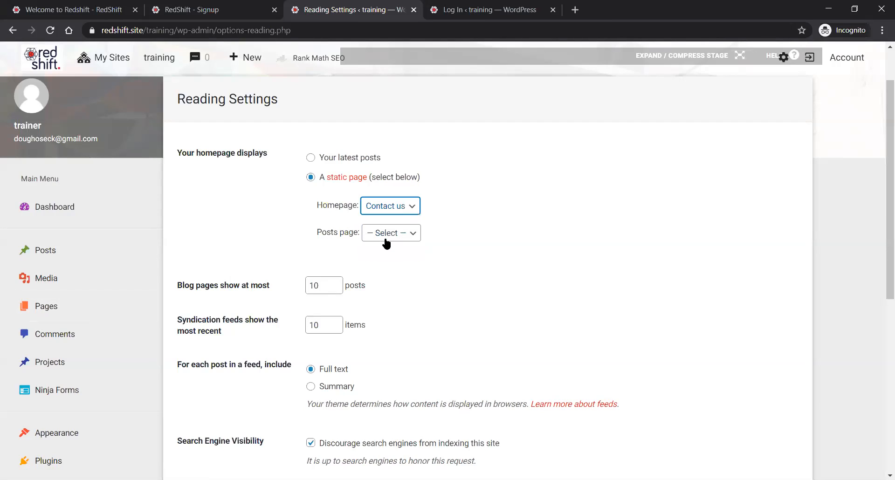
{"action": "scroll", "coordinate": [303, 219], "scroll_direction": "down", "scroll_amount": 8}
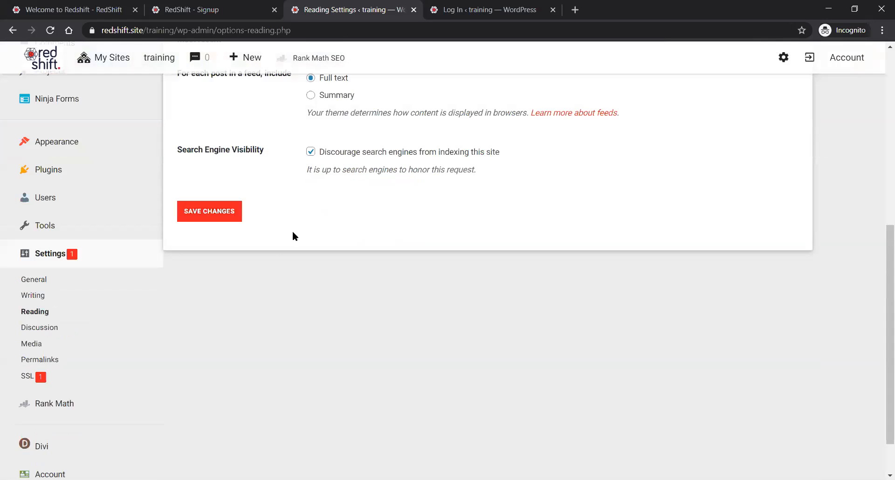
{"action": "left_click", "coordinate": [234, 165]}
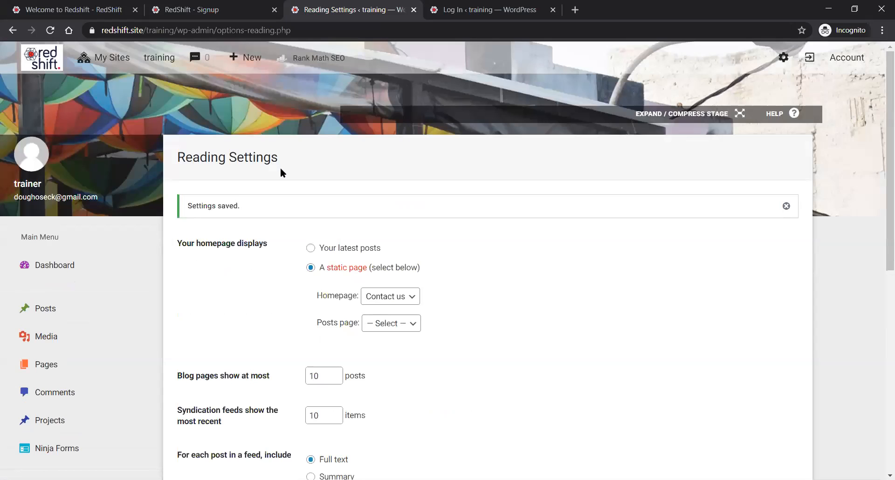
Load redshift.site/training in the sign-up browser tab and look through the site's front page.
{"action": "left_click", "coordinate": [166, 10]}
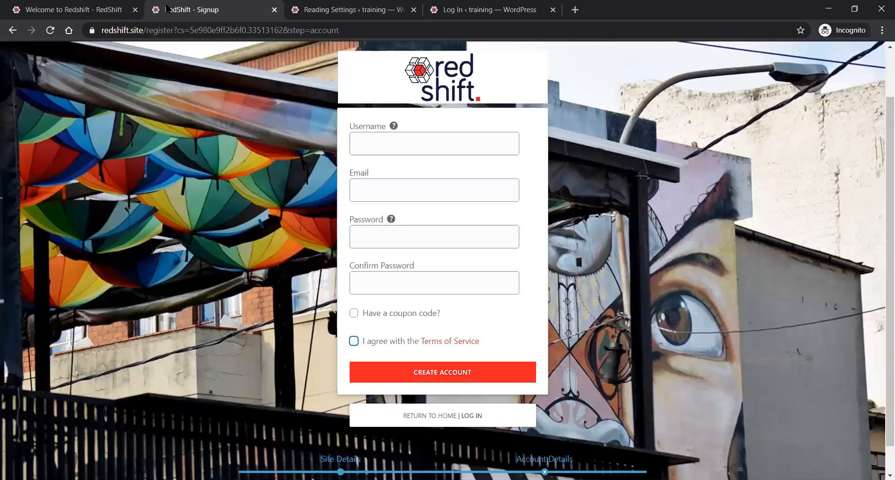
{"action": "left_click_drag", "start_coordinate": [147, 30], "coordinate": [614, 70]}
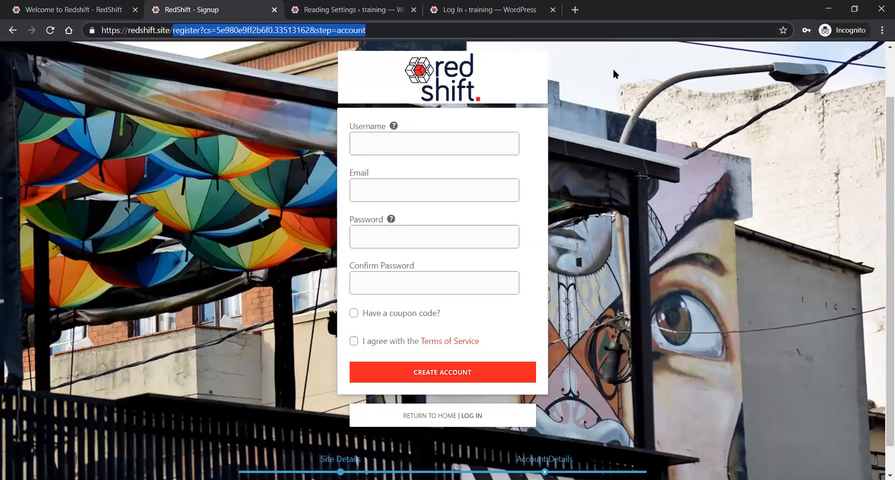
{"action": "type", "text": "training"}
{"action": "key", "text": "Return"}
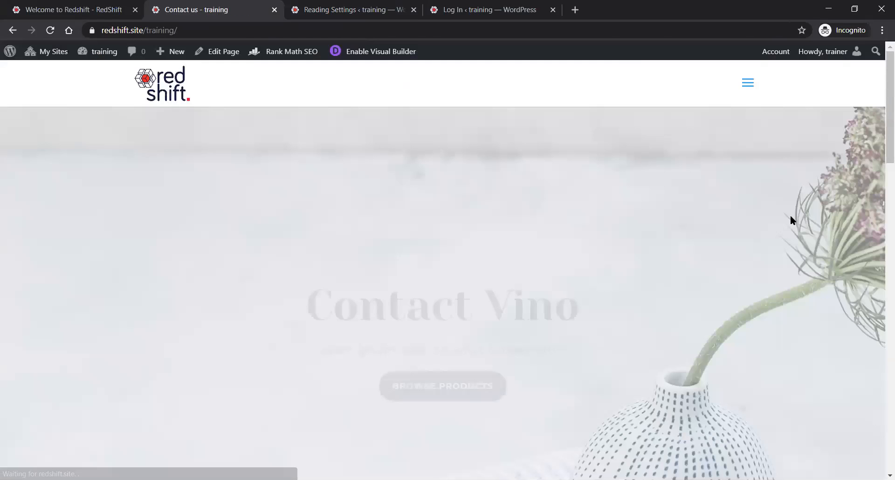
{"action": "scroll", "coordinate": [721, 262], "scroll_direction": "down", "scroll_amount": 5}
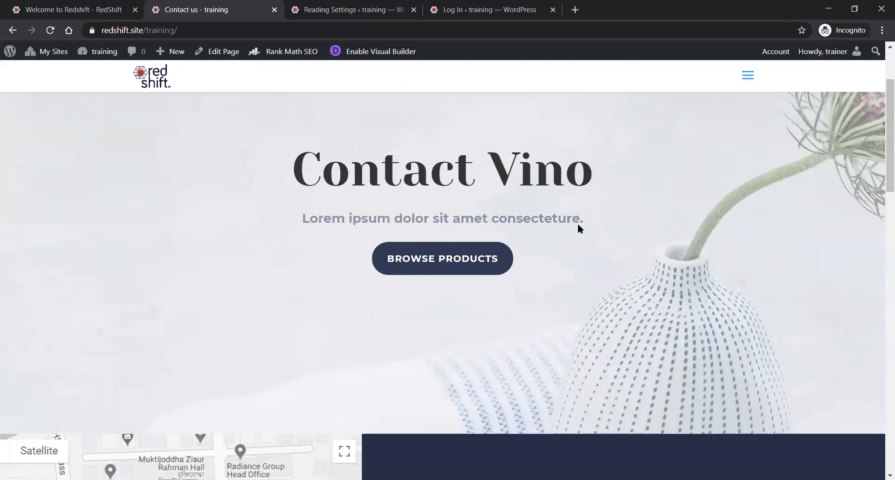
{"action": "scroll", "coordinate": [578, 227], "scroll_direction": "down", "scroll_amount": 10}
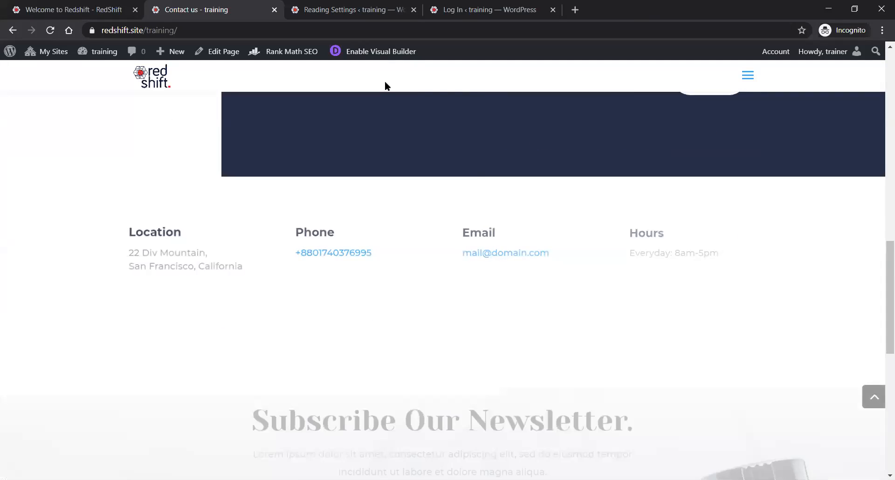
{"action": "scroll", "coordinate": [385, 85], "scroll_direction": "up", "scroll_amount": 8}
Set the static homepage back to Welcome in the Reading settings and save the changes.
{"action": "left_click", "coordinate": [355, 9]}
{"action": "left_click", "coordinate": [390, 297]}
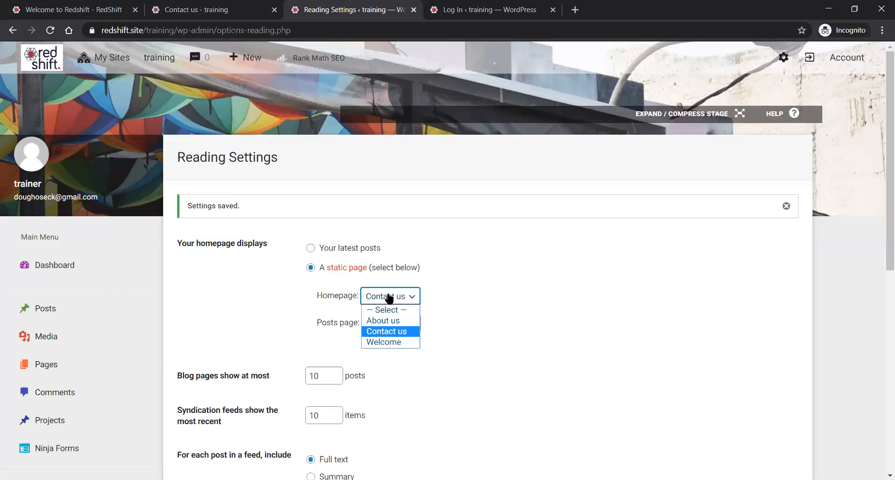
{"action": "left_click", "coordinate": [385, 342]}
{"action": "scroll", "coordinate": [183, 321], "scroll_direction": "down", "scroll_amount": 8}
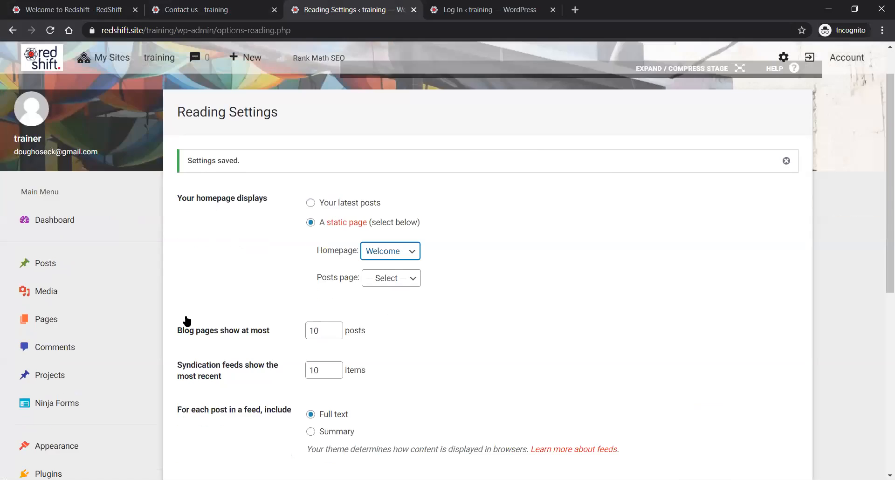
{"action": "left_click", "coordinate": [207, 251]}
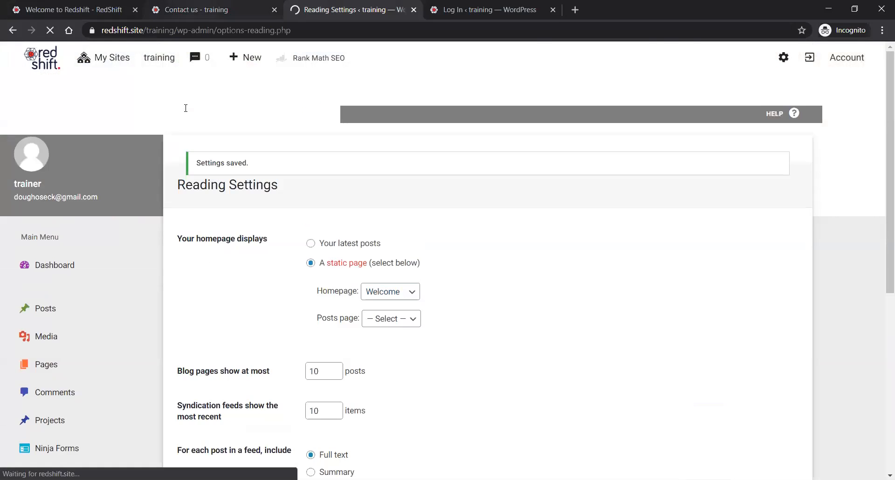
Reload the training site's front page and look through its content to check the homepage.
{"action": "left_click", "coordinate": [196, 9]}
{"action": "left_click", "coordinate": [166, 30]}
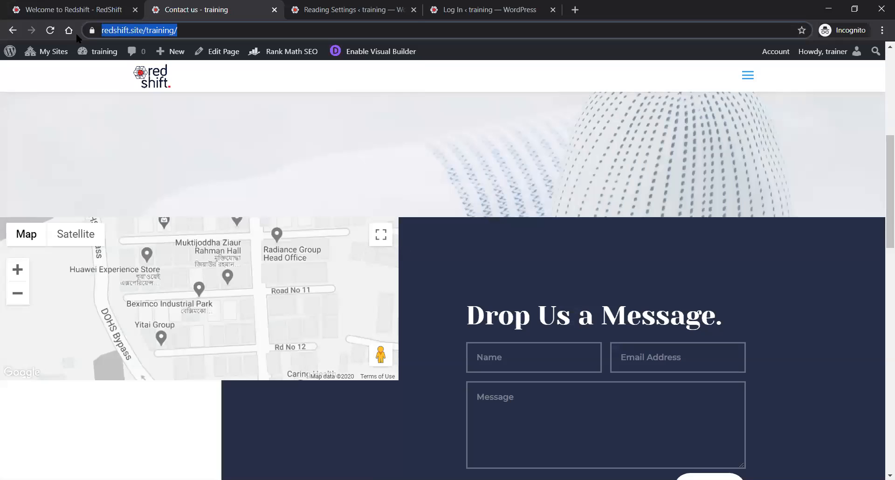
{"action": "left_click", "coordinate": [49, 31]}
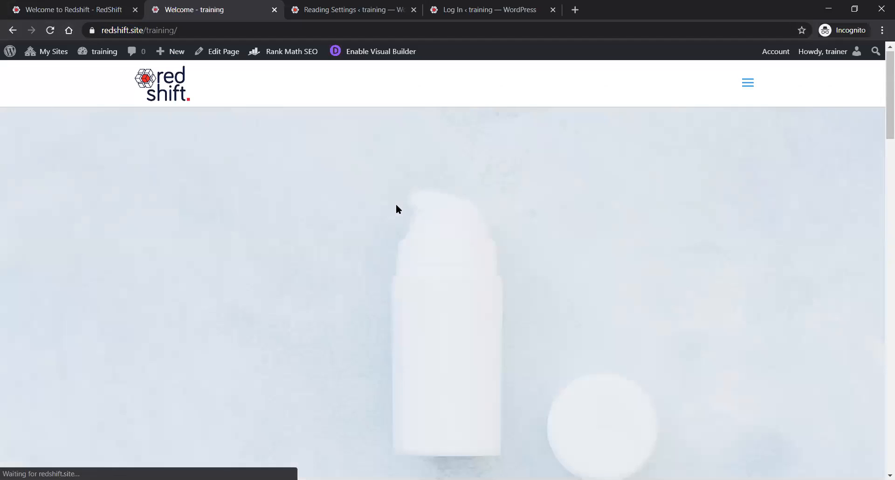
{"action": "scroll", "coordinate": [396, 205], "scroll_direction": "down", "scroll_amount": 5}
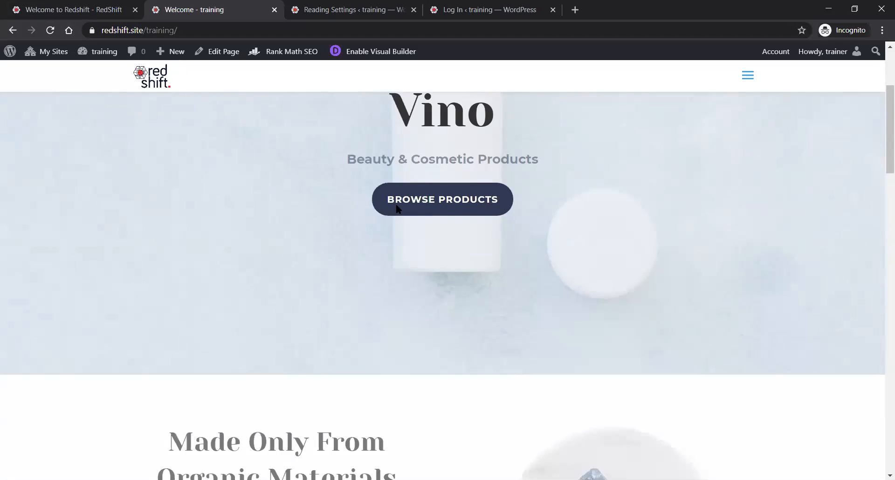
{"action": "scroll", "coordinate": [396, 203], "scroll_direction": "down", "scroll_amount": 8}
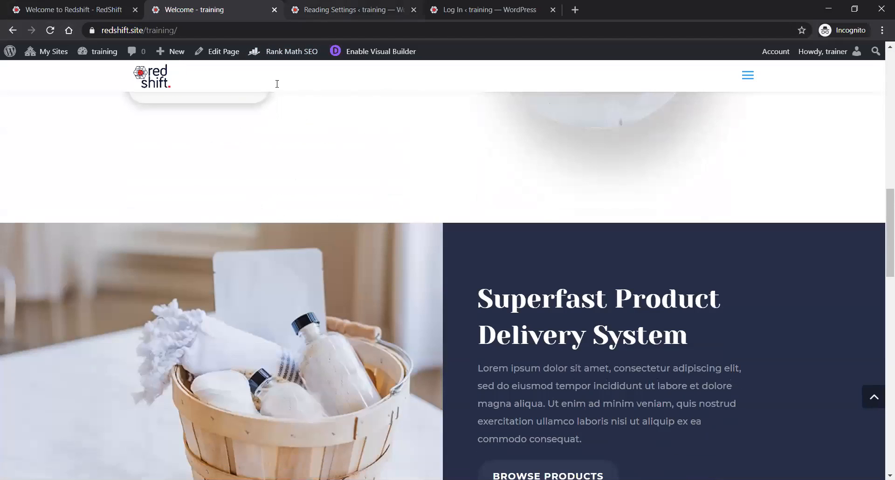
Return to the Reading settings and examine the blog, feed and search engine visibility options.
{"action": "left_click", "coordinate": [350, 9]}
{"action": "scroll", "coordinate": [545, 311], "scroll_direction": "down", "scroll_amount": 1}
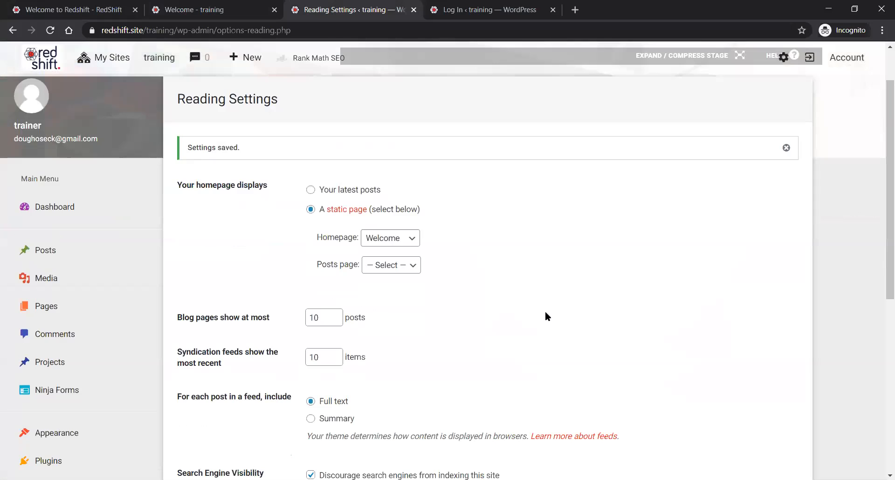
{"action": "scroll", "coordinate": [551, 284], "scroll_direction": "down", "scroll_amount": 2}
{"action": "scroll", "coordinate": [336, 317], "scroll_direction": "down", "scroll_amount": 2}
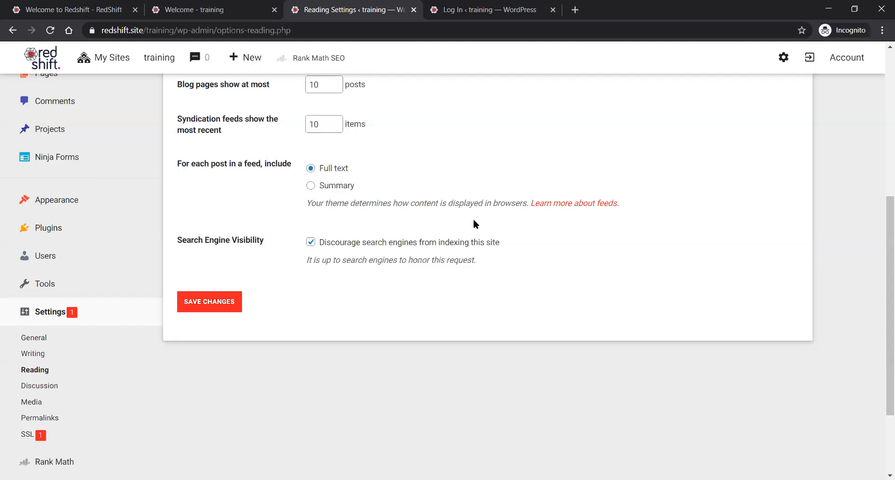
Look over the Redshift main site's homepage, from its plans and pricing back up to the opening banner.
{"action": "left_click", "coordinate": [70, 9]}
{"action": "scroll", "coordinate": [656, 236], "scroll_direction": "up", "scroll_amount": 8}
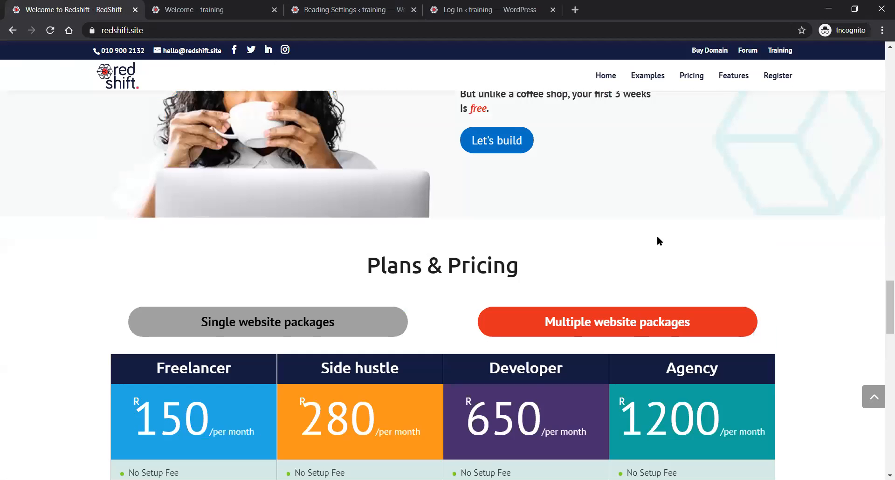
{"action": "left_click", "coordinate": [873, 398]}
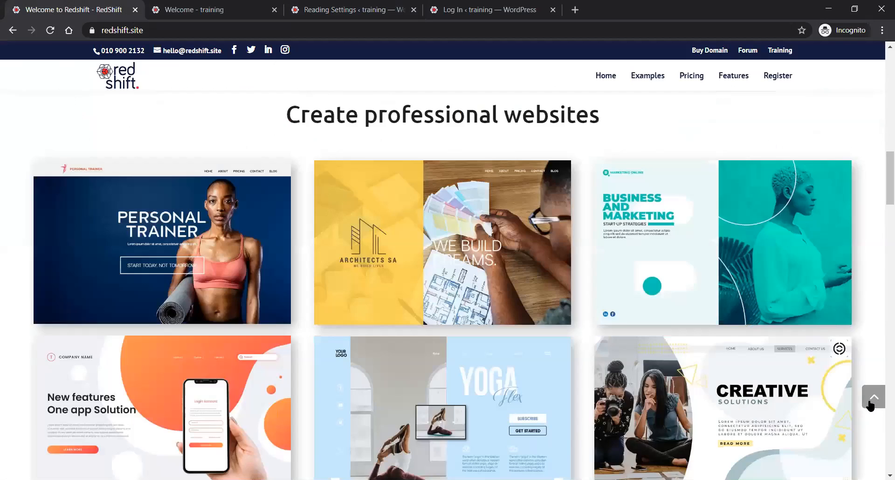
{"action": "scroll", "coordinate": [776, 359], "scroll_direction": "down", "scroll_amount": 3}
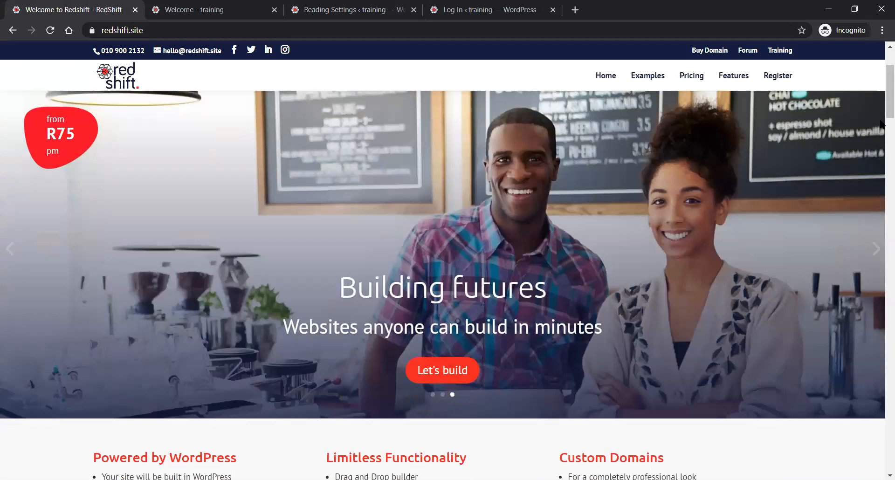
{"action": "left_click_drag", "start_coordinate": [887, 95], "coordinate": [887, 94]}
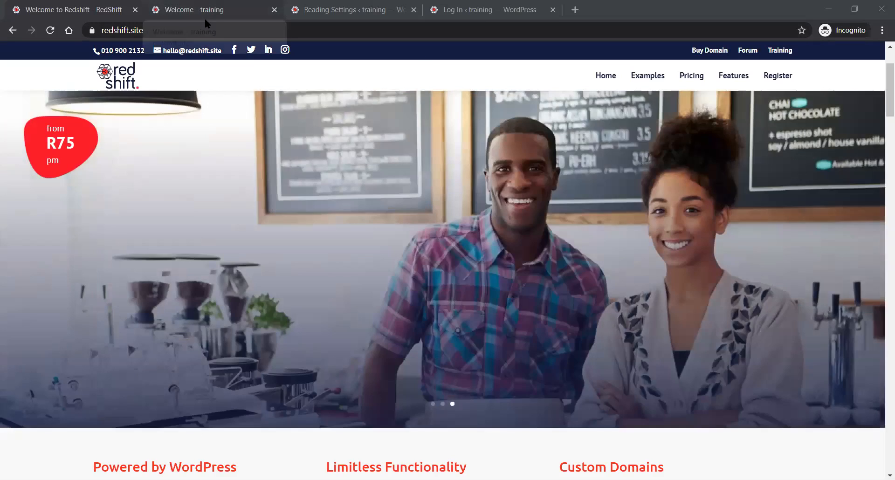
Check the training site's front page address, open the Contact us page from the site's menu and check its web address.
{"action": "left_click", "coordinate": [205, 17]}
{"action": "left_click", "coordinate": [182, 29]}
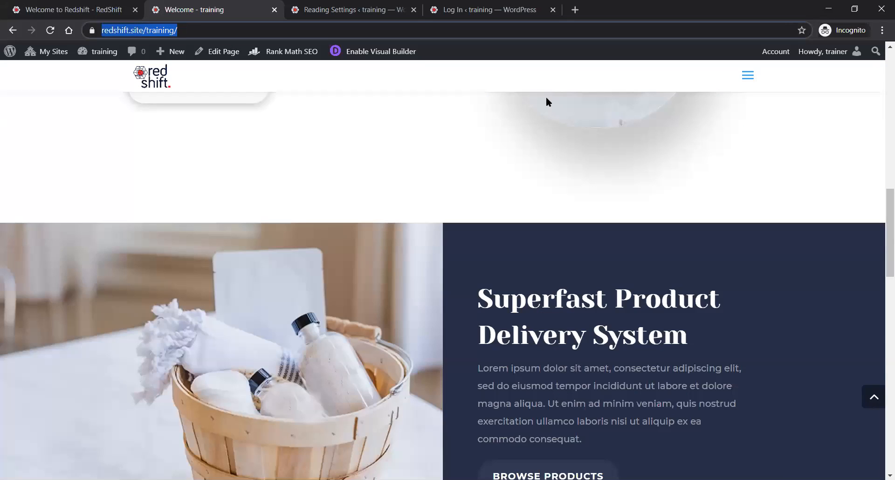
{"action": "left_click", "coordinate": [748, 75]}
{"action": "left_click", "coordinate": [465, 281]}
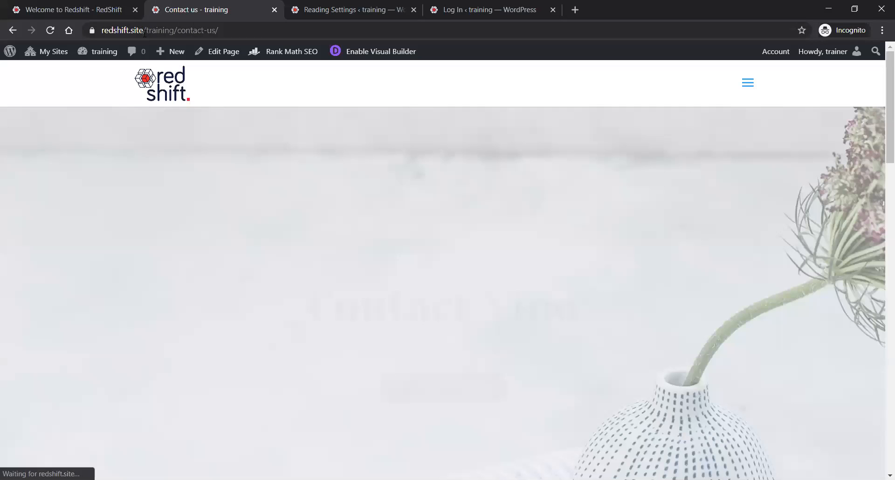
{"action": "left_click", "coordinate": [146, 32]}
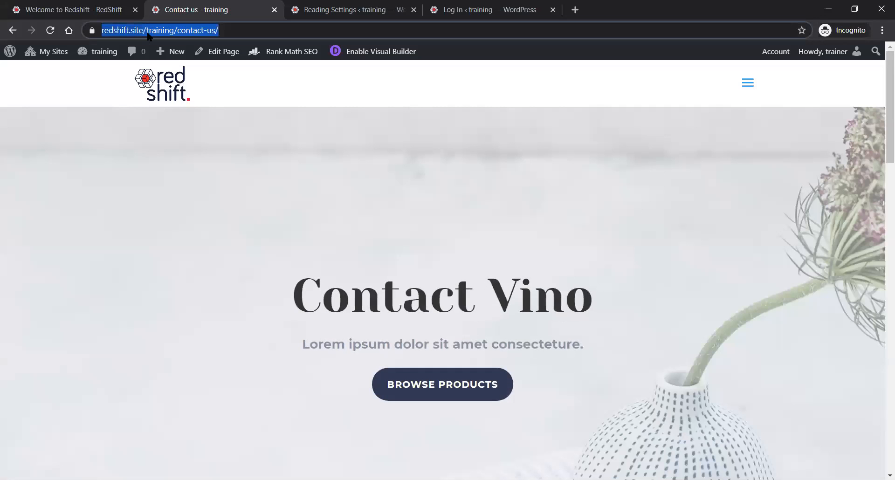